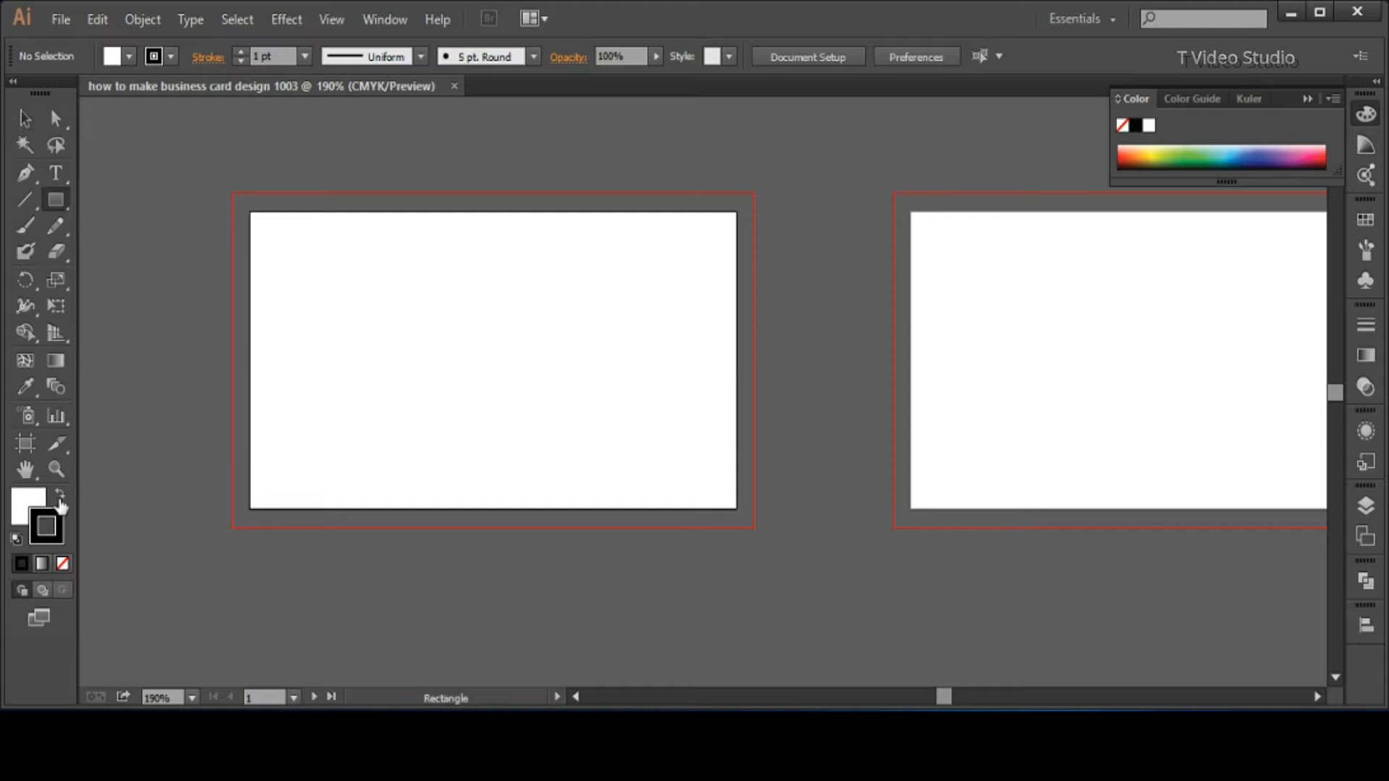
Draw a white, stroke-free rectangle covering the first card out to the bleed and copy it onto the second card.
key("x")
left_click_drag(233, 194, 754, 528)
left_click(28, 117)
left_click_drag(396, 331, 1058, 283)
left_click(825, 273)
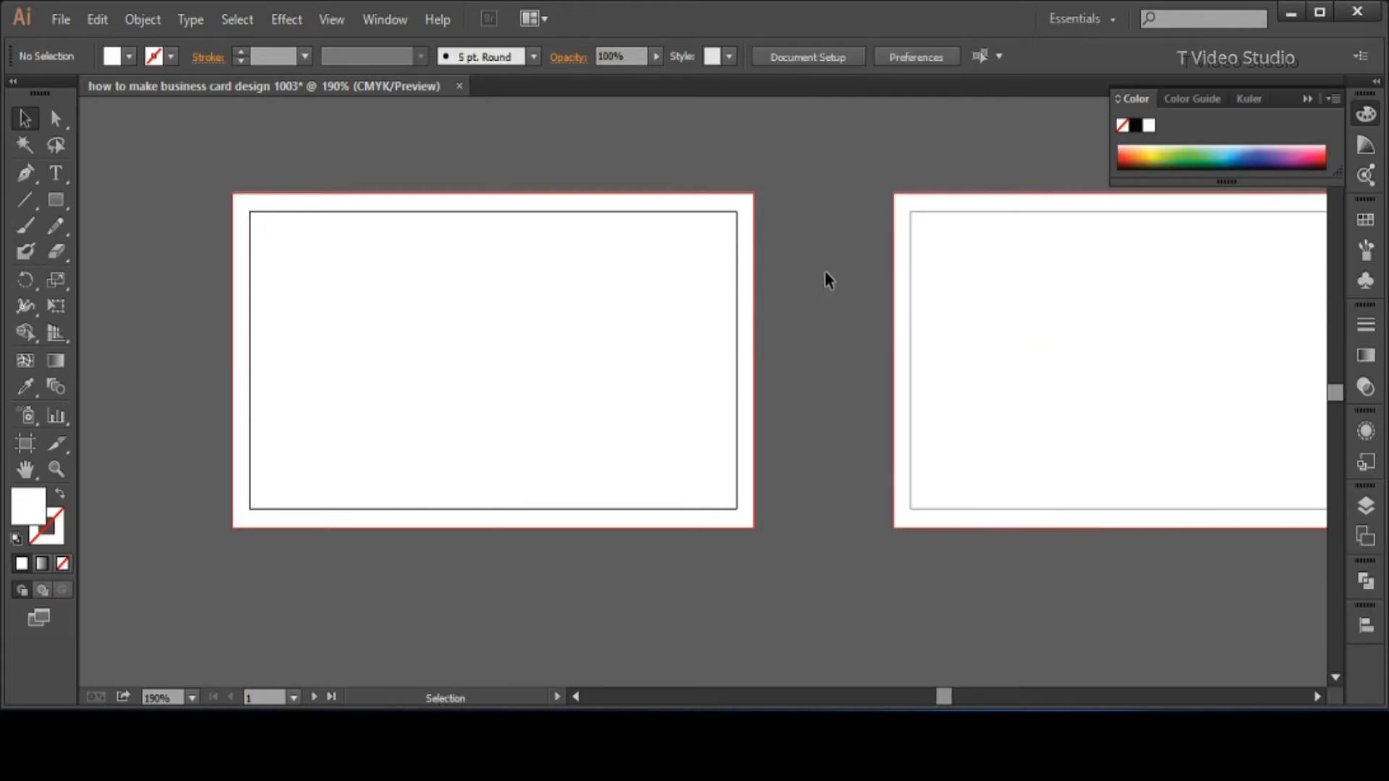
Draw a rectangle filled with C=70 M=15 Y=0 K=0 blue over the left half of the first card, including the bleed.
left_click(58, 200)
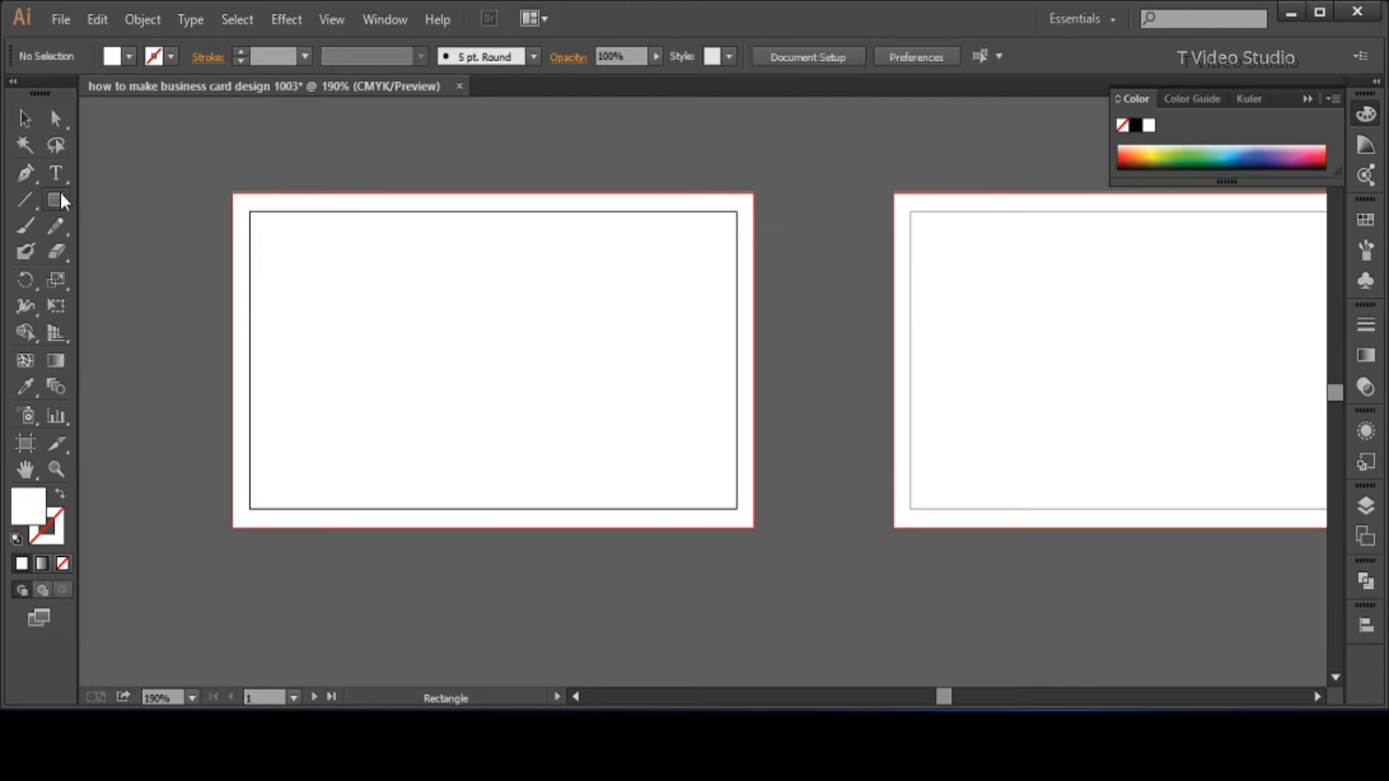
left_click(130, 56)
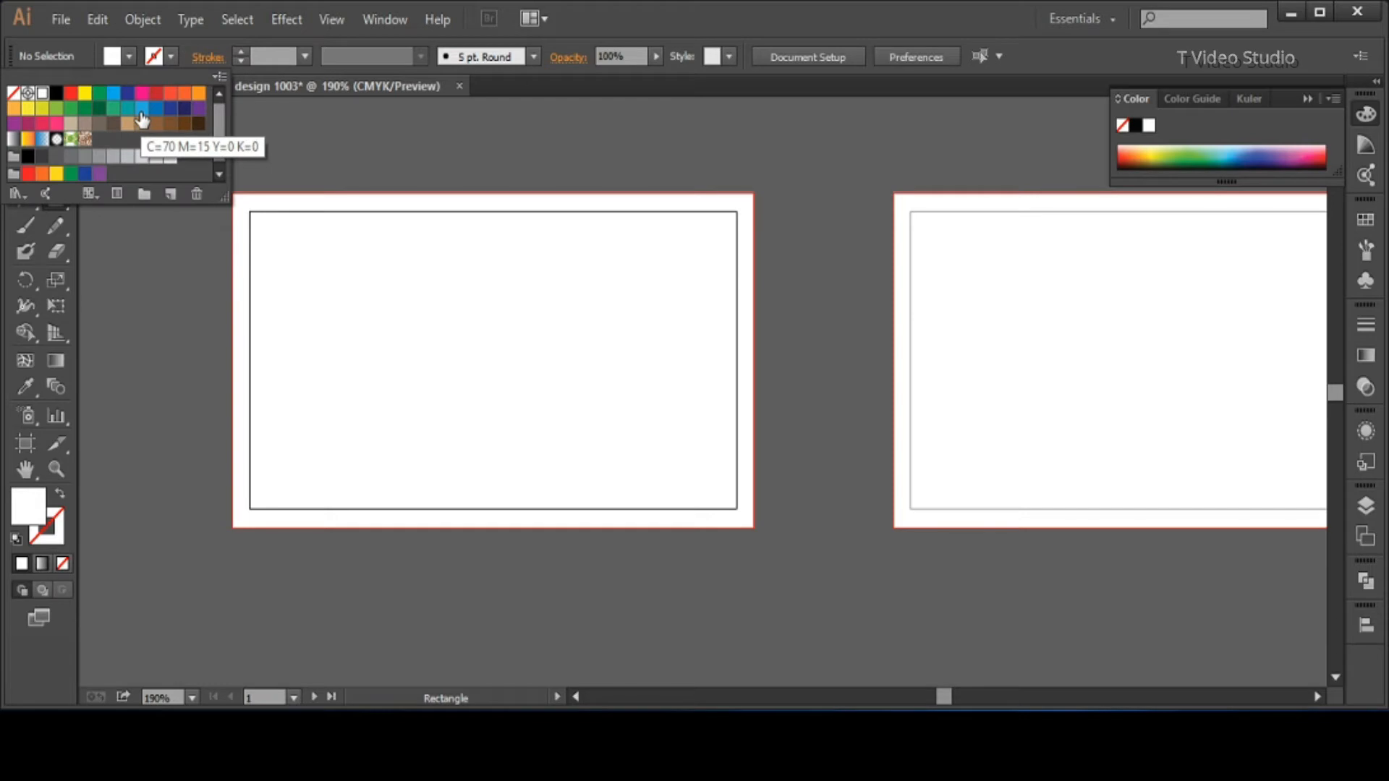
left_click(141, 109)
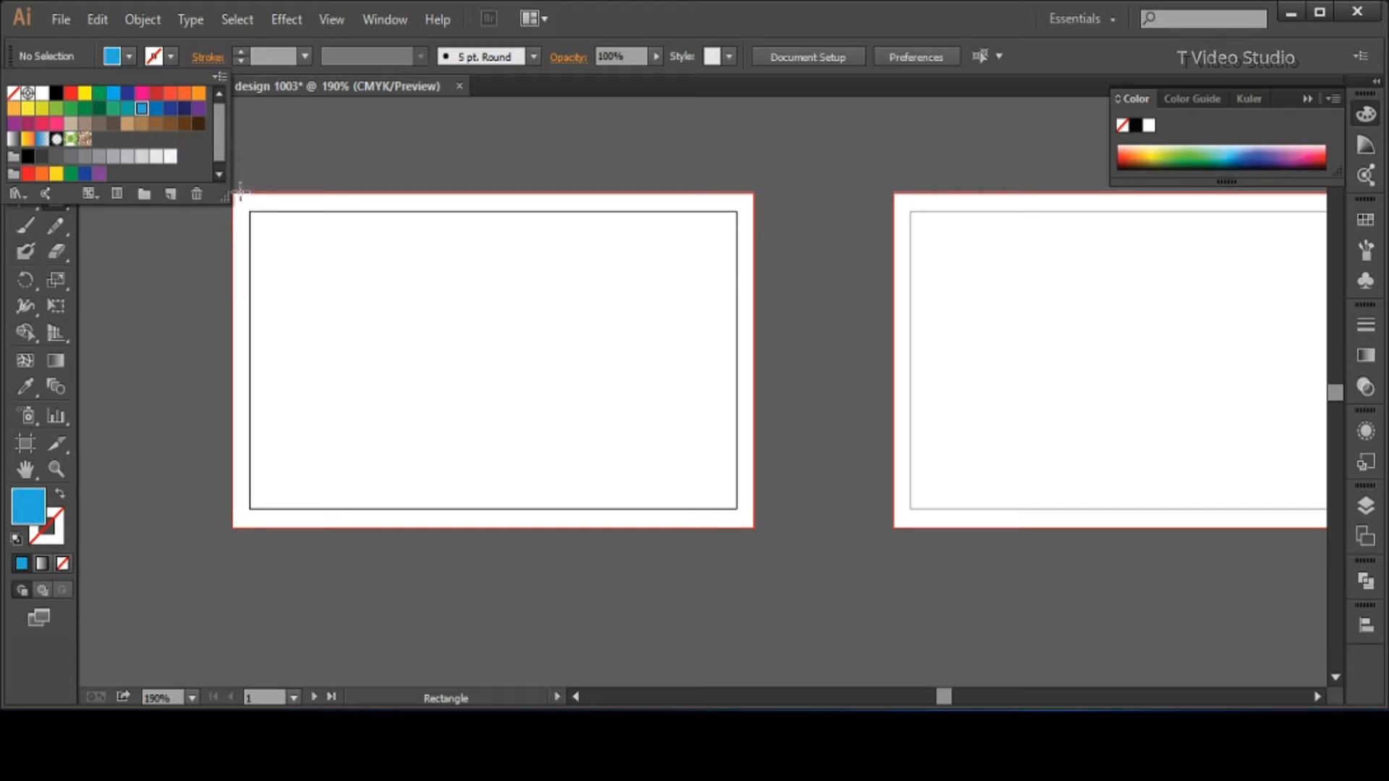
left_click_drag(233, 194, 478, 528)
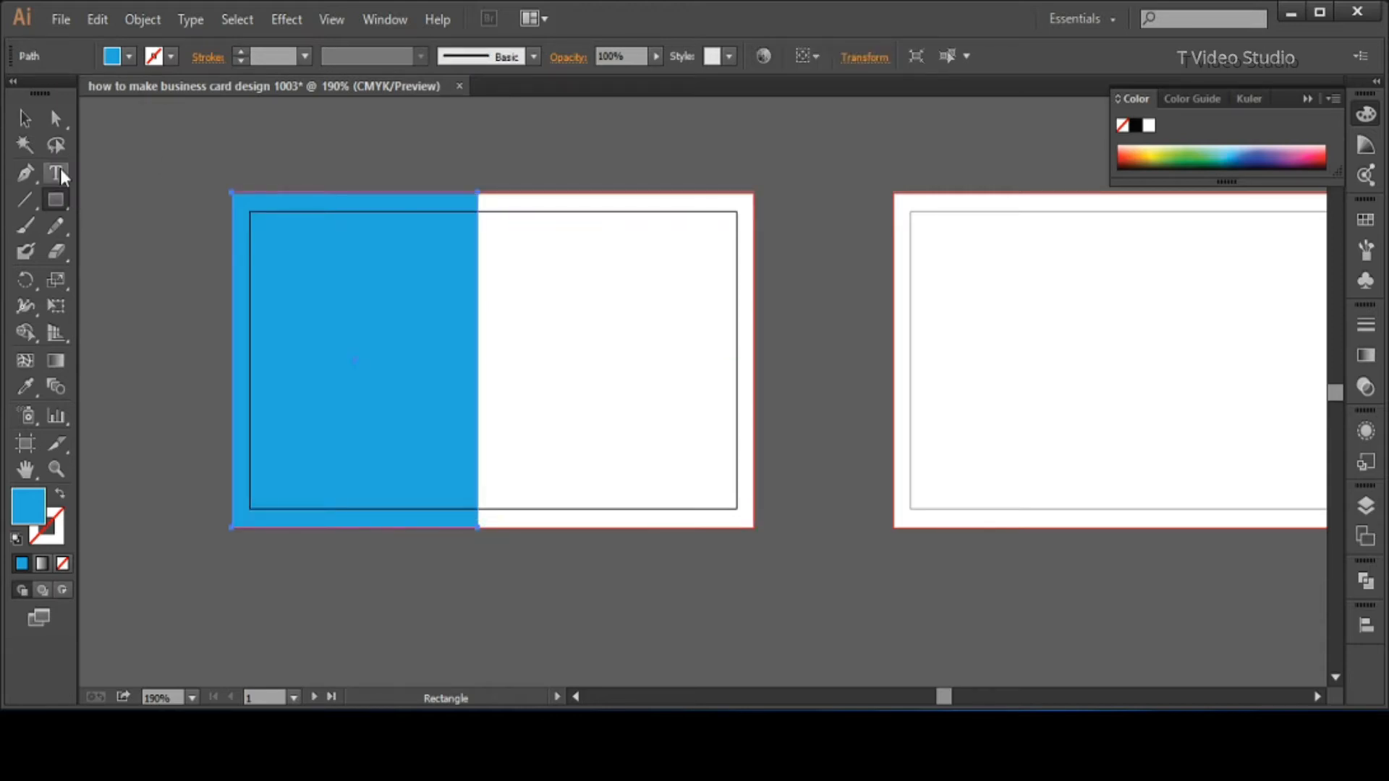
left_click(25, 118)
left_click(158, 215)
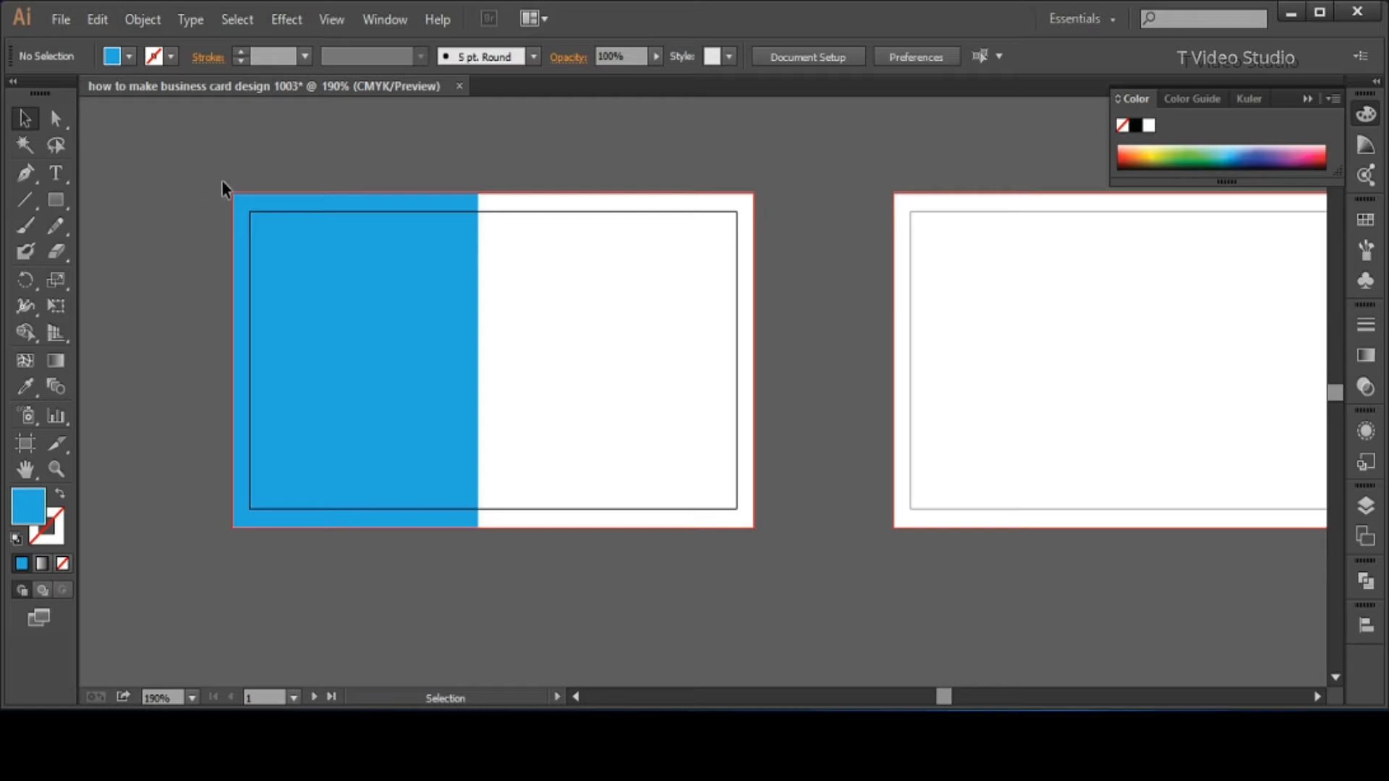
Draw a small blue square on the blue half and give it a white 2 pt stroke.
left_click(62, 205)
mouse_move(307, 263)
left_mouse_down()
mouse_move(369, 310)
mouse_move(368, 328)
left_mouse_up()
key("v")
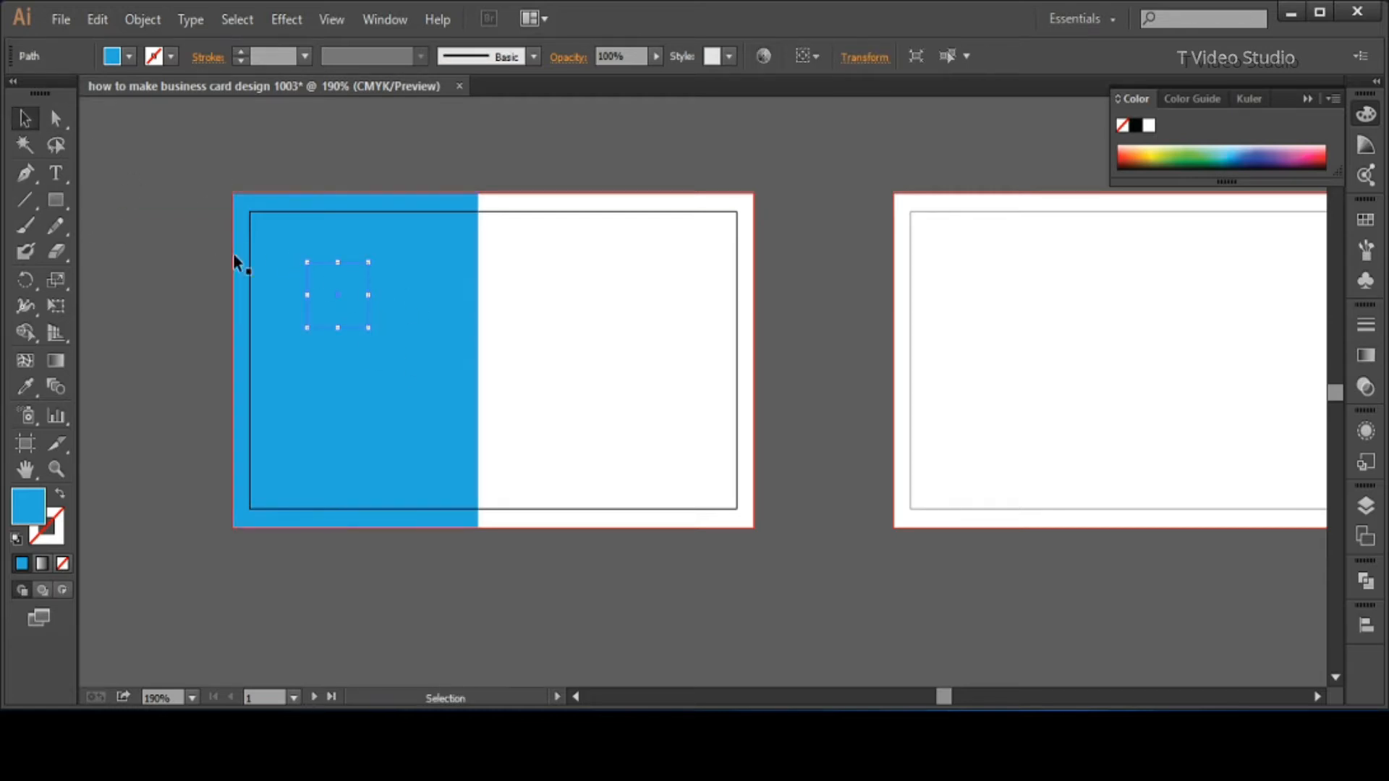
left_click(171, 57)
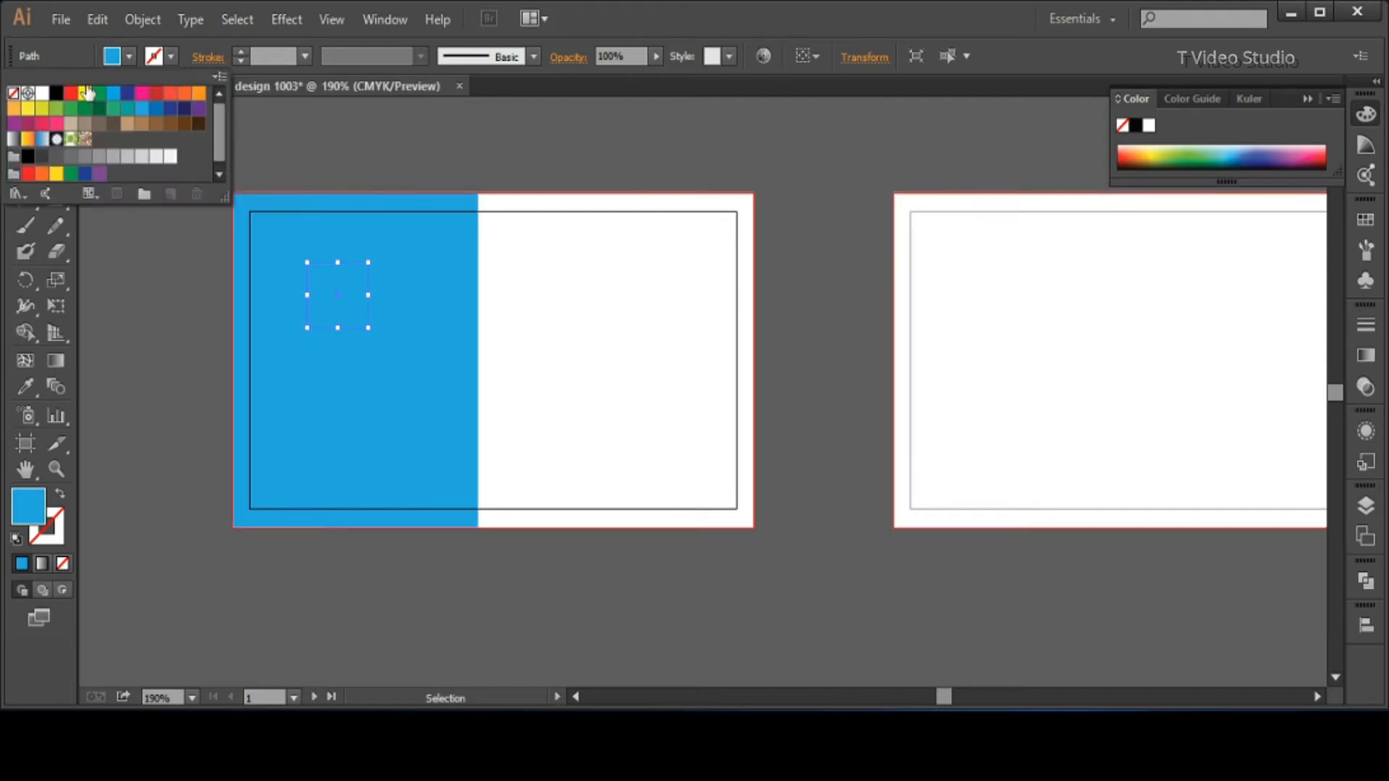
left_click(42, 93)
left_click(260, 58)
type("2")
key("Return")
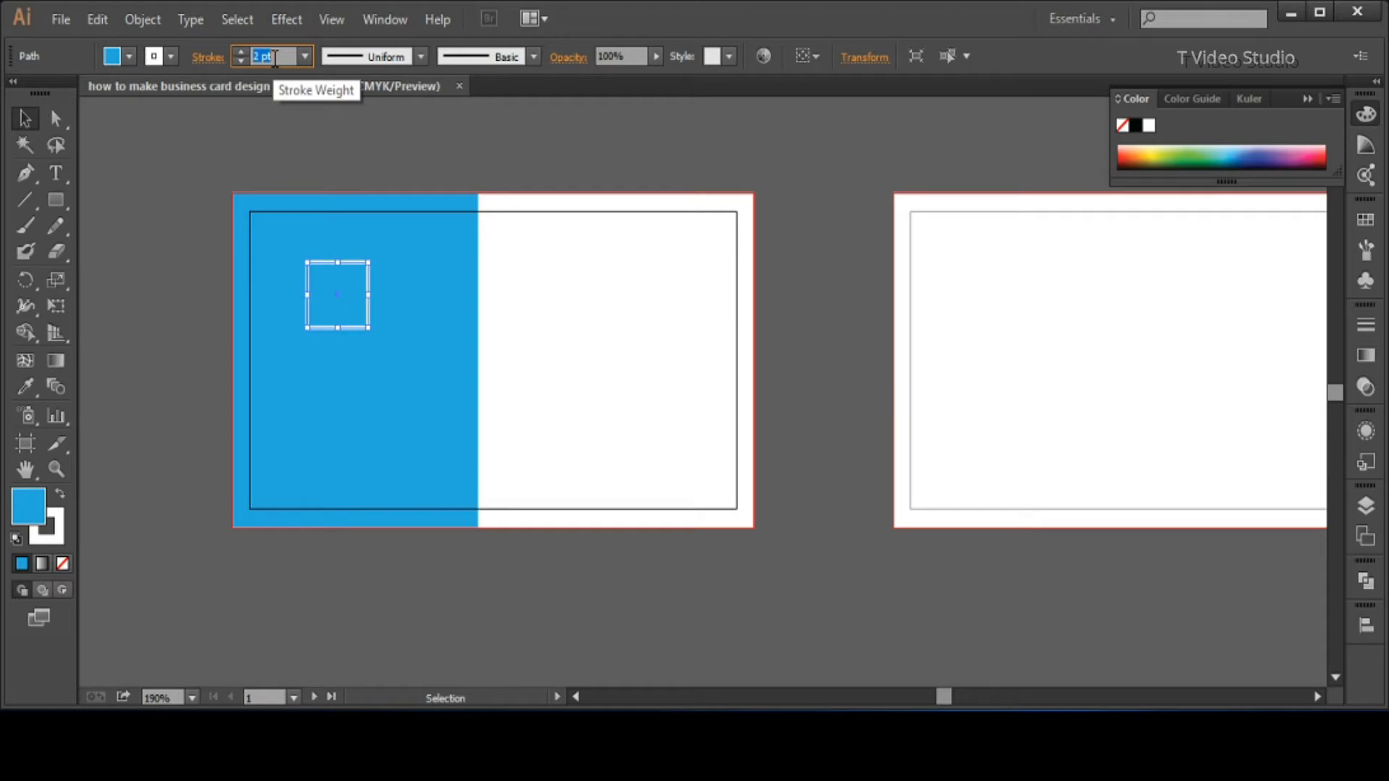
Rotate the small square into a diamond and center it on the upper part of the blue rectangle's right edge.
left_click(442, 145)
left_click_drag(367, 275, 541, 285)
left_click(635, 125)
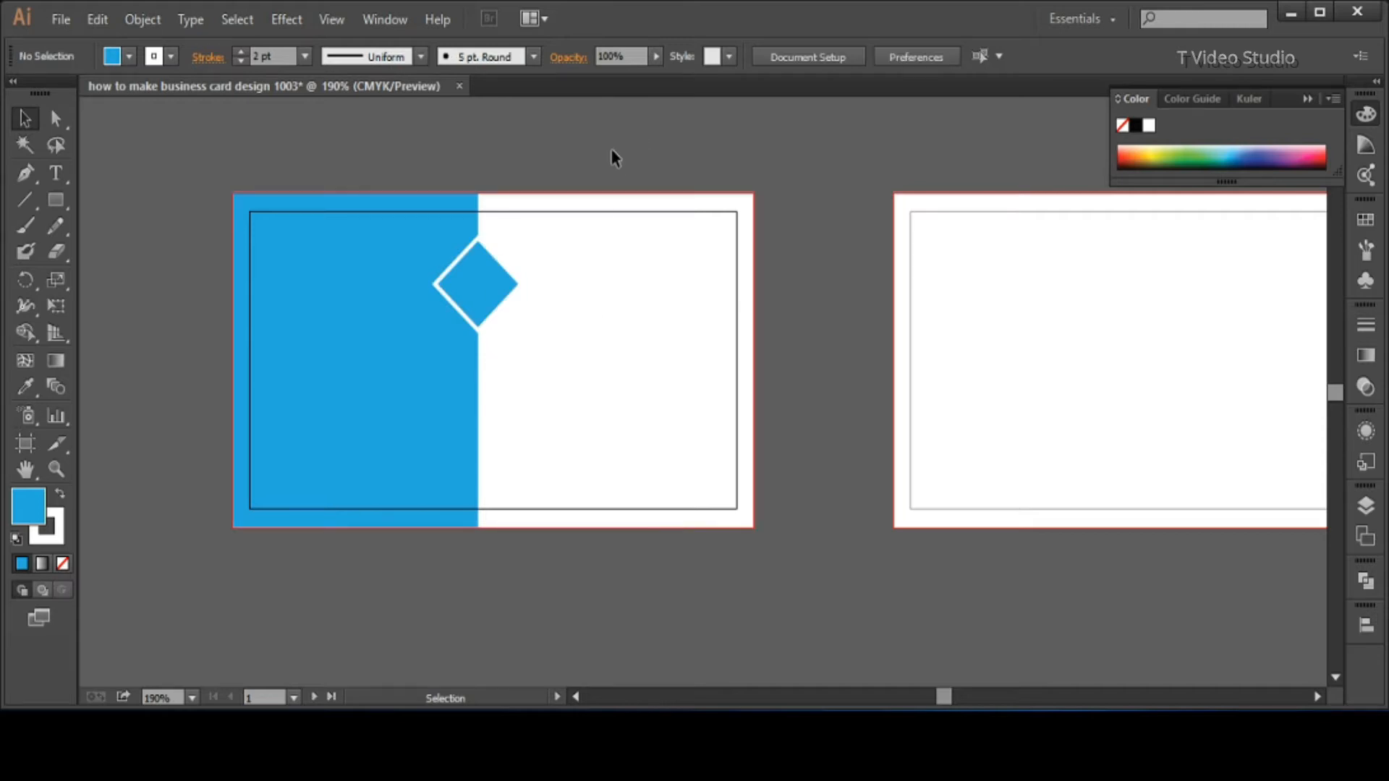
left_click_drag(519, 298, 592, 392)
key("ctrl+z")
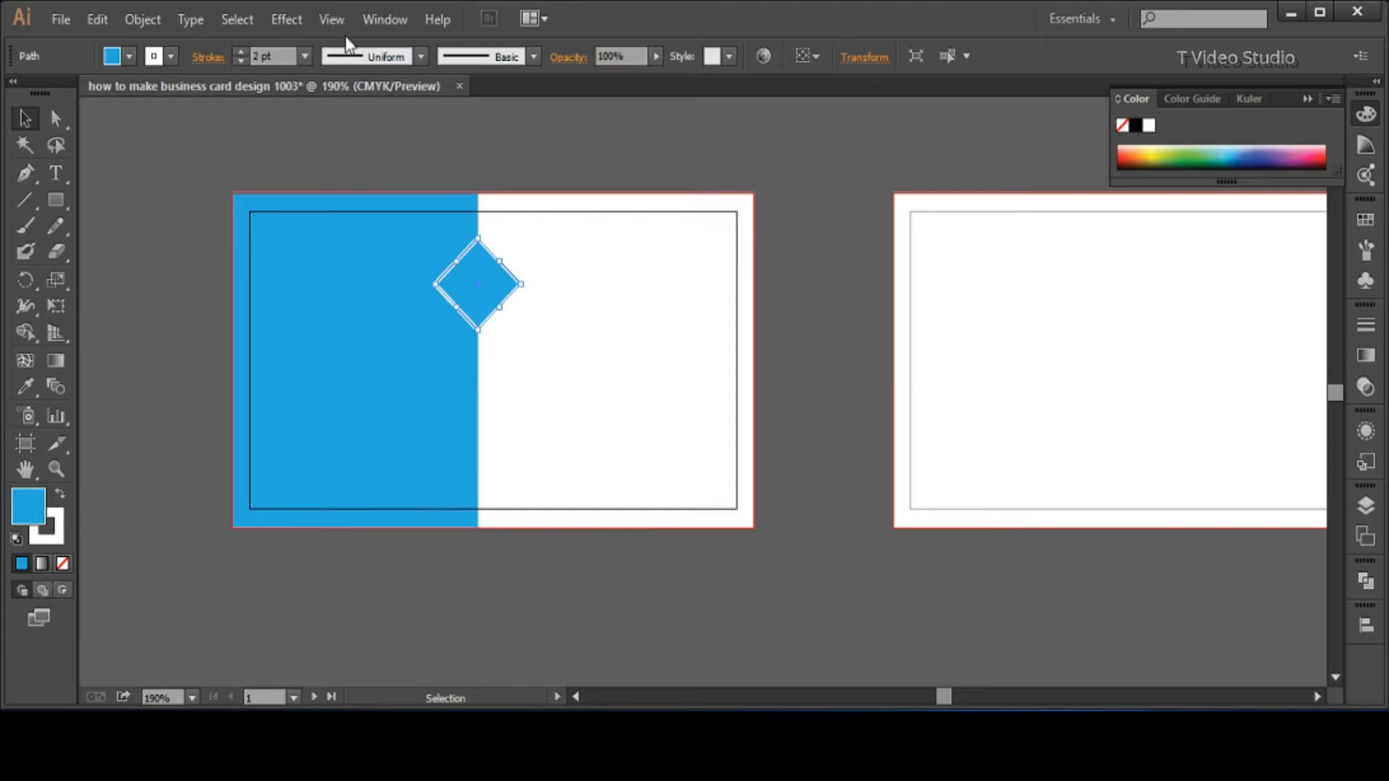
Apply a Multiply drop shadow to the diamond with 86% opacity, 0 in X offset, 0.01 in Y offset and 0.01 in blur.
left_click(287, 19)
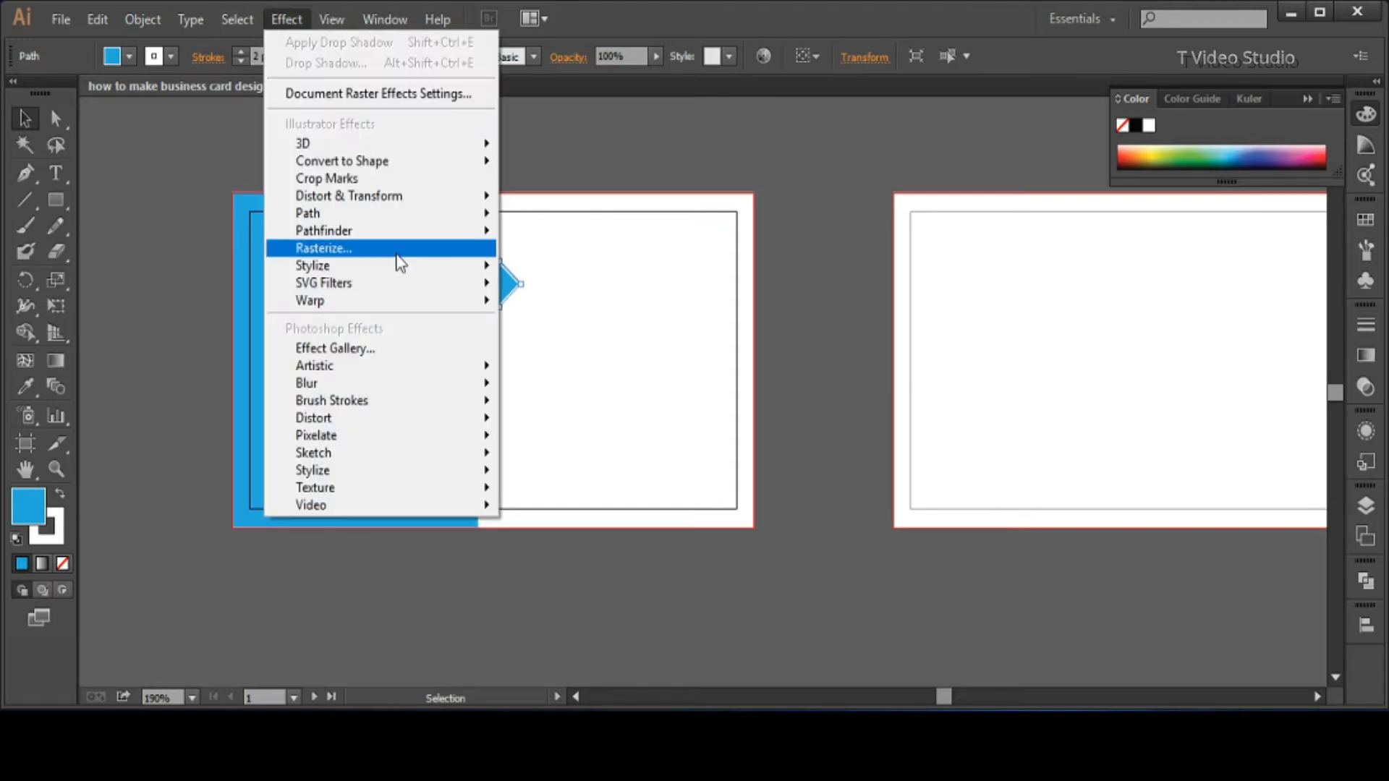
mouse_move(397, 273)
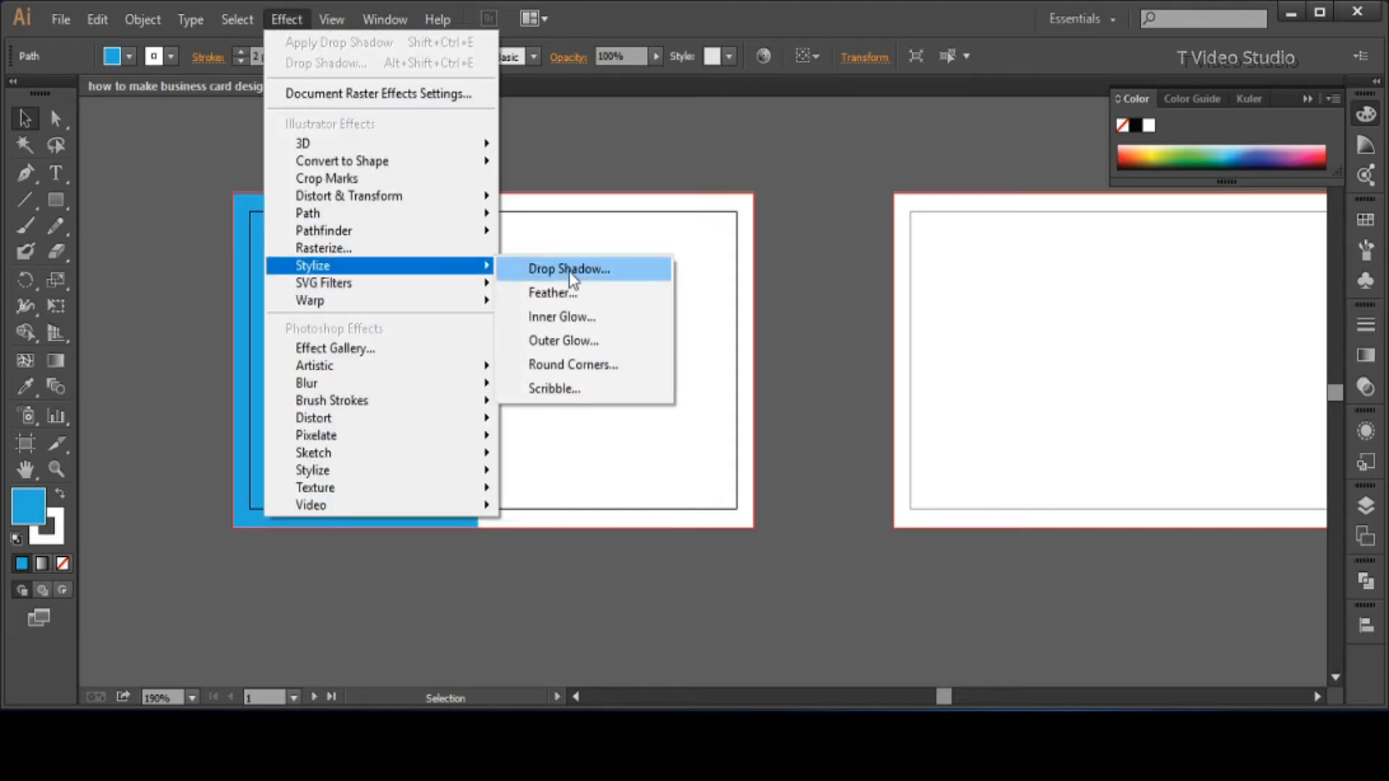
left_click(571, 270)
left_click(1062, 336)
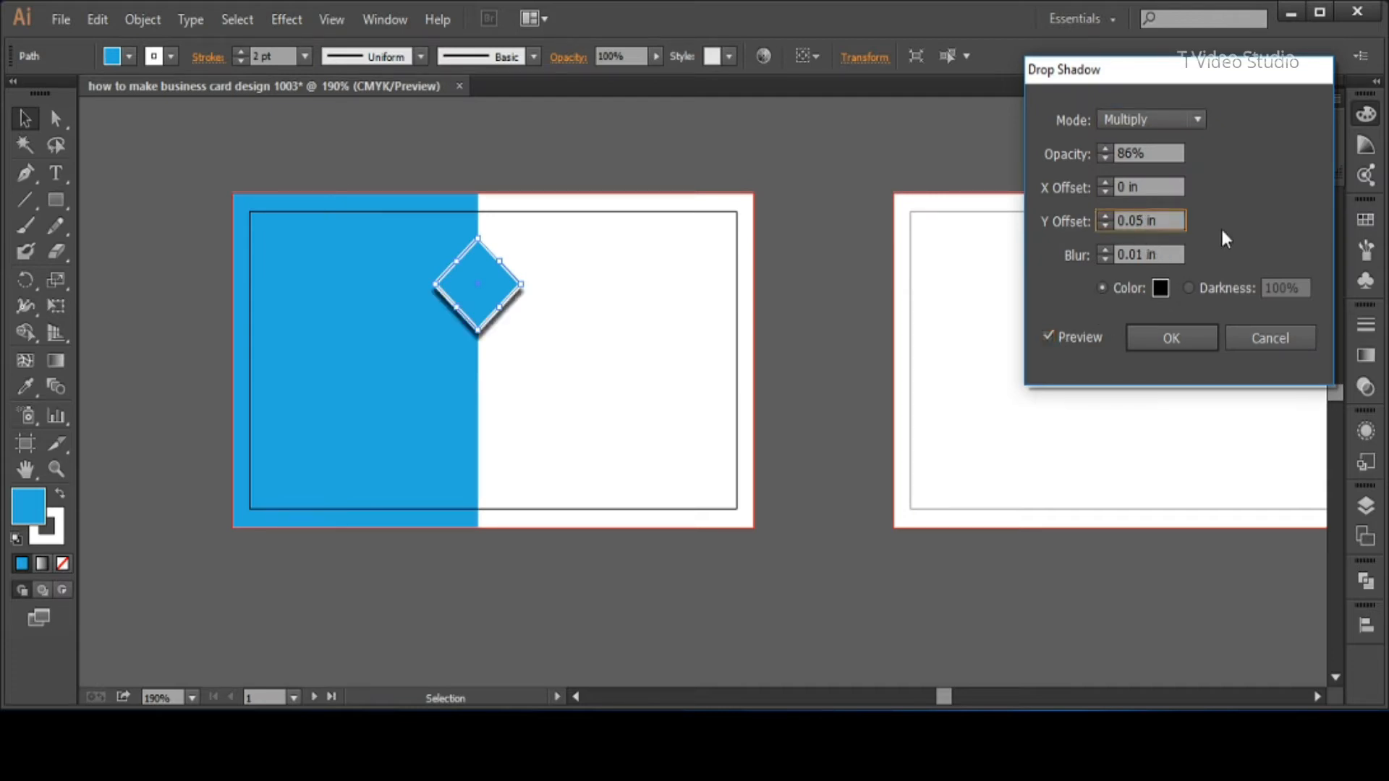
left_click(1155, 150)
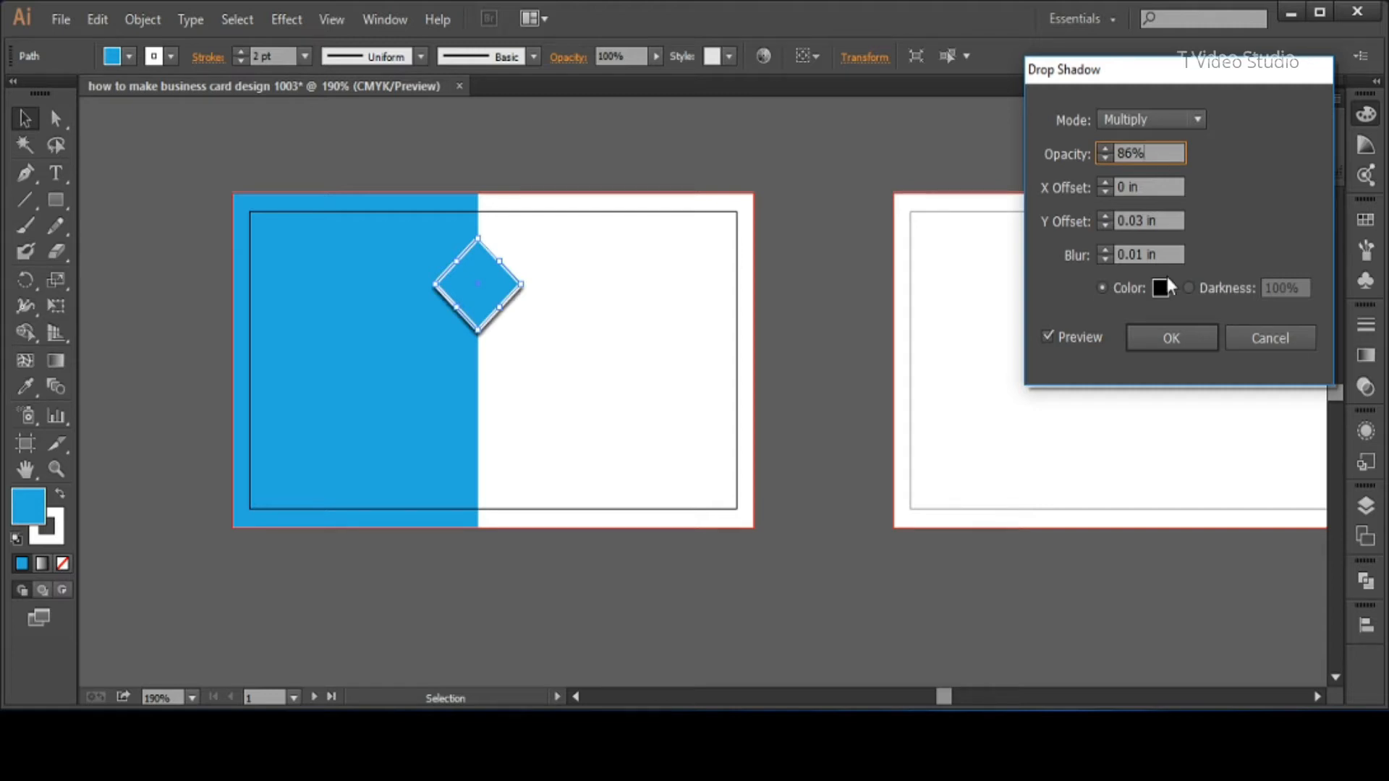
key("Tab")
key("Tab")
type("0.01")
left_click(1165, 187)
left_click(1170, 338)
Duplicate the diamond at about half size onto the white area of the first card, below the large one.
left_click(590, 485)
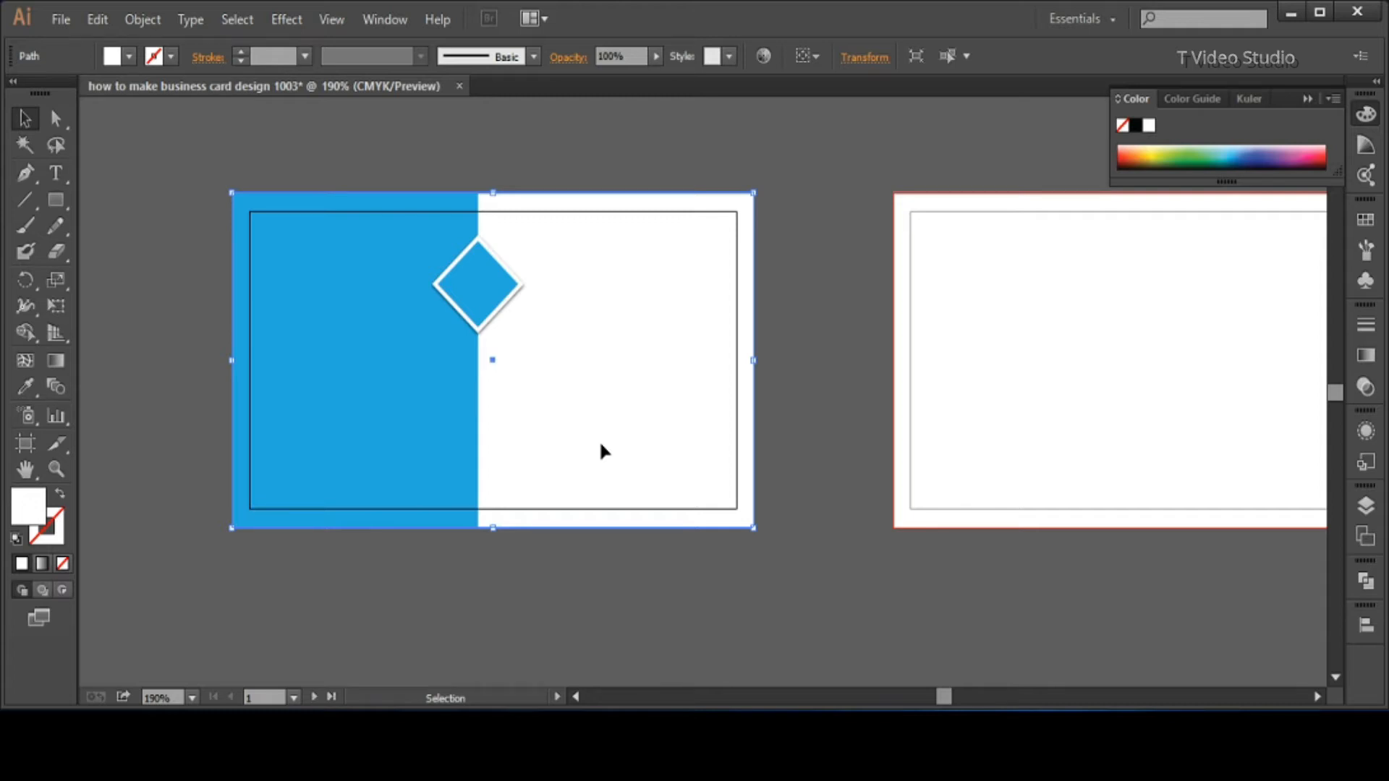
left_click(790, 348)
left_click_drag(489, 272, 572, 365)
left_click(843, 360)
key("z")
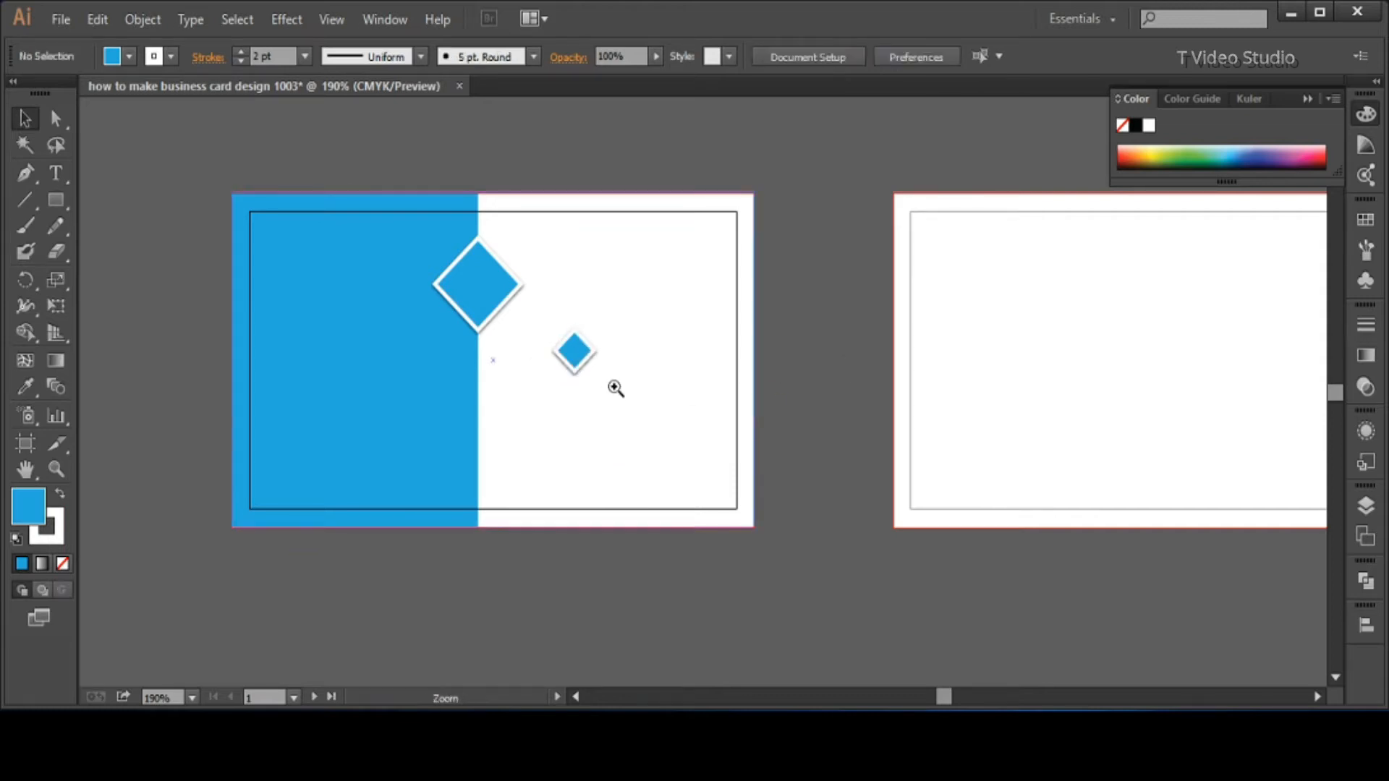
left_click(614, 388)
left_click(675, 377)
key("v")
Set the small diamond's stroke weight to 1 pt.
left_click(701, 375)
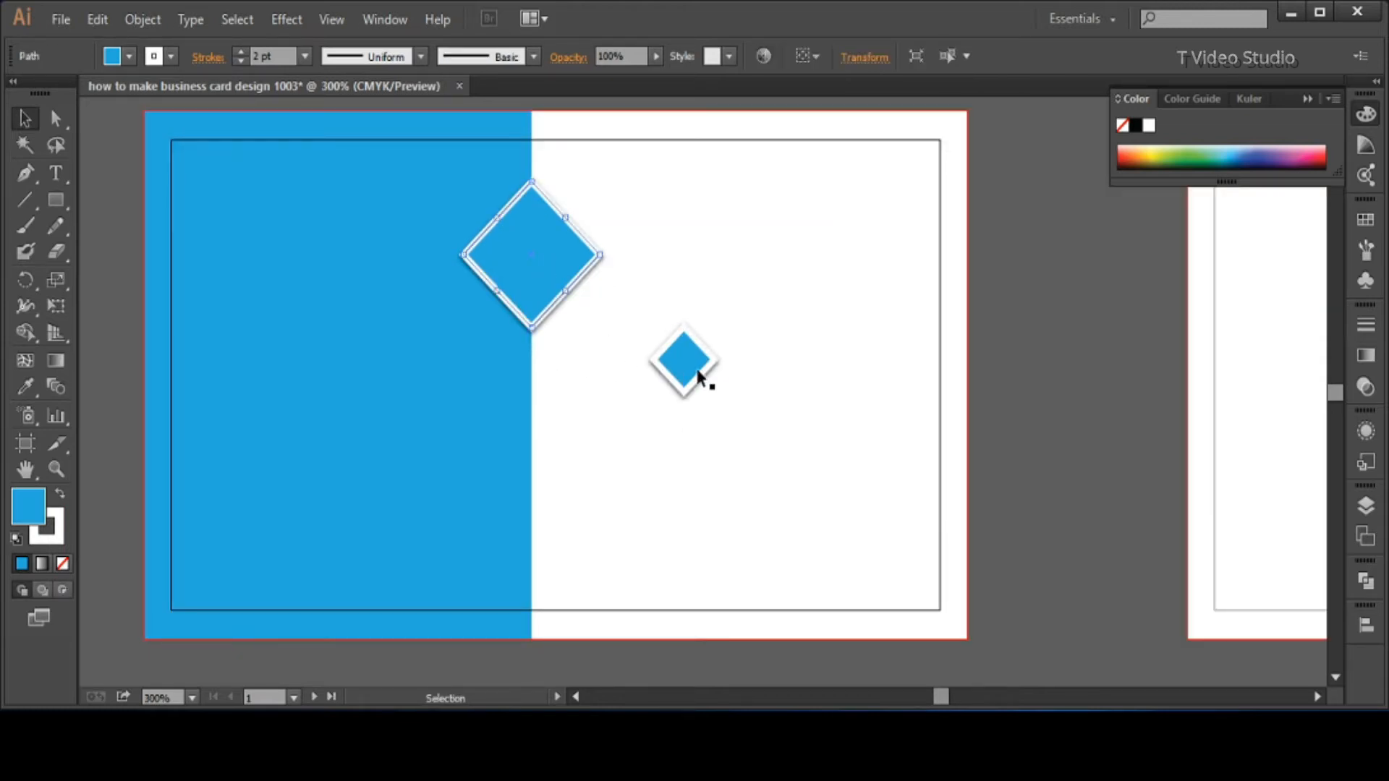
left_click_drag(684, 392, 682, 396)
left_click(748, 443)
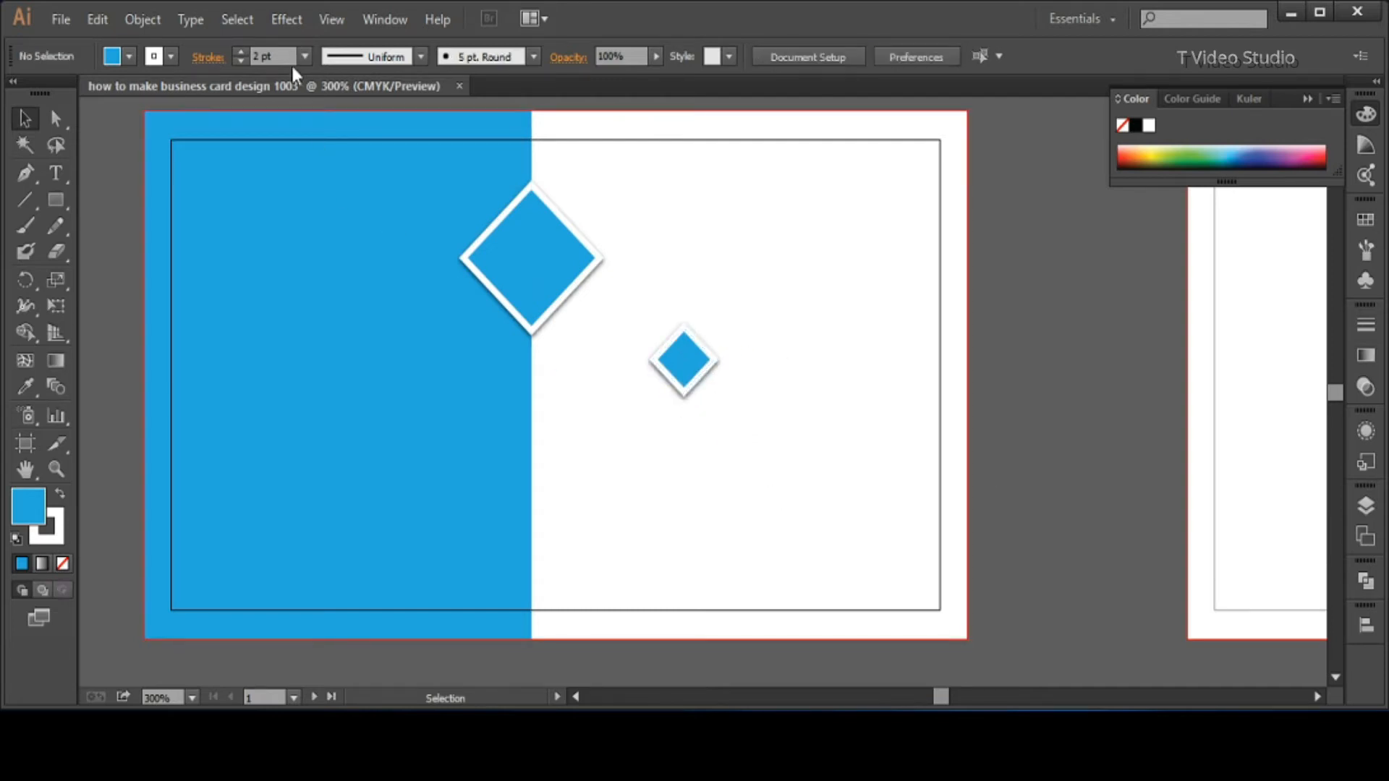
left_click(652, 359)
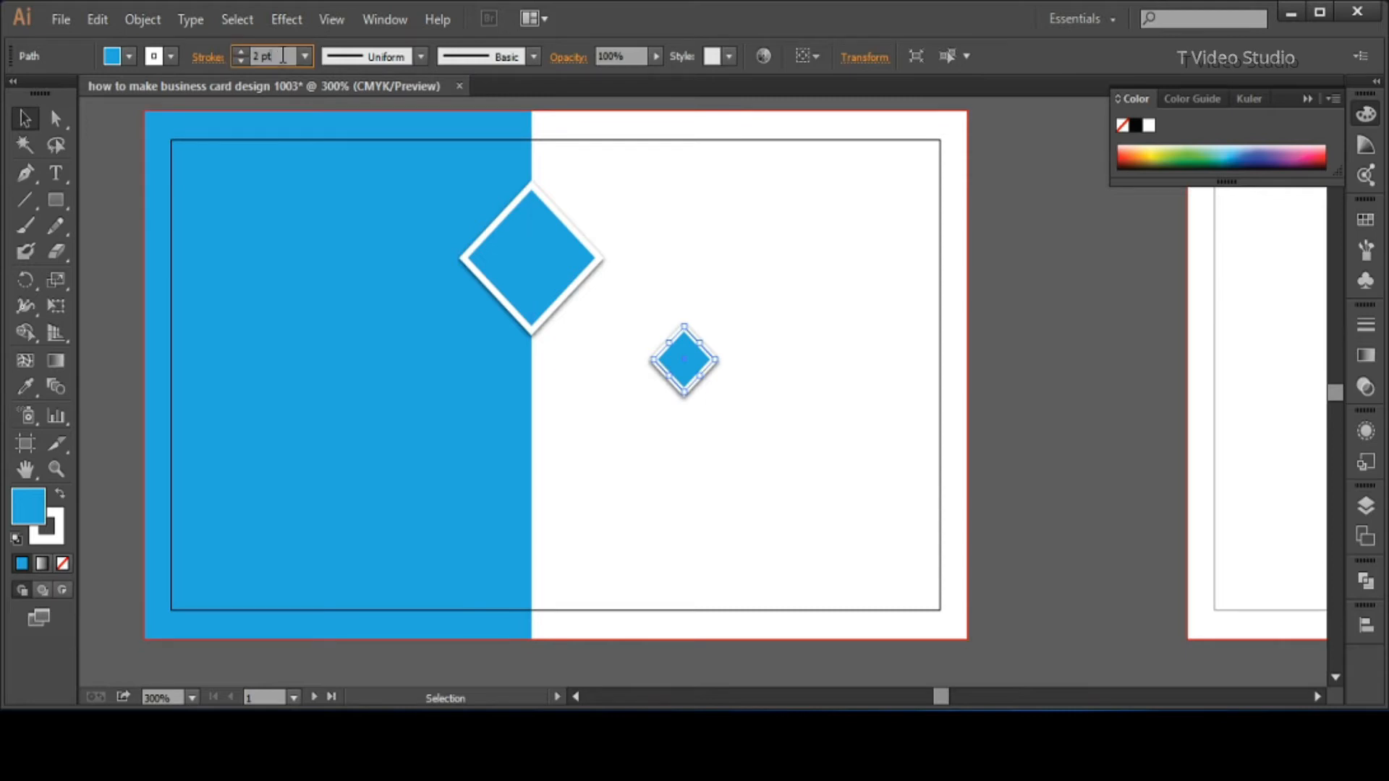
left_click(993, 386)
Duplicate the small diamond downward into a column of three evenly spaced diamonds beside the blue edge.
left_click_drag(686, 355, 632, 477)
key("ctrl+d")
left_click(1062, 397)
Select the three small diamonds and nudge them slightly upward.
left_click(637, 391)
left_click(637, 467, "shift")
left_click(630, 559, "shift")
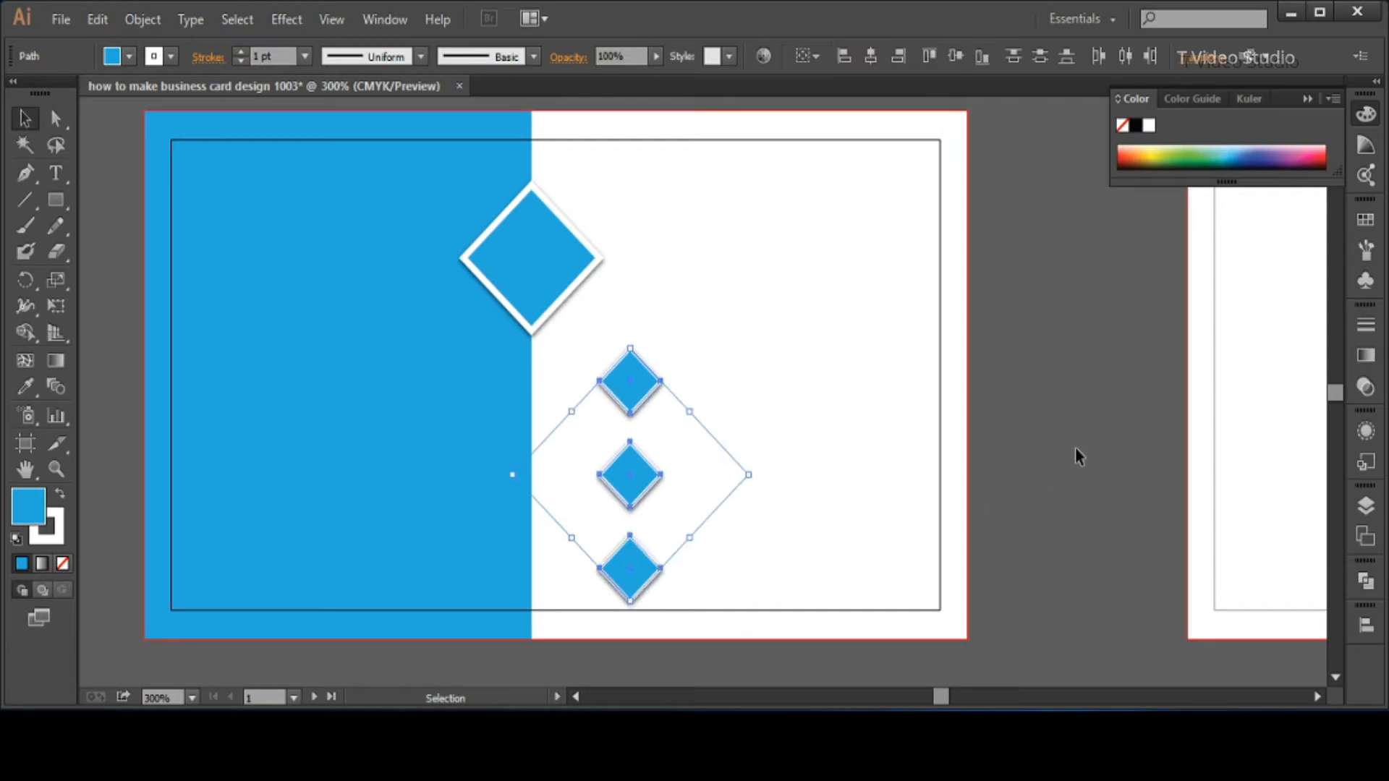
key("Up")
key("Up")
key("Up")
left_click(1084, 424)
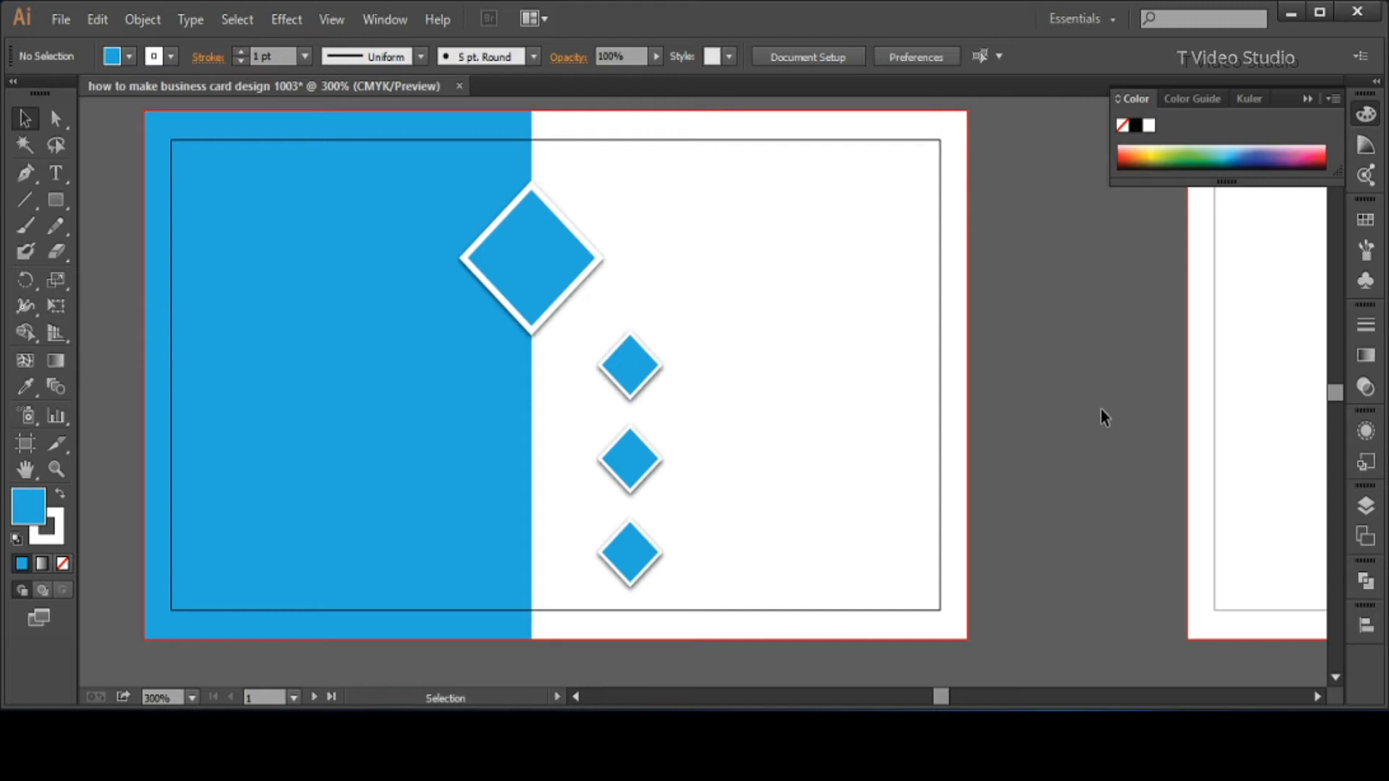
Nudge the column of three small diamonds slightly left, closer to the blue rectangle.
left_click(955, 351)
left_click(1062, 590)
left_click_drag(1062, 590, 428, 648)
key("a")
key("v")
left_click_drag(704, 316, 617, 590)
key("Left")
key("Left")
key("Left")
key("Left")
key("Left")
key("Left")
key("ctrl+shift+a")
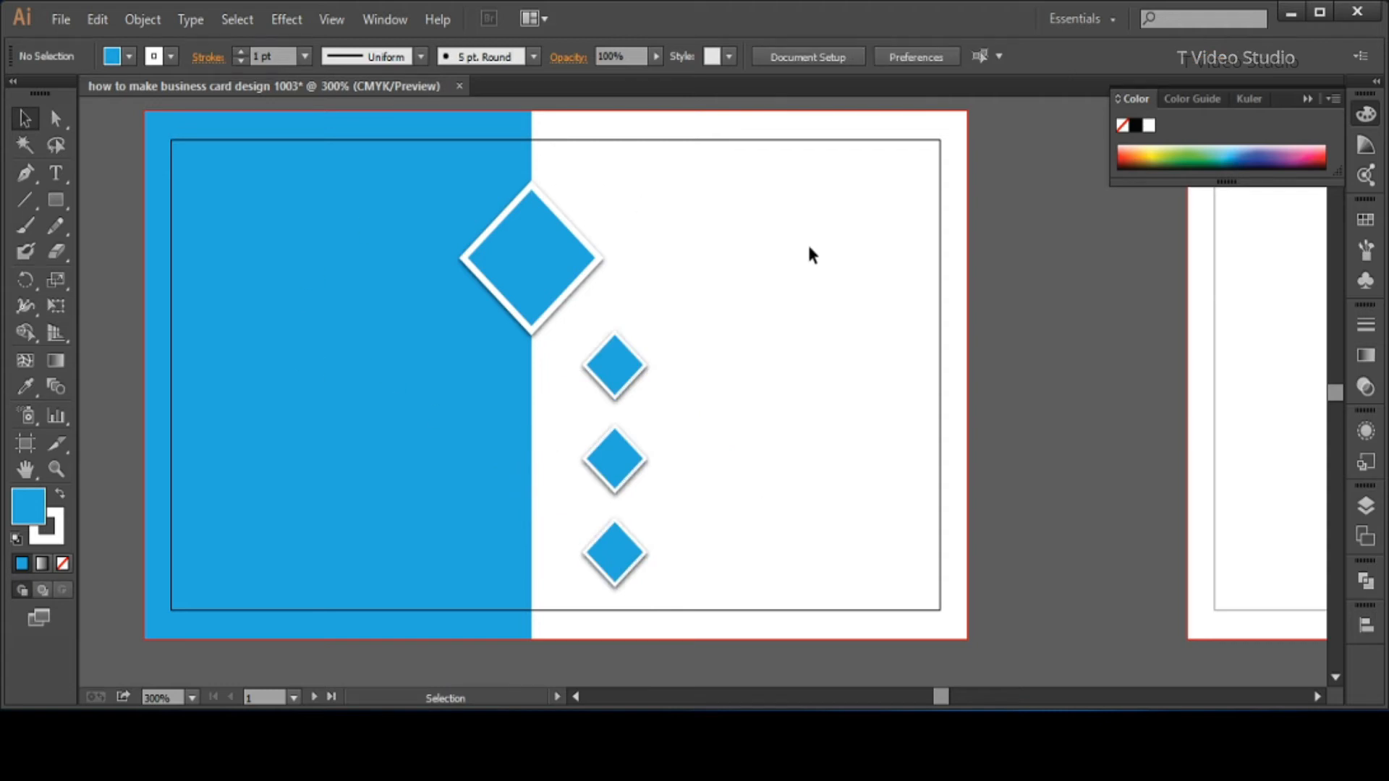
Draw a blue rectangle without stroke over slightly more than the left half of the second card, including the bleed.
key("ctrl+minus")
left_click_drag(753, 335, 840, 380)
key("space")
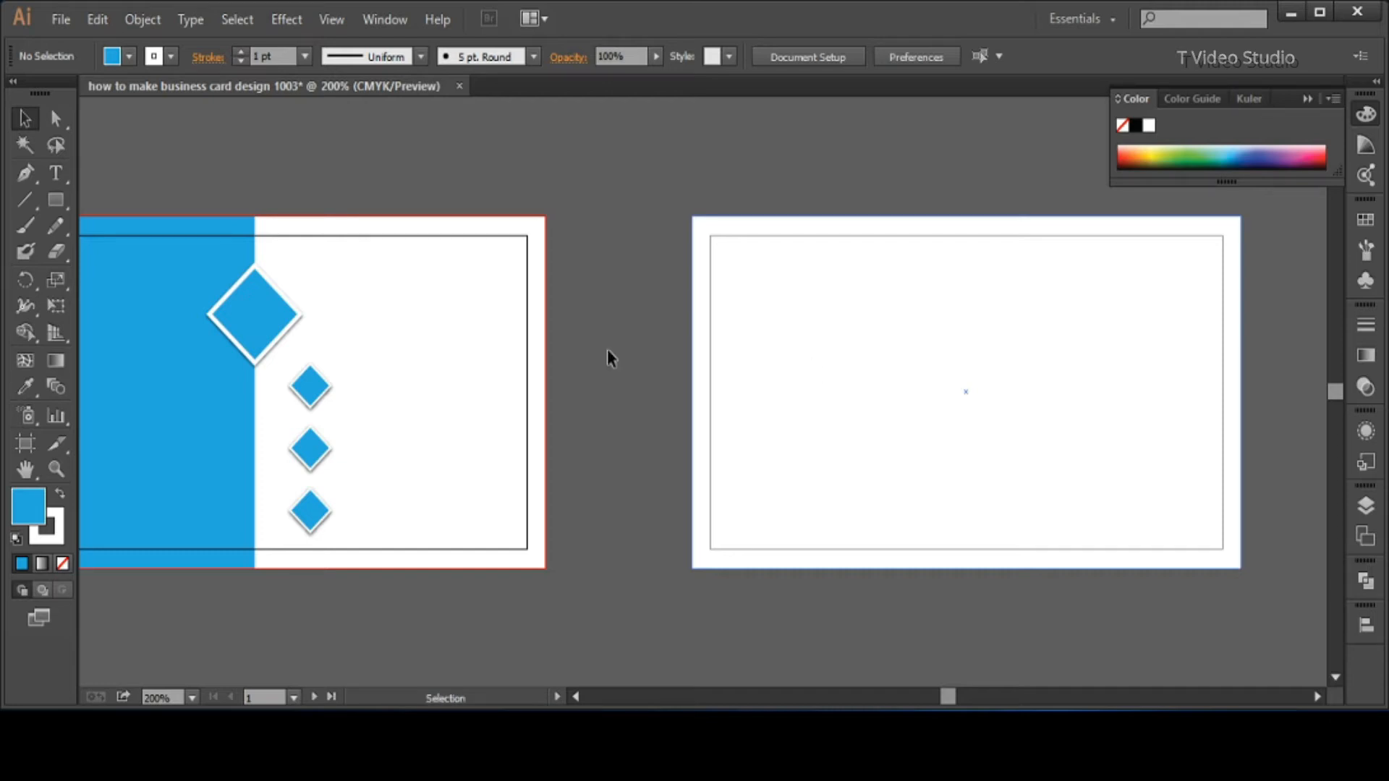
left_click(709, 555)
left_click(646, 190)
key("m")
left_click_drag(692, 216, 988, 569)
left_click(25, 118)
key("x")
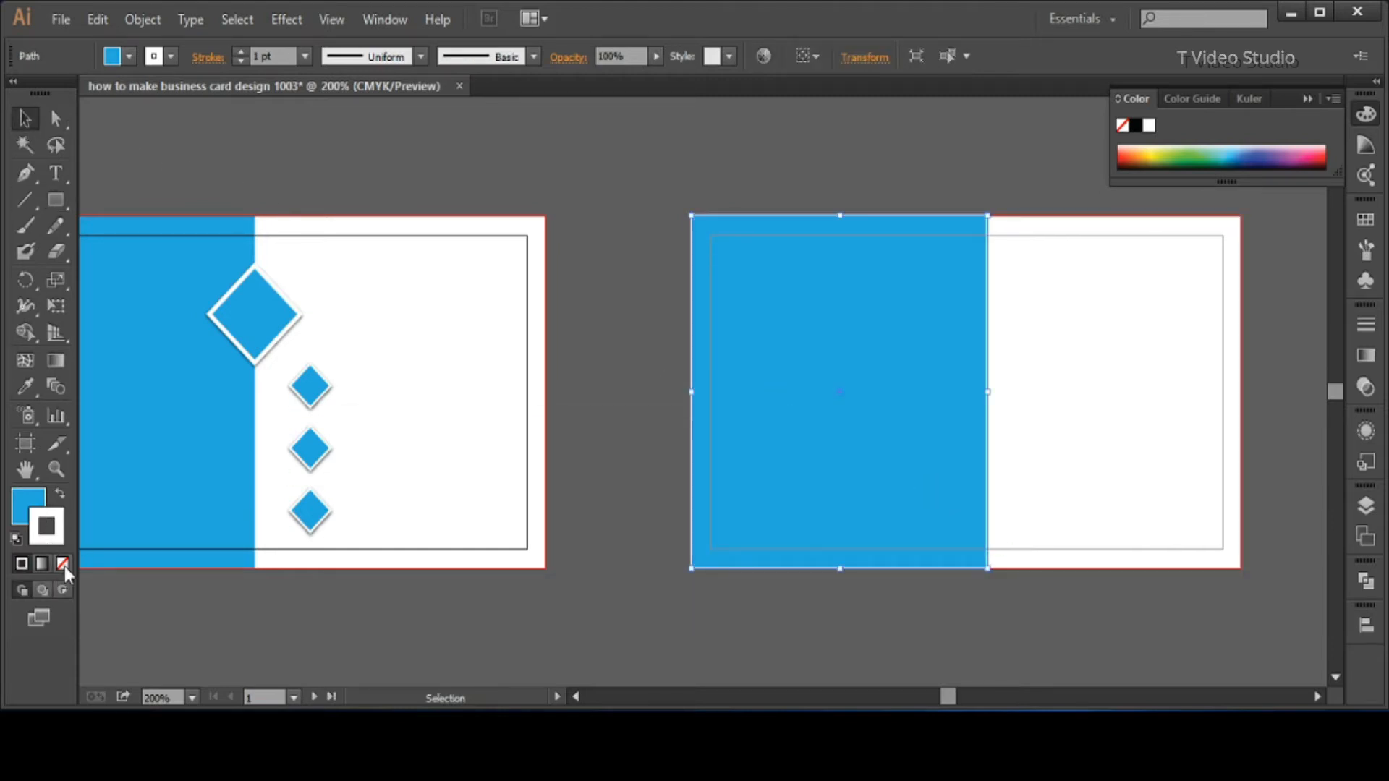
left_click(63, 564)
left_click(24, 503)
left_click(606, 172)
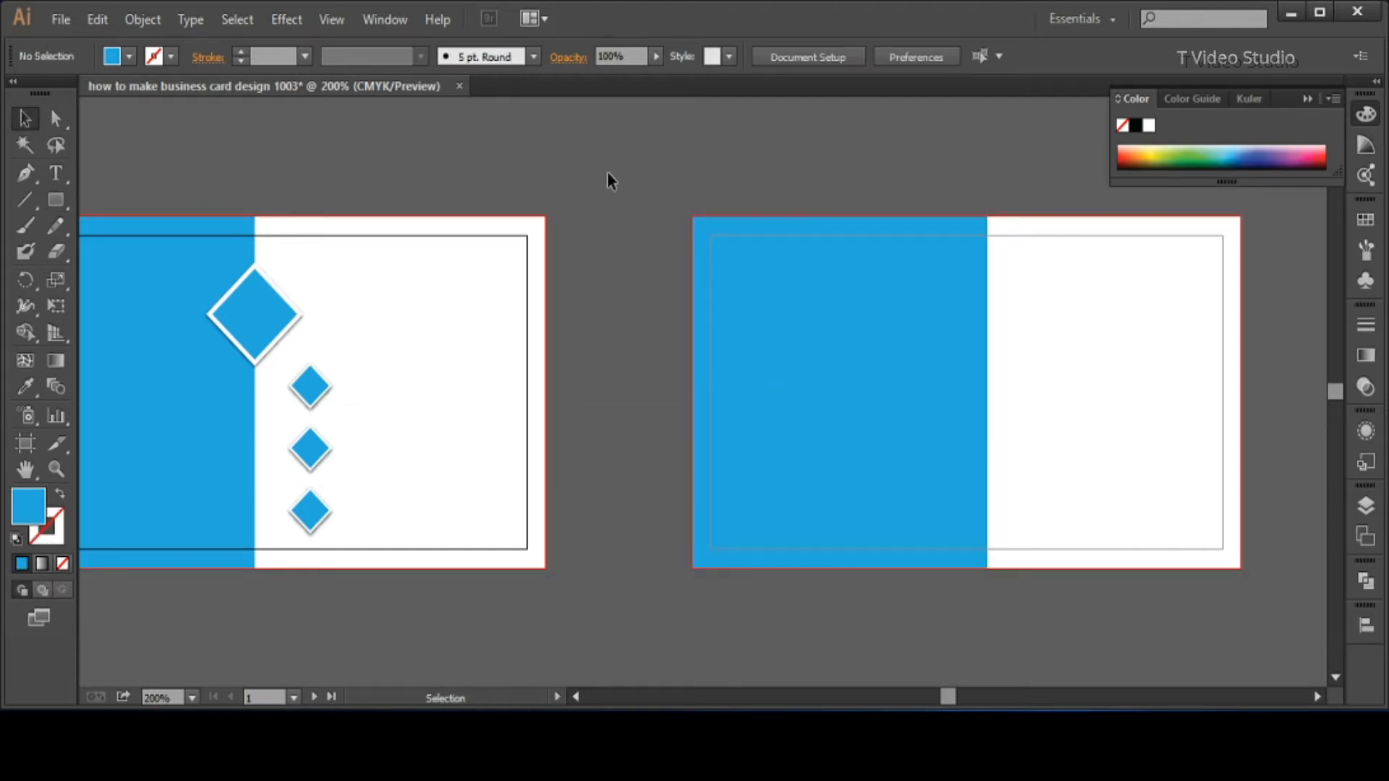
Copy a small diamond from the first card onto the white area of the second card, keeping its small size.
left_click_drag(309, 388, 1133, 400)
left_click(1101, 324)
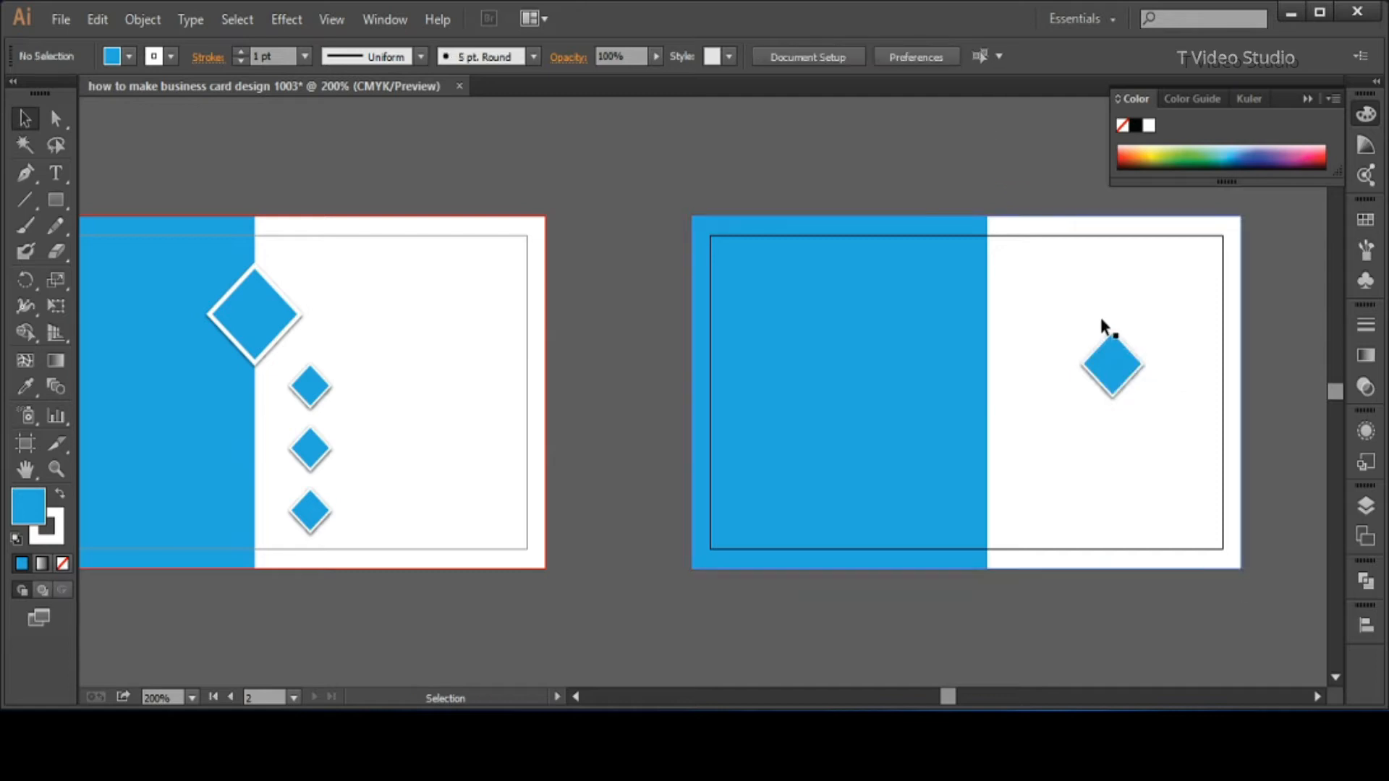
left_click(1112, 347)
key("ctrl+z")
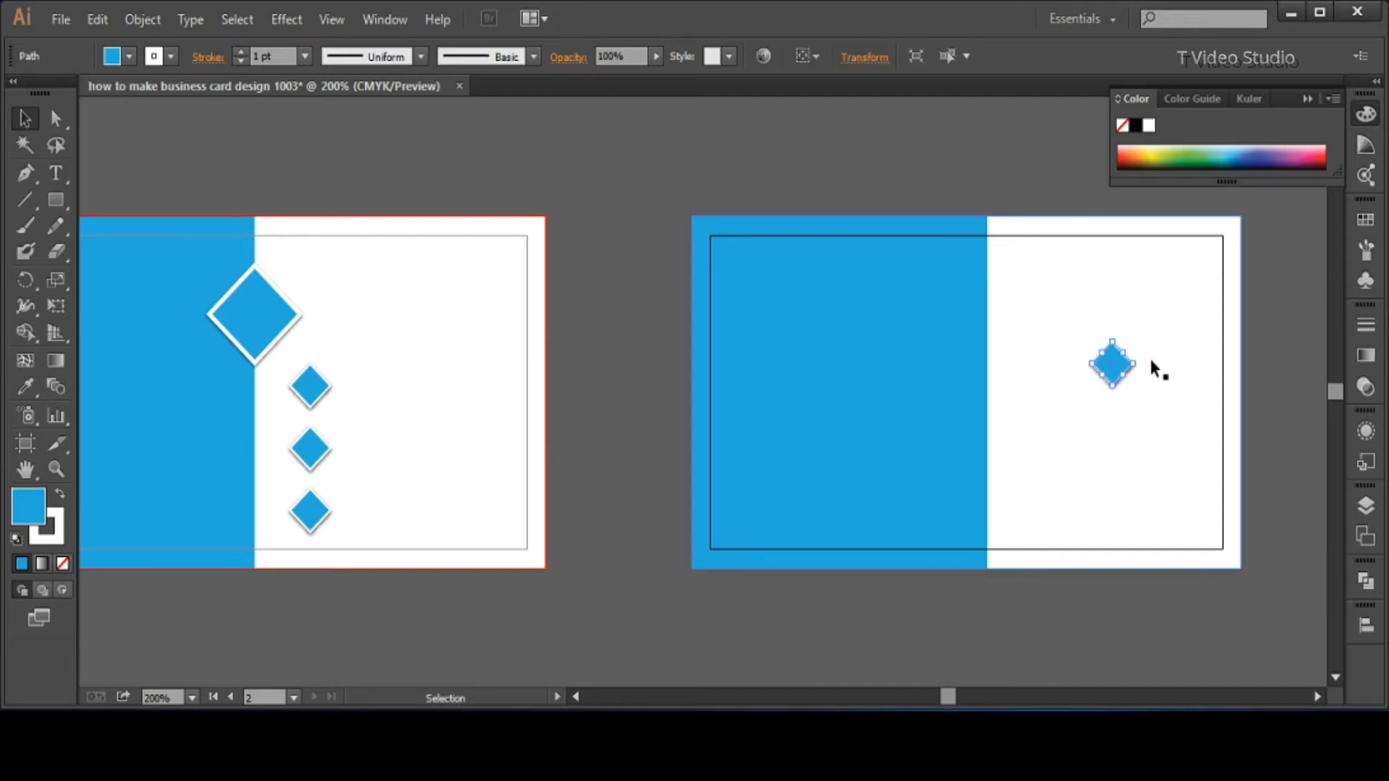
left_click(1045, 168)
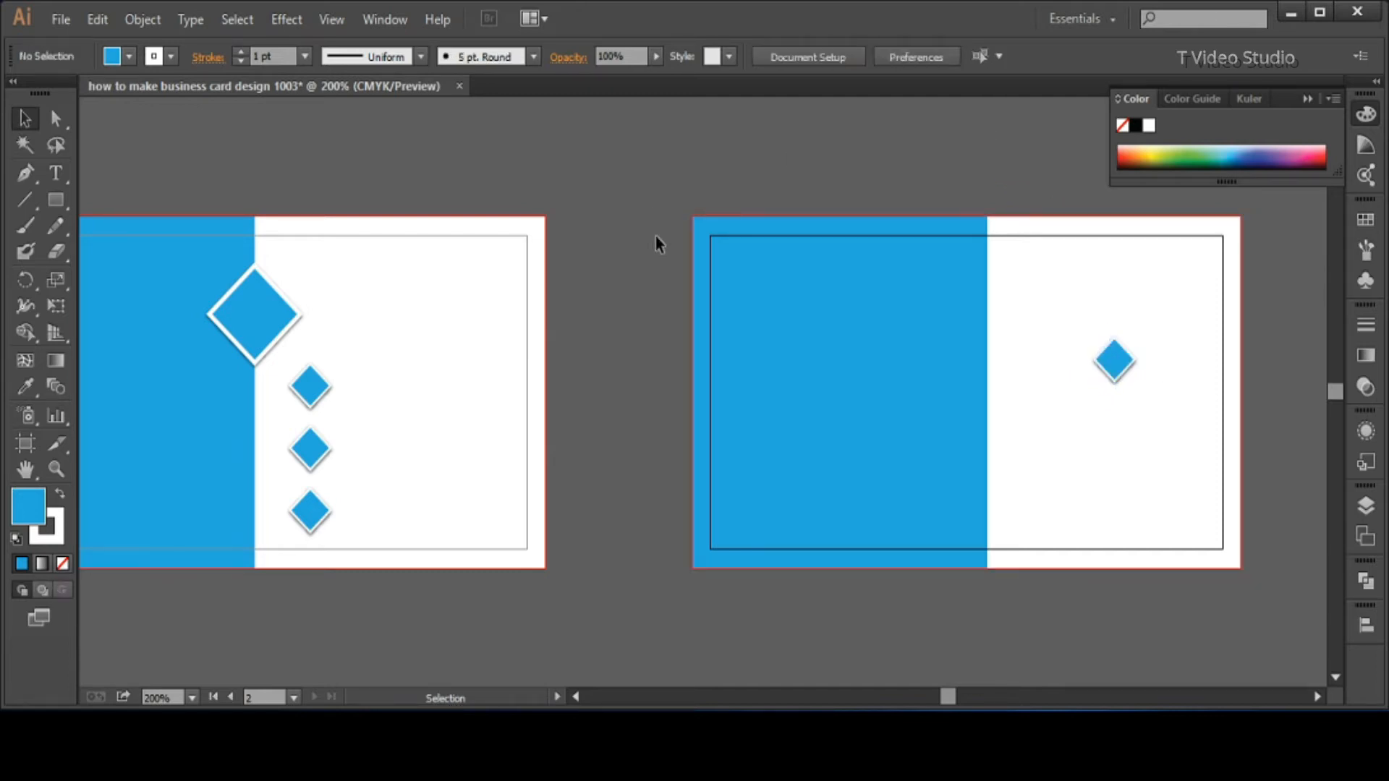
Open the recent file simple Tex.ai, accepting the missing-font substitution.
key("ctrl+minus")
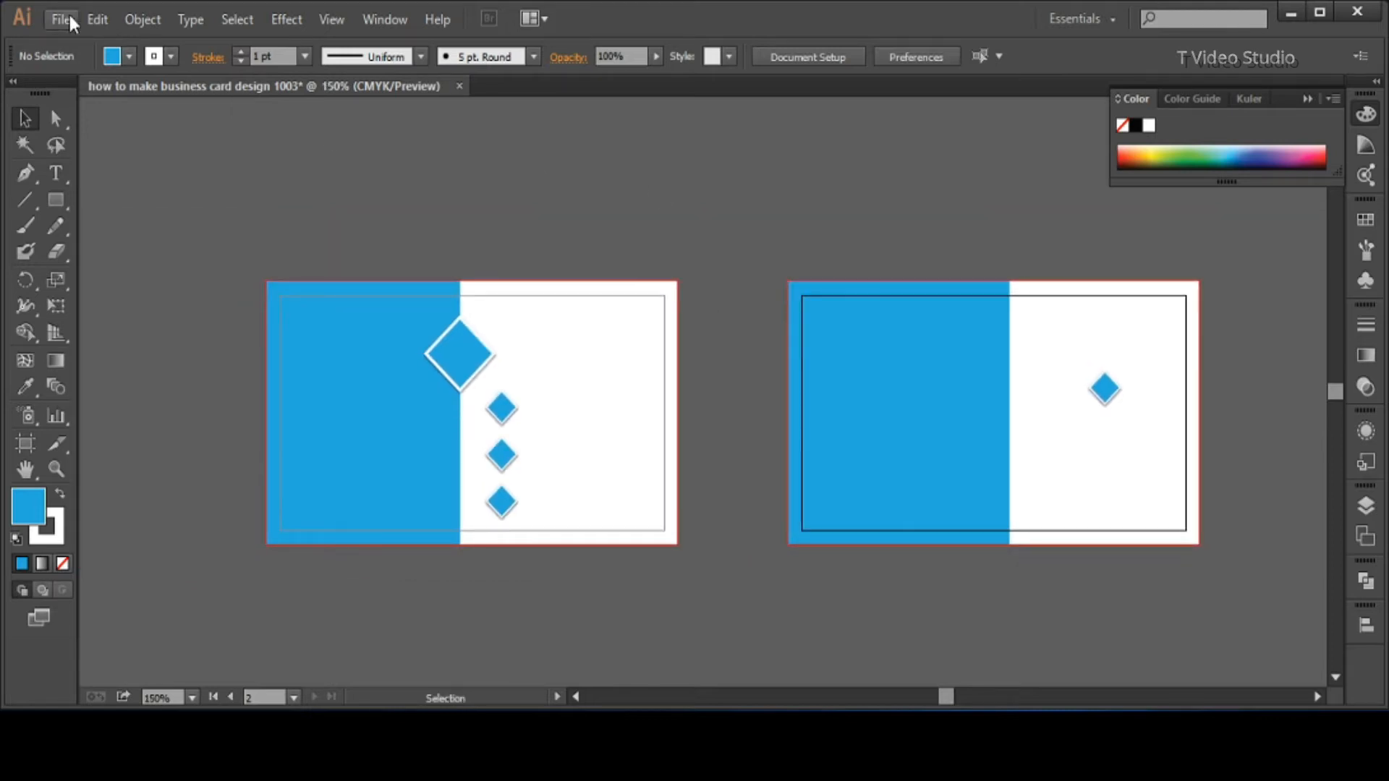
left_click(61, 18)
mouse_move(186, 119)
left_click(506, 164)
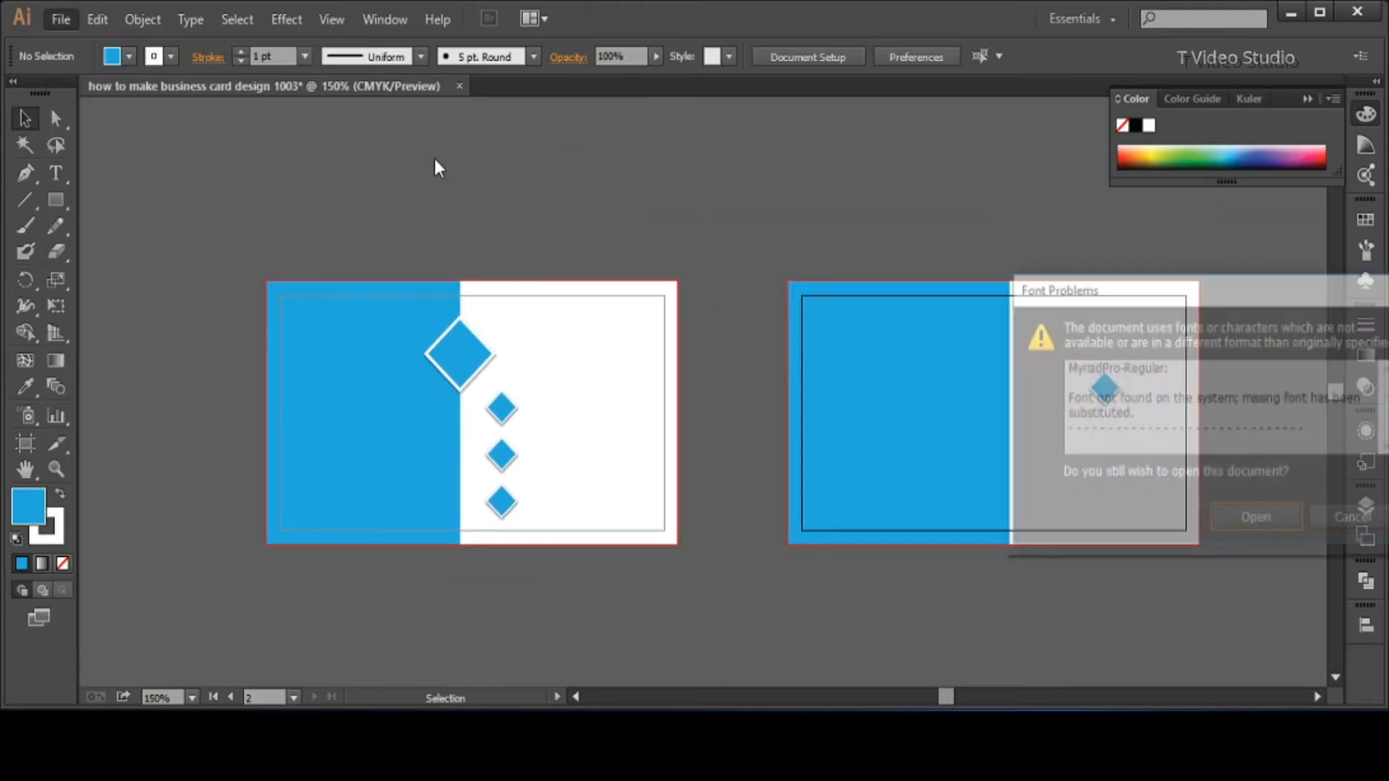
key("Return")
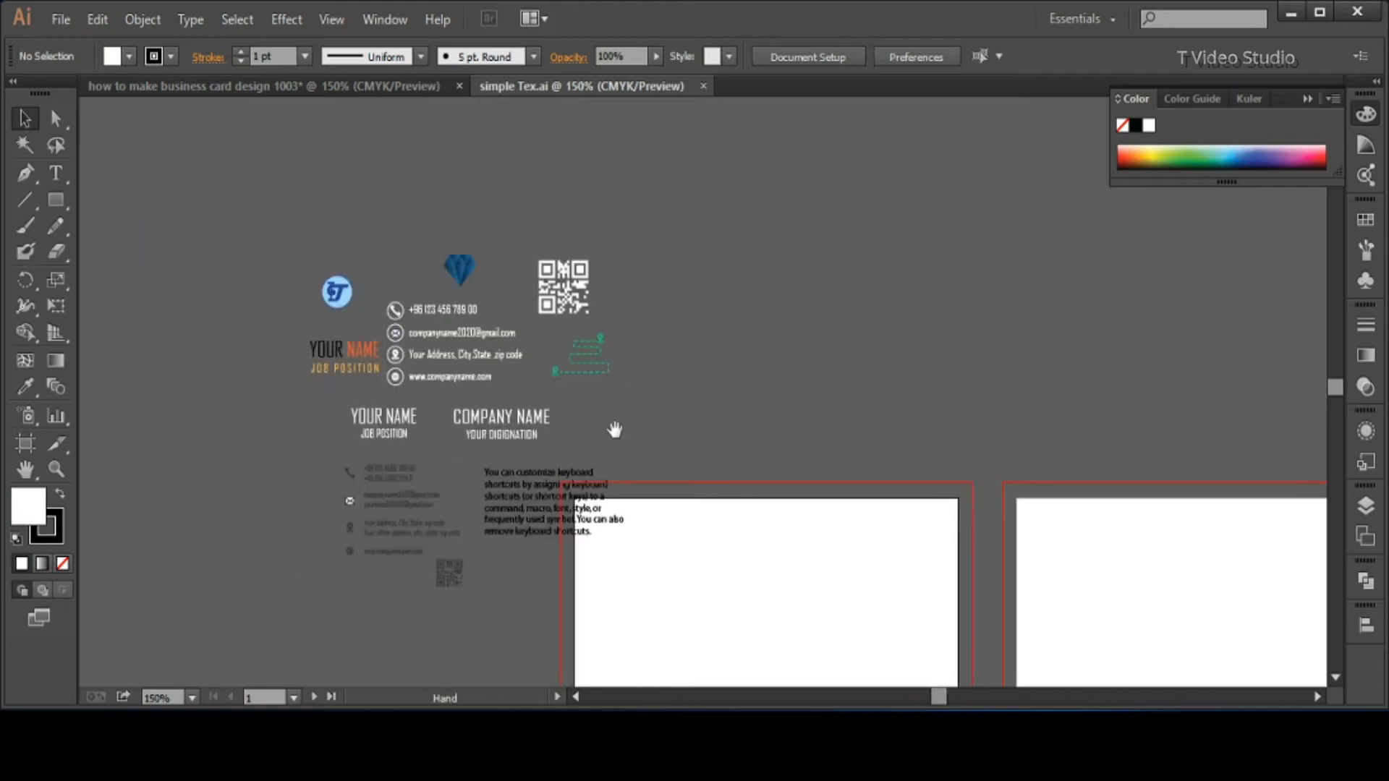
Bring the sample texts, icons, logos and QR code from simple Tex.ai into the business card document, left of the first card.
left_click_drag(357, 139, 829, 496)
key("v")
left_click_drag(398, 89, 205, 246)
left_click(713, 413)
scroll(738, 393, "left", 3)
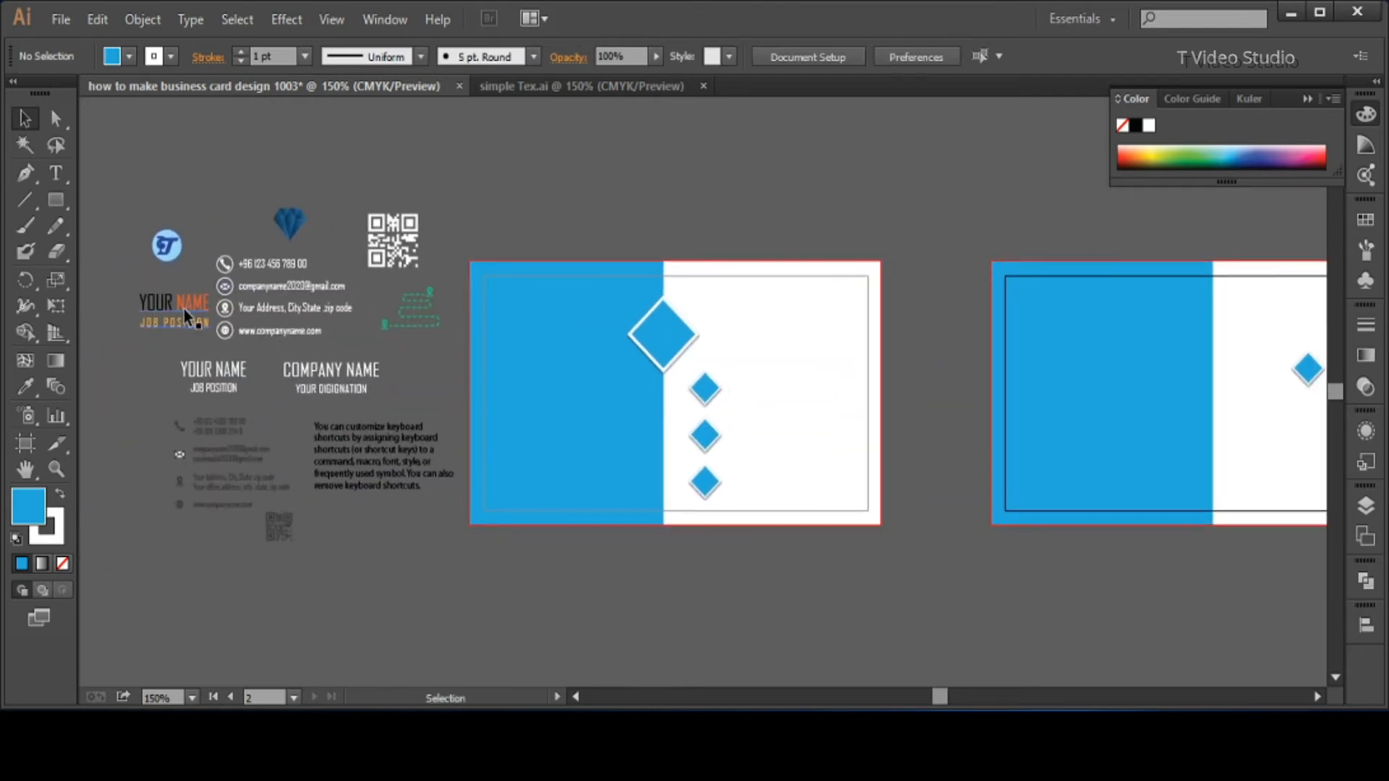
Move the YOUR NAME / JOB POSITION text beside the large diamond on the first card and set it in Arial Black.
left_click_drag(184, 309, 780, 335)
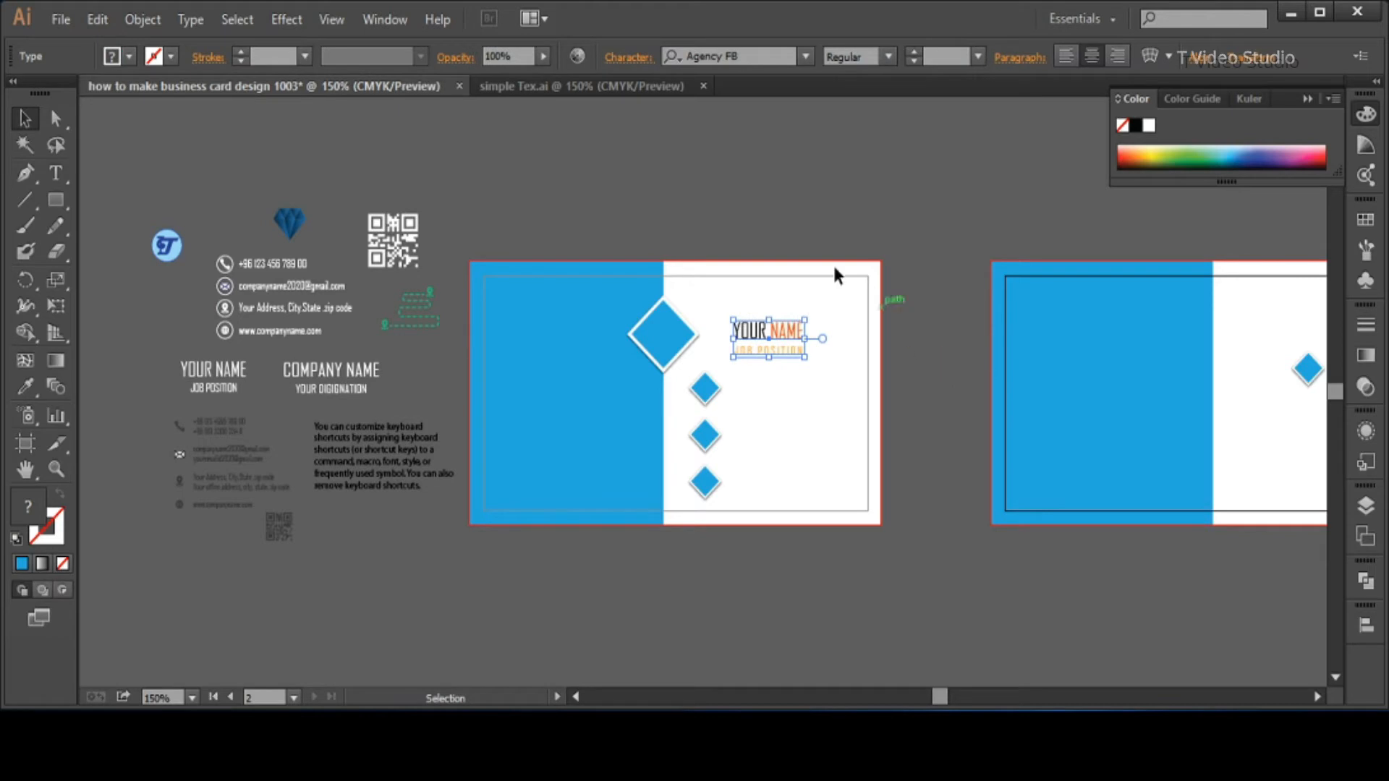
left_click(706, 56)
type("b")
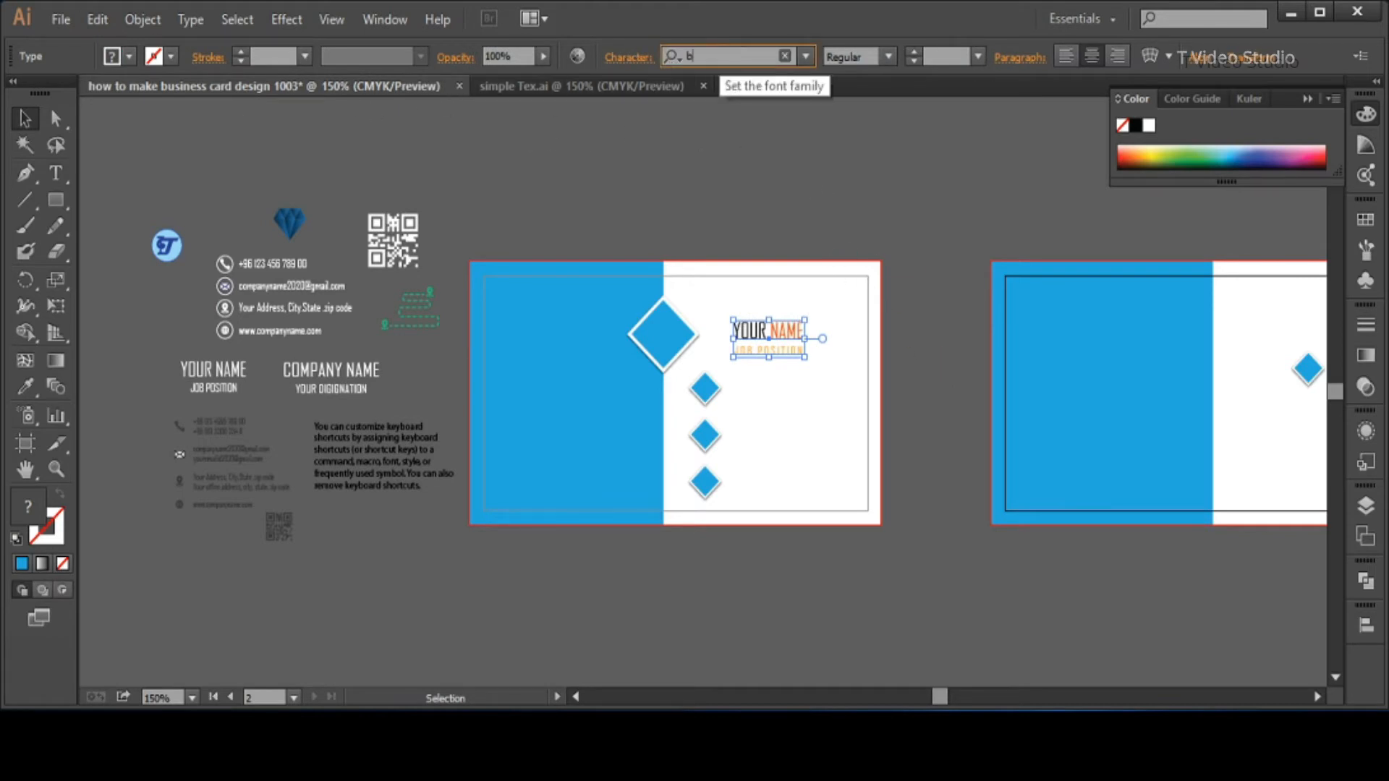
key("BackSpace")
type("ari")
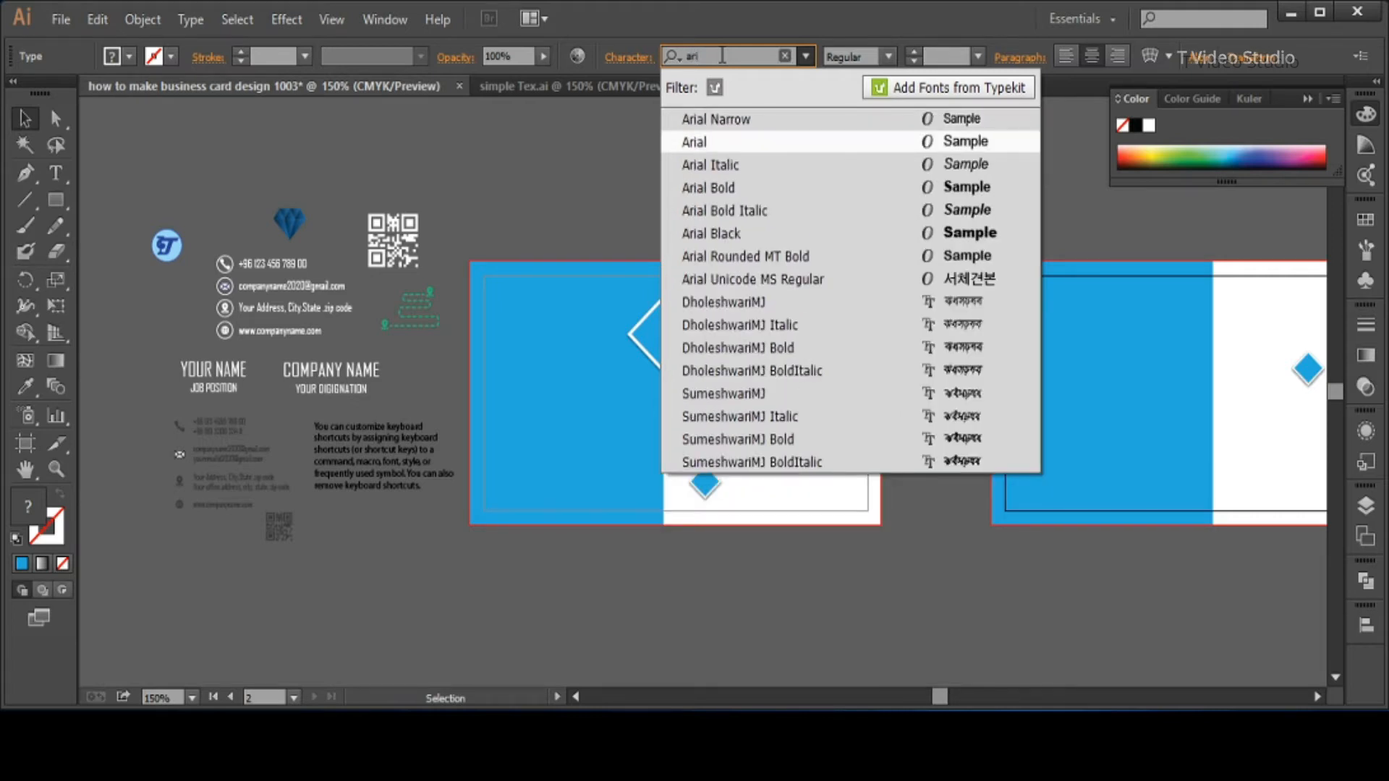
key("Return")
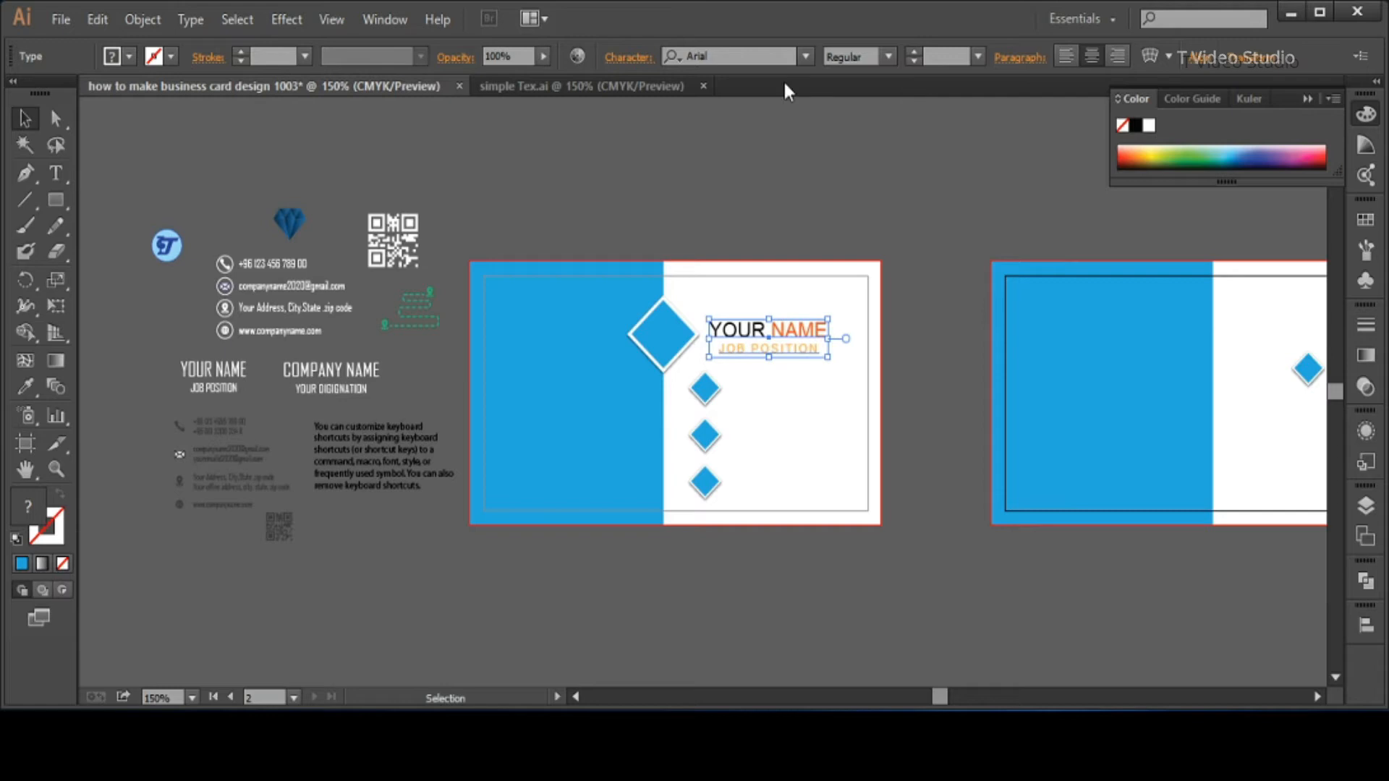
left_click(889, 57)
left_click(879, 194)
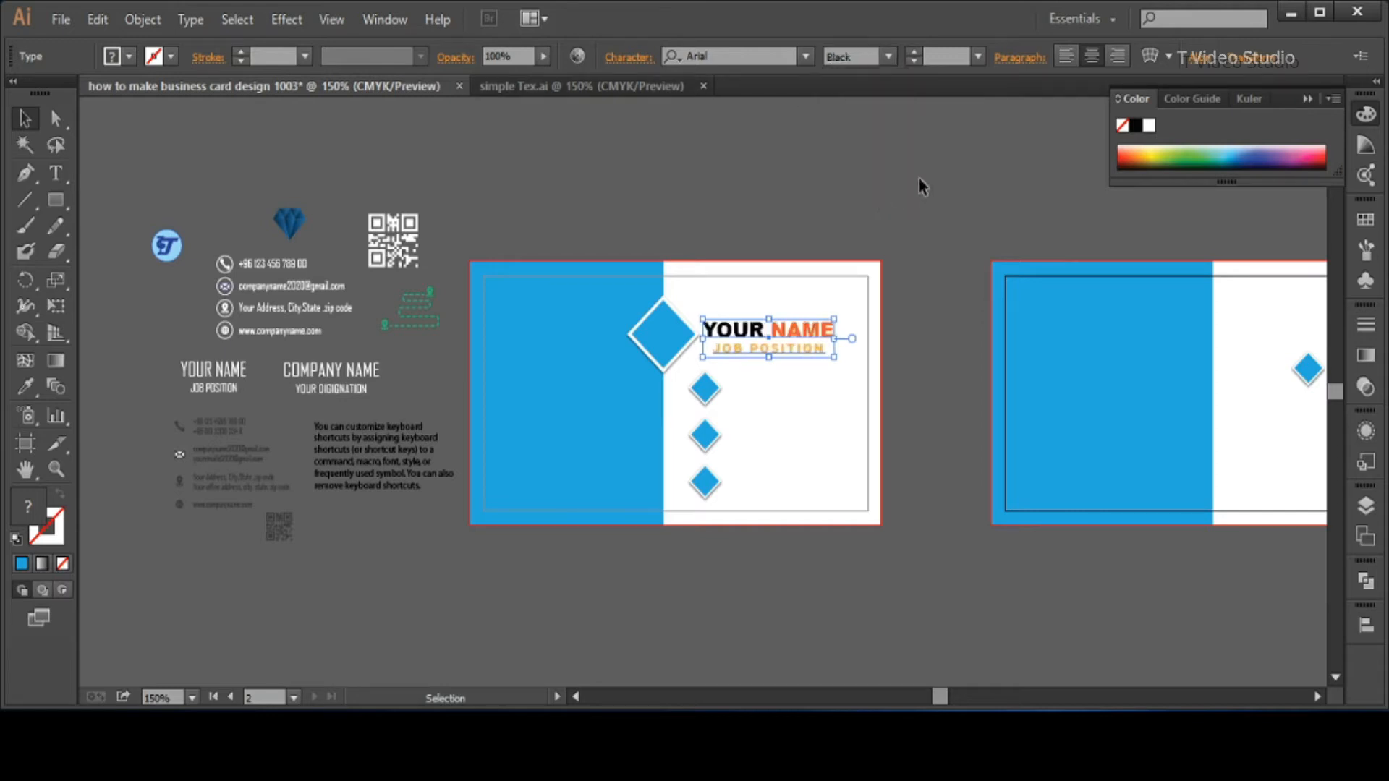
left_click(934, 178)
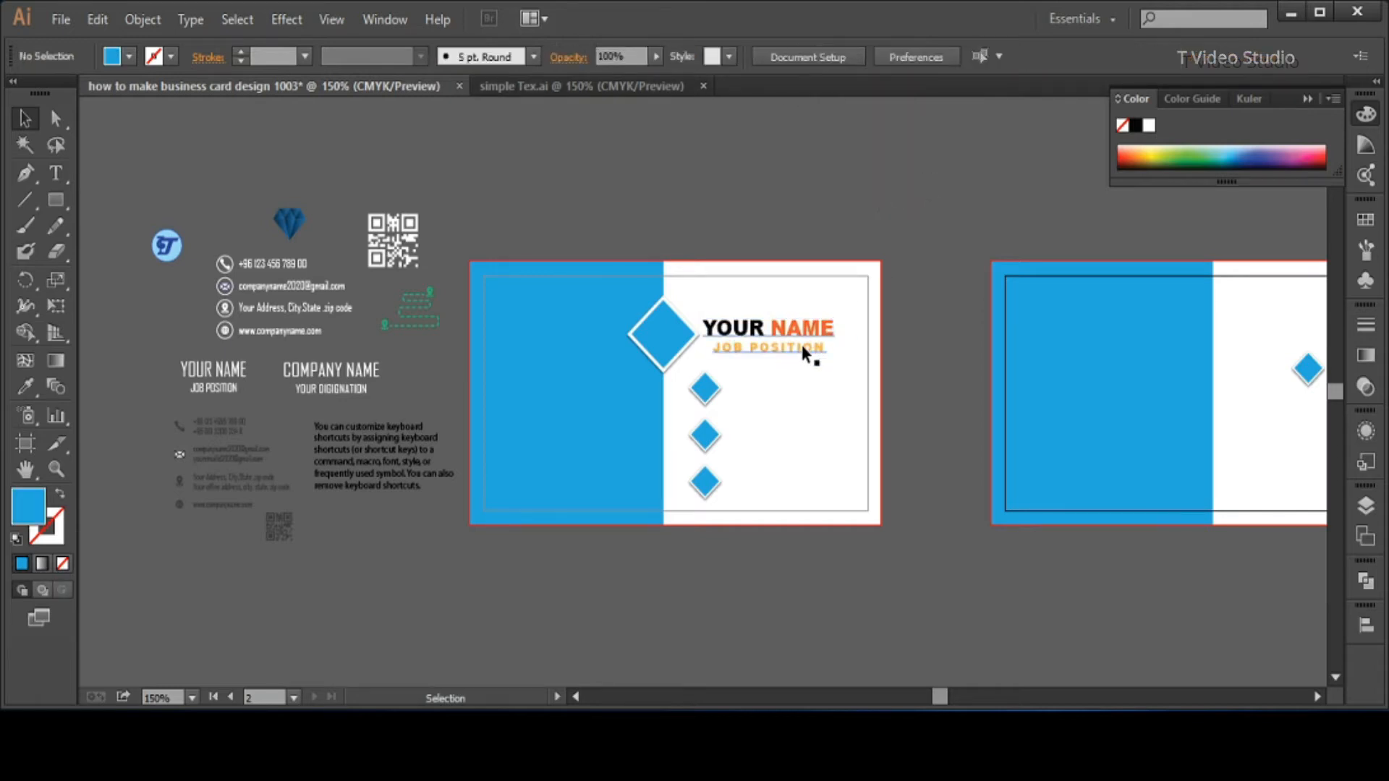
Set the JOB POSITION line to the Narrow style of Arial at 6 pt.
triple_click(801, 343)
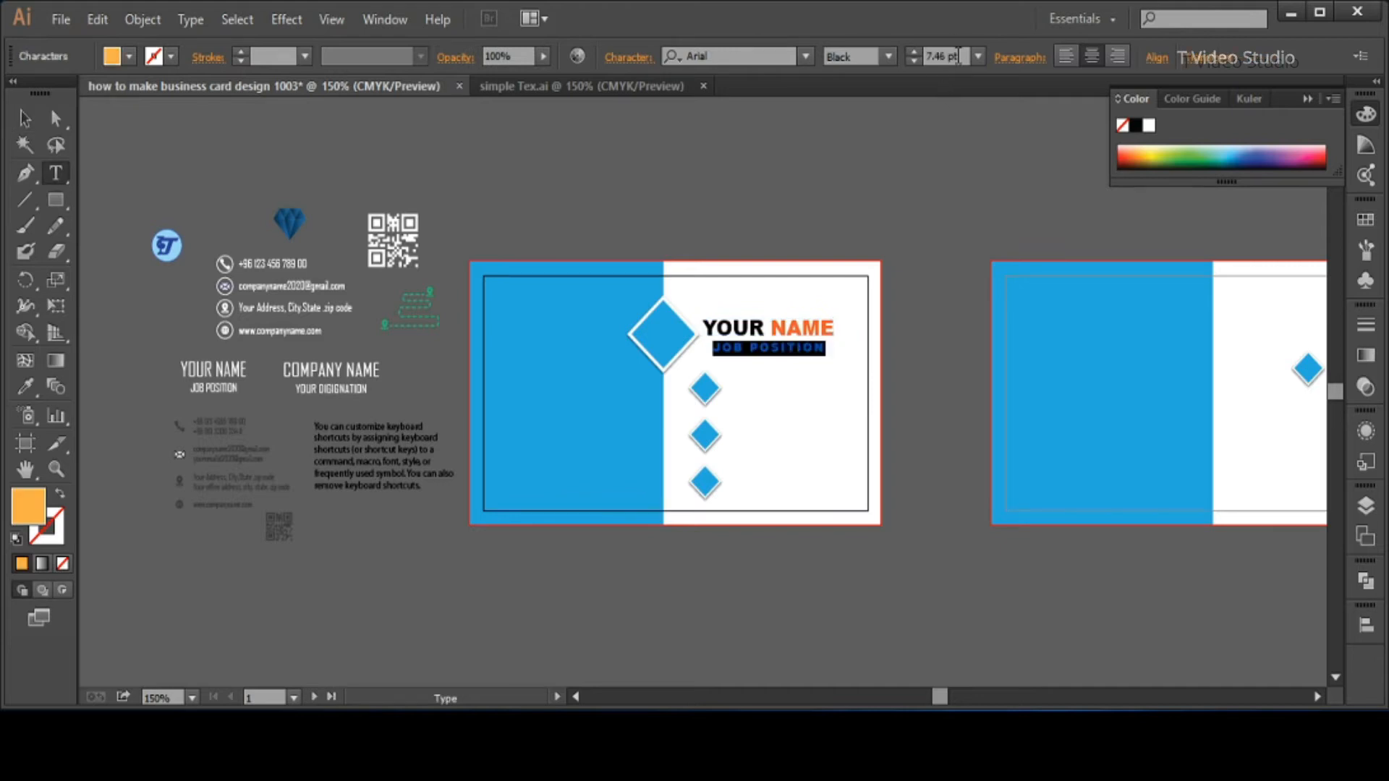
left_click(889, 57)
left_click(868, 76)
left_click(814, 358)
left_click_drag(813, 361, 724, 359)
left_click(978, 56)
left_click(937, 72)
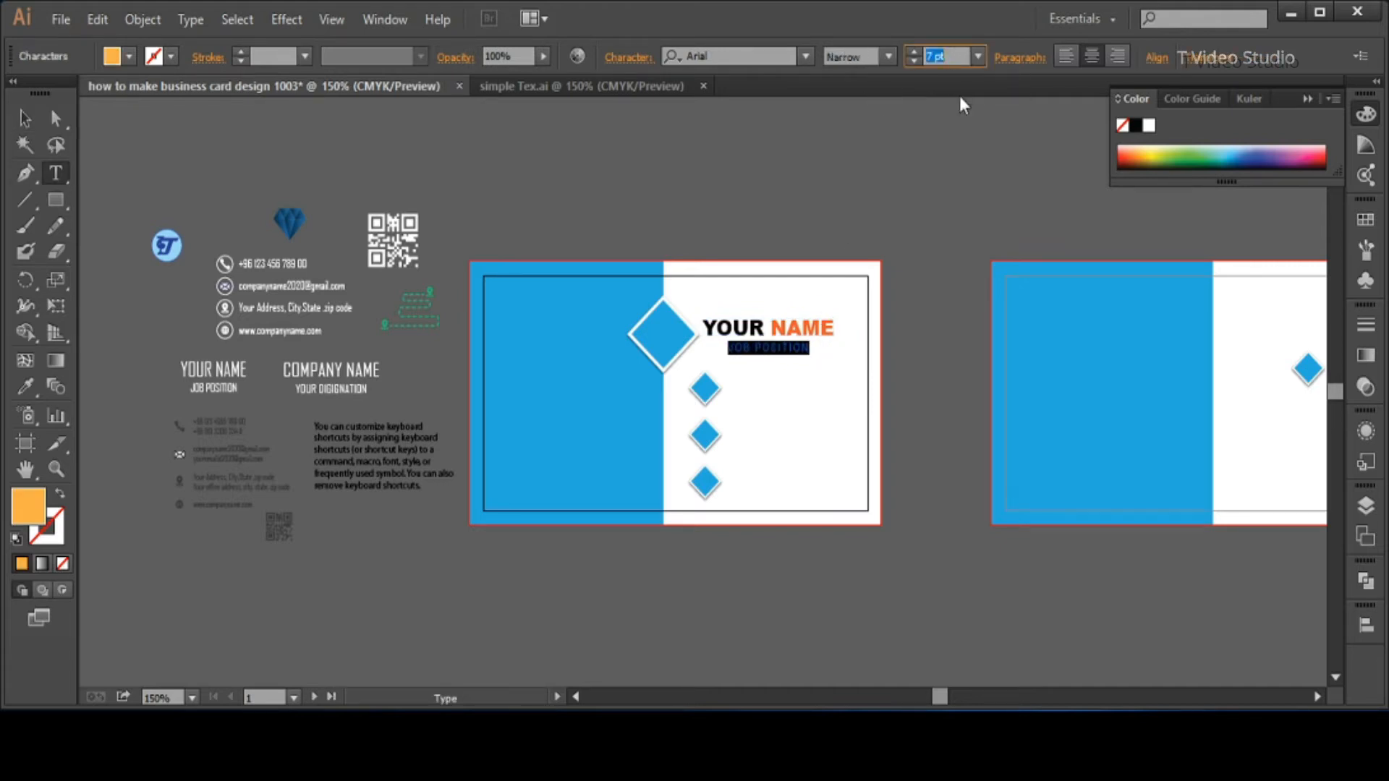
Widen the letter spacing of the JOB POSITION line to a tracking of 450.
left_click(626, 57)
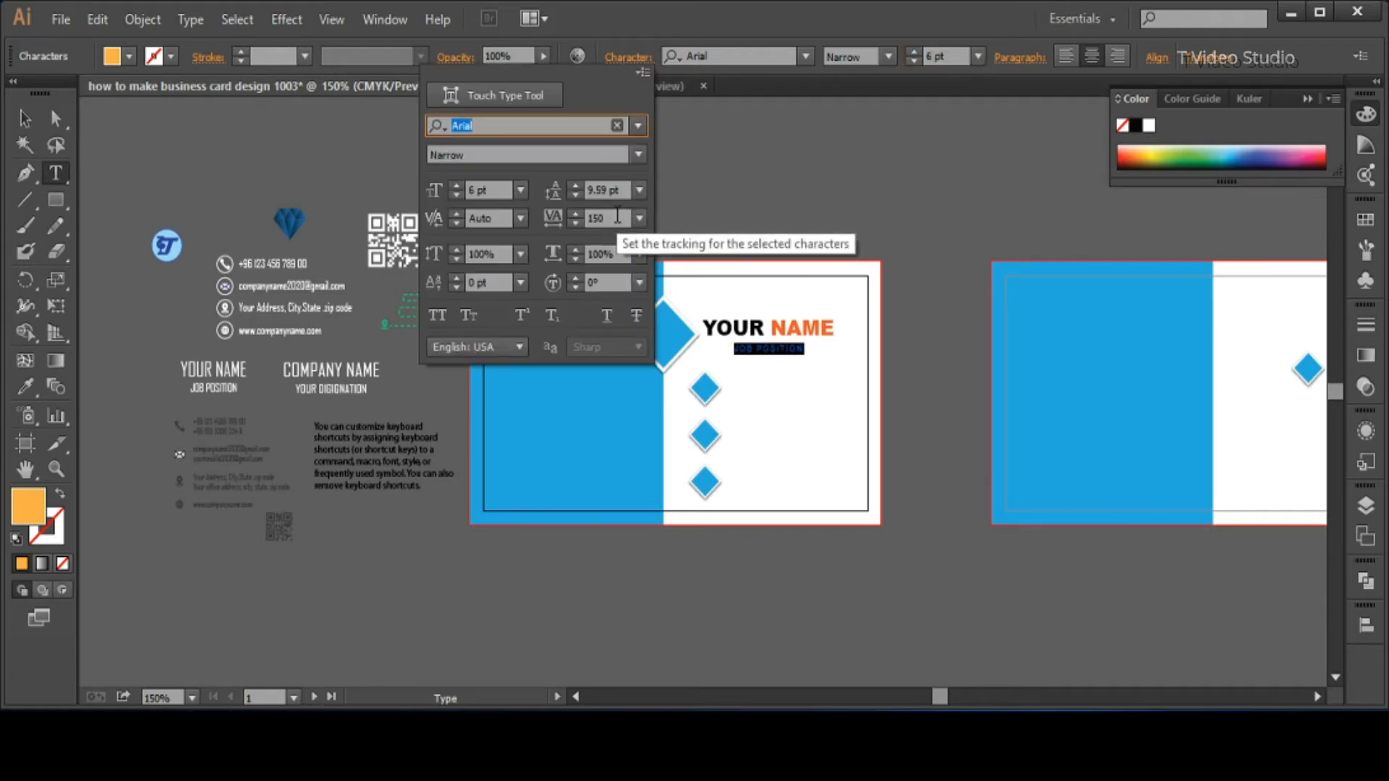
left_click(549, 223)
key("Return")
left_click(613, 58)
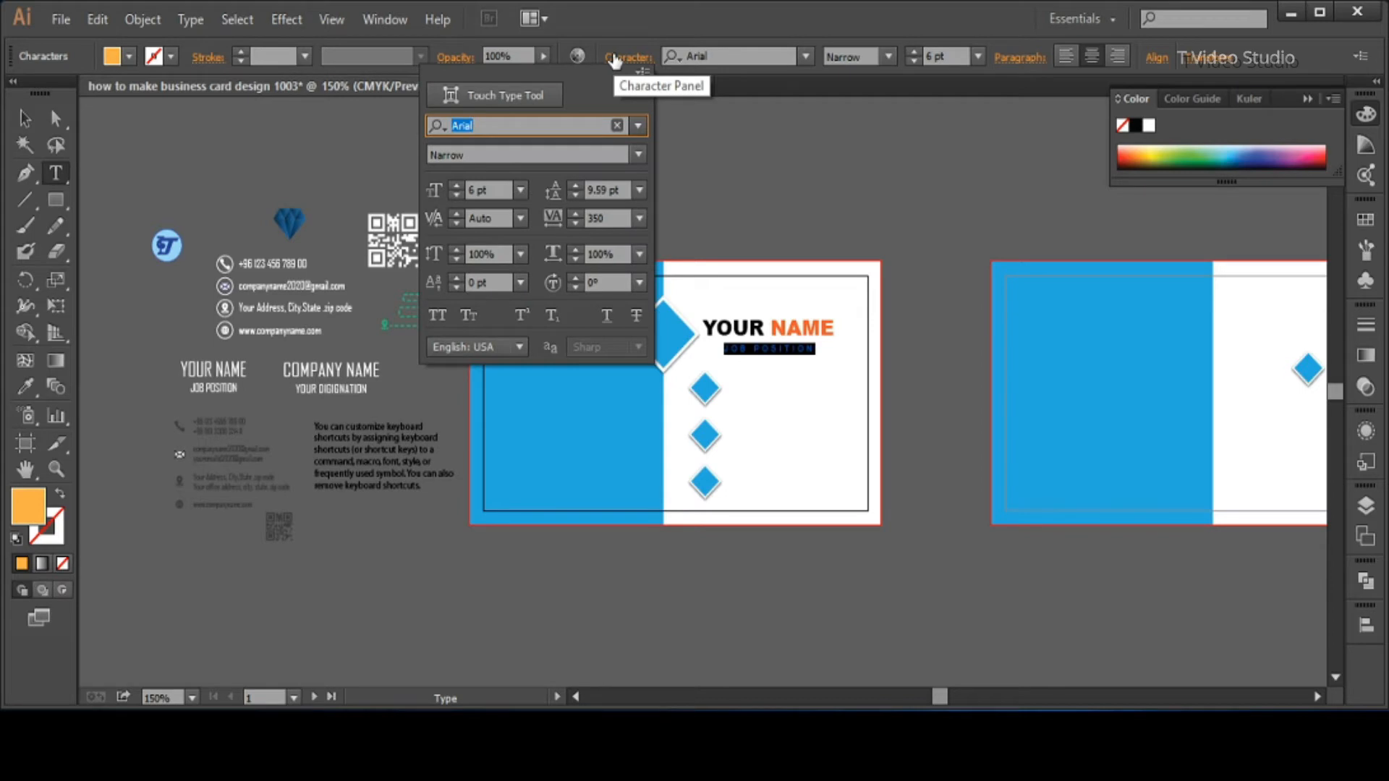
left_click(552, 218)
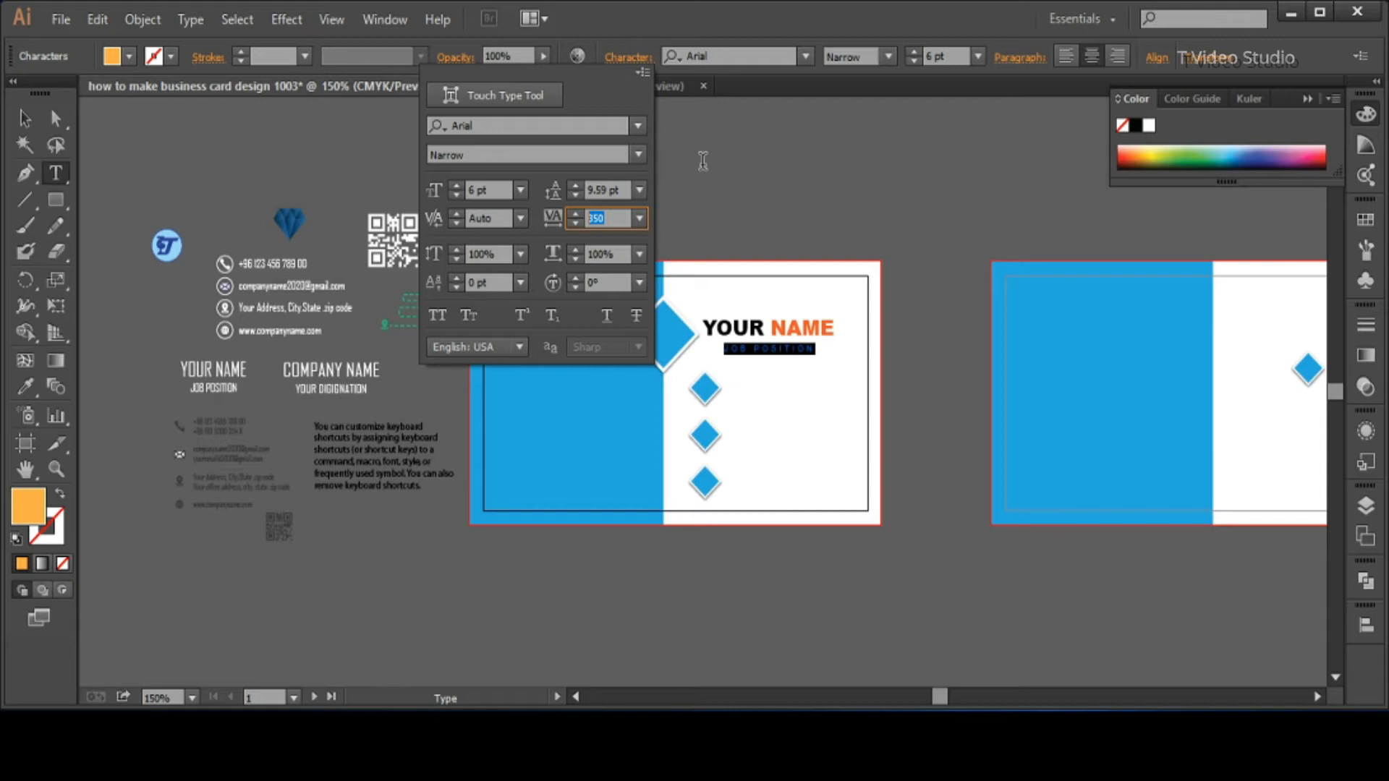
type("450")
key("Return")
left_click(784, 381, "ctrl")
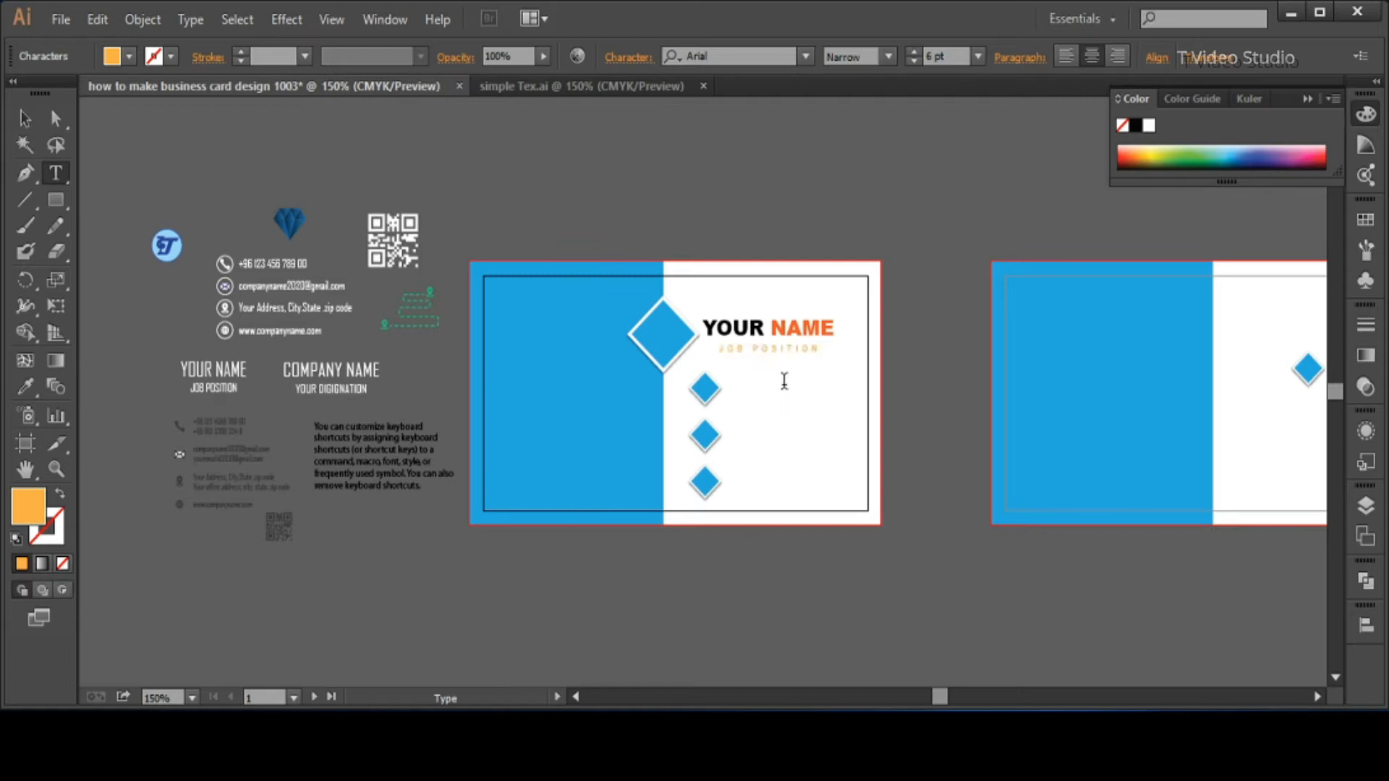
Recolor the JOB POSITION line to a dark brown swatch.
left_click_drag(822, 351, 675, 355)
left_click(826, 348)
key("ctrl+a")
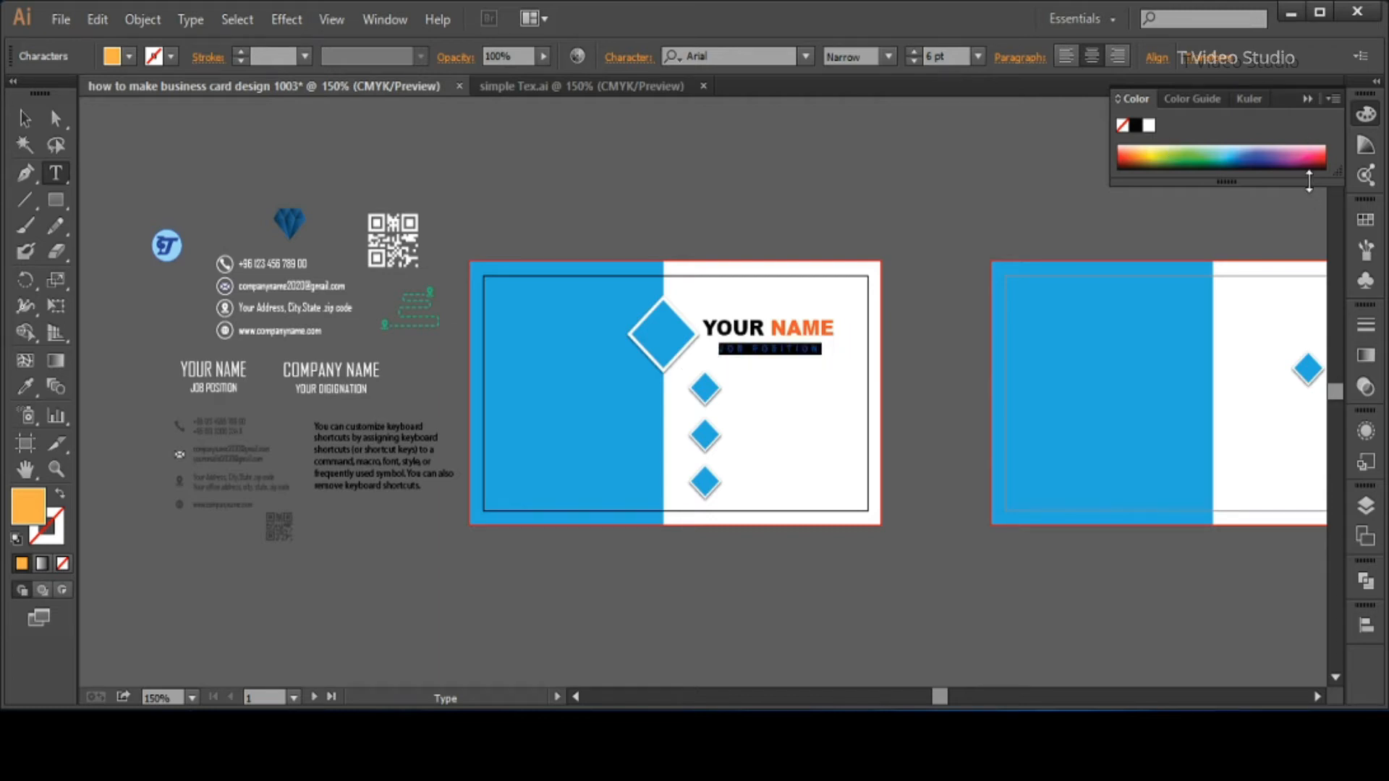
left_click(121, 55)
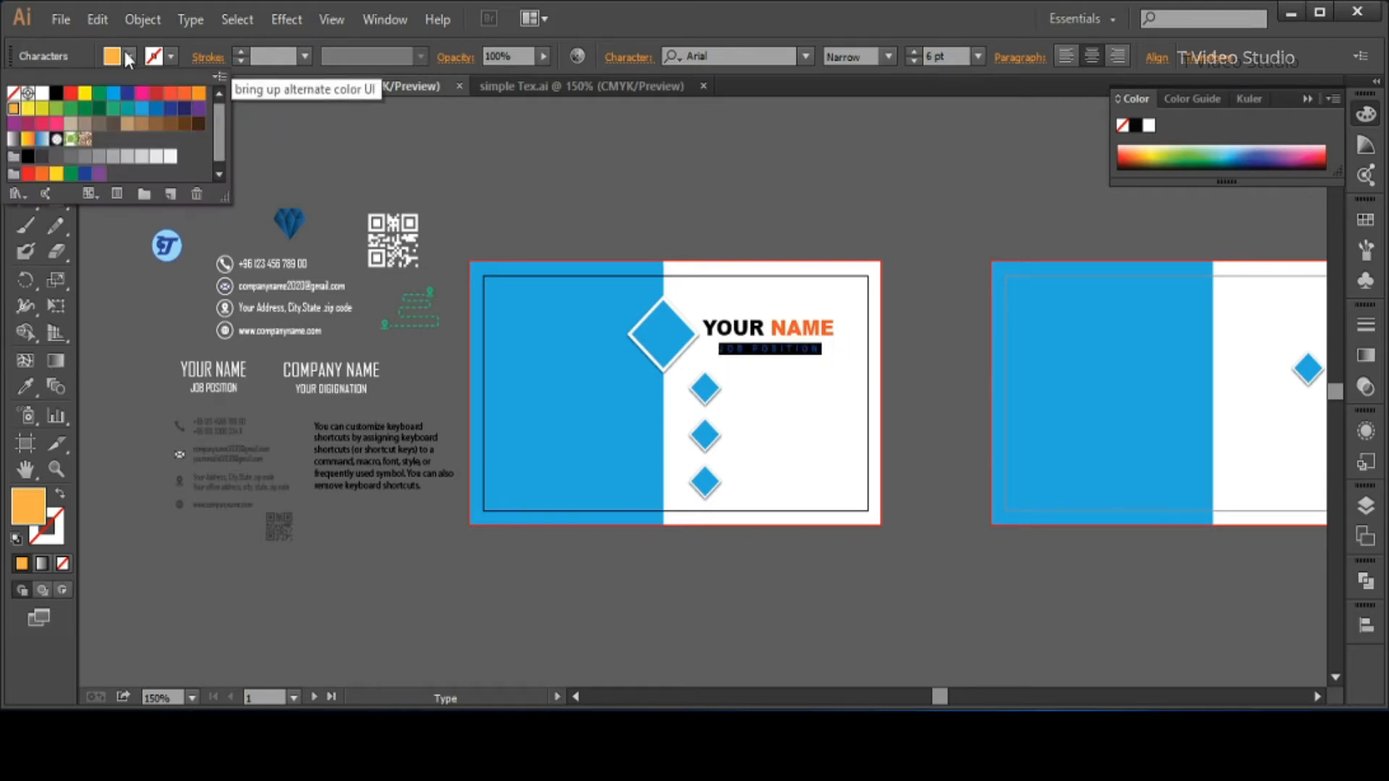
left_click(190, 128)
key("Escape")
key("ctrl+shift+a")
key("Escape")
Left-align the name and job position text block and place it just right of the large diamond.
left_click(1065, 56)
left_click_drag(816, 335, 757, 335)
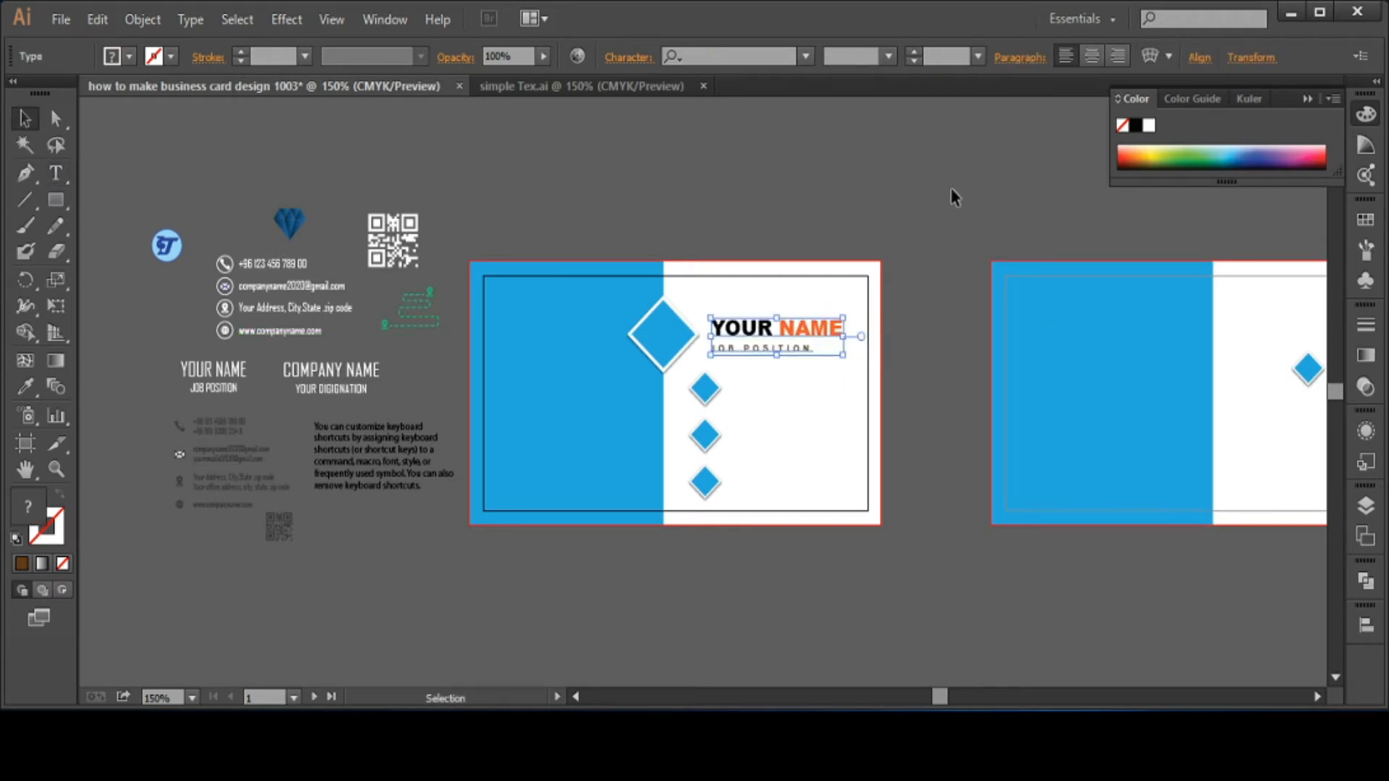
left_click(953, 197)
Recolor the word NAME light blue and give it the Narrow style of Arial.
double_click(828, 329)
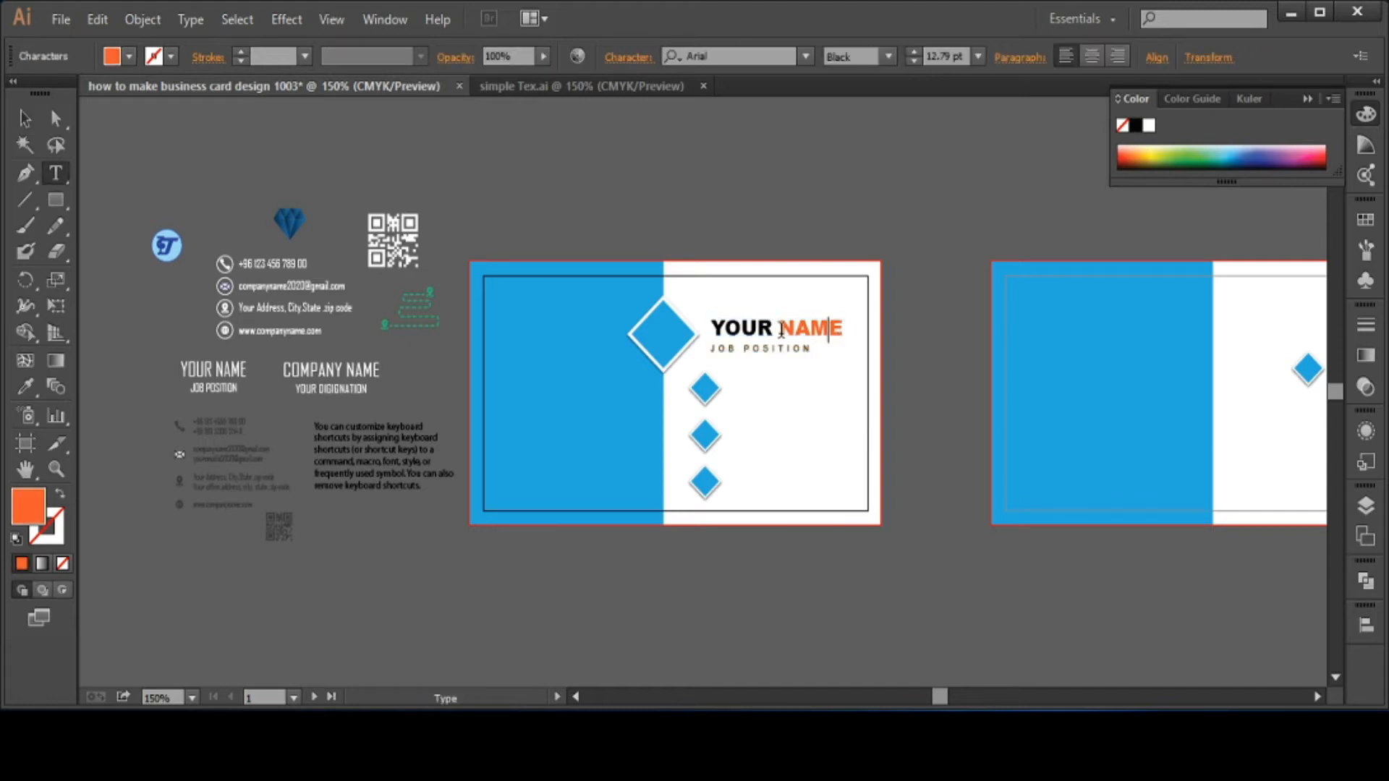
left_click_drag(780, 329, 880, 325)
left_click(128, 57)
left_click(148, 112)
left_click(888, 58)
left_click(855, 80)
left_click(16, 117)
Move the phone, address and website sample texts beside the small diamonds on the first card, parking the e-mail text below the card.
left_click(613, 209)
key("space")
left_click_drag(700, 349, 761, 260)
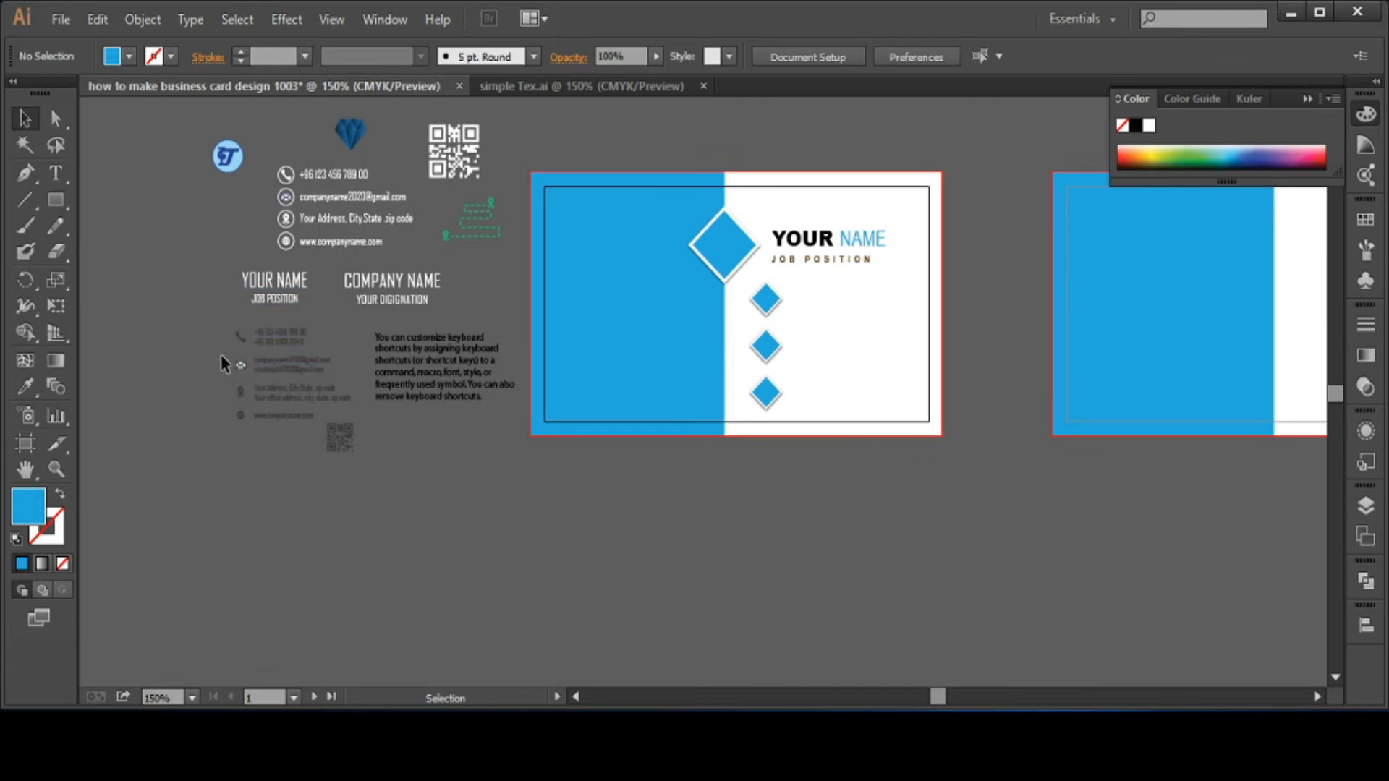
left_click_drag(273, 332, 825, 309)
left_click(832, 462)
key("ctrl+z")
left_click(847, 381)
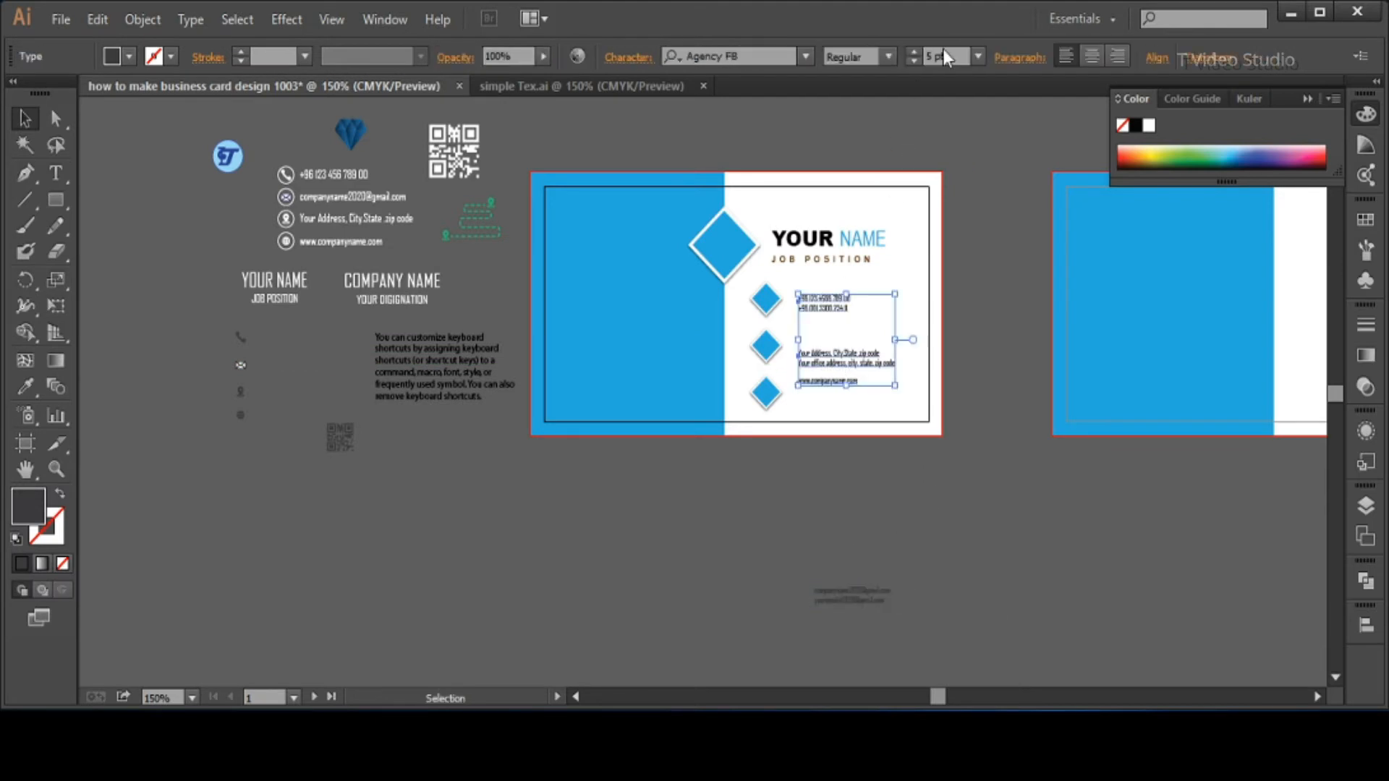
Set the phone, address and website texts to Arial at 6 pt.
left_click(944, 49)
key("Up")
left_click(734, 56)
type("aru")
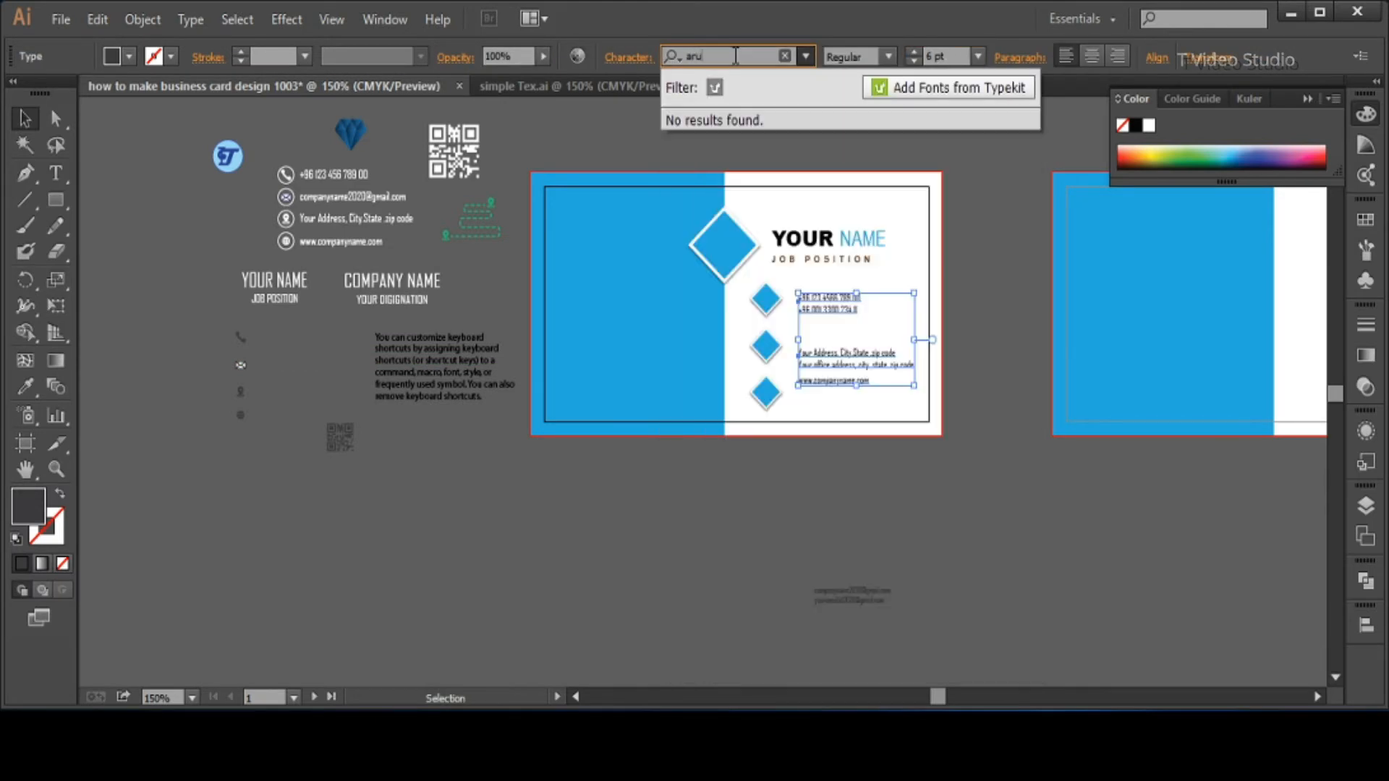
key("BackSpace")
type("ial")
key("Return")
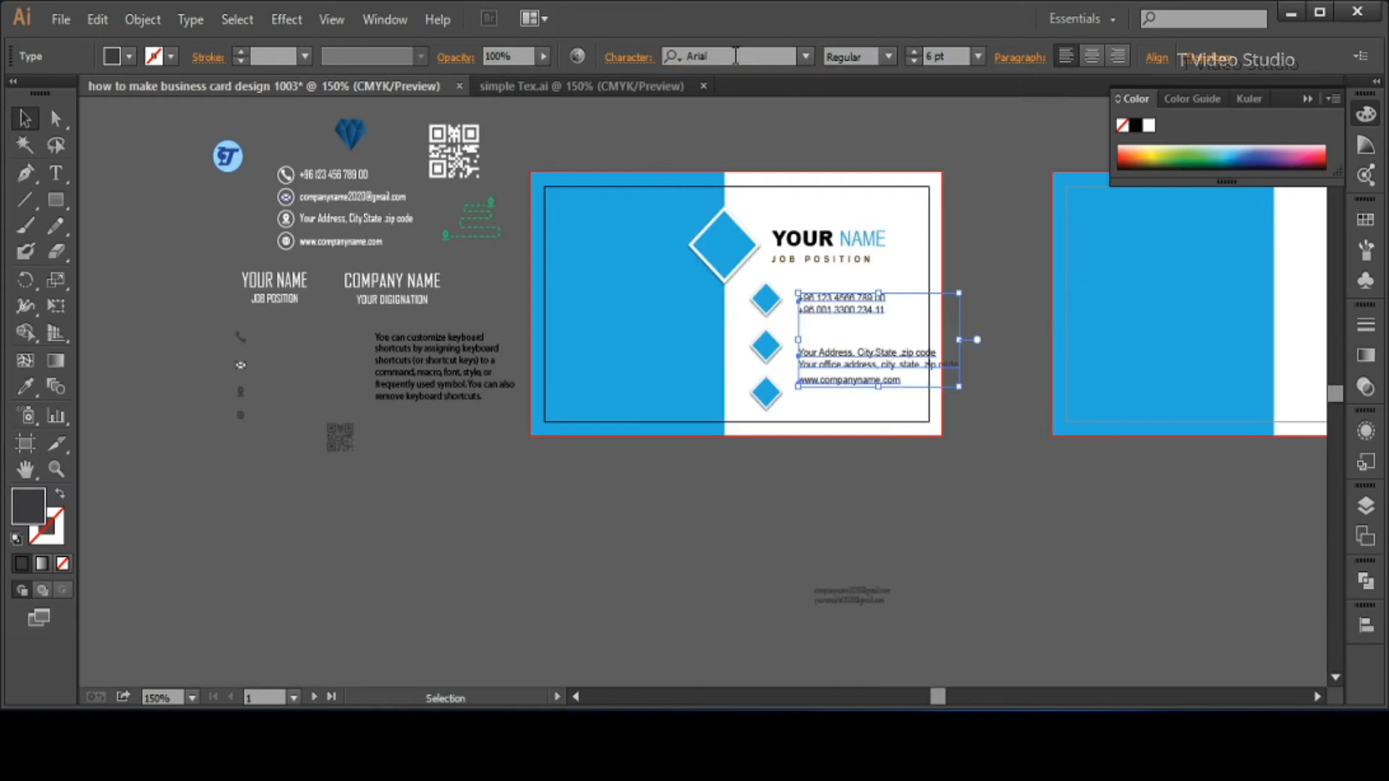
left_click(1001, 256)
Nudge the three small diamonds down and left, and scale them together to about two thirds of their size.
left_click_drag(608, 174, 986, 490)
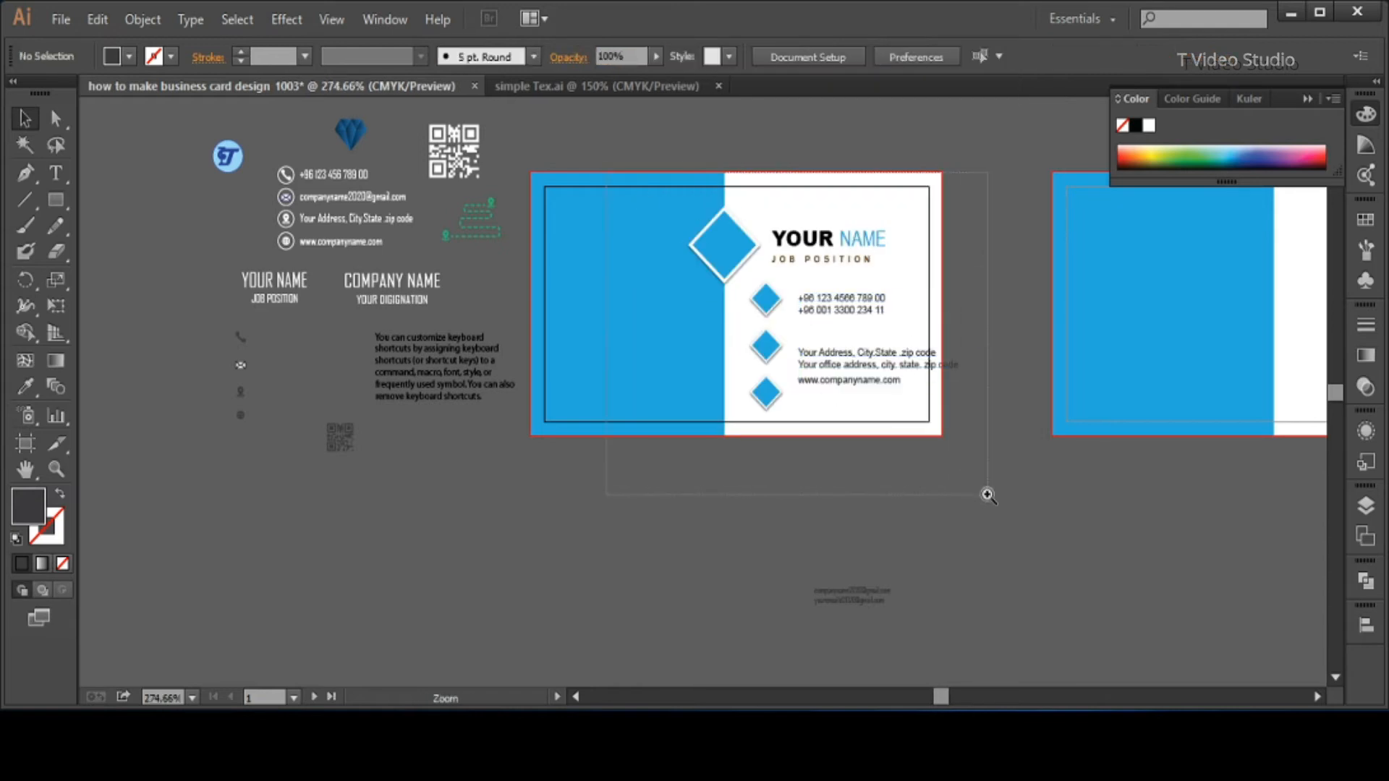
left_click(771, 305)
left_click(647, 416, "shift")
left_click(645, 478, "shift")
key("Down")
key("Down")
key("Down")
key("Down")
key("Down")
key("Down")
key("Down")
key("Left")
key("Left")
key("Left")
key("Left")
key("Left")
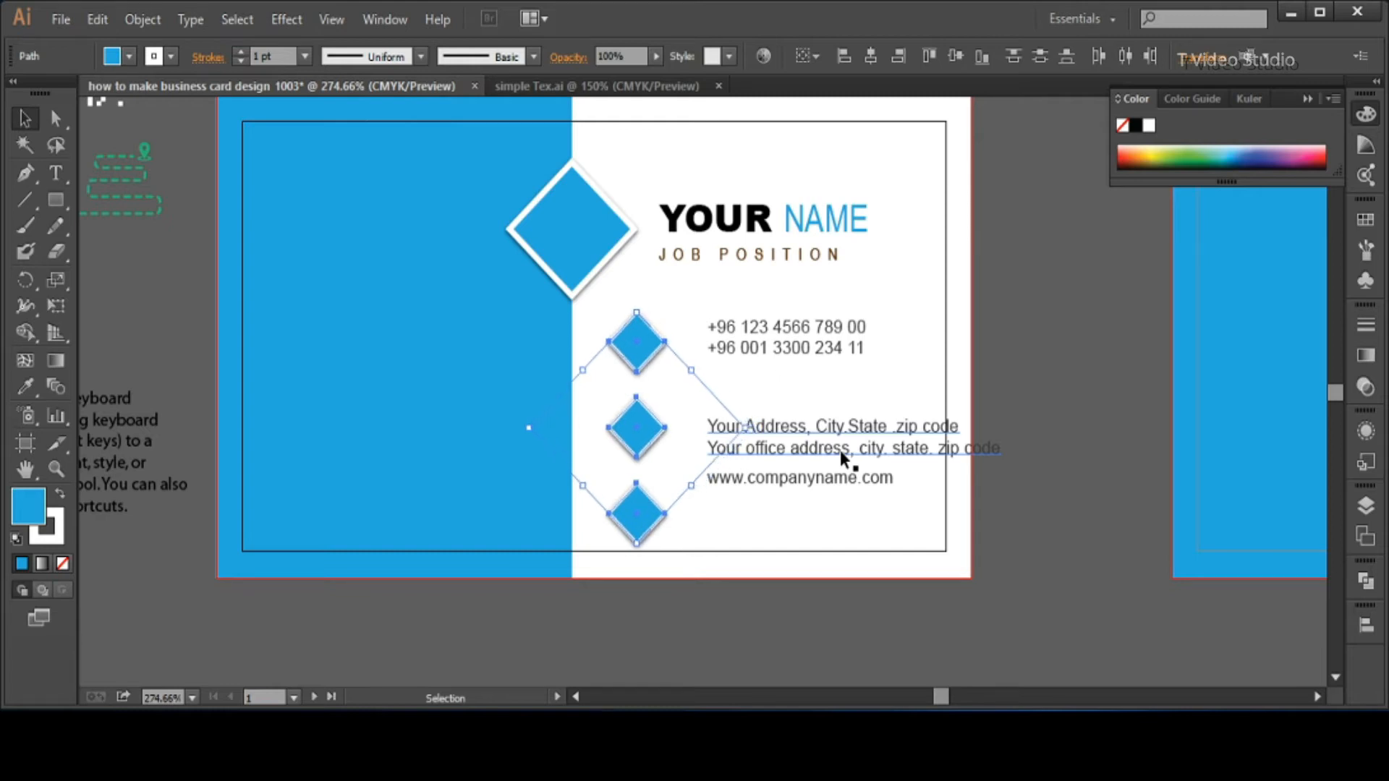
left_click_drag(638, 543, 629, 505)
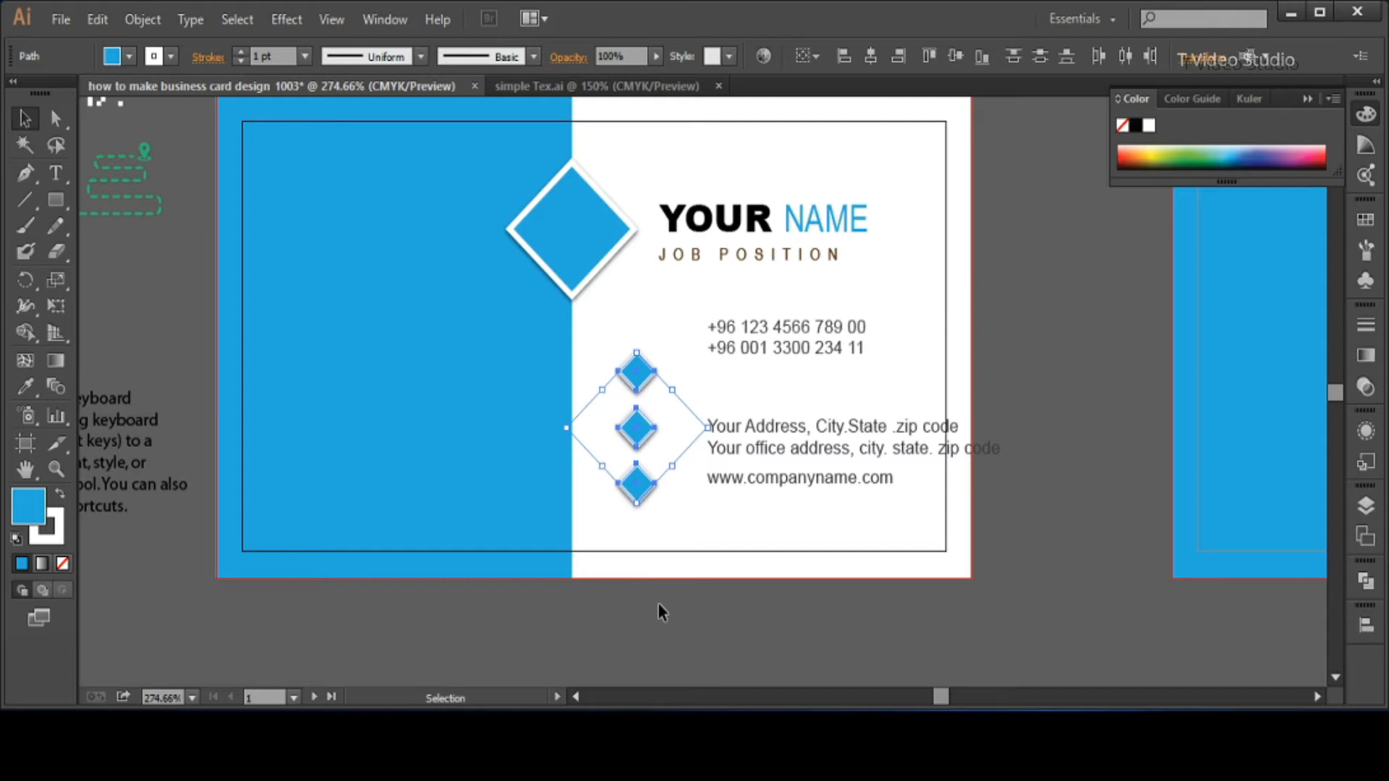
Nudge the three reduced diamonds left and up so the first one sits level with the phone numbers.
left_click(660, 611)
left_click(633, 378)
left_click(621, 430, "shift")
left_click(637, 484, "shift")
key("Left")
key("Left")
key("Left")
key("Up")
key("Up")
key("Up")
key("Up")
key("Up")
key("Up")
key("Up")
key("Up")
key("Up")
key("Up")
key("Up")
key("Up")
key("Up")
key("Up")
key("Up")
left_click(654, 512)
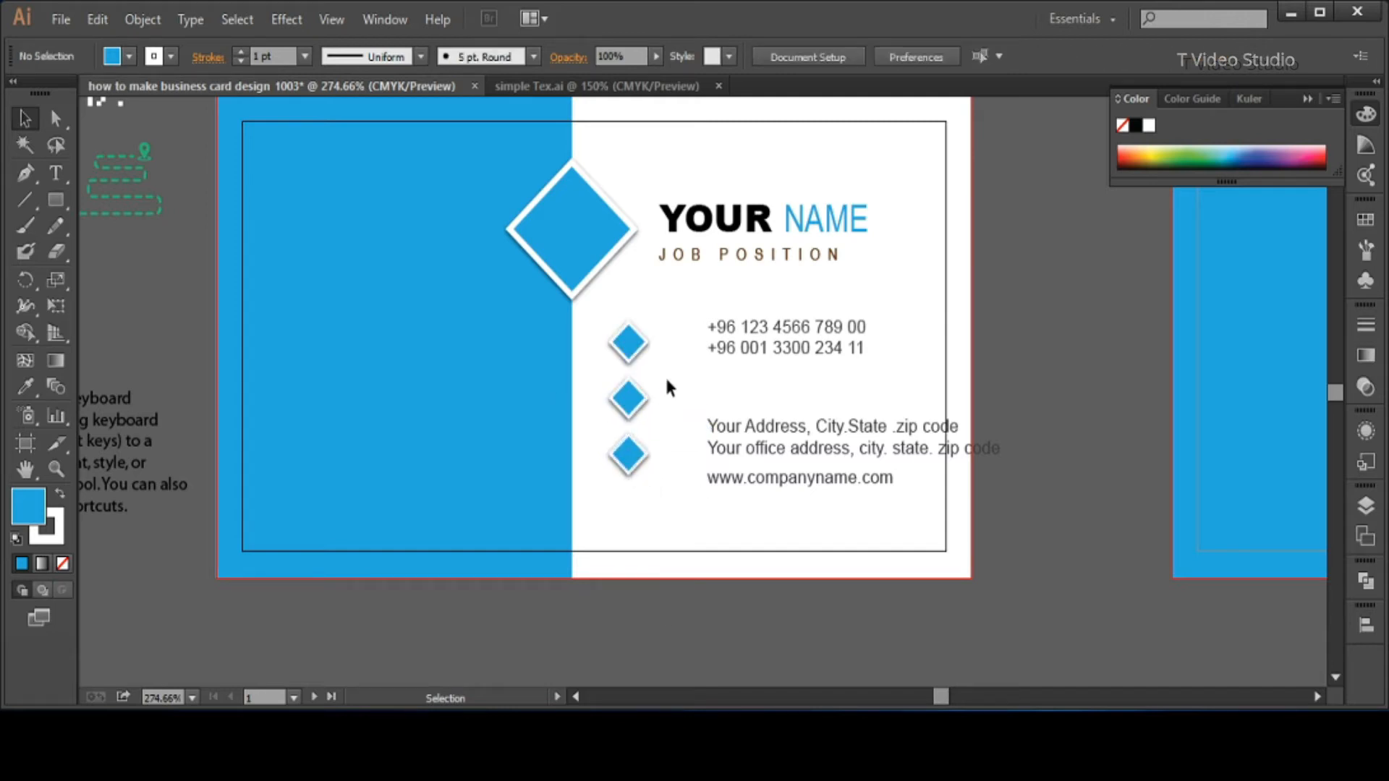
Move the phone, address and website texts left, each next to its own small diamond.
left_click_drag(775, 318, 737, 327)
left_click_drag(784, 448, 734, 413)
left_click_drag(755, 468, 709, 444)
left_click(818, 521)
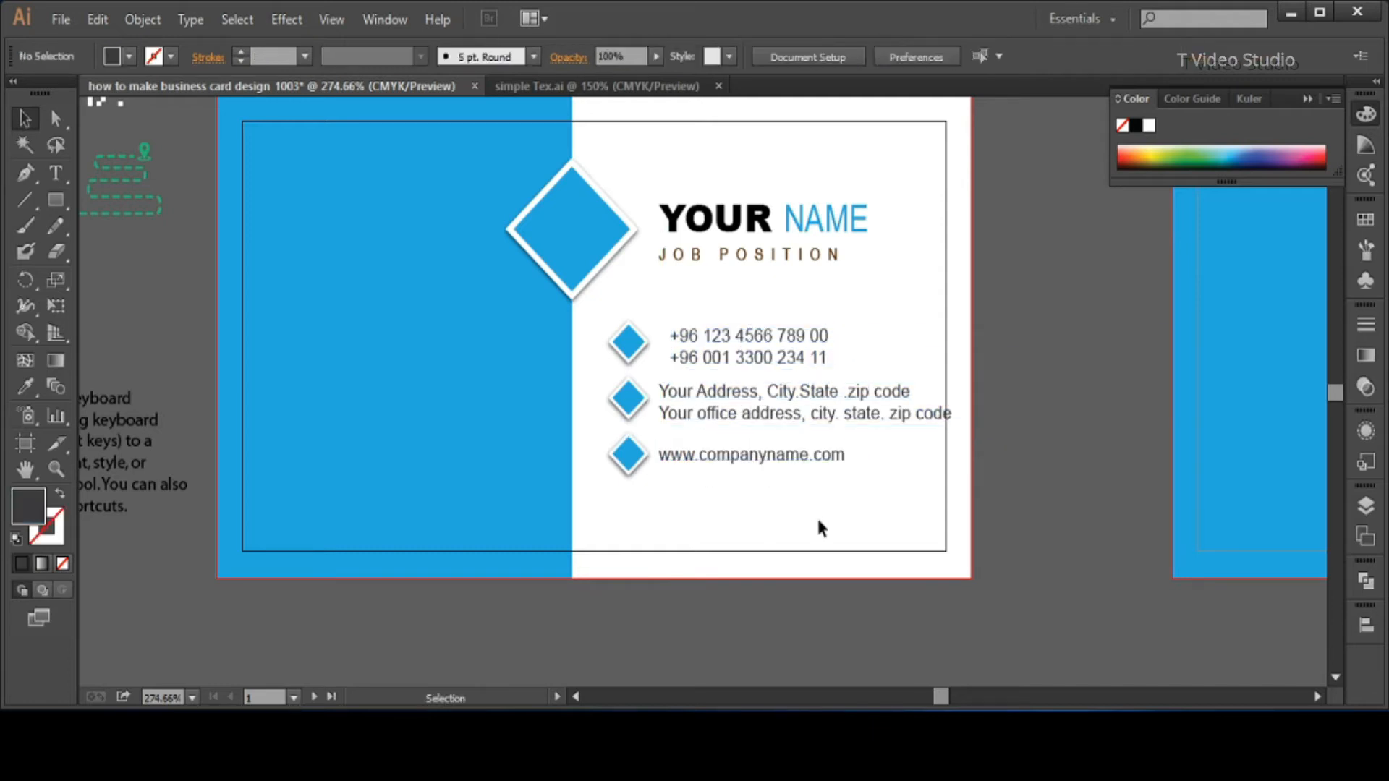
Shift the address and website rows down and copy the phone row's diamond into the gap for an e-mail row.
left_click_drag(669, 495, 668, 493)
left_click_drag(694, 393, 695, 469)
key("ctrl+shift+a")
left_click_drag(632, 354, 631, 422)
left_click(815, 410)
Move the e-mail text beside the second small diamond and match its formatting to the other contact texts with the Eyedropper.
left_click(852, 428, "ctrl+alt")
left_click_drag(789, 501, 809, 344)
left_click_drag(736, 550, 693, 213)
left_click(26, 386)
left_click(576, 272)
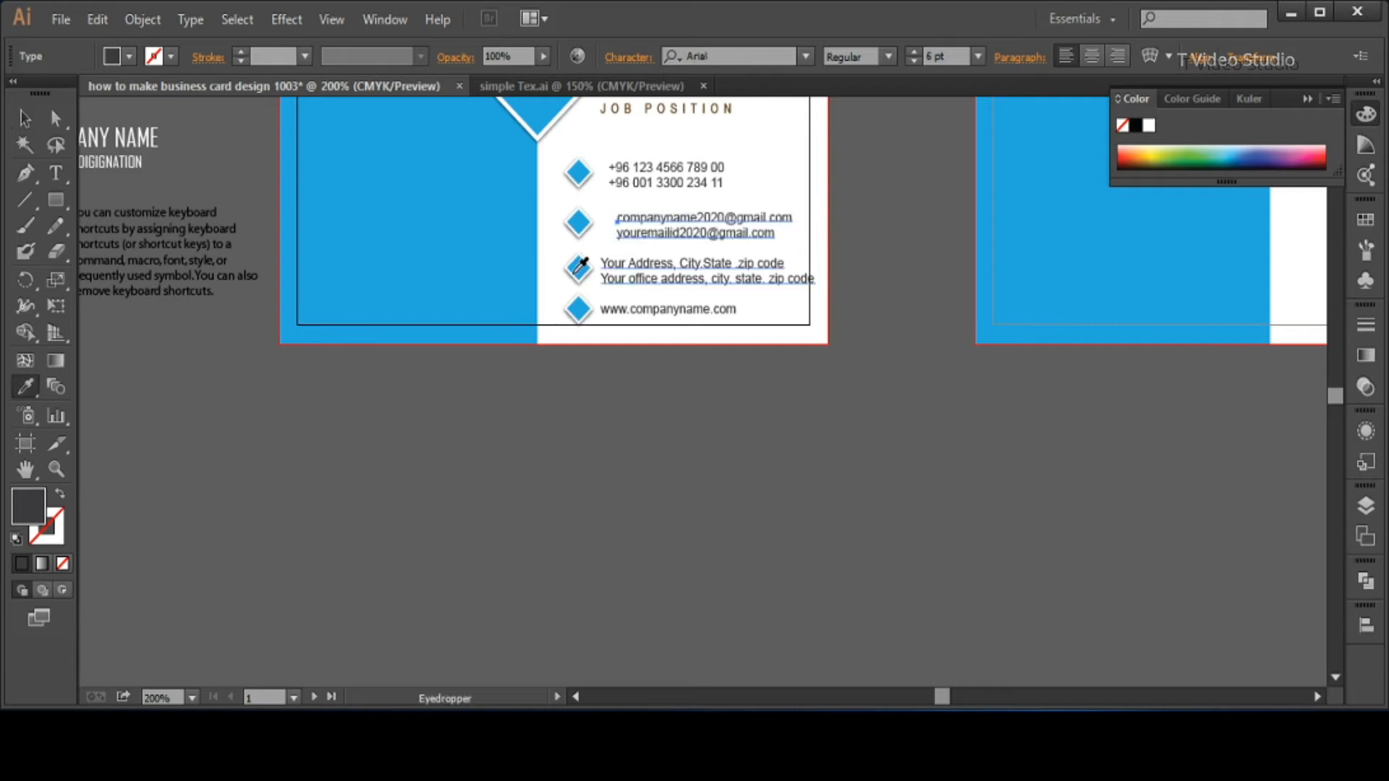
left_click(25, 117)
left_click(756, 487)
Align the four contact texts by their left edges and distribute them evenly by their vertical centers.
left_click(677, 181)
left_click(695, 225, "shift")
left_click(665, 279, "shift")
left_click(666, 309, "shift")
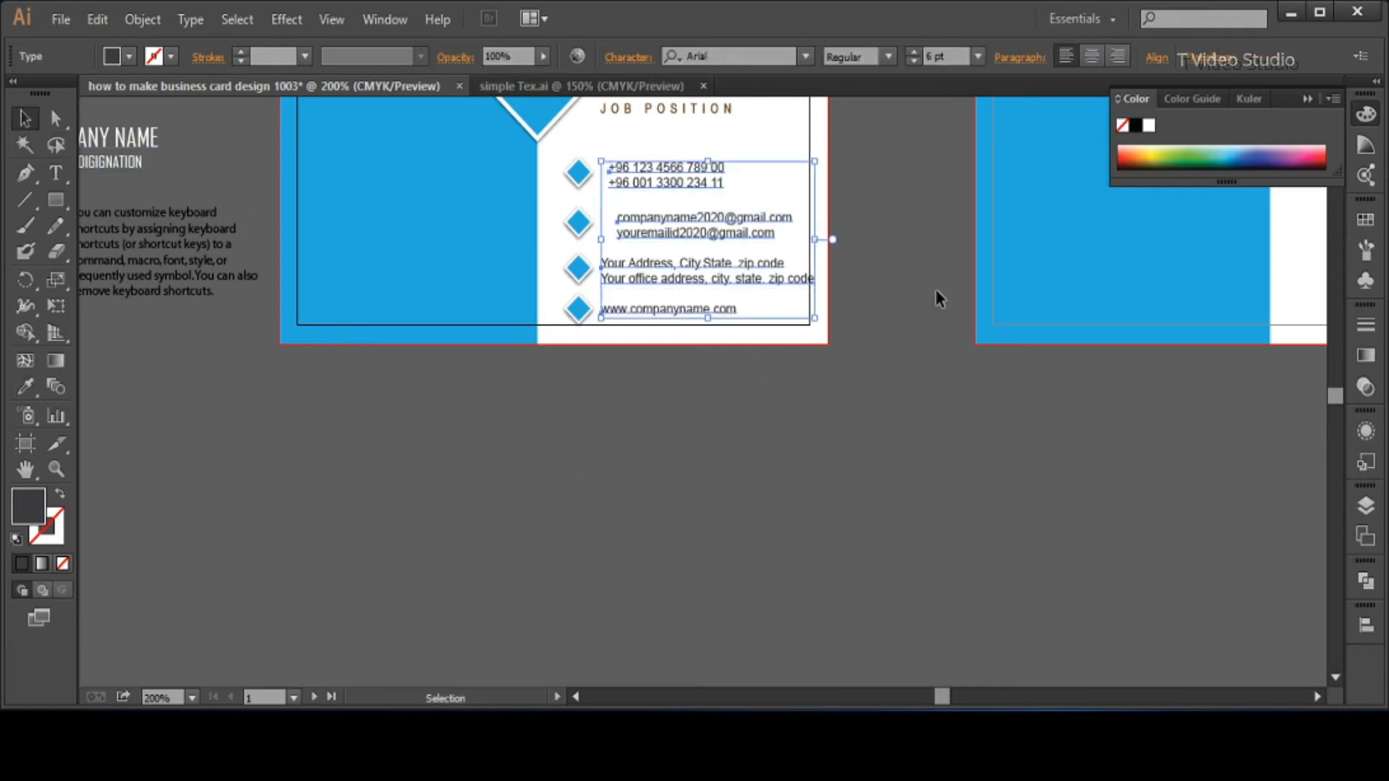
left_click(1366, 625)
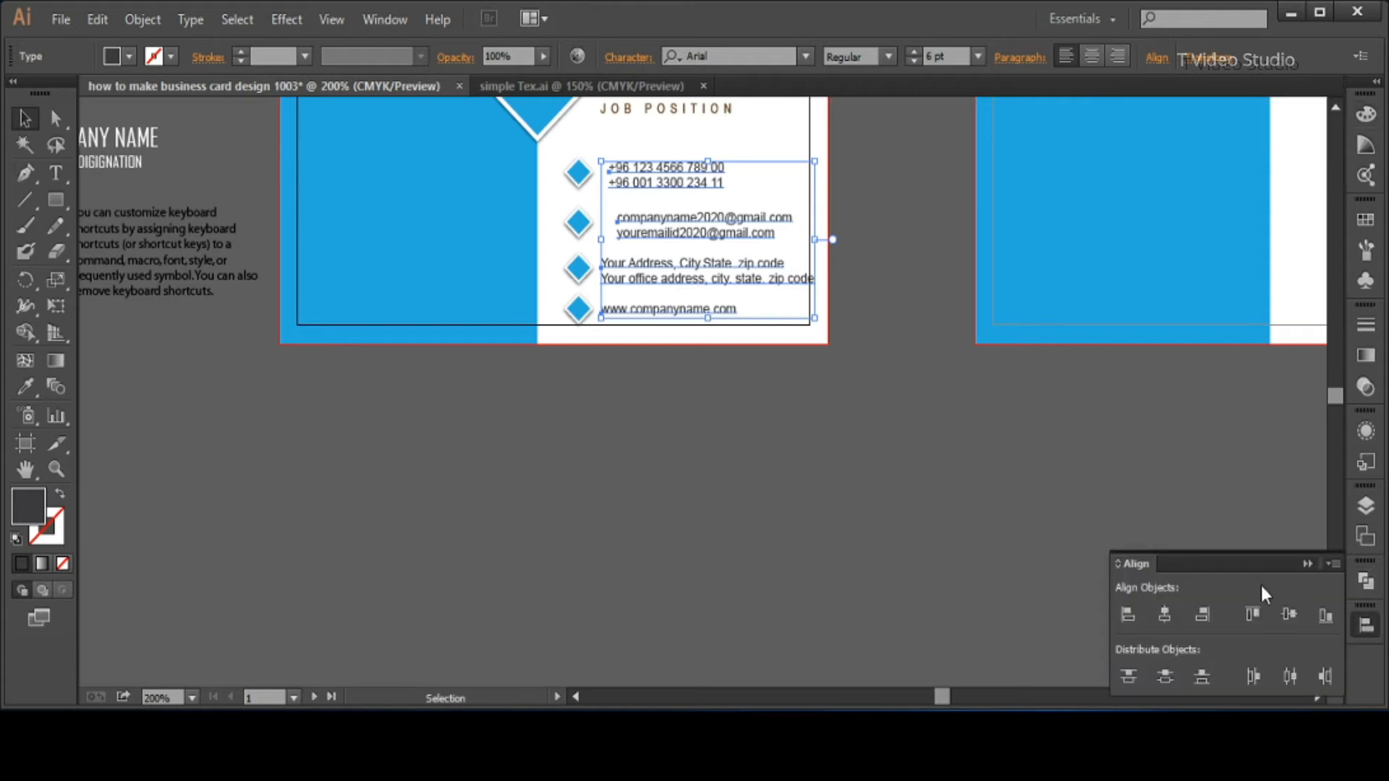
left_click(1127, 615)
left_click(1165, 677)
left_click(833, 485)
Tighten the contact rows by nudging the phone text down and the address and website texts up.
left_click(678, 185)
key("Down")
key("Down")
key("Down")
left_click(682, 264)
key("Up")
key("Up")
key("Up")
left_click(679, 311)
key("Up")
key("Up")
key("Up")
left_click(753, 394)
Move the phone, e-mail and address diamonds vertically to center each one on its two-line text.
left_click_drag(518, 145, 680, 322)
left_click(650, 191)
key("p")
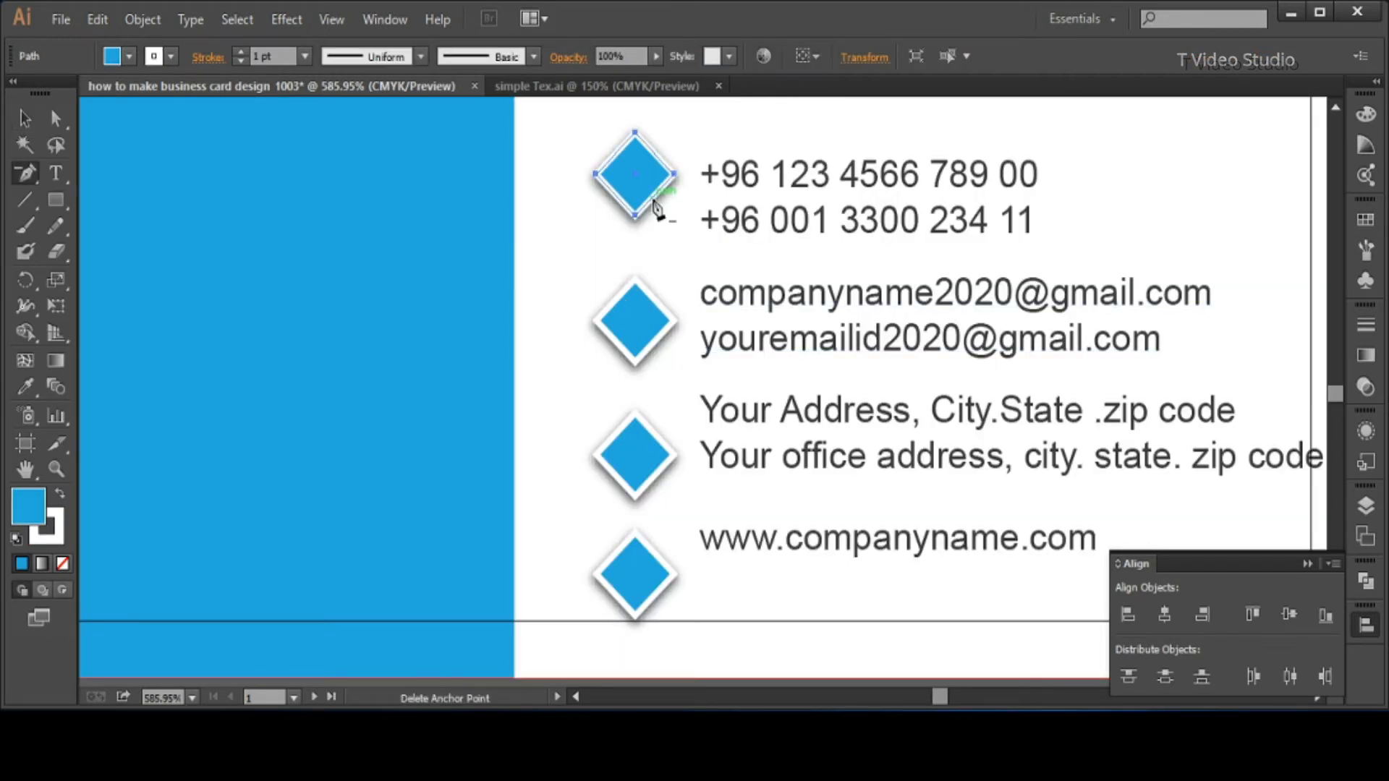
key("v")
left_click_drag(607, 201, 607, 327)
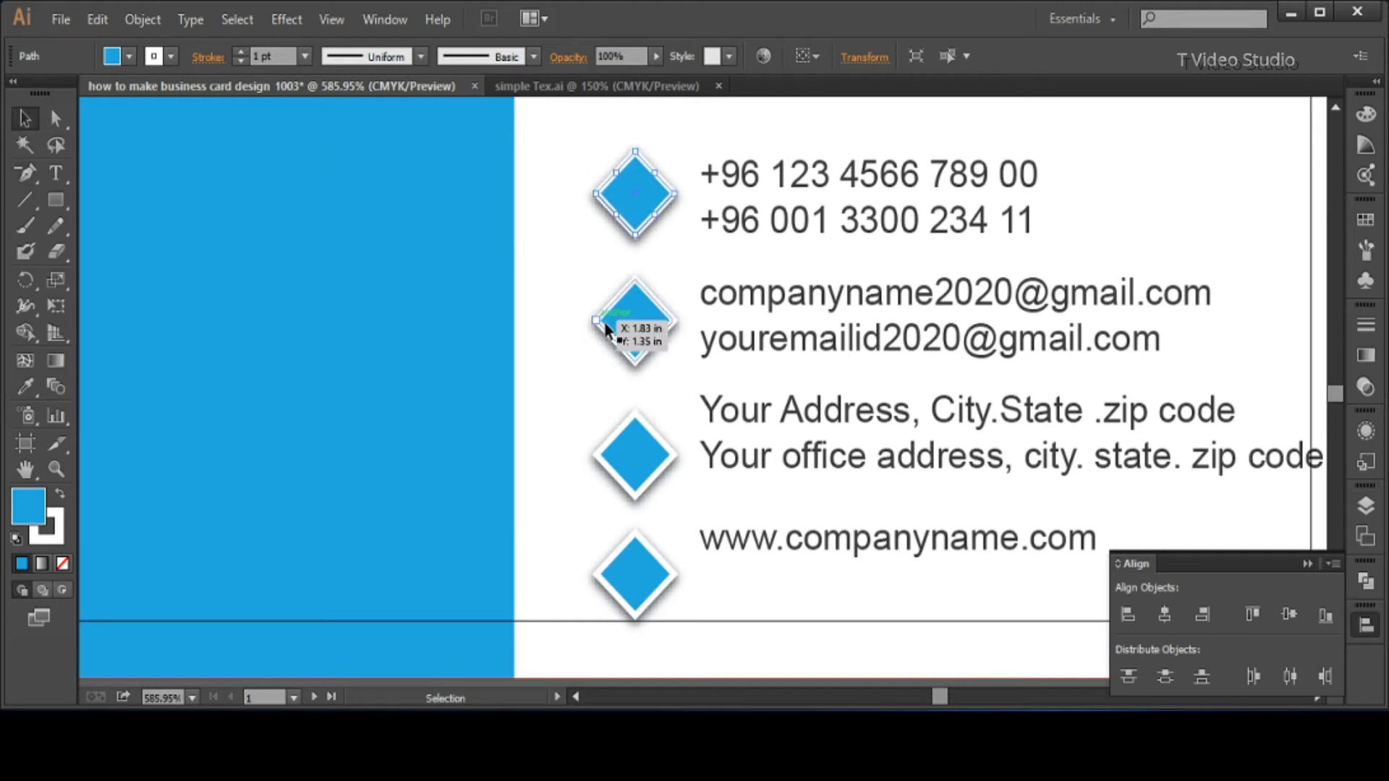
left_click_drag(640, 442, 639, 423)
left_click_drag(629, 347, 626, 329)
left_click(635, 432)
Raise the website diamond level with its text, and fine-tune both slightly downward for even row spacing.
left_click(629, 562)
key("Up")
key("Up")
key("Up")
key("Up")
key("Up")
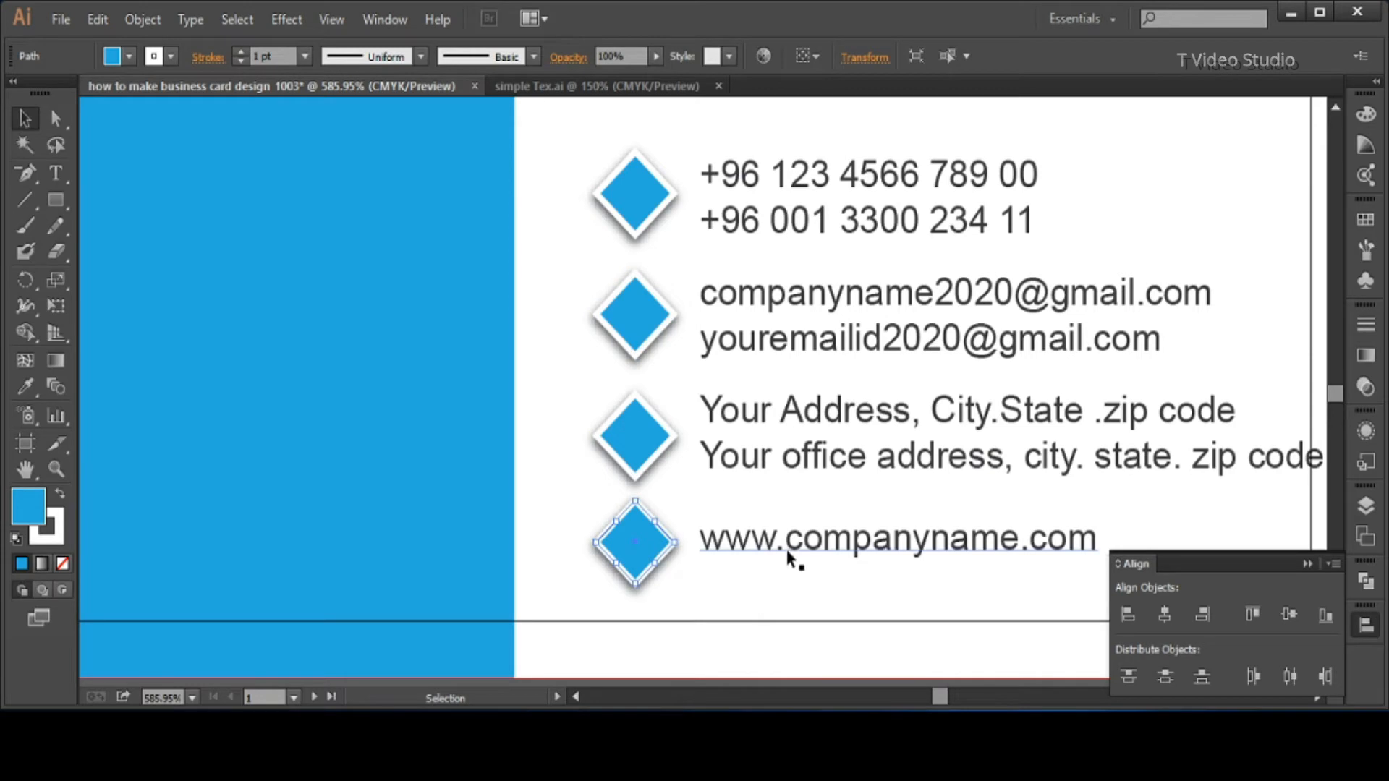
left_click(788, 552)
key("Down")
left_click(628, 549)
key("Down")
left_click(1136, 192)
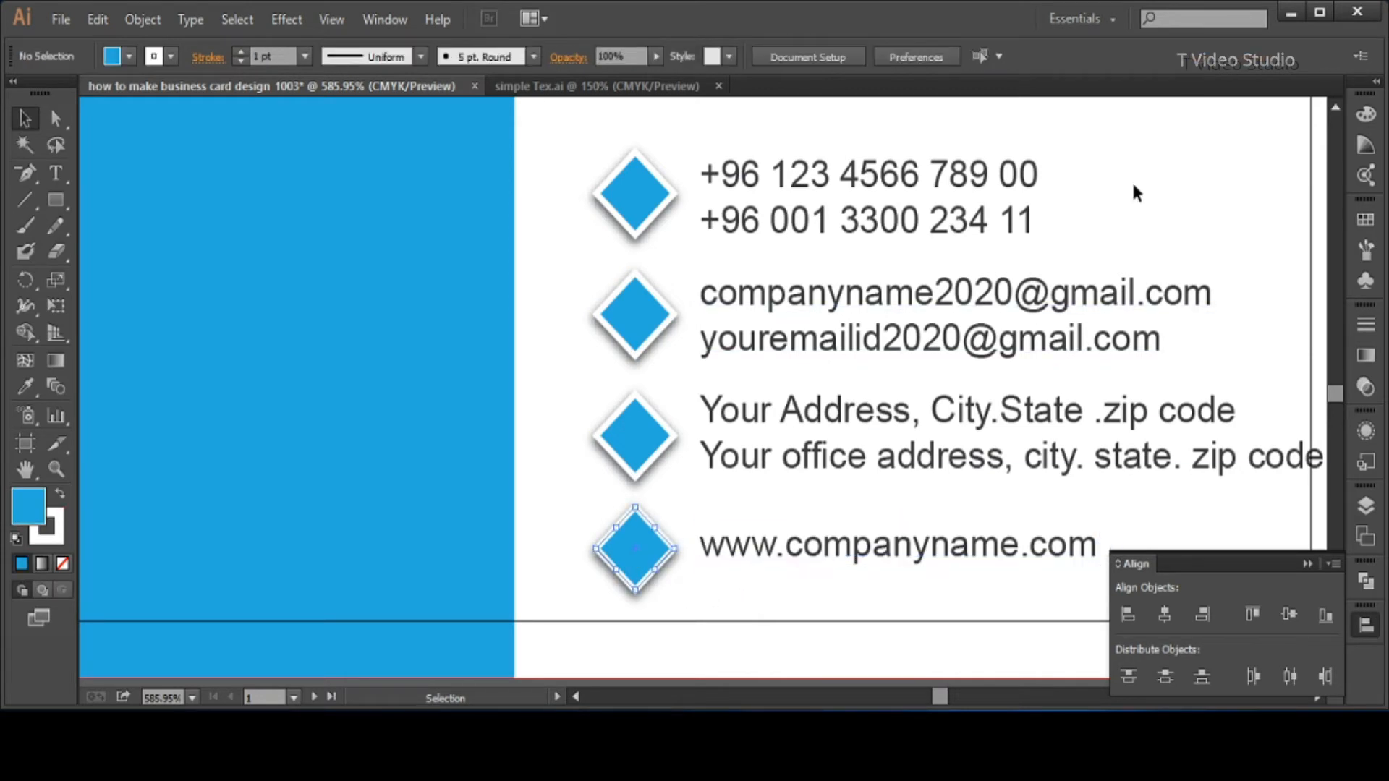
left_click_drag(641, 283, 661, 576)
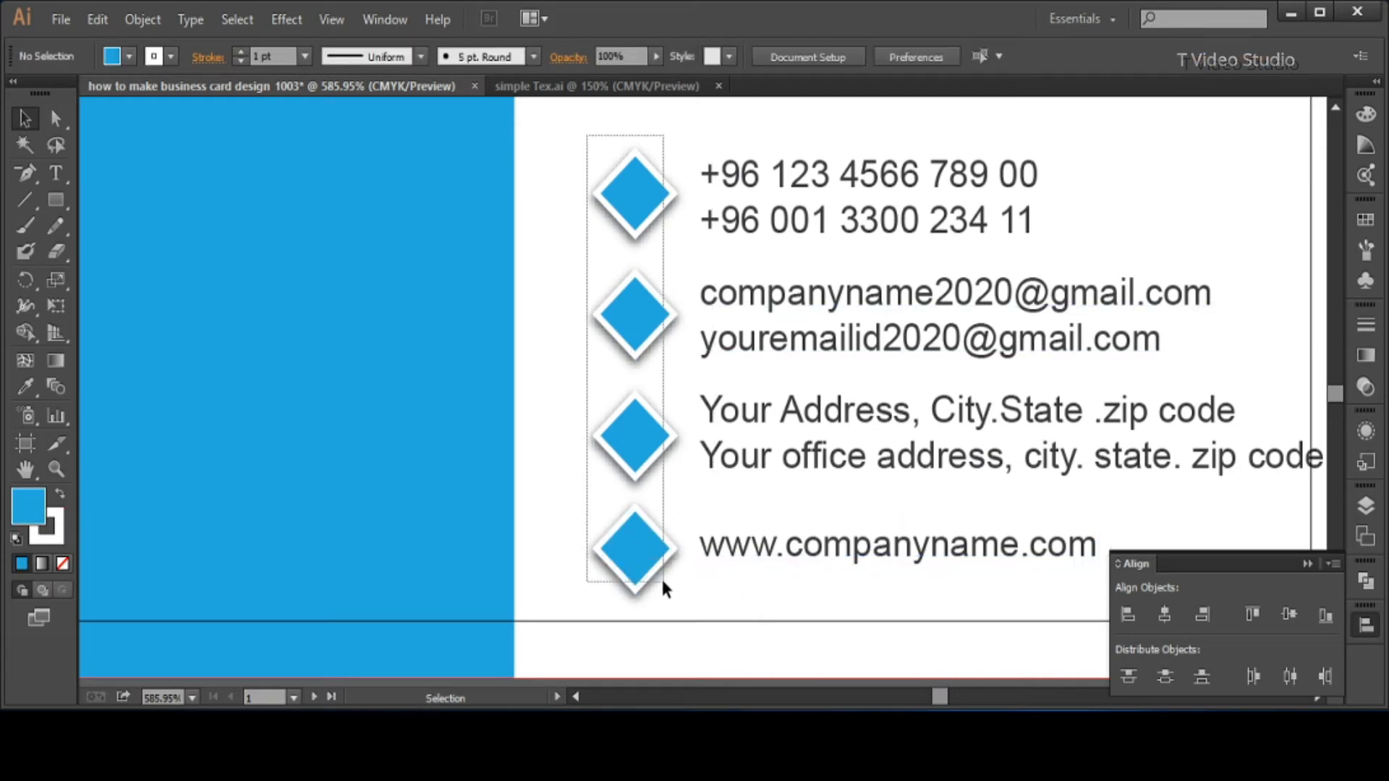
left_click(1154, 185)
key("ctrl+minus")
key("ctrl+minus")
key("ctrl+minus")
left_click_drag(298, 485, 633, 393)
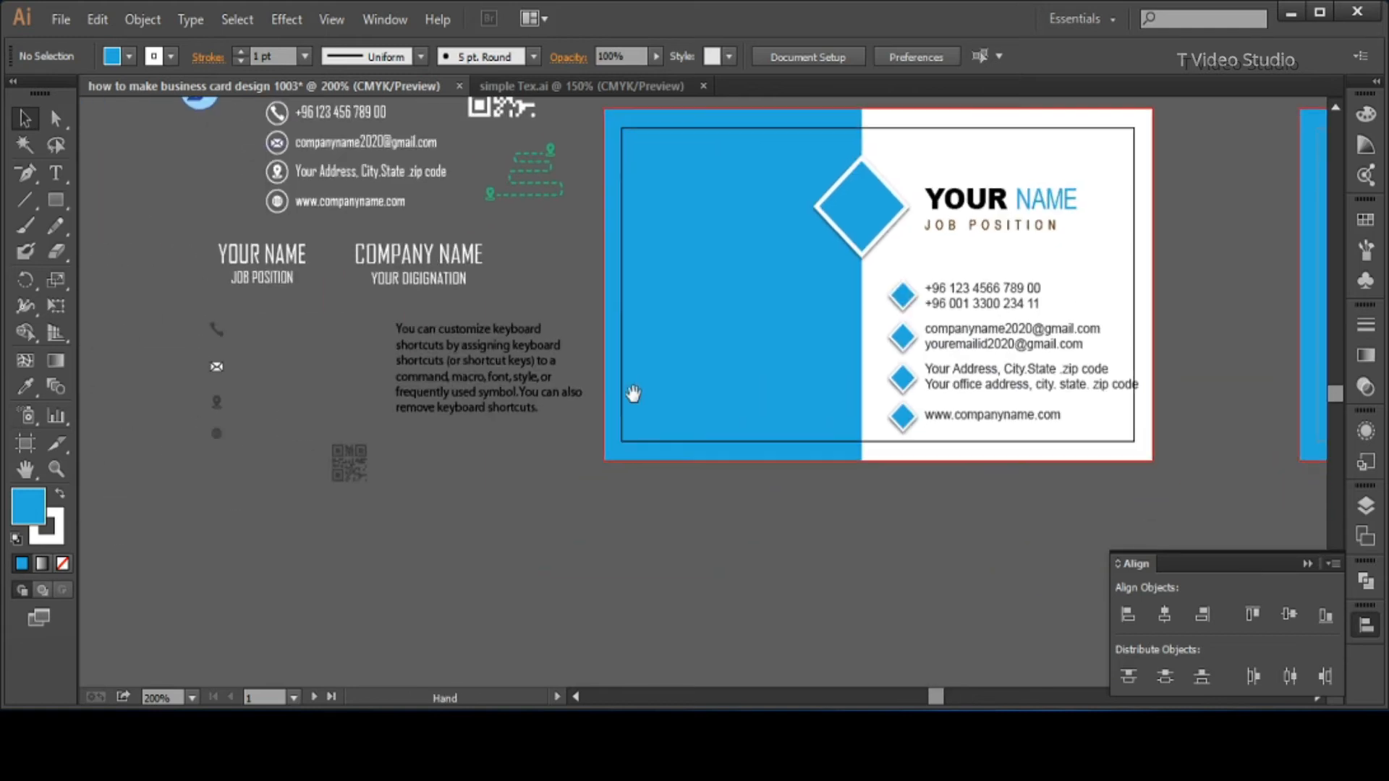
Move the four loose contact icons from the pasteboard onto the blue area of the front card.
left_click_drag(233, 450, 804, 345)
left_click(870, 554)
left_click_drag(745, 254, 1031, 505)
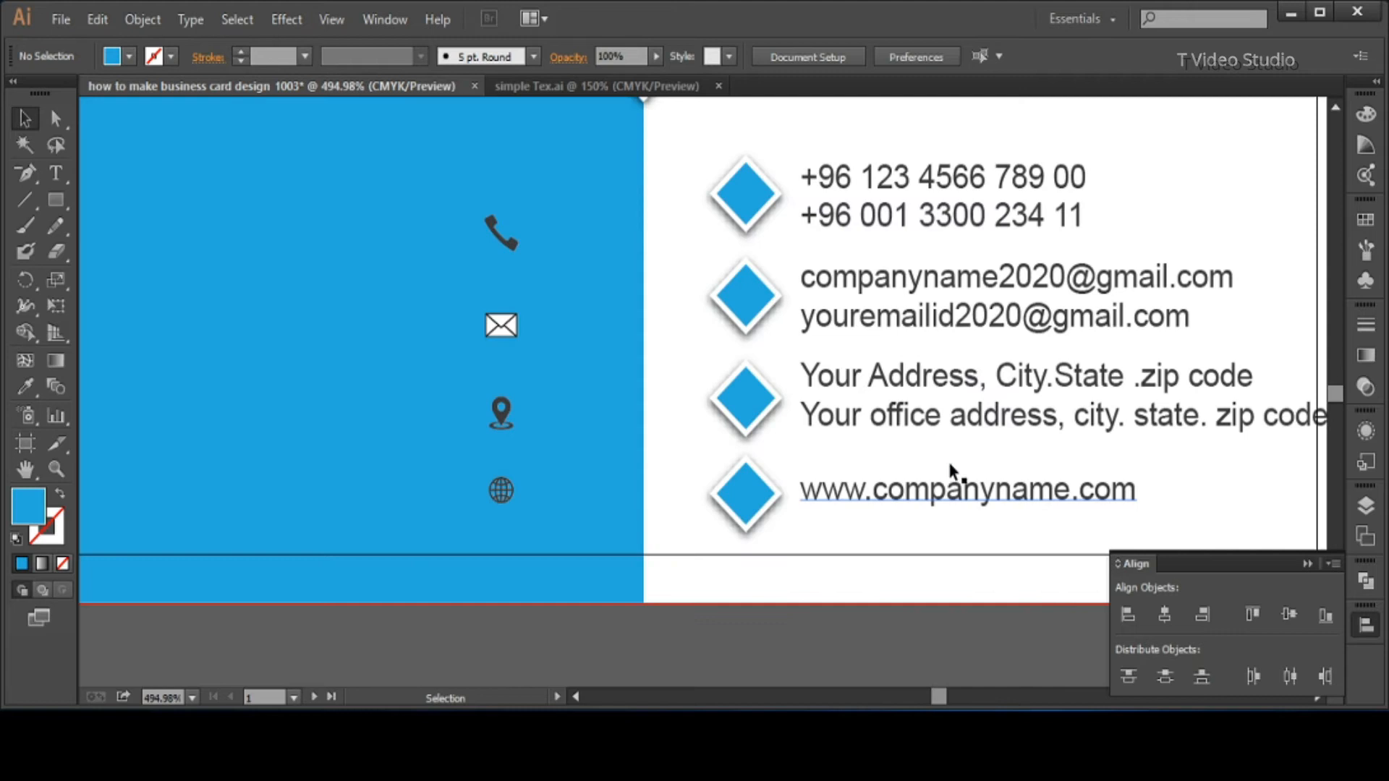
Try filling the phone, location and globe icons with the blue swatch C=70 M=15 Y=0 K=0.
left_click_drag(464, 194, 556, 327)
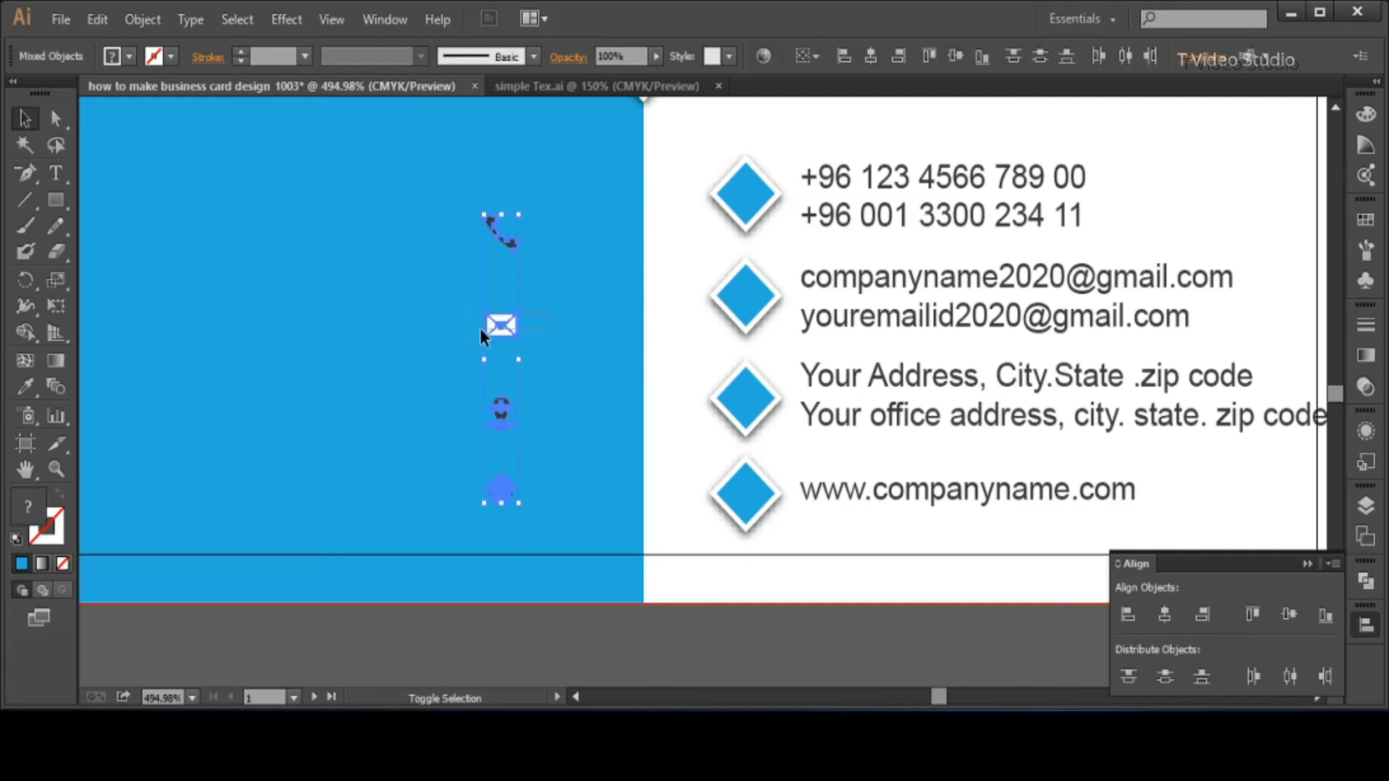
left_click(129, 56)
left_click(142, 109)
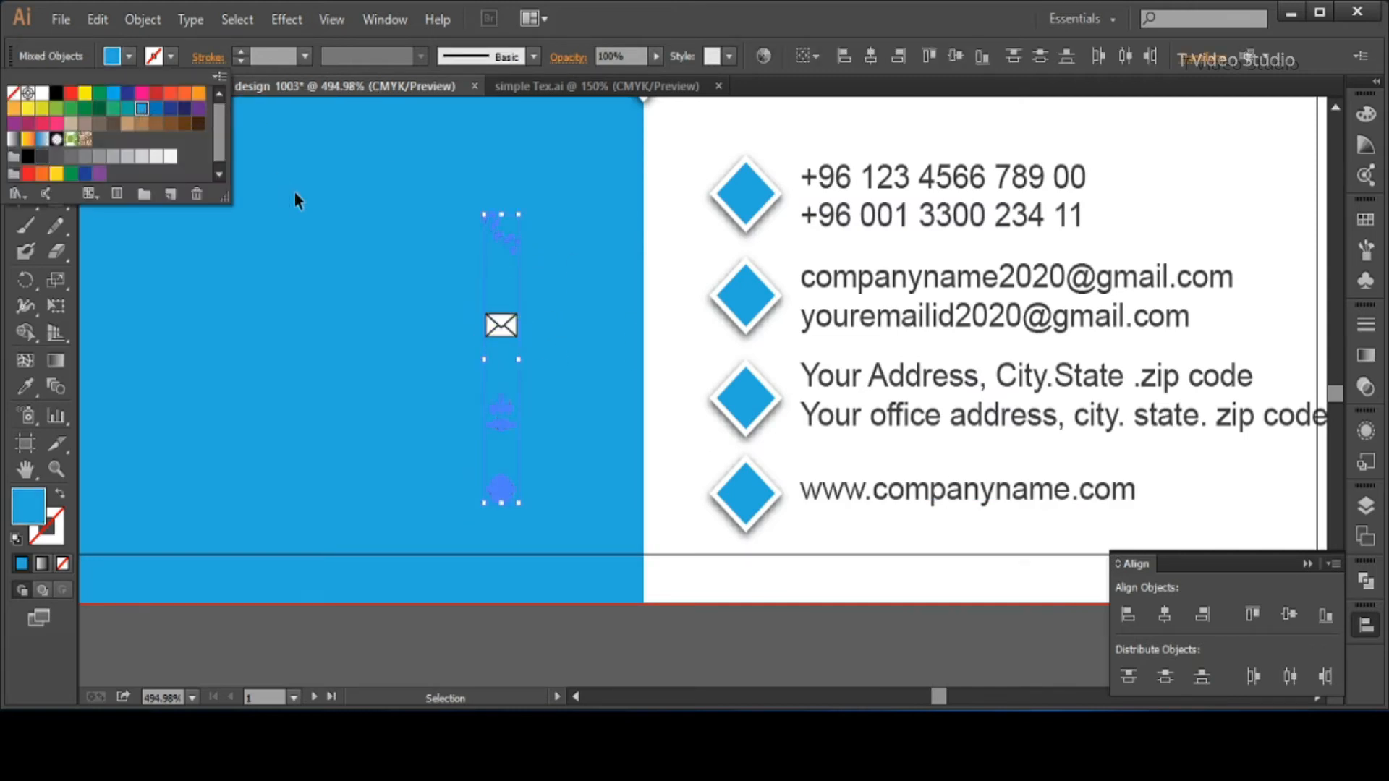
left_click(294, 192)
Fill the phone, location and globe icons with white.
left_click(547, 239)
mouse_move(501, 234)
left_mouse_down()
mouse_move(759, 198)
mouse_move(497, 241)
left_mouse_up()
left_click_drag(546, 562, 344, 332)
left_click(128, 57)
left_click(42, 92)
left_click(581, 303)
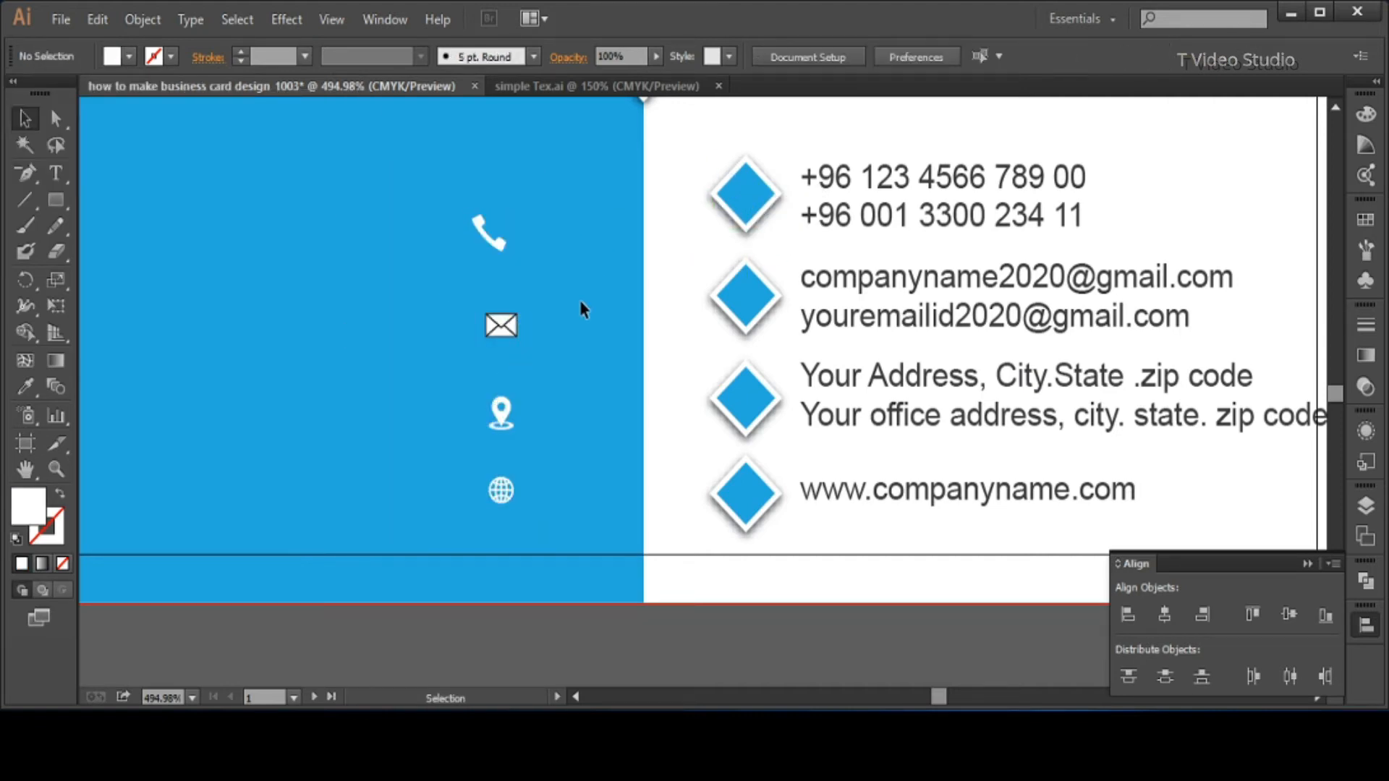
Place the phone, location, globe and envelope icons on the diamonds beside their matching contact texts.
left_click_drag(496, 242, 753, 201)
left_click_drag(500, 424, 745, 398)
left_click_drag(501, 491, 743, 493)
left_click(869, 539)
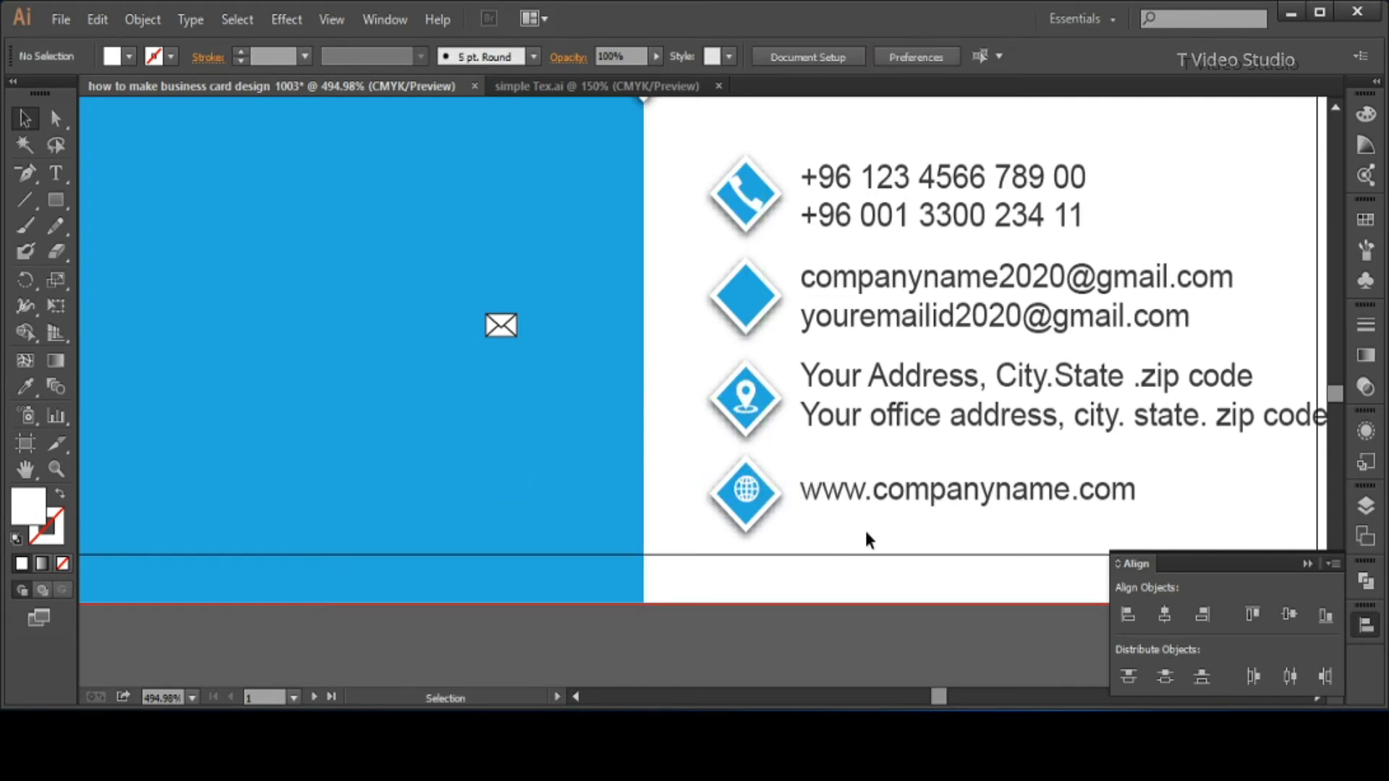
left_click_drag(501, 325, 749, 295)
Shrink the phone and envelope icons slightly so they fit inside their diamonds.
key("ctrl+space")
left_click_drag(706, 162, 785, 333)
left_click(761, 273)
left_click_drag(769, 279, 754, 262)
scroll(622, 409, "down", 5)
left_click(707, 403)
mouse_move(753, 426)
left_mouse_down()
mouse_move(728, 419)
mouse_move(738, 424)
left_mouse_up()
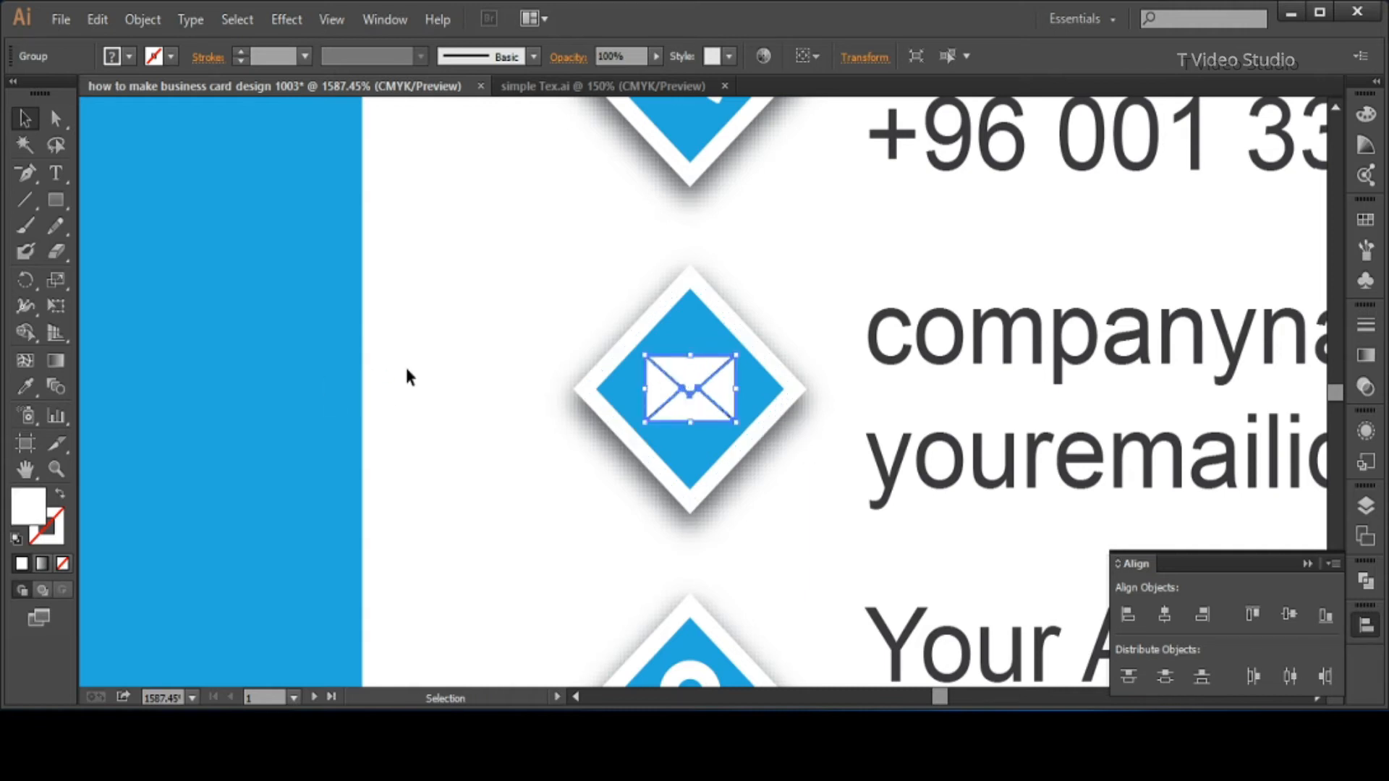
Ungroup the envelope icon and fill its black outline with white.
right_click(700, 372)
left_click(258, 367)
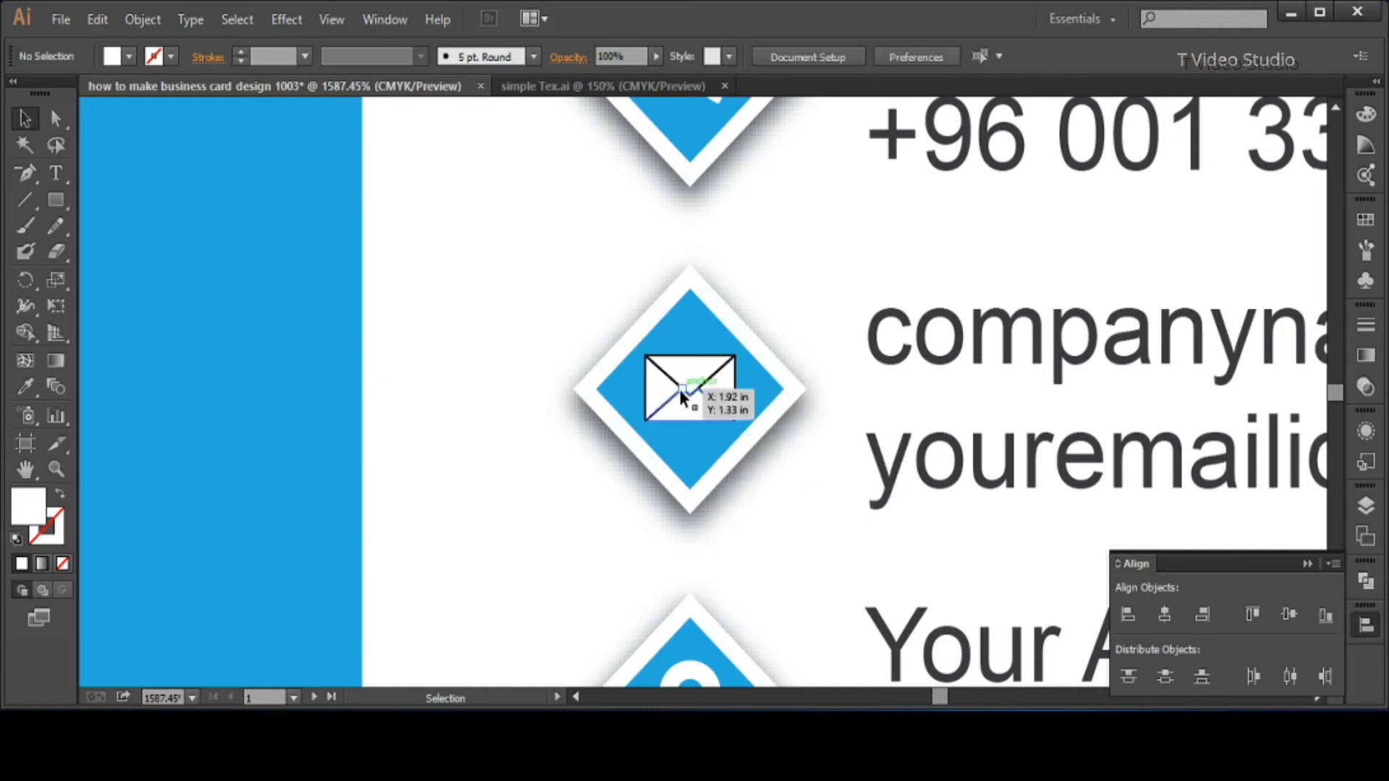
left_click(696, 387)
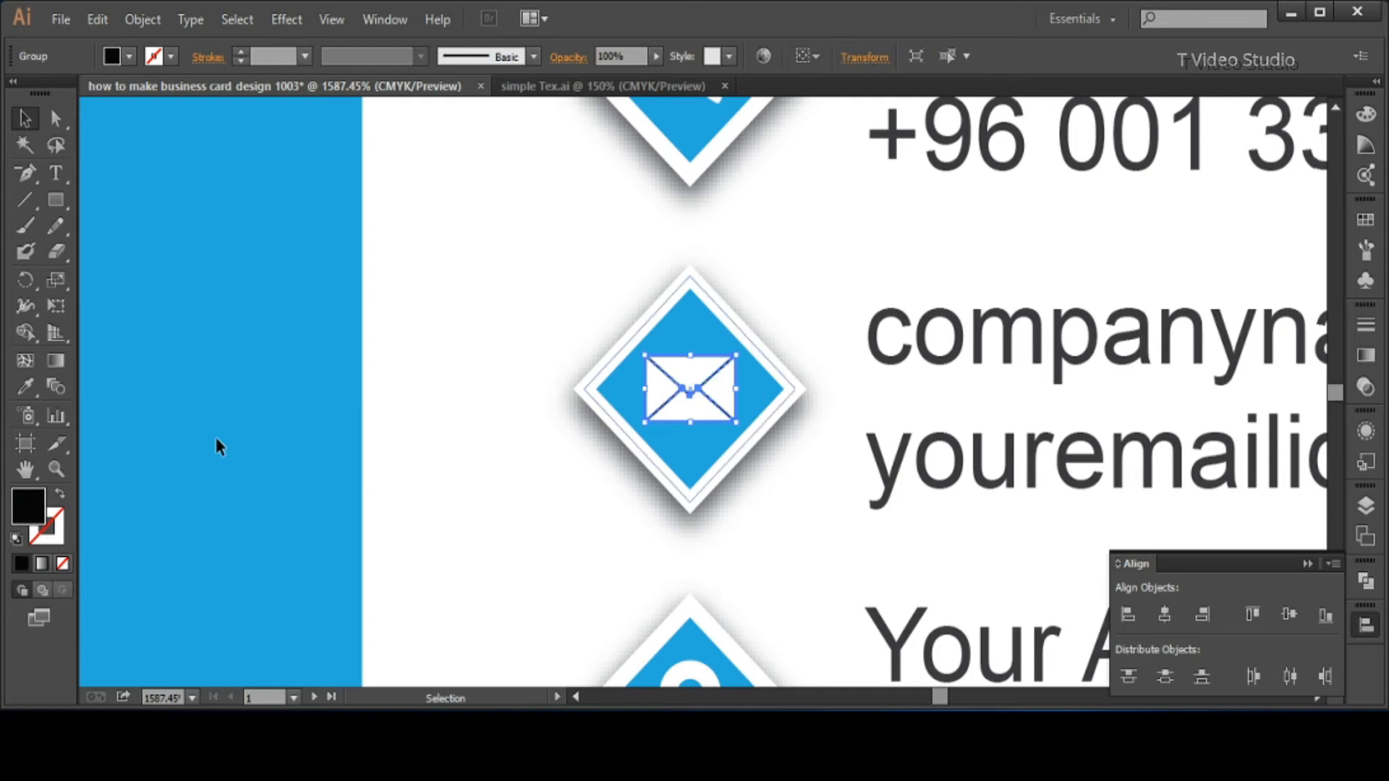
left_click(129, 56)
left_click(42, 92)
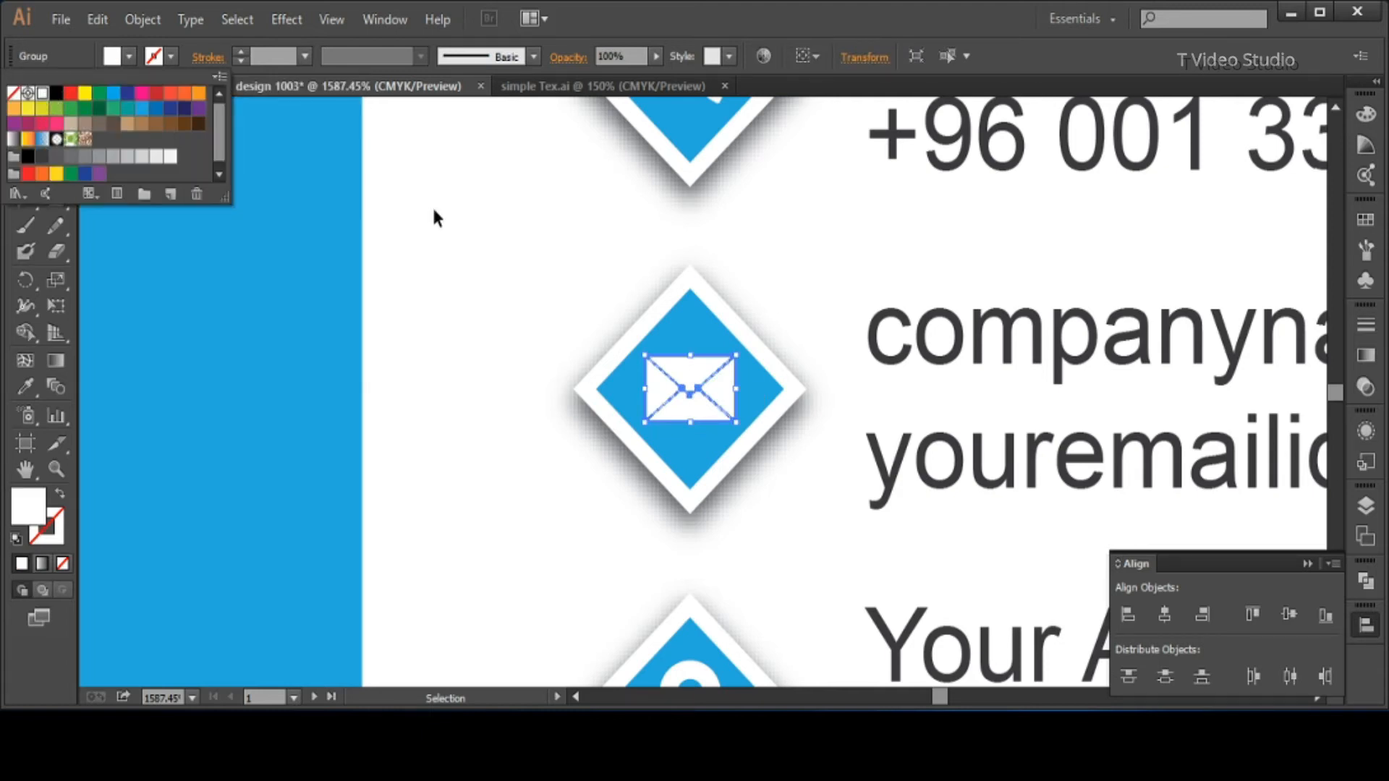
Fill the envelope's outline and upper flap with the blue swatch C=70 M=15 Y=0 K=0.
left_click(685, 416, "shift")
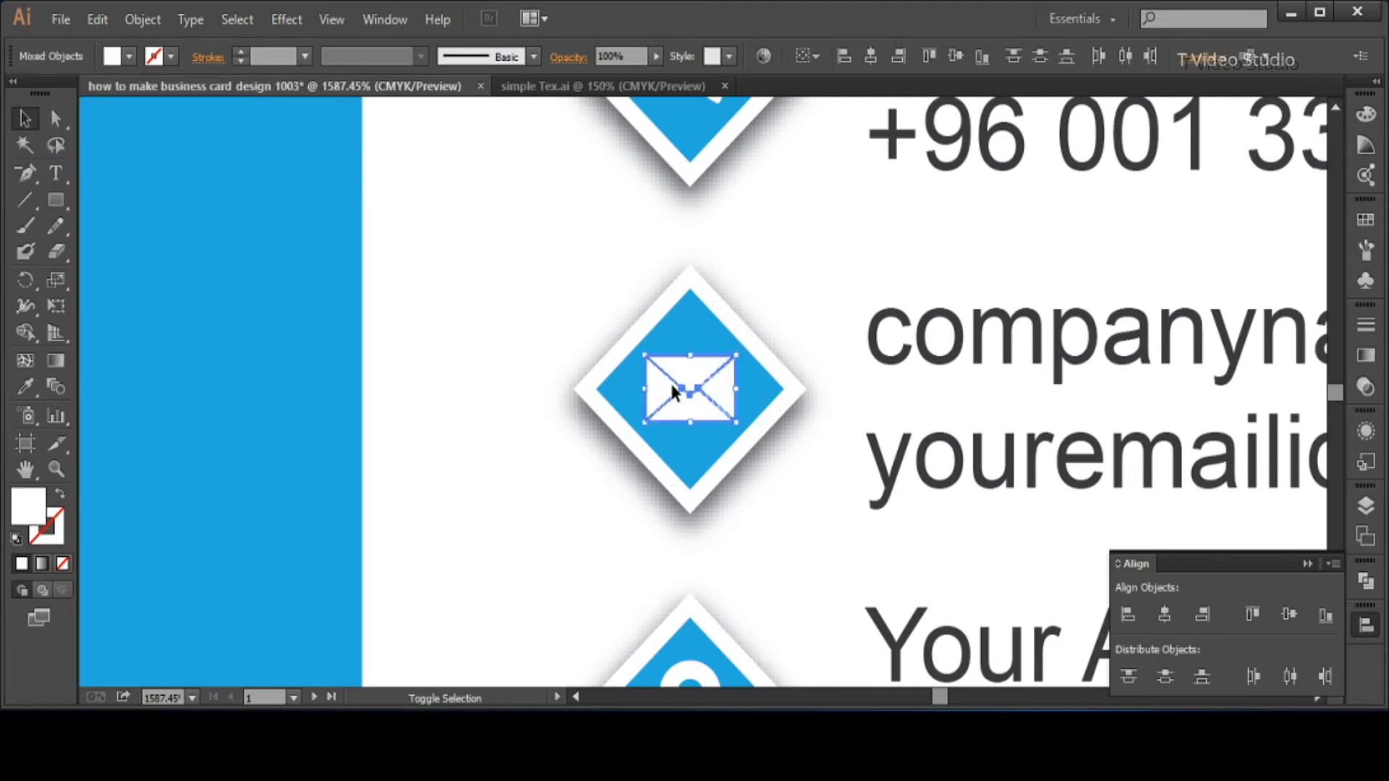
left_click(130, 57)
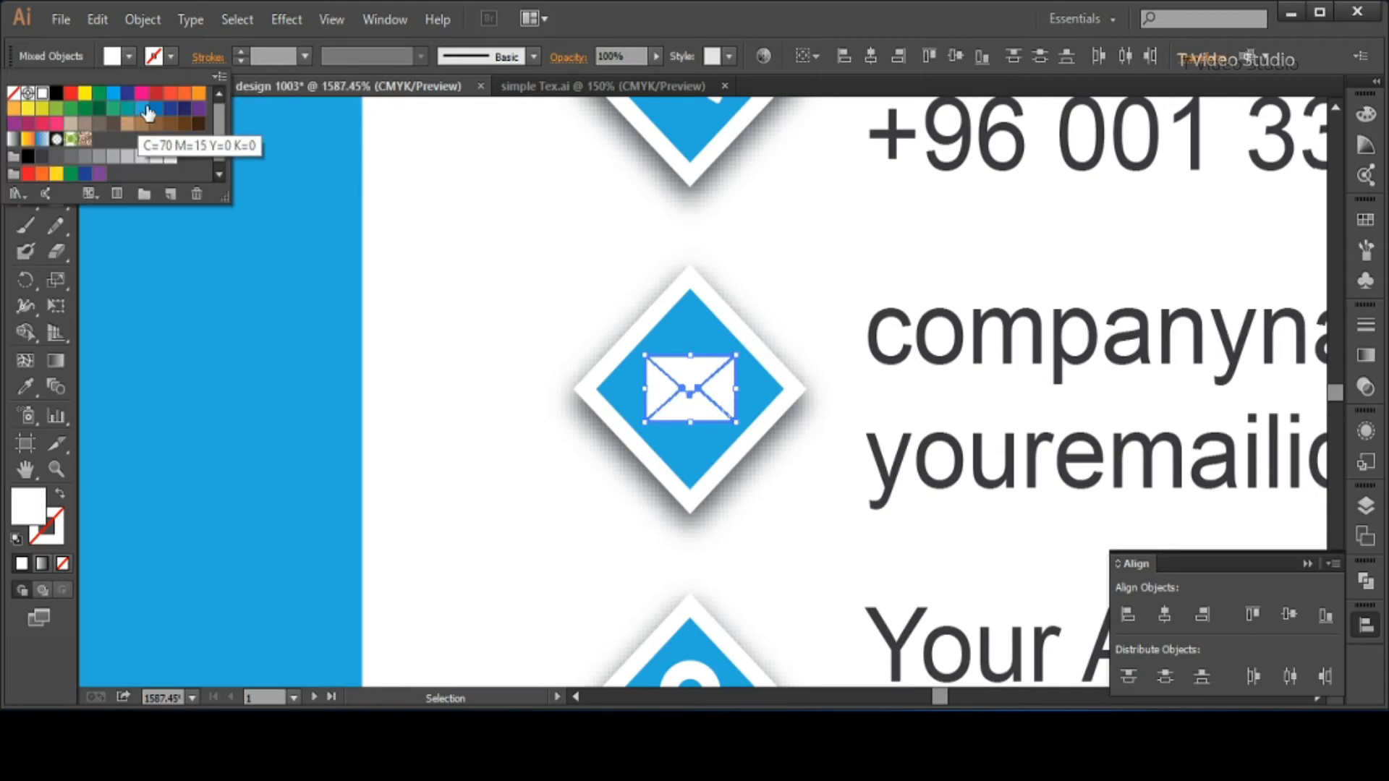
left_click(142, 108)
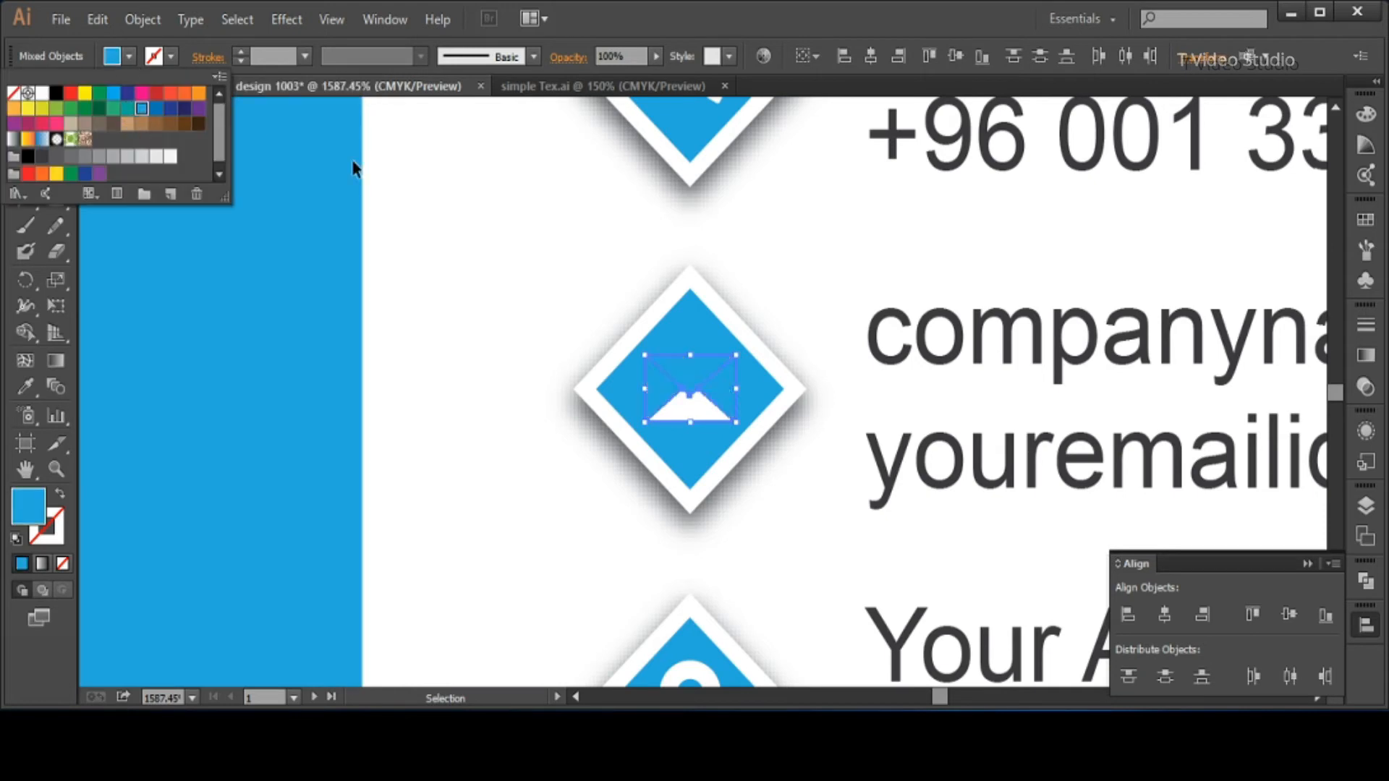
left_click(492, 213)
Restore the white fill on the envelope's outline only, keeping the flap blue.
left_click(691, 394)
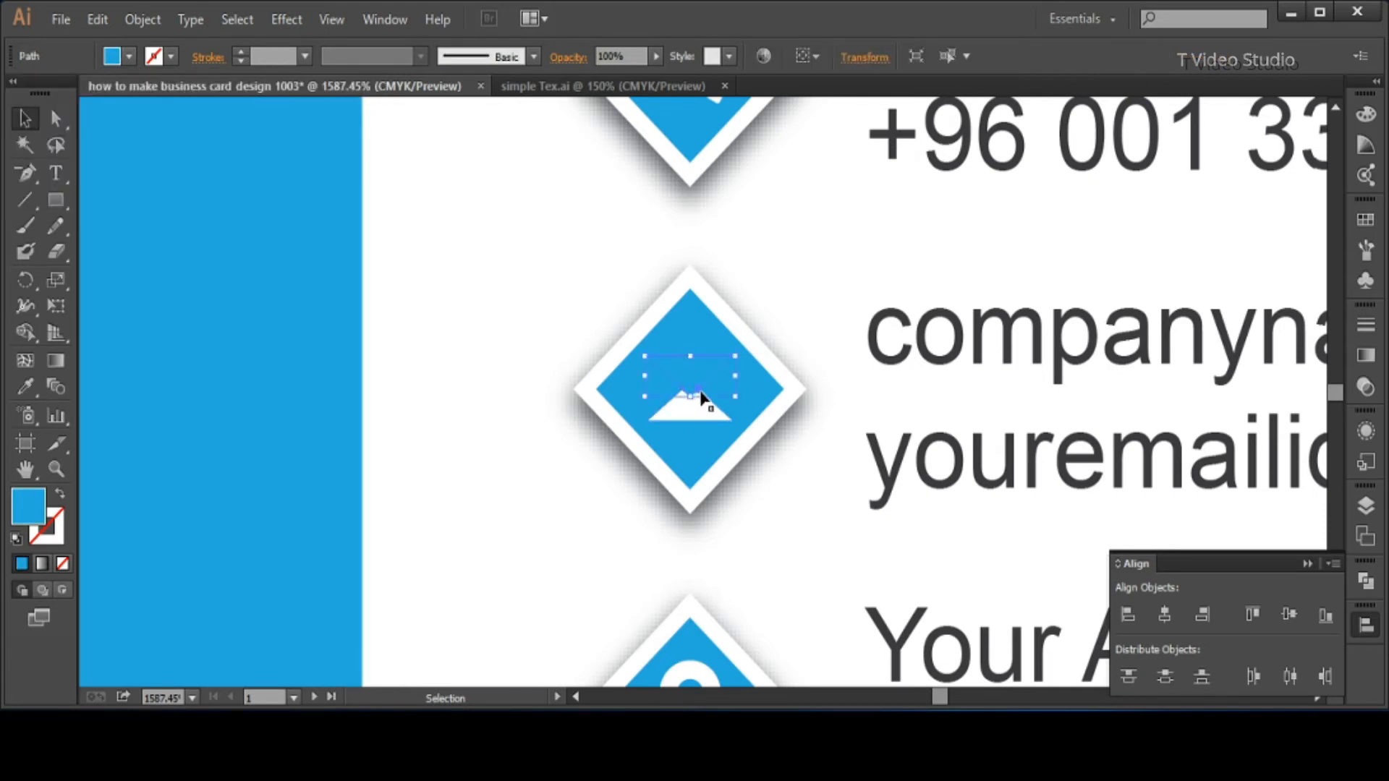
left_click(717, 413)
left_click(129, 57)
left_click(41, 94)
left_click(402, 195)
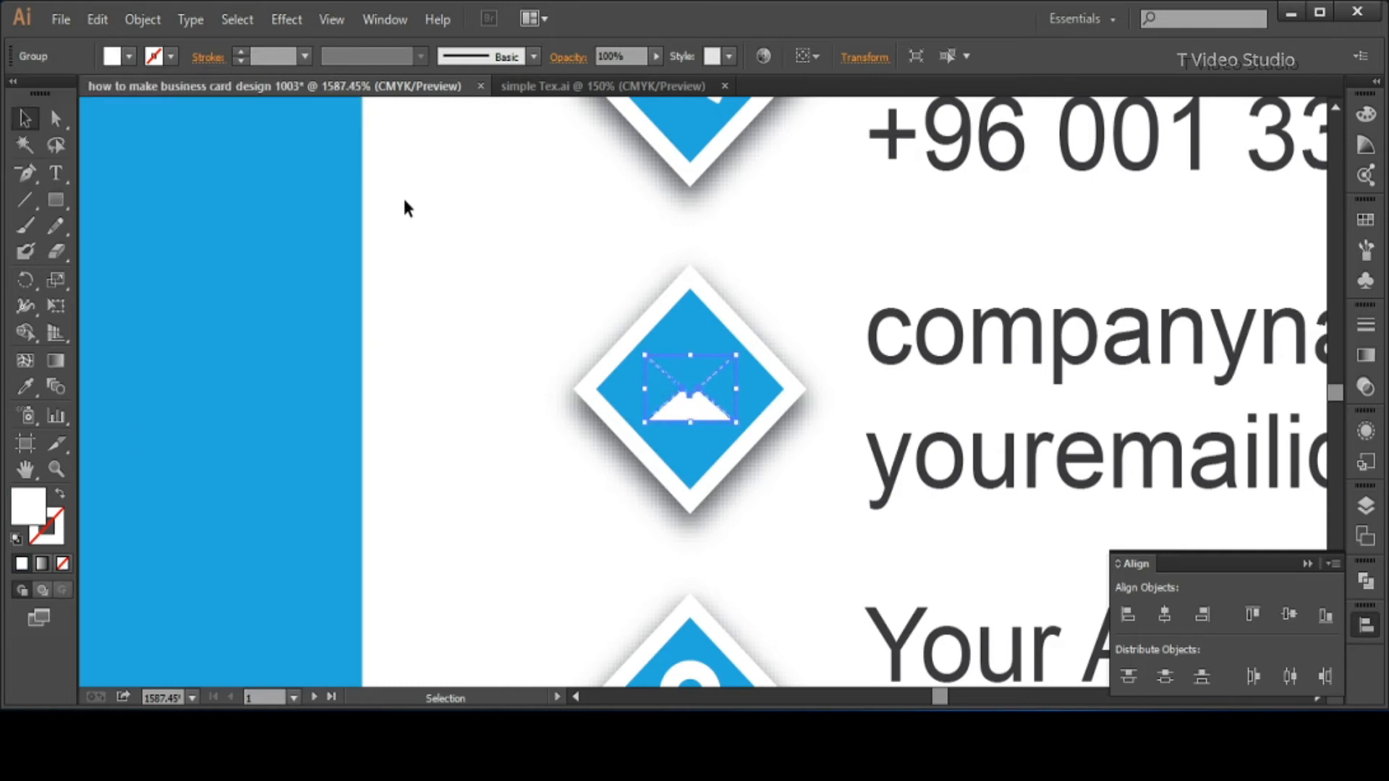
Fill the envelope's lower part with the same blue and group the envelope with its diamond.
left_click(403, 195)
left_click(684, 405)
left_click(129, 58)
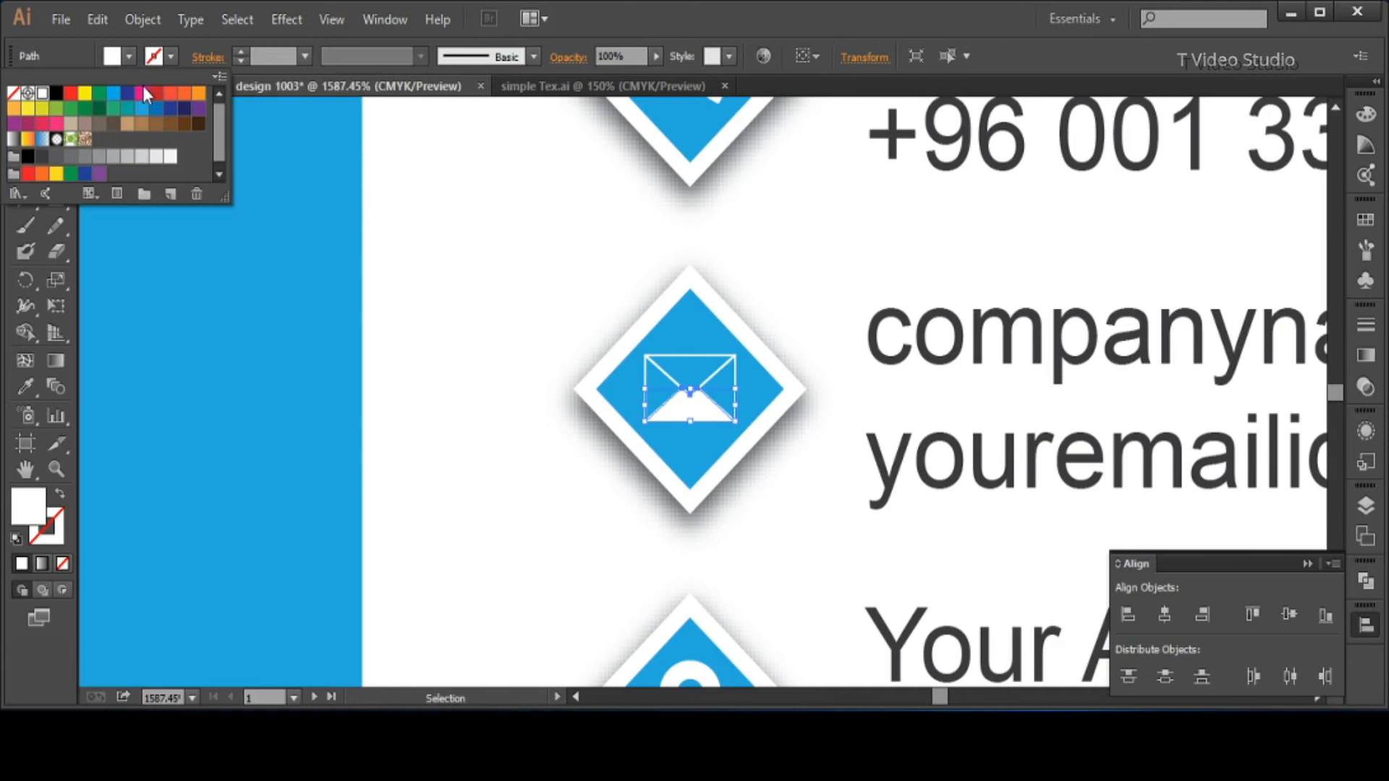
left_click(142, 123)
left_click(545, 236)
left_click(544, 253)
left_click(688, 379)
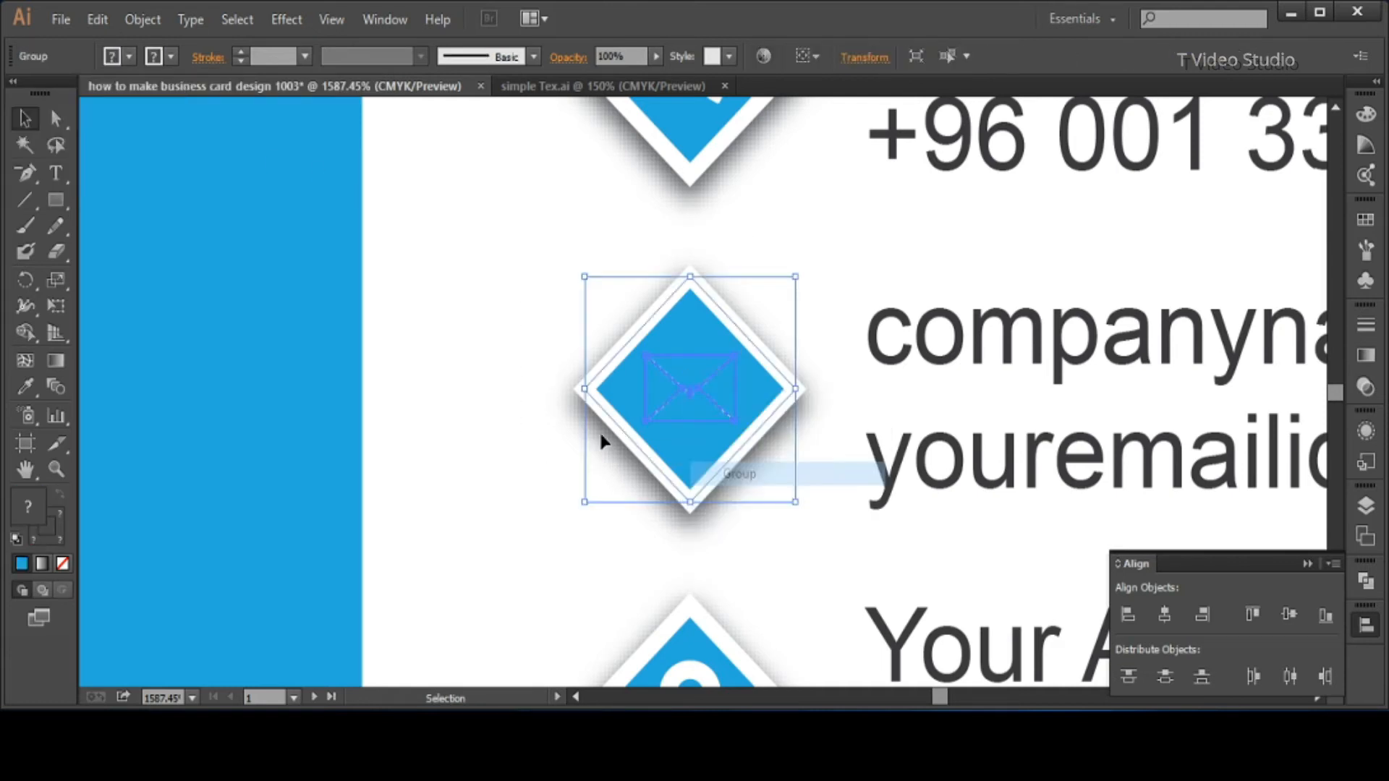
left_click(837, 459)
Shrink the location icon slightly within its diamond and group the two.
left_click_drag(837, 458, 827, 307)
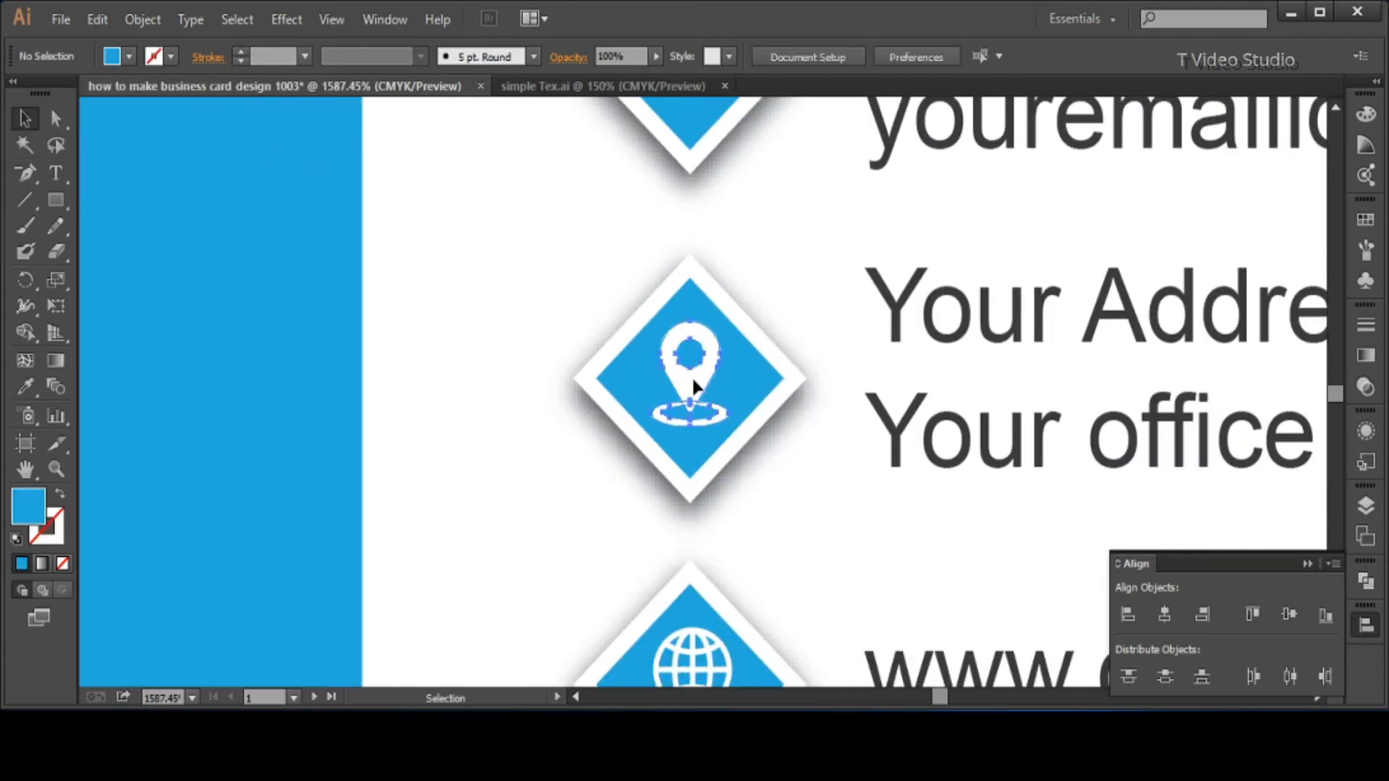
left_click(691, 376)
left_click_drag(731, 428, 735, 428)
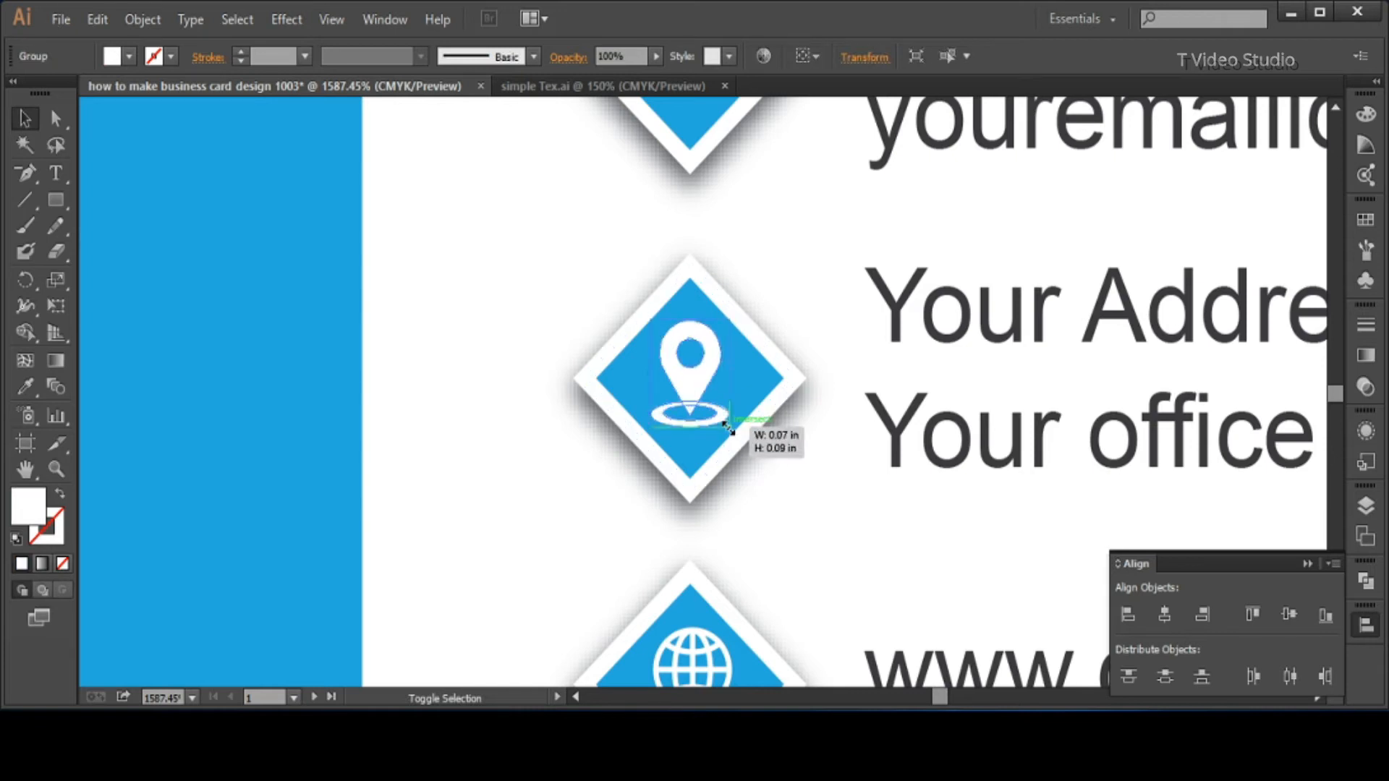
left_click(512, 400)
scroll(658, 267, "down", 3)
right_click(715, 290)
left_click(812, 589)
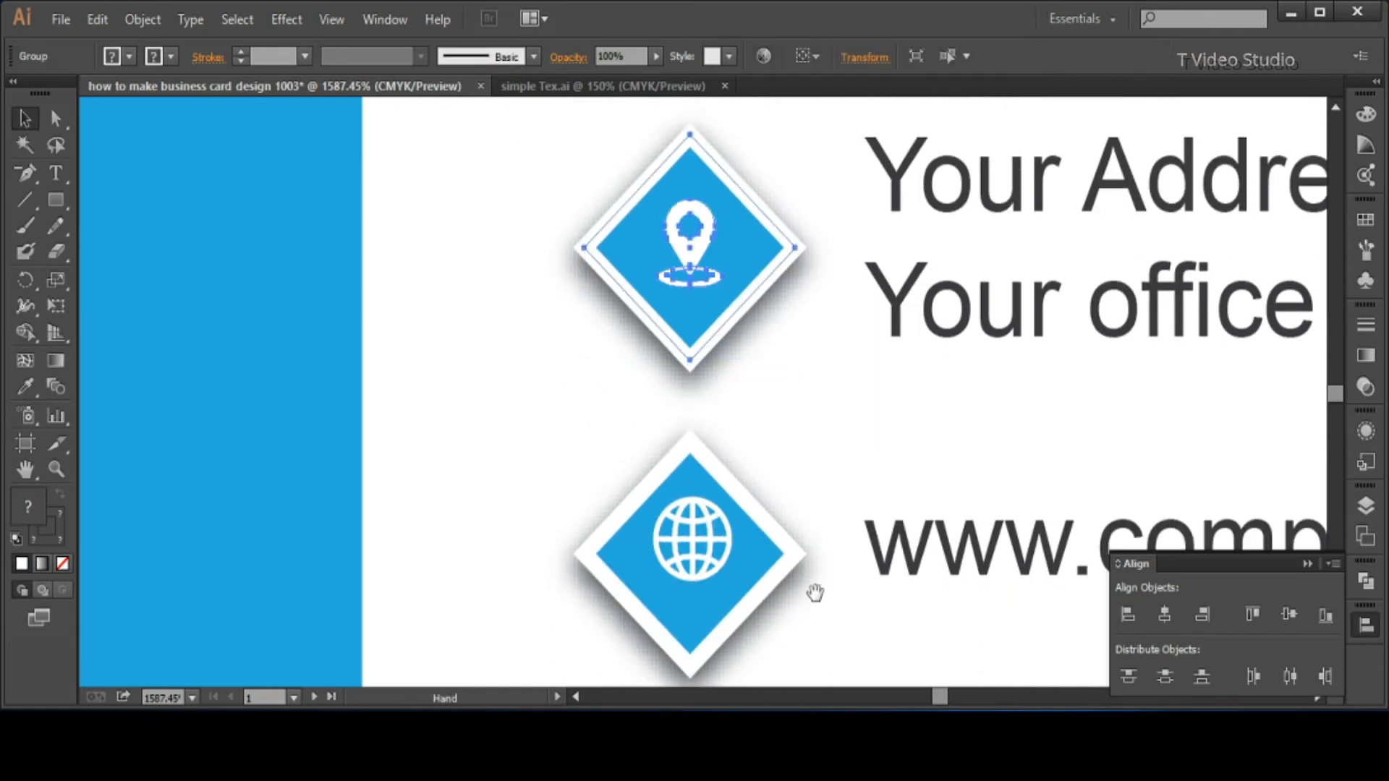
Move the globe icon down to the center of its diamond and group the two.
scroll(710, 332, "down", 5)
left_click(703, 322)
left_click_drag(703, 322, 703, 337)
left_click(489, 245)
left_click_drag(490, 238, 707, 356)
right_click(706, 354)
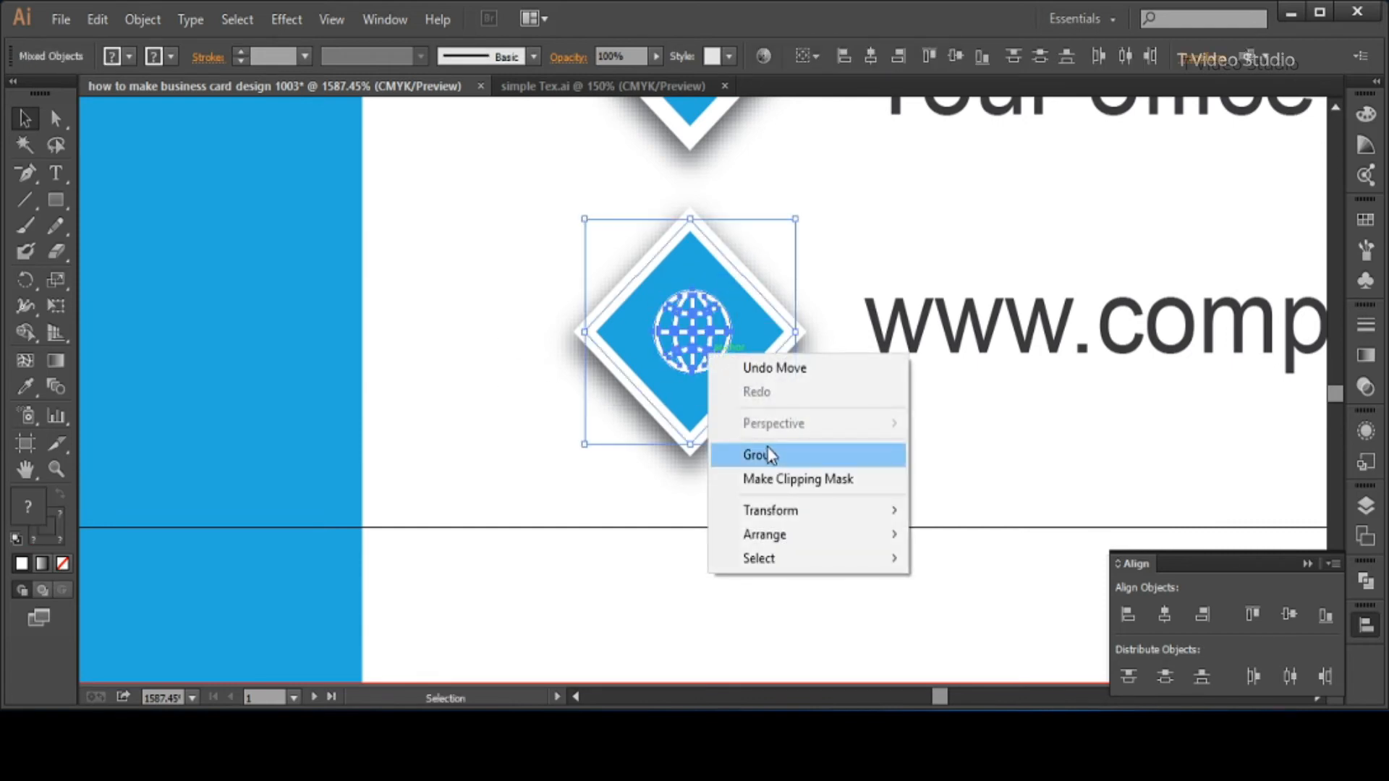
left_click(767, 453)
Group the phone icon with its diamond.
key("ctrl+shift+a")
left_click(717, 316, "alt")
right_click(706, 284)
left_click(578, 282)
left_click(853, 341, "alt")
left_click(853, 341, "alt")
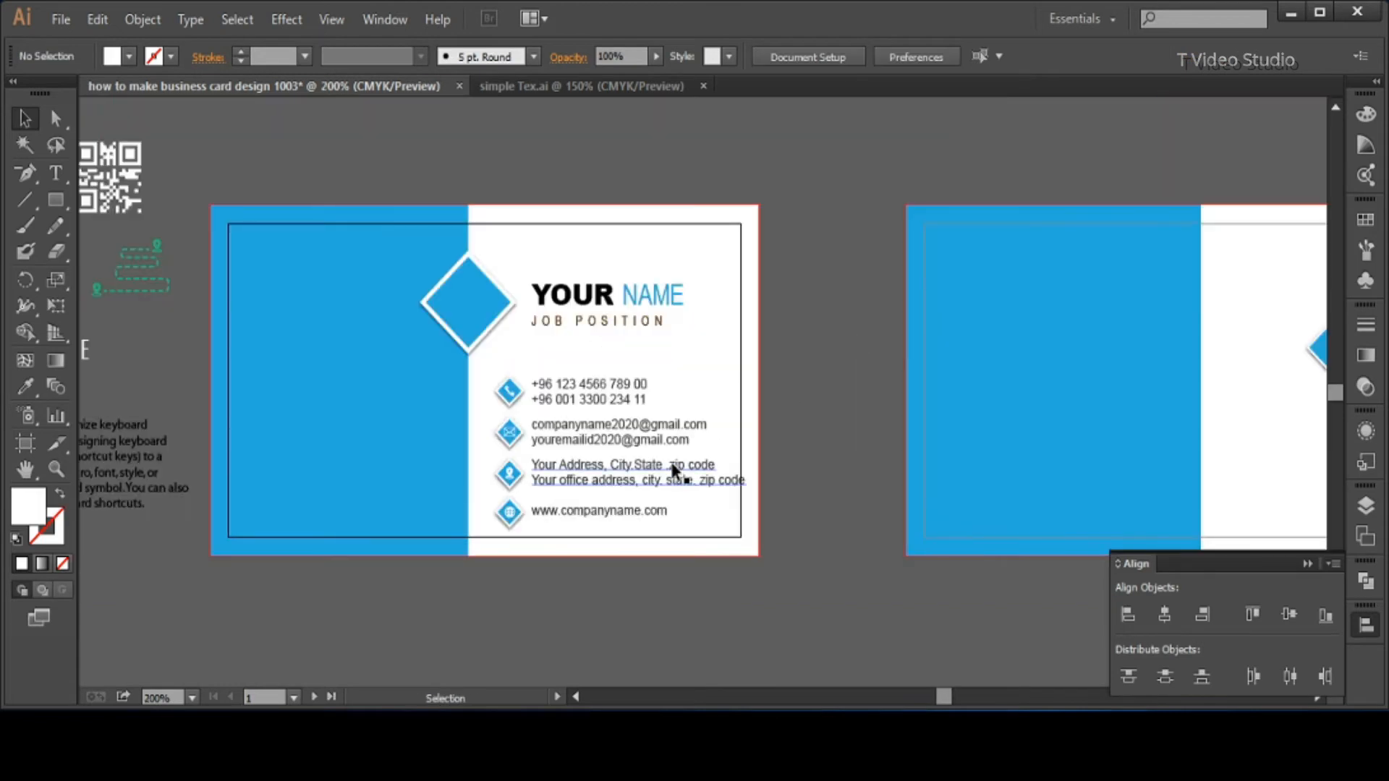
Set the horizontal scale of the four contact texts to 92% so they fit inside the margin frame.
left_click(651, 556)
left_click(623, 58)
left_click(605, 254)
type("92")
key("Return")
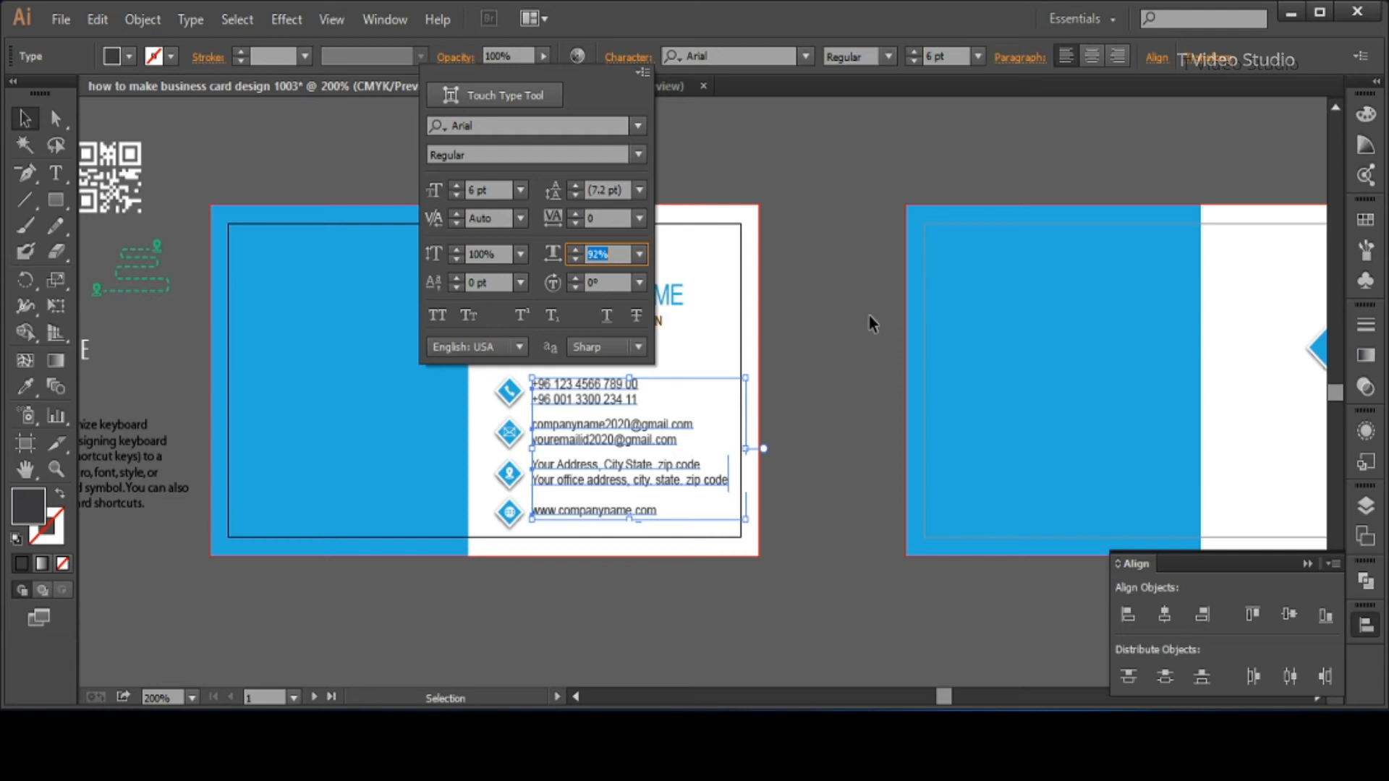
left_click(848, 256)
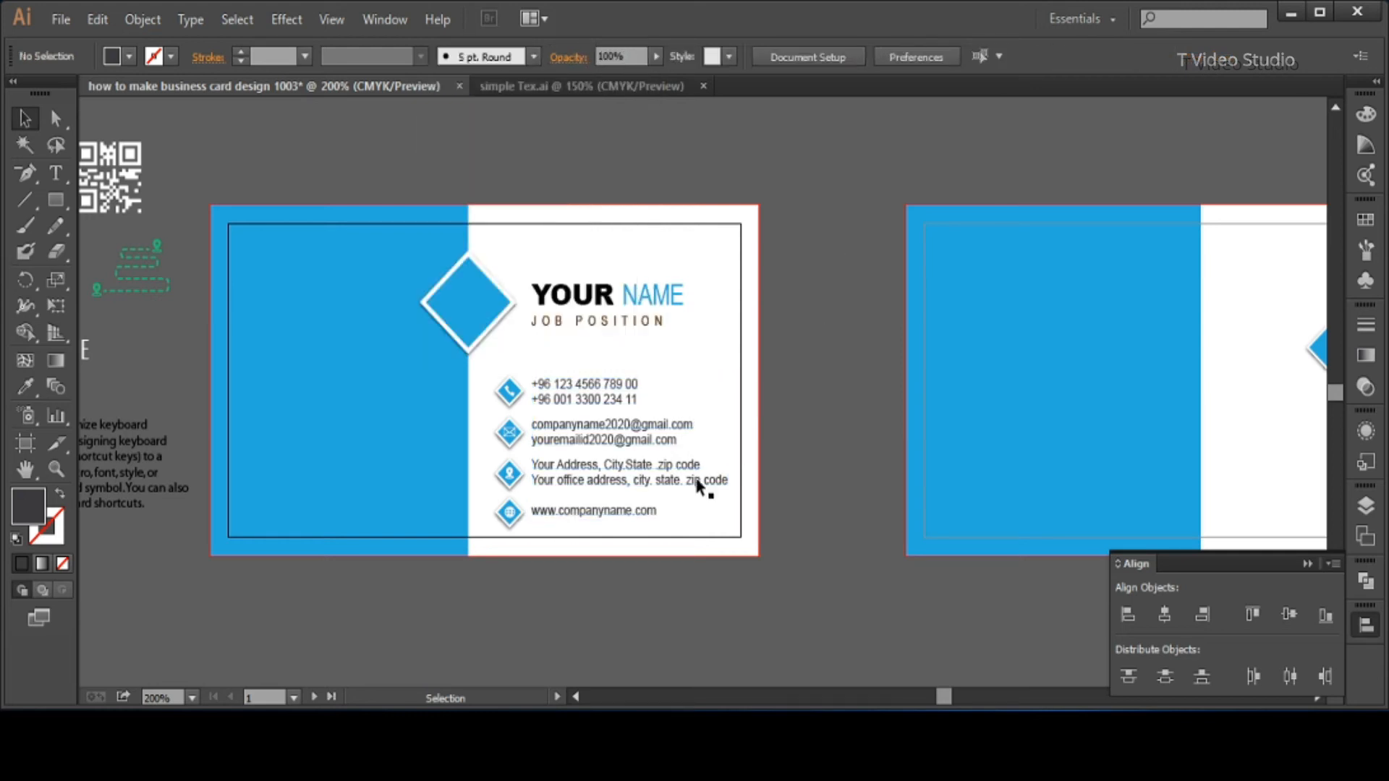
left_click(550, 513)
left_click(510, 512, "shift")
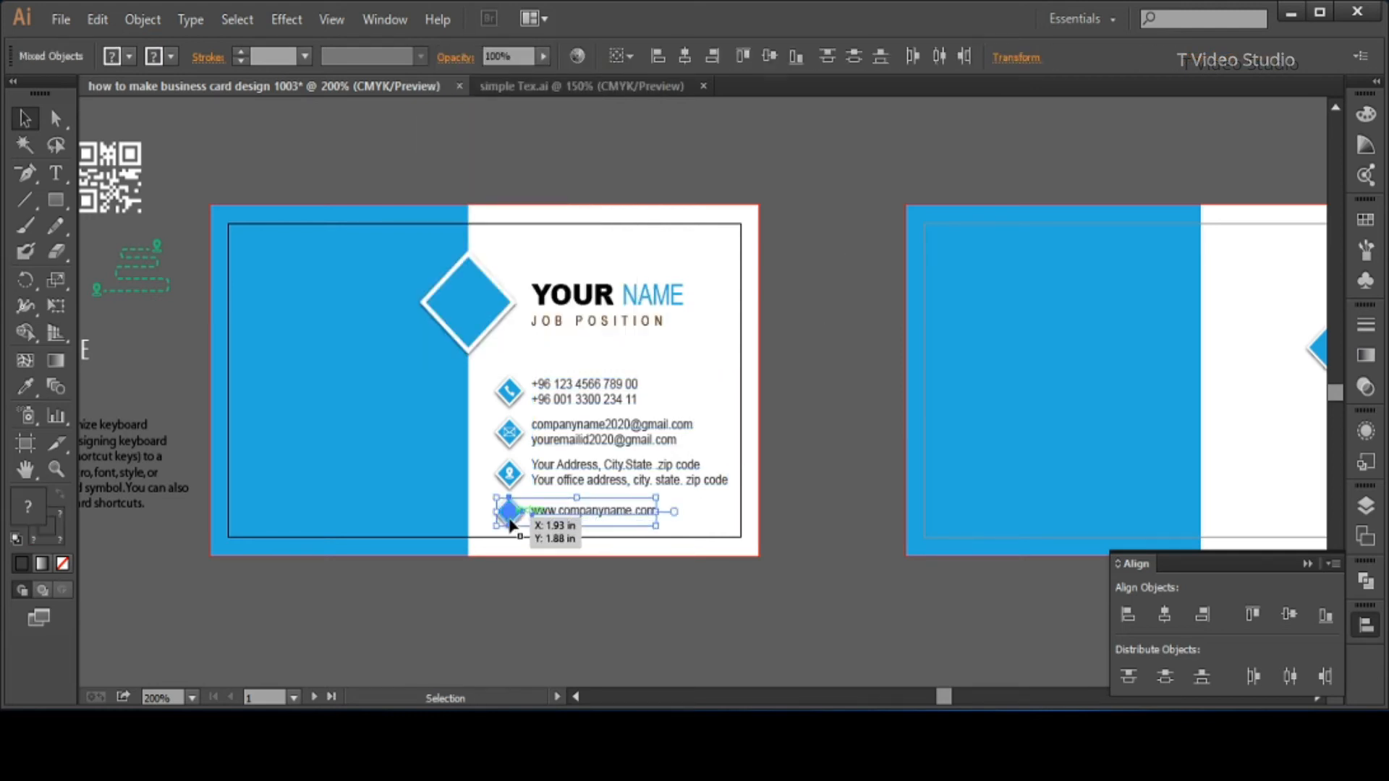
left_click(786, 193)
Move the COMPANY NAME text block from the pasteboard onto the blue area of the back card.
key("ctrl+minus")
left_click_drag(707, 432, 686, 339)
left_click_drag(278, 294, 1042, 309)
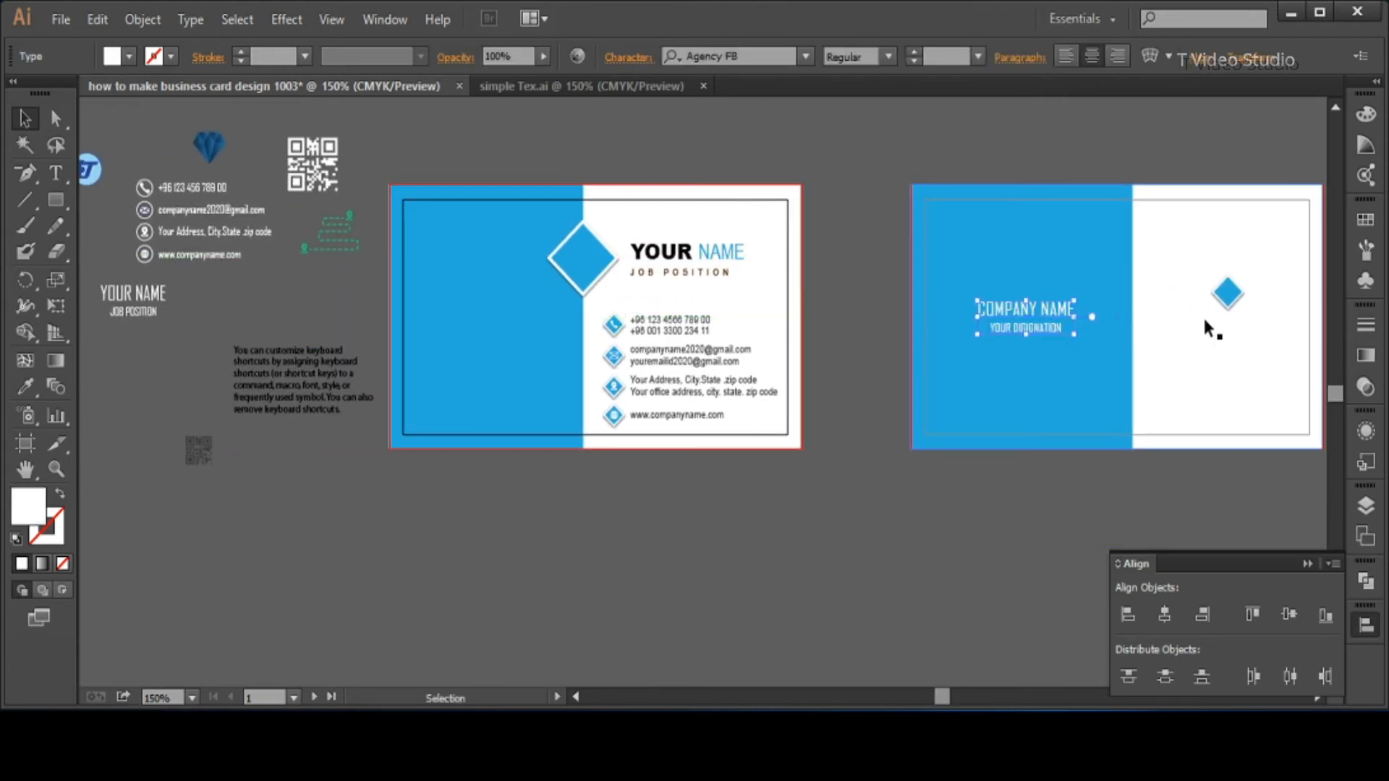
Change the font of the company name text block to Bebas Neue Regular.
left_click(711, 51)
type("b")
key("Down")
key("Down")
key("Down")
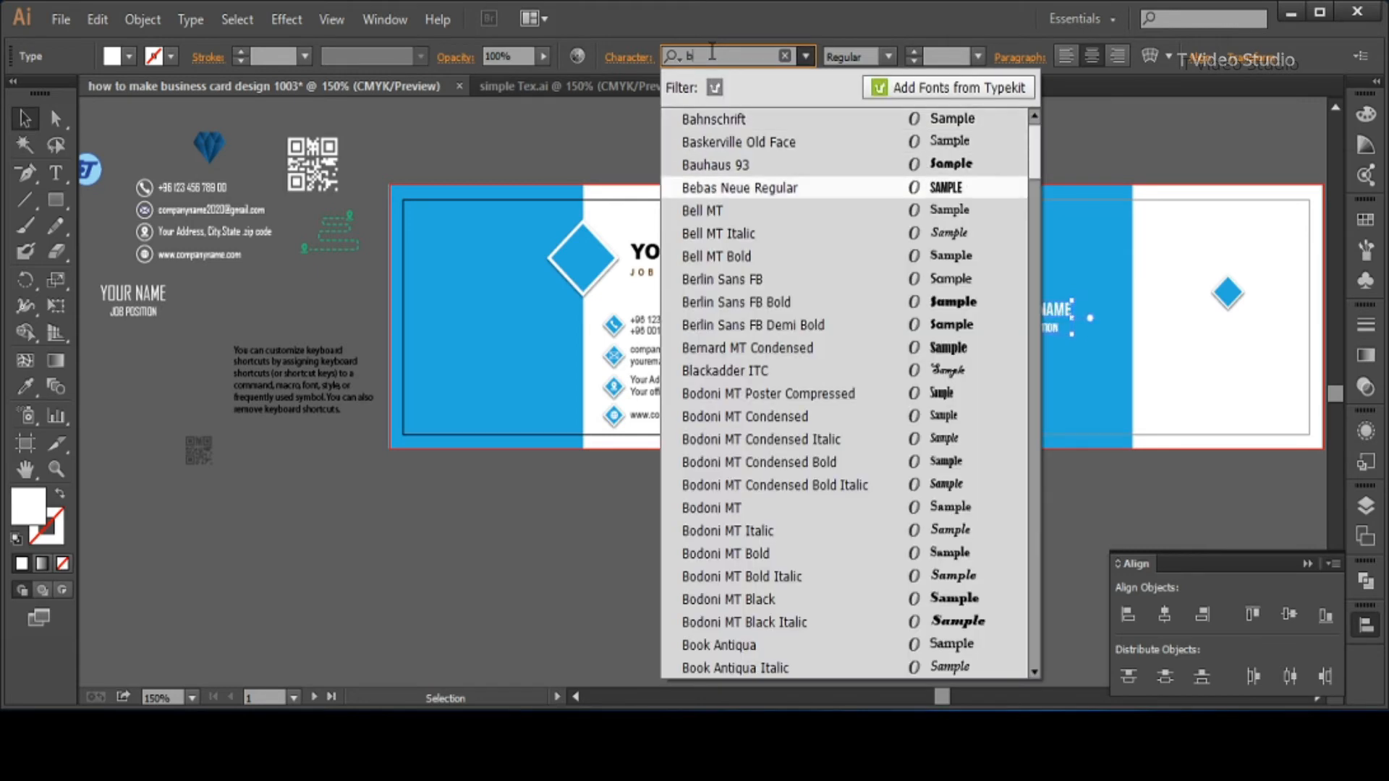
key("Return")
left_click(783, 138)
Scale the company name text block up slightly on the back card.
left_click_drag(1133, 251, 945, 476)
left_click(749, 257)
left_click_drag(788, 313, 801, 320)
Set the YOUR DIGIGNATION line to a 7 pt font size with 500 tracking.
triple_click(719, 299)
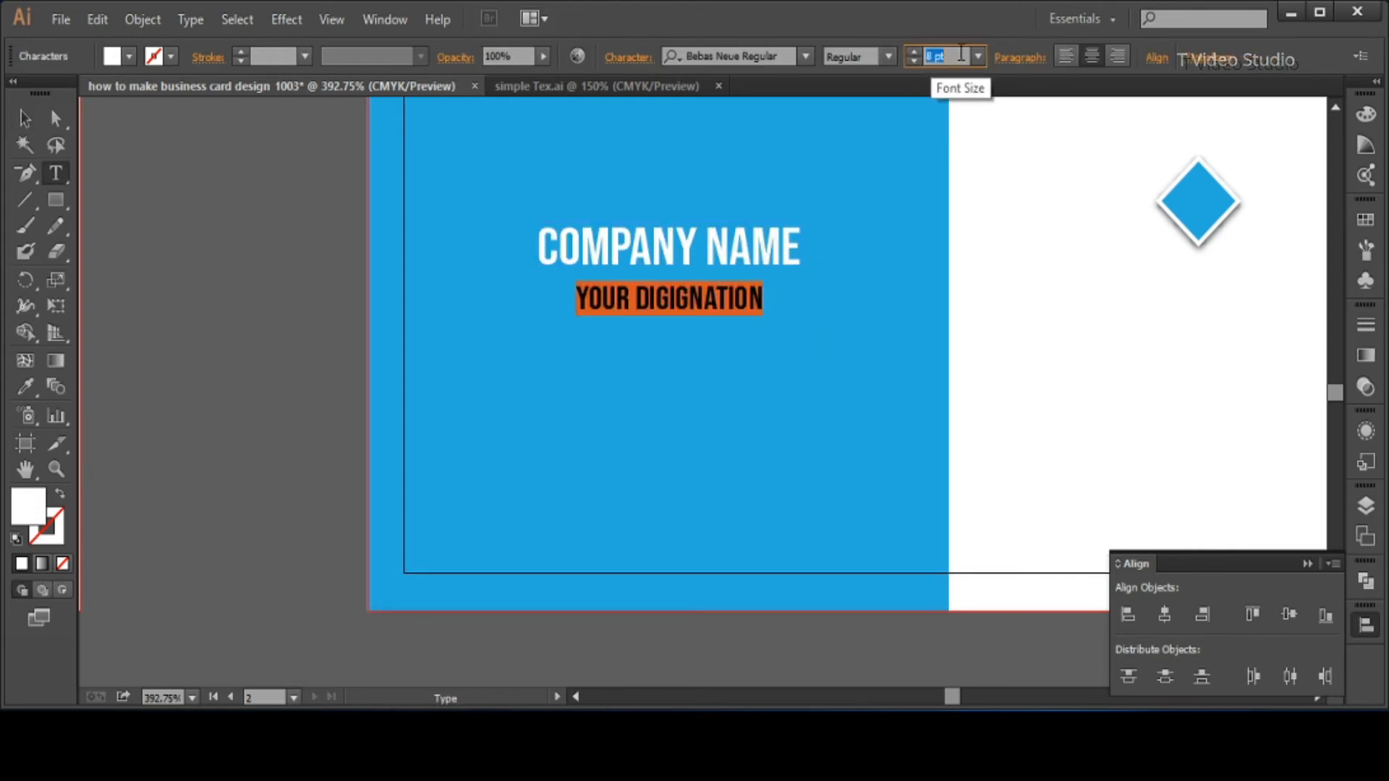
left_click(914, 62)
left_click(914, 62)
left_click(628, 58)
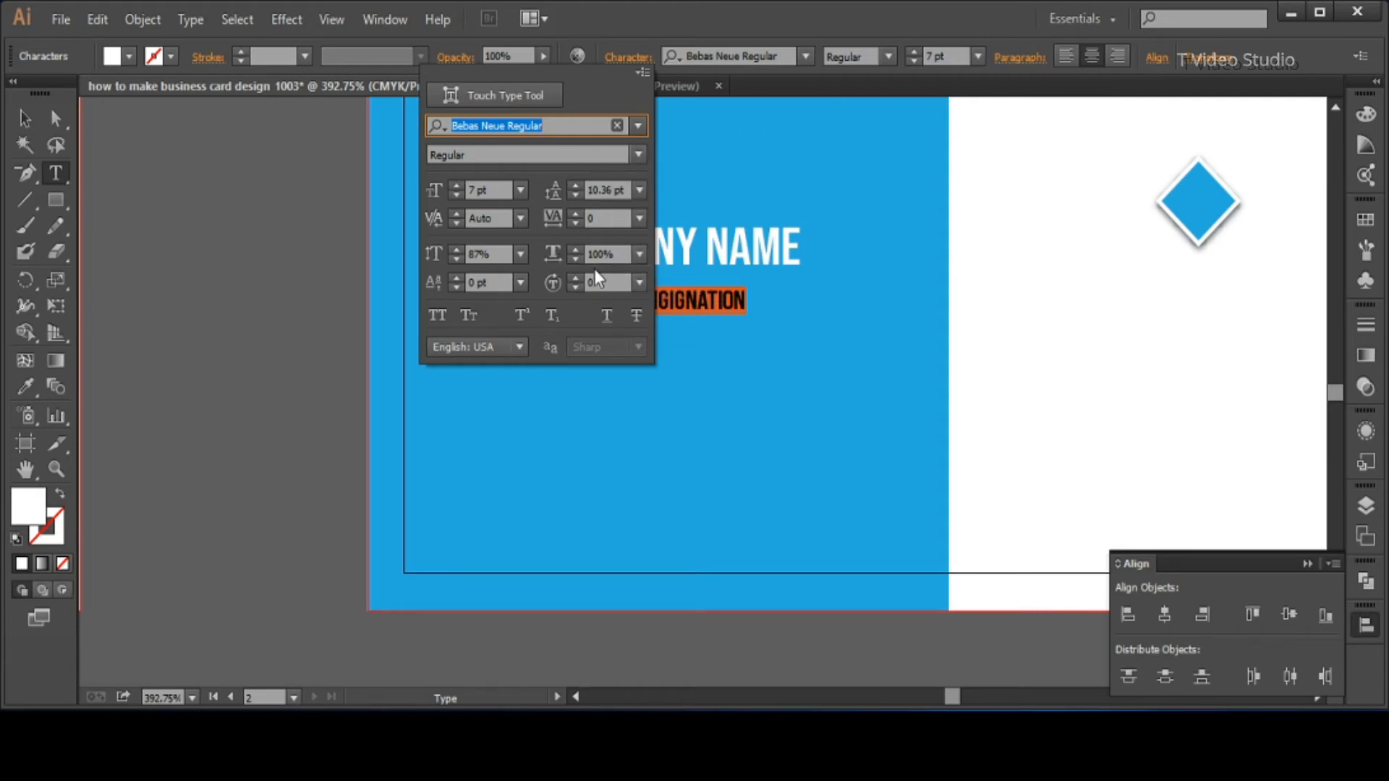
left_click(614, 255)
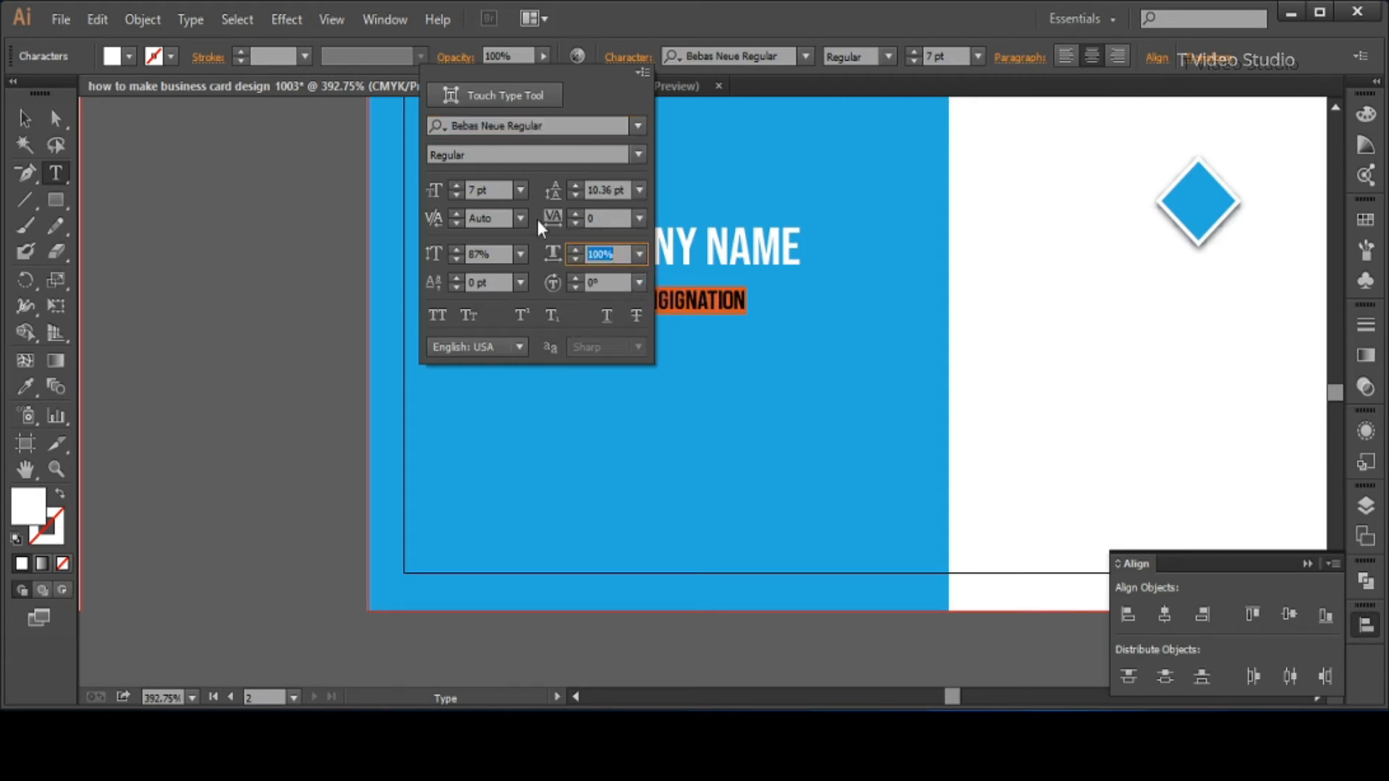
left_click(560, 221)
type("500")
key("Return")
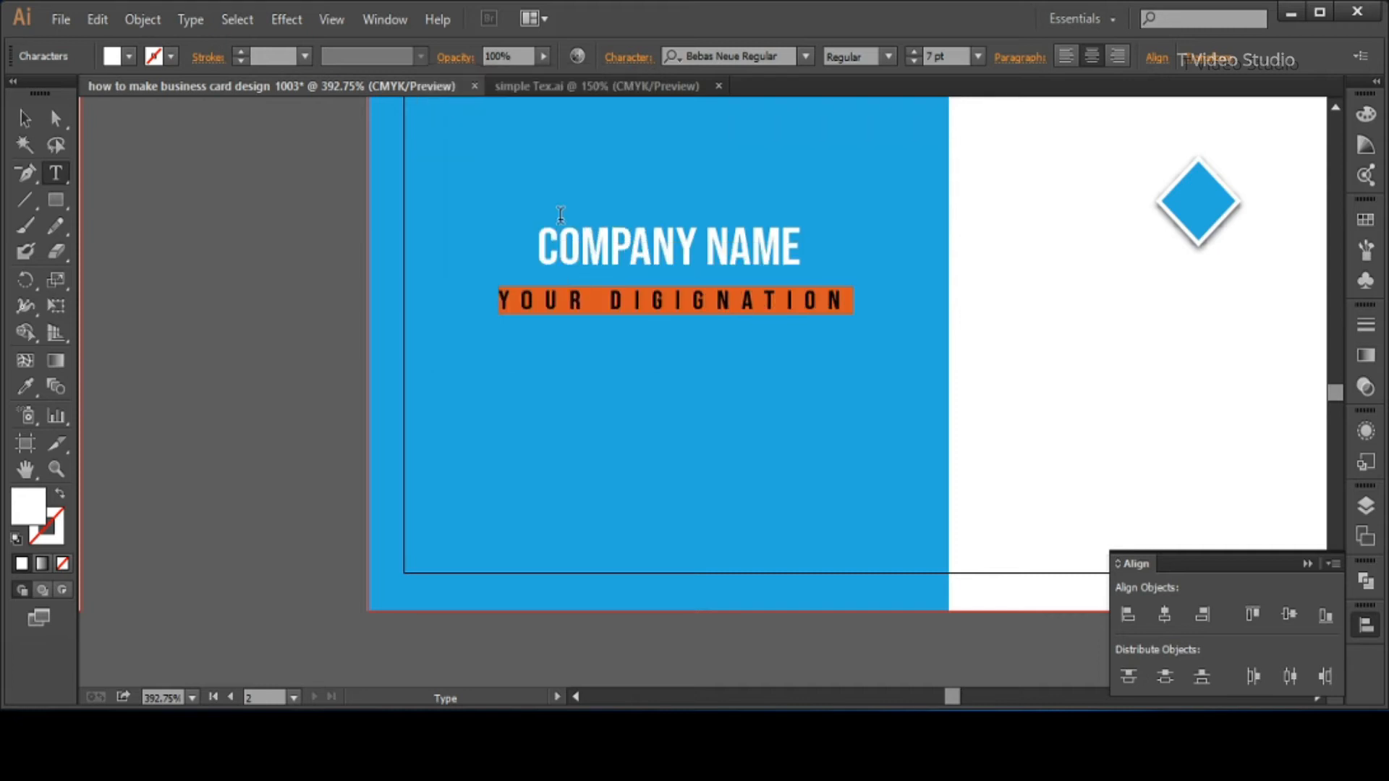
Reduce the YOUR DIGIGNATION line's font size to 6 pt, trying 5 pt and undoing that last reduction.
left_click(956, 58)
key("Down")
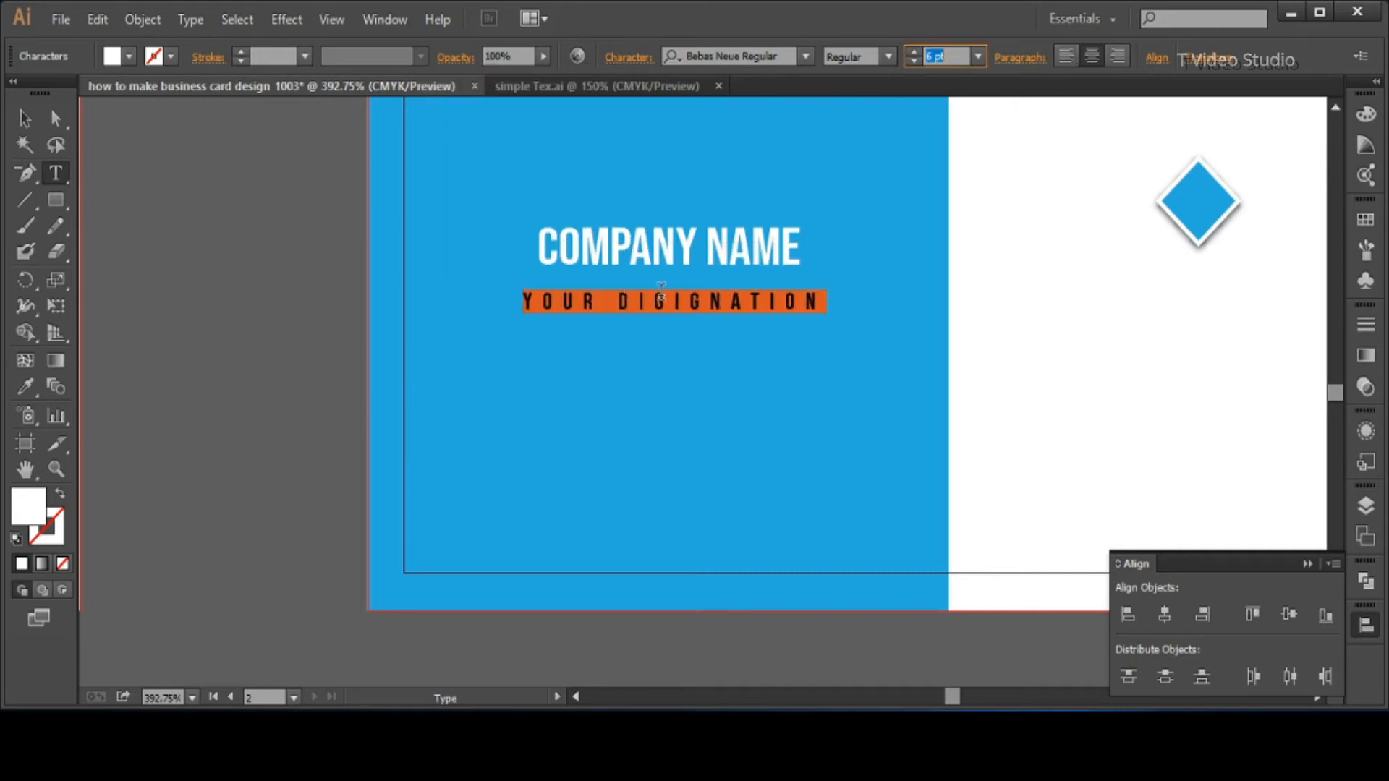
key("Down")
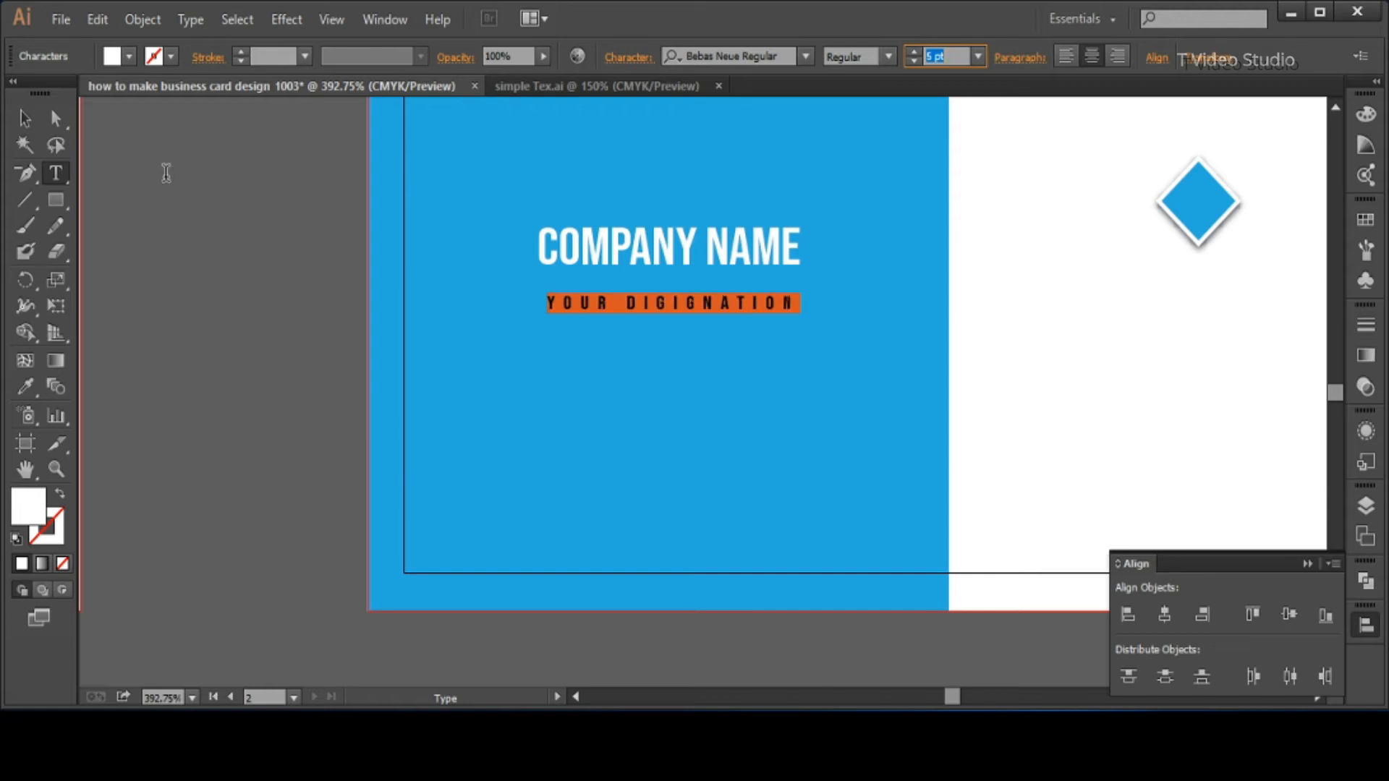
left_click(600, 302)
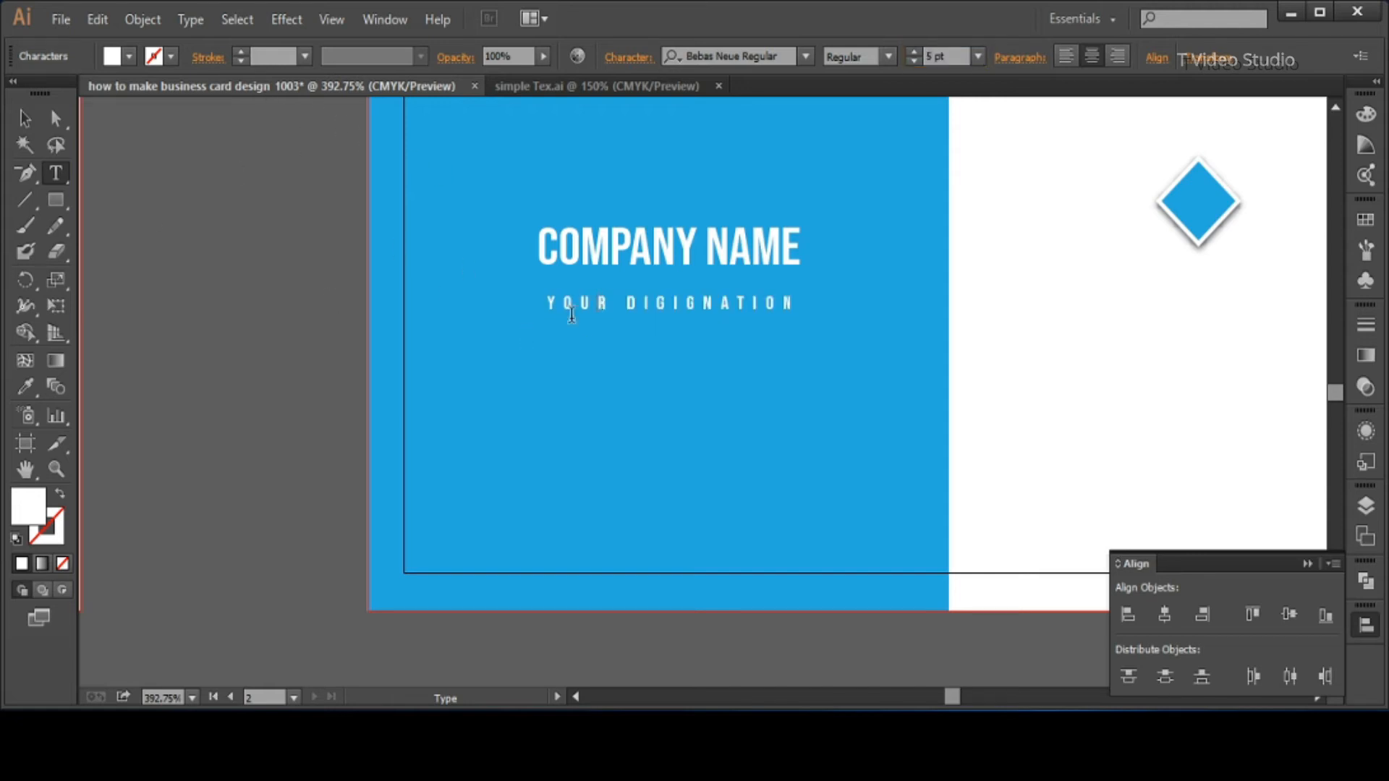
key("ctrl+z")
Reduce the tracking of the YOUR DIGIGNATION line to 352 to match the company name's width.
left_click(629, 62)
left_click(563, 219)
key("Down")
key("Down")
key("Down")
key("Down")
key("Down")
key("Down")
key("Down")
key("Down")
key("Down")
key("Down")
key("Down")
key("Down")
key("Down")
key("Down")
key("Down")
key("Down")
key("Down")
key("Down")
key("Down")
key("Down")
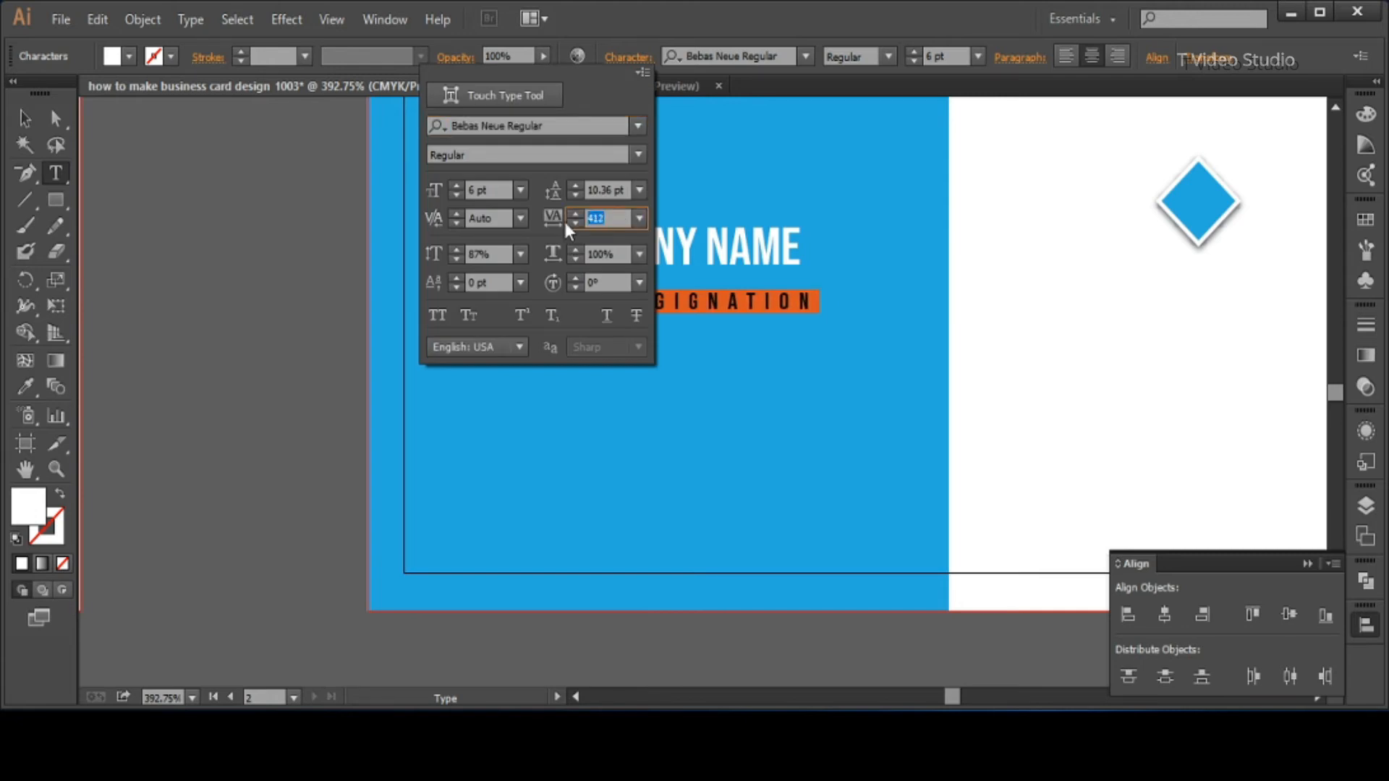
key("Down")
key("Down")
key("Down")
key("Down")
key("Down")
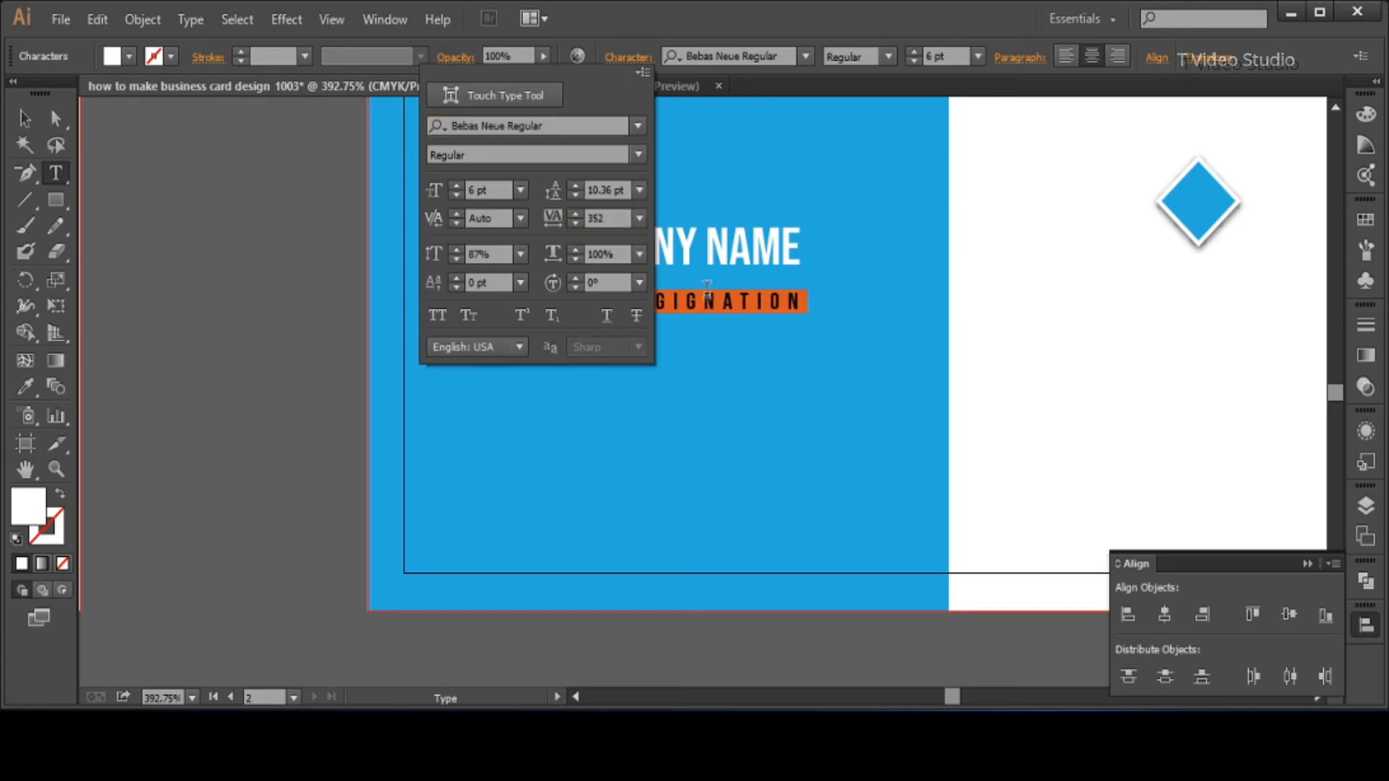
Try a near-white gray fill on the word NAME in the back card's company name.
left_click(702, 295)
left_click(242, 207, "ctrl")
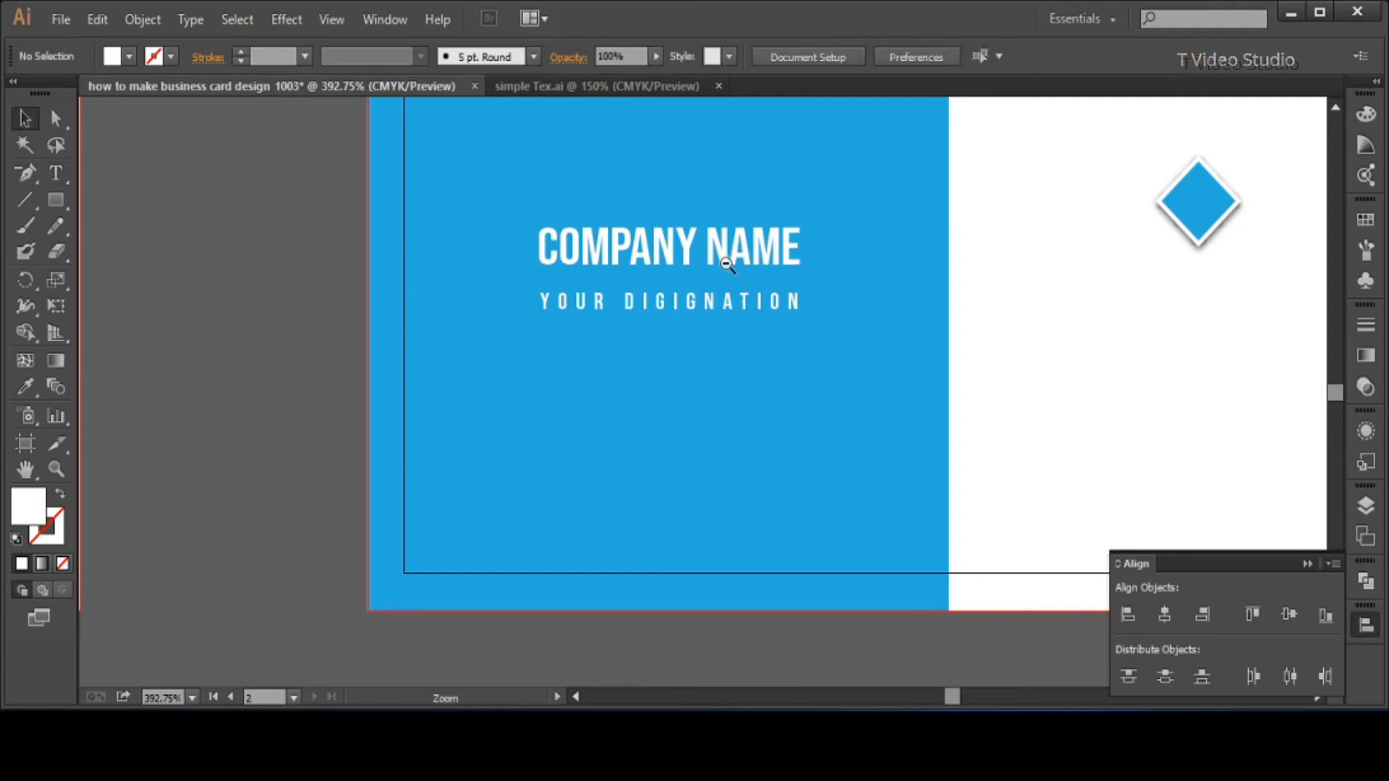
key("ctrl+minus")
double_click(713, 381)
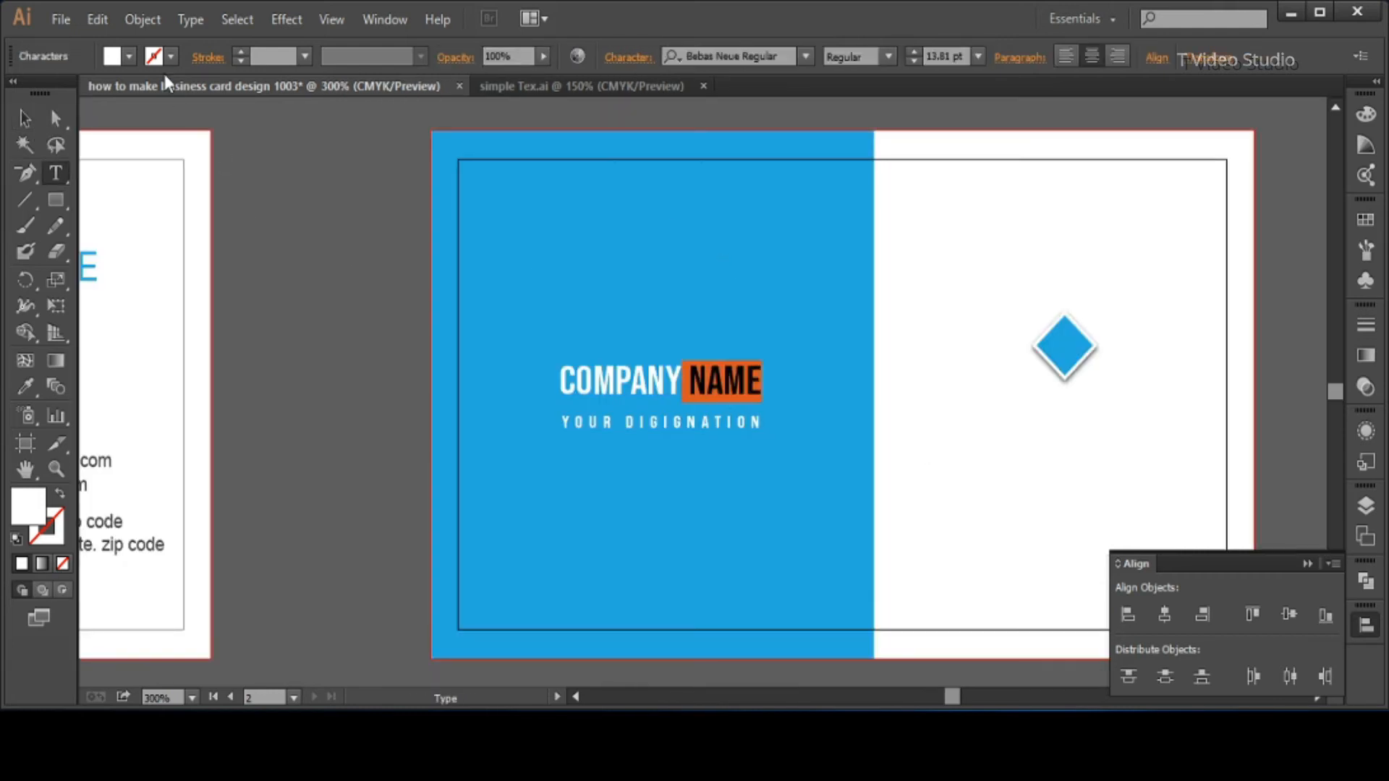
left_click(129, 56)
left_click(173, 168)
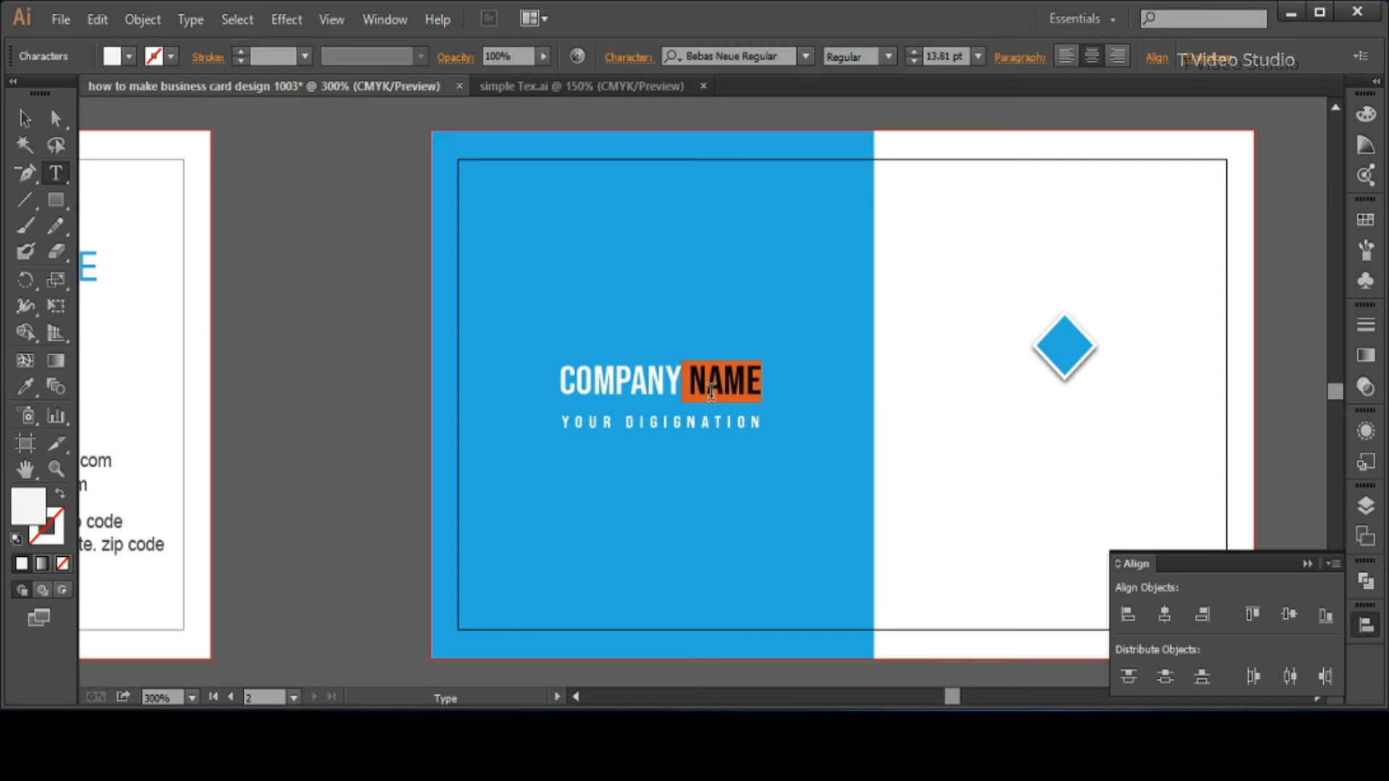
left_click(647, 381)
Fill the word NAME in the back card's company name with a light gray swatch.
double_click(692, 378)
left_click(129, 55)
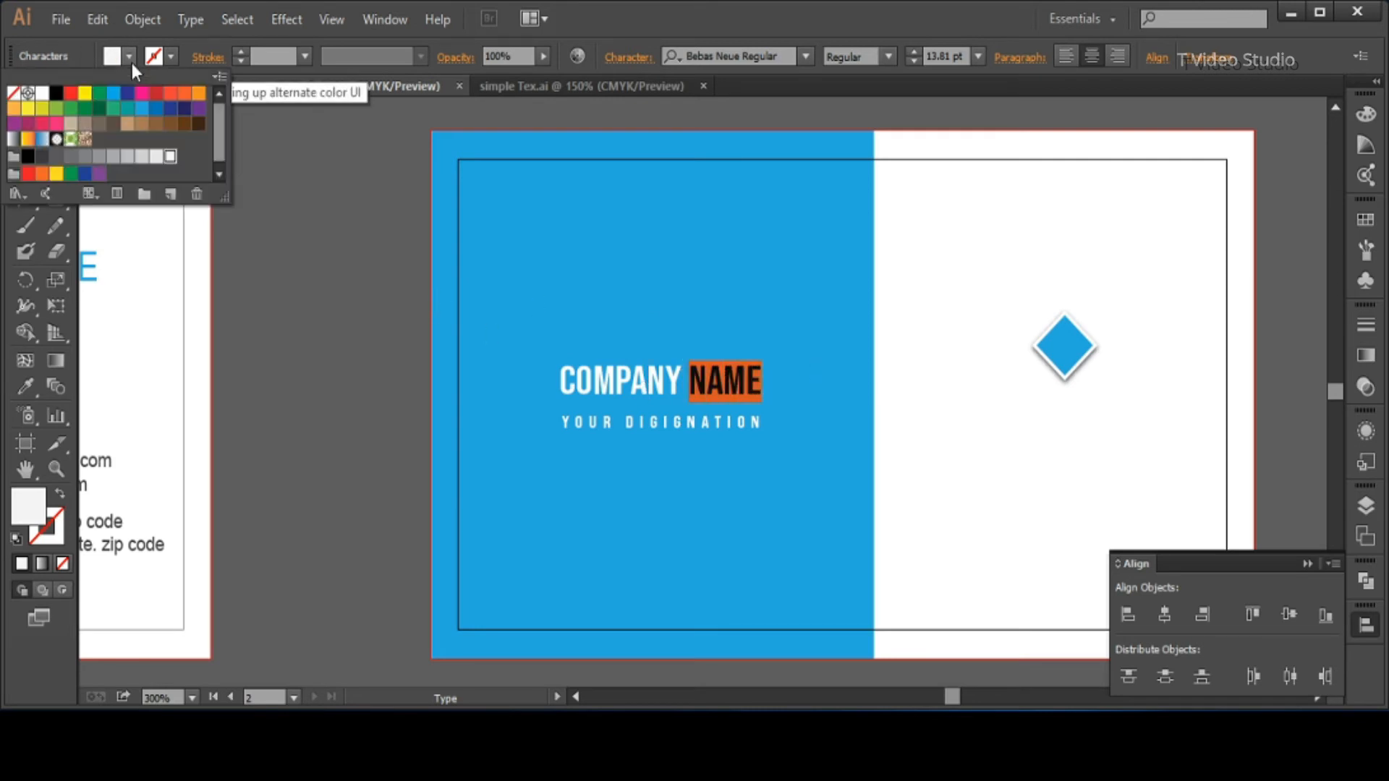
left_click(148, 165)
triple_click(672, 381)
left_click(647, 381)
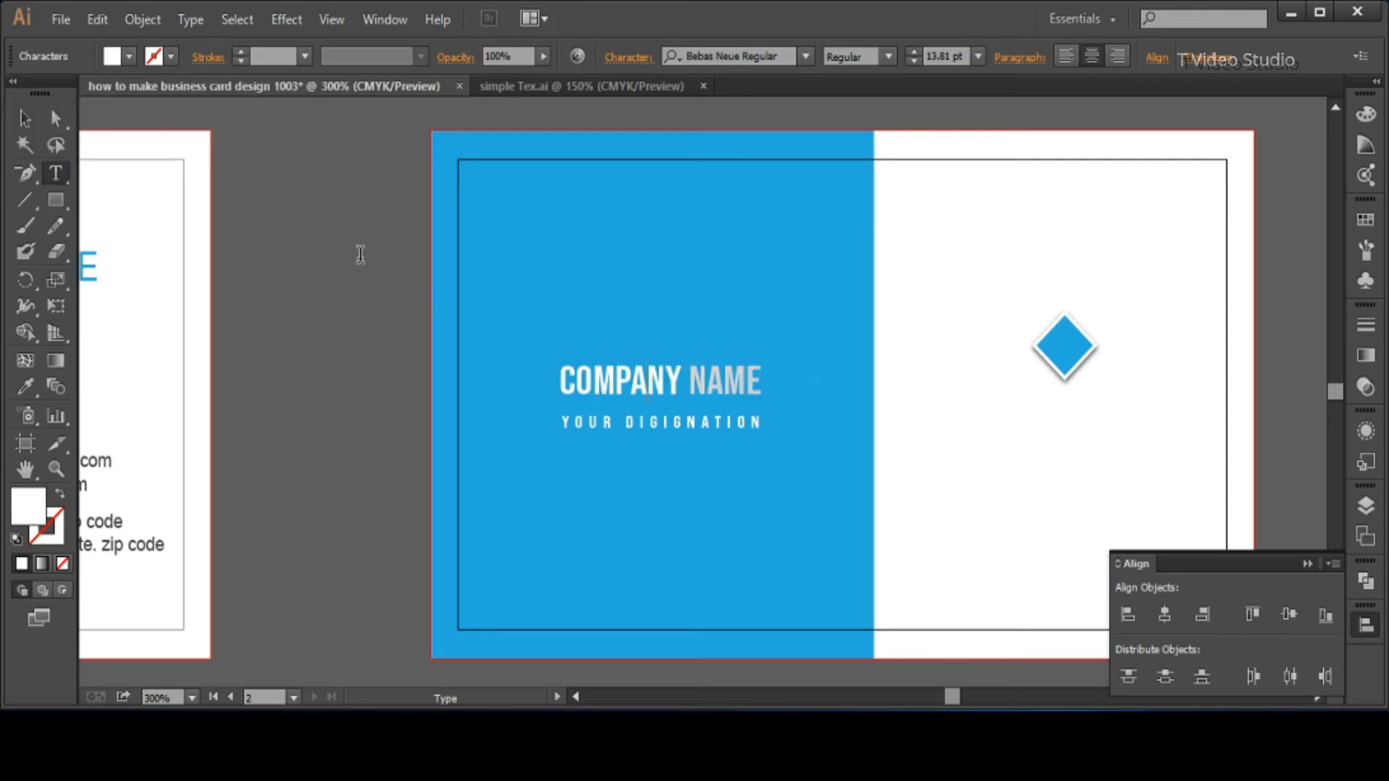
left_click(29, 118)
left_click_drag(949, 447, 862, 274)
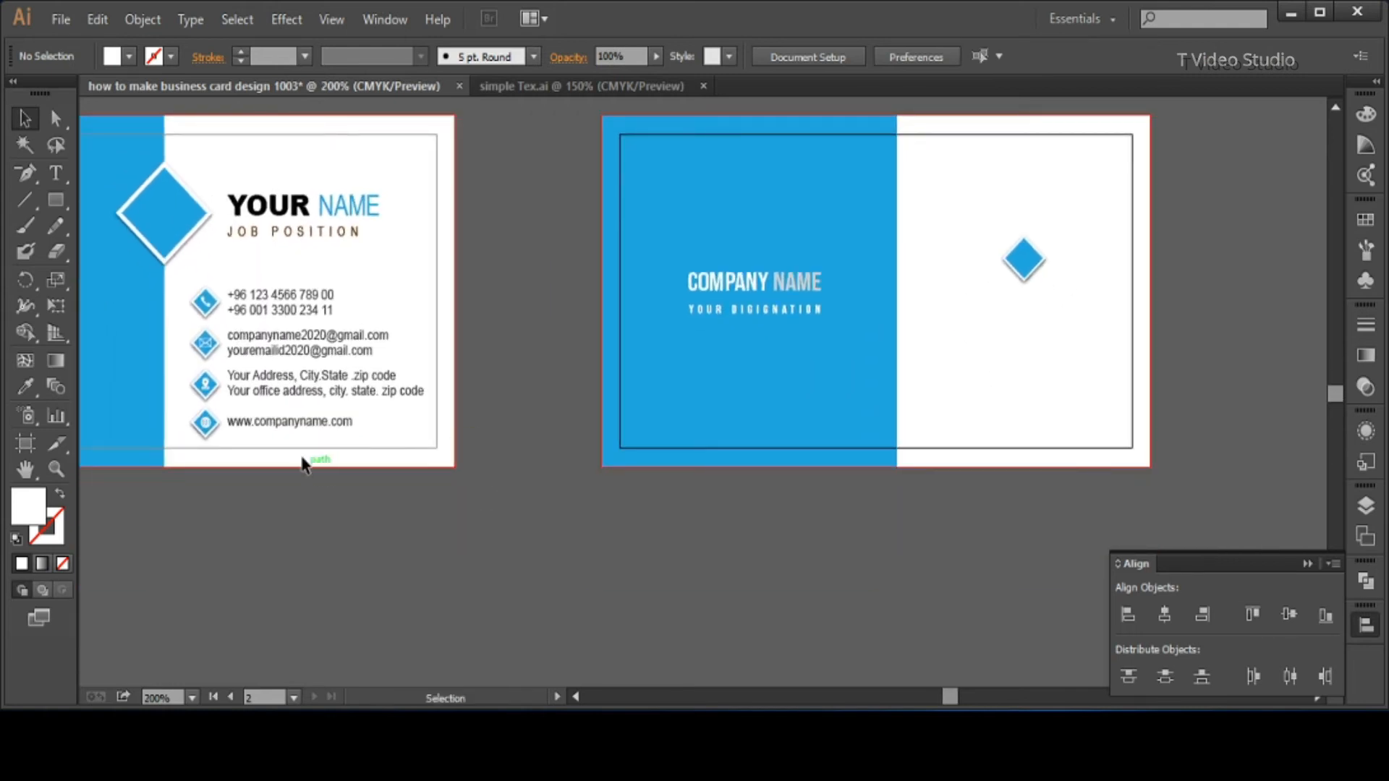
left_click_drag(208, 430, 1028, 257)
left_click_drag(264, 431, 997, 329)
left_click_drag(1091, 331, 1101, 340)
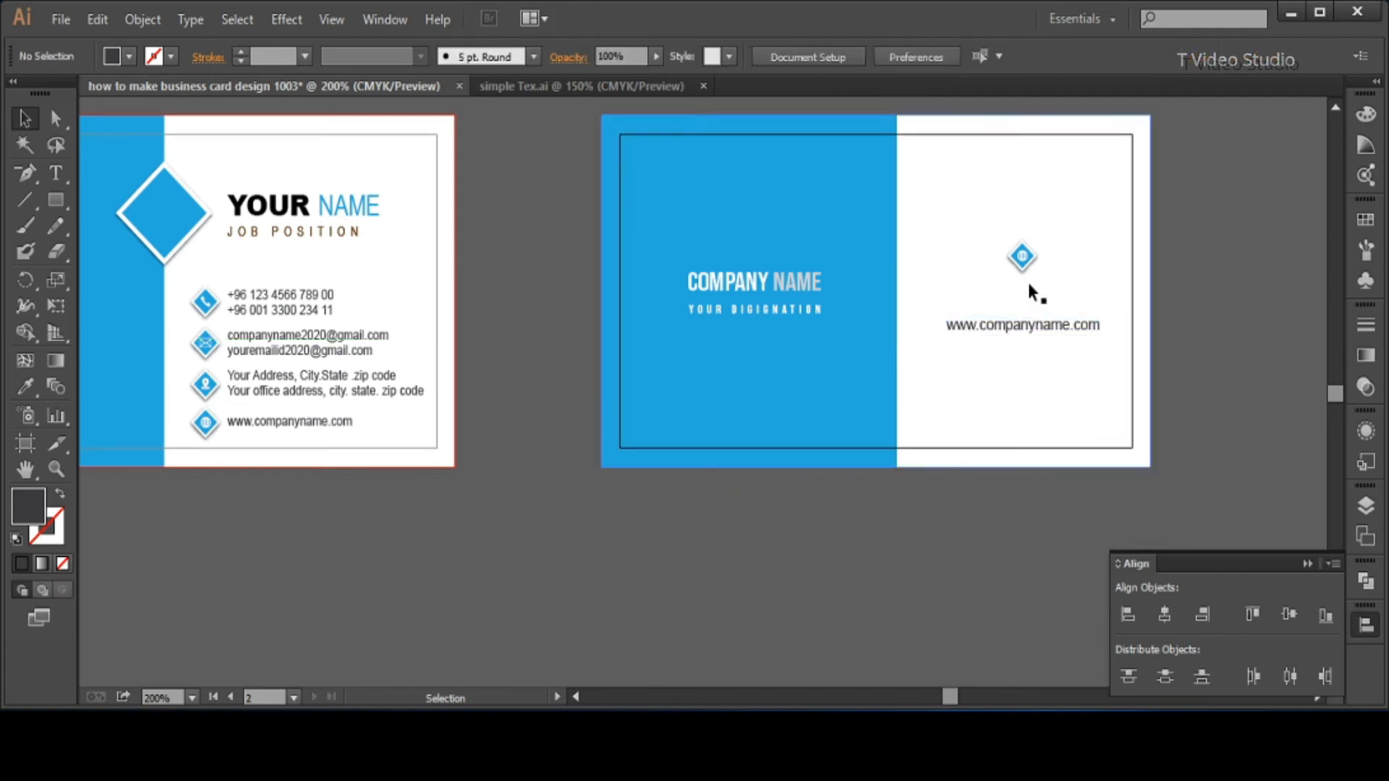
Enlarge the back card's globe icon slightly and move the icon and website line closer together.
left_click(1022, 257)
left_click_drag(1038, 272, 1045, 276)
key("shift+Down")
left_click_drag(1013, 324, 1014, 312)
left_click(933, 400)
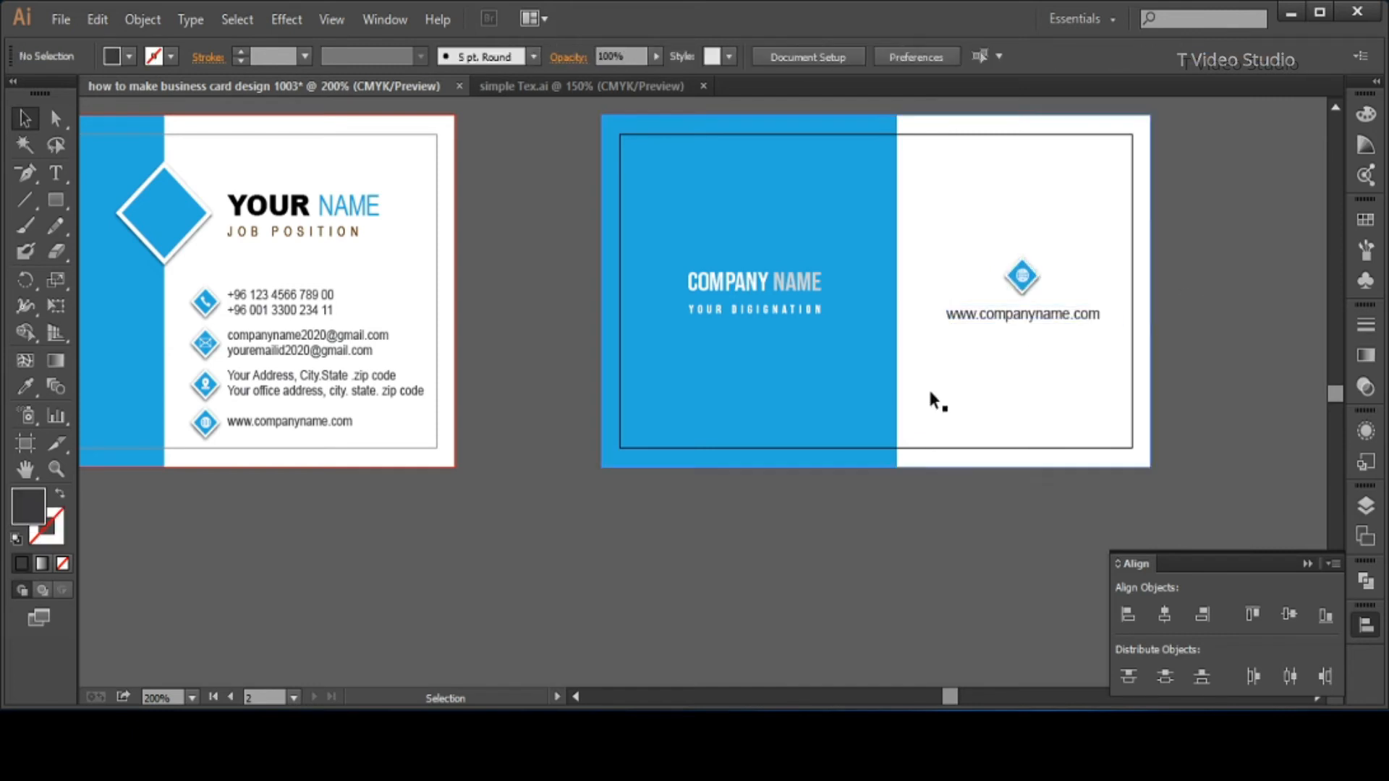
Place the small dark QR code in the lower-left corner of the front card's blue area.
scroll(412, 326, "down", 1)
left_click_drag(453, 379, 550, 432)
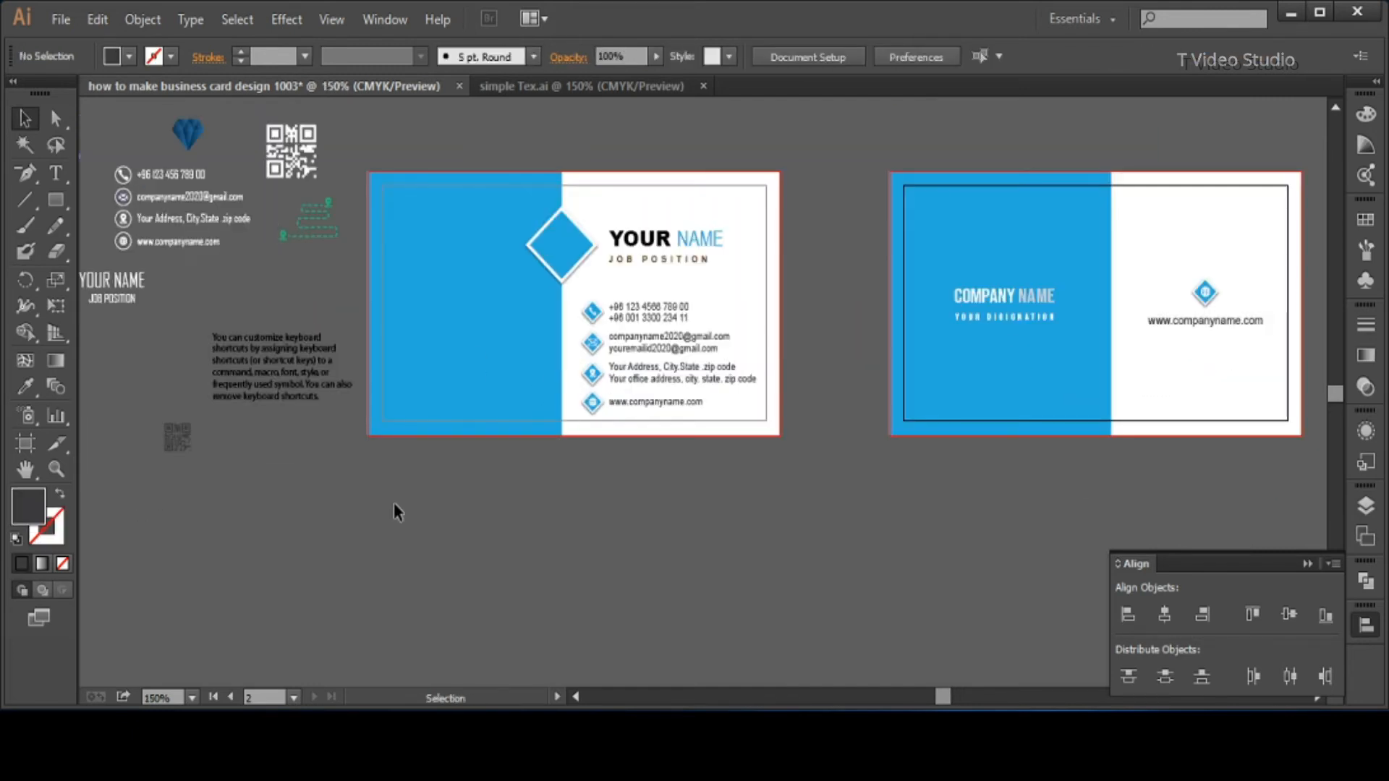
left_click_drag(173, 441, 406, 397)
left_click(633, 597)
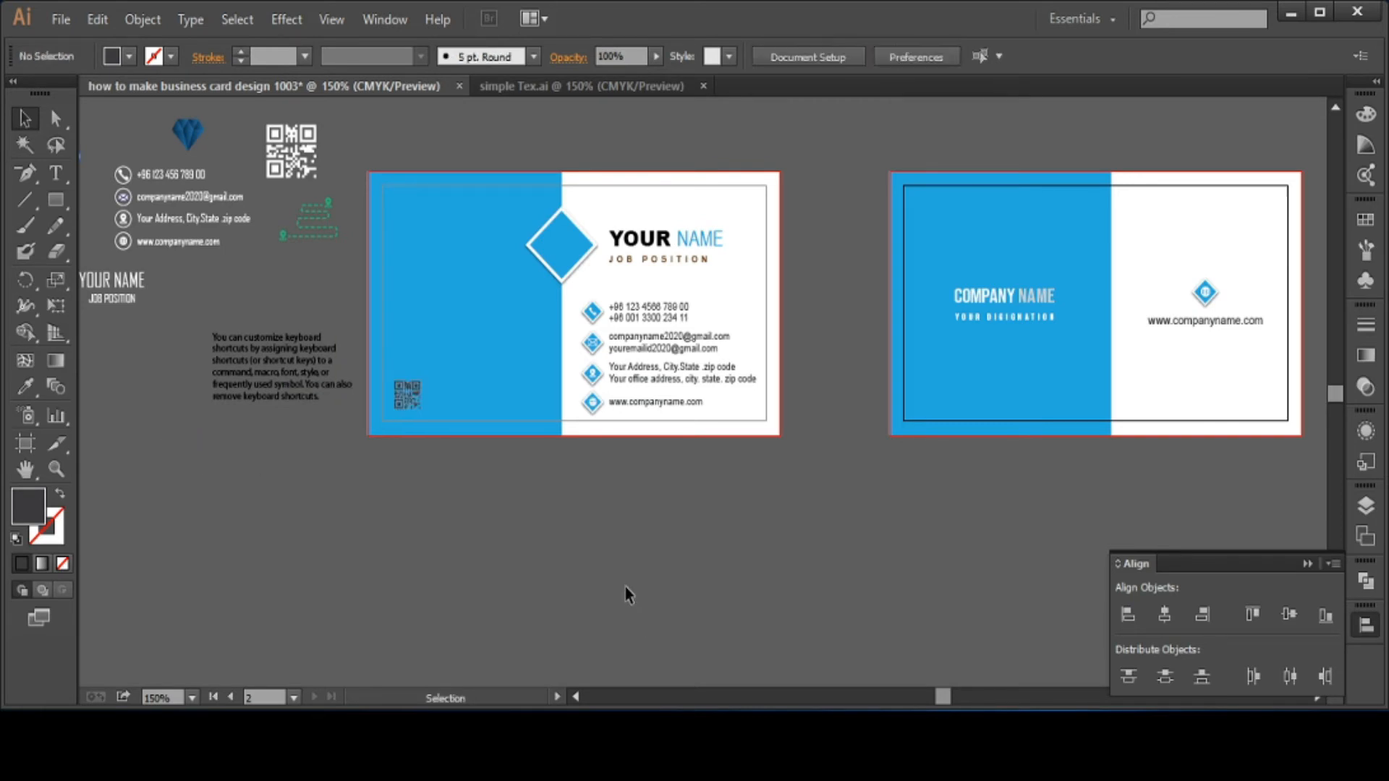
Fill the front card's QR code with black.
left_click(419, 393)
left_click(129, 56)
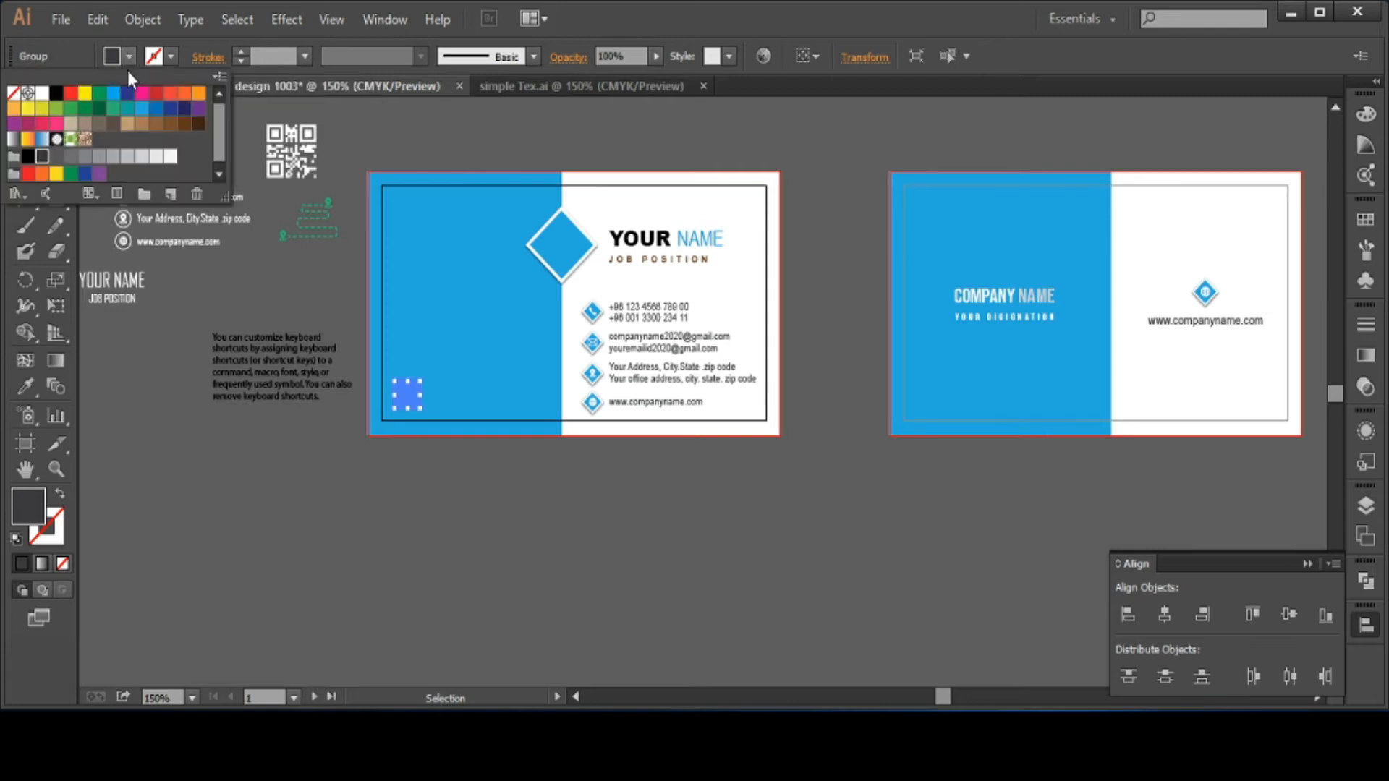
left_click(57, 94)
left_click(397, 531)
Fill the front card's QR code with white.
left_click_drag(332, 329, 510, 482)
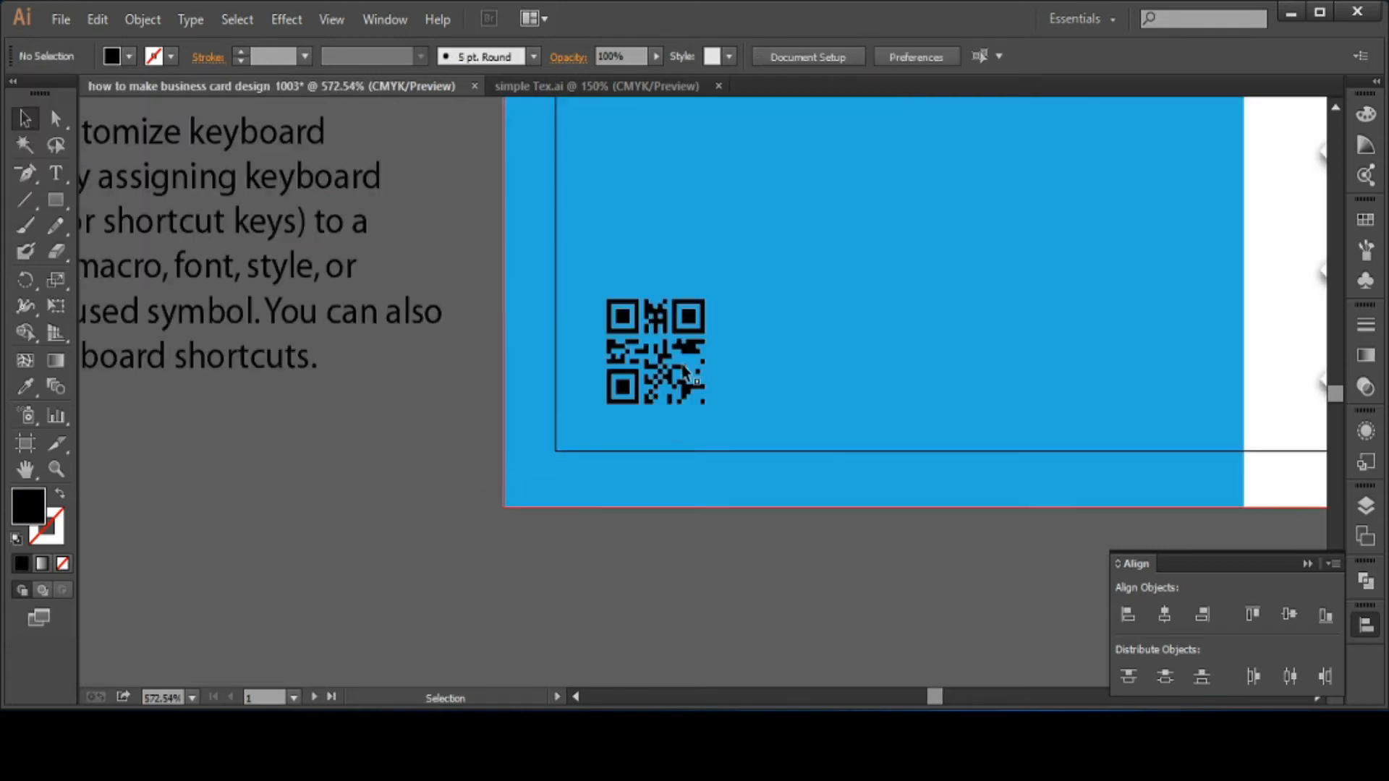
double_click(637, 322)
left_click(129, 56)
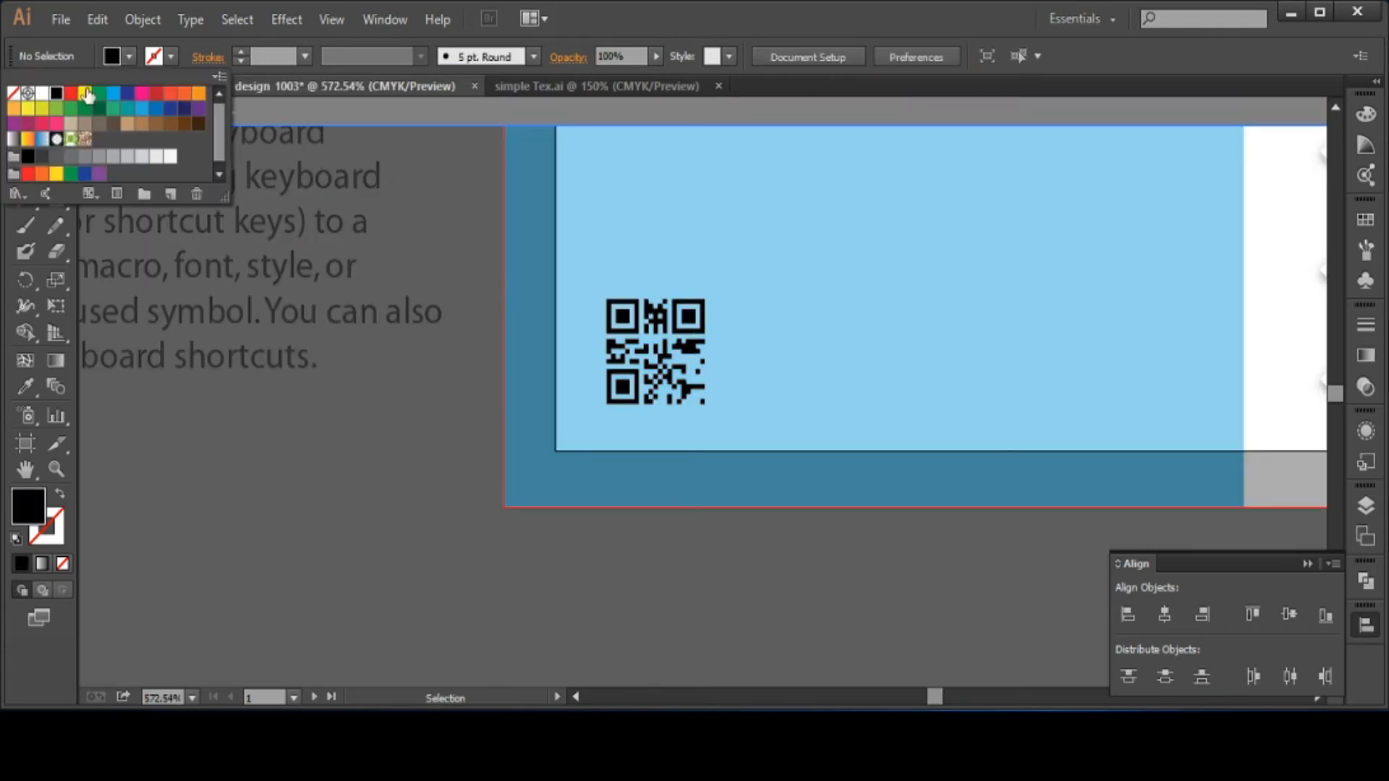
left_click(403, 497)
double_click(281, 473)
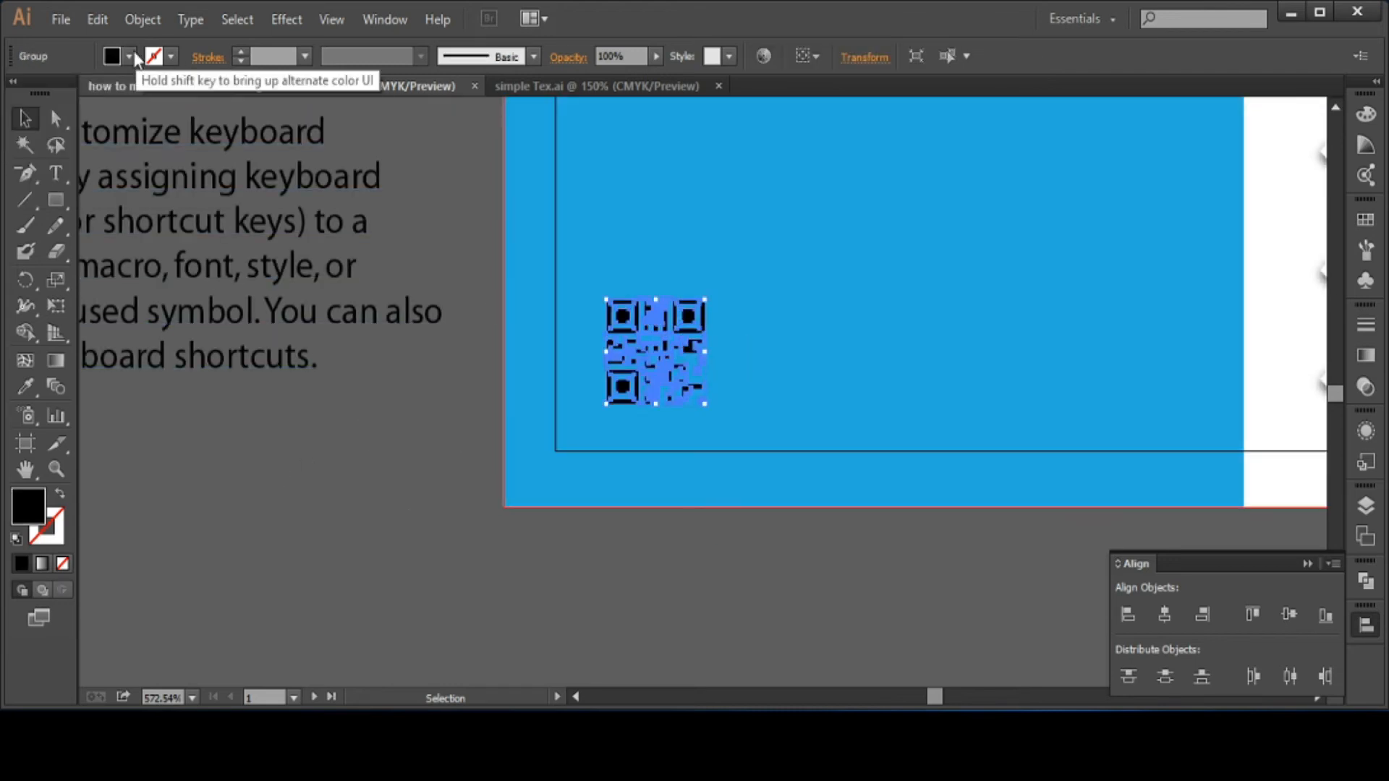
left_click(129, 57)
left_click(42, 92)
left_click(444, 460)
left_click(570, 562)
Open the logo collection file all logo design channel.ai.
key("ctrl+minus")
key("ctrl+minus")
key("ctrl+minus")
scroll(790, 334, "up", 2)
scroll(941, 371, "right", 4)
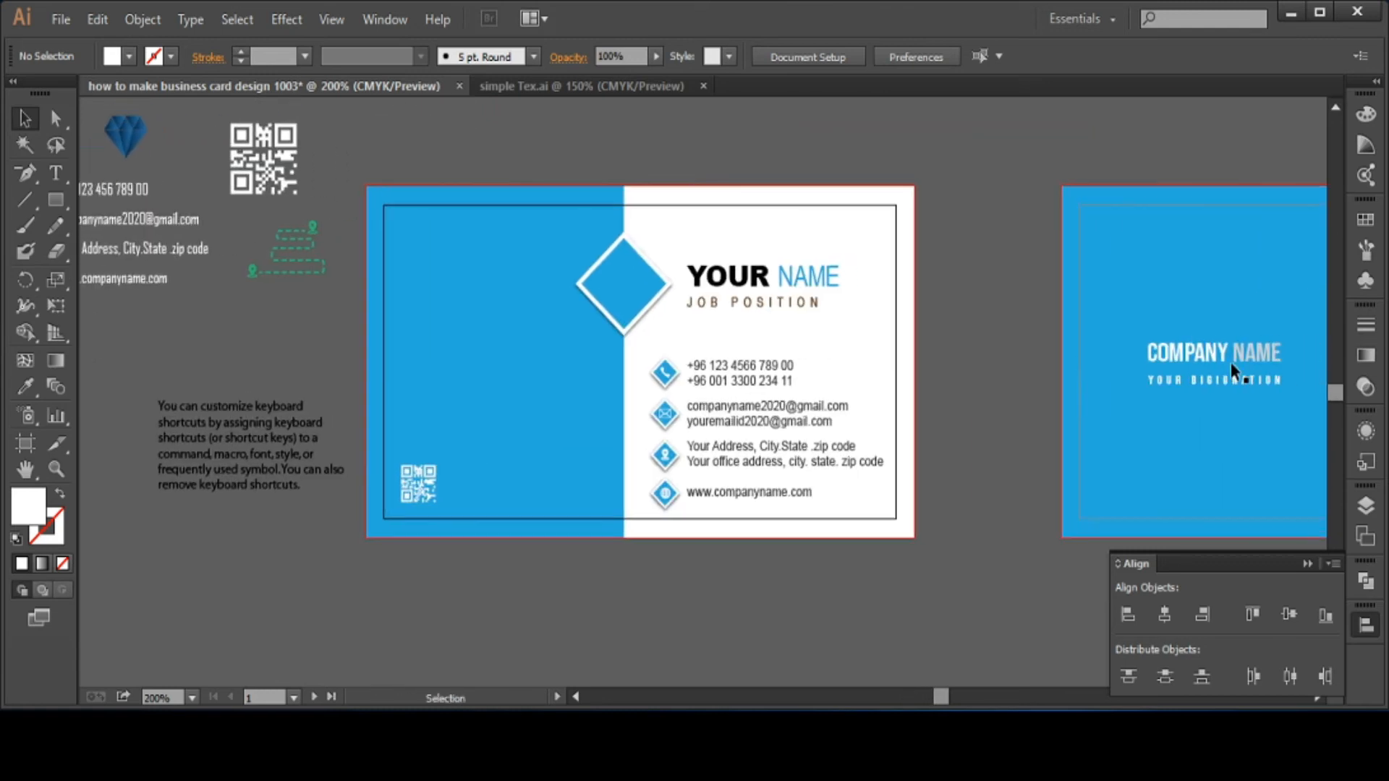
left_click(441, 379, "alt")
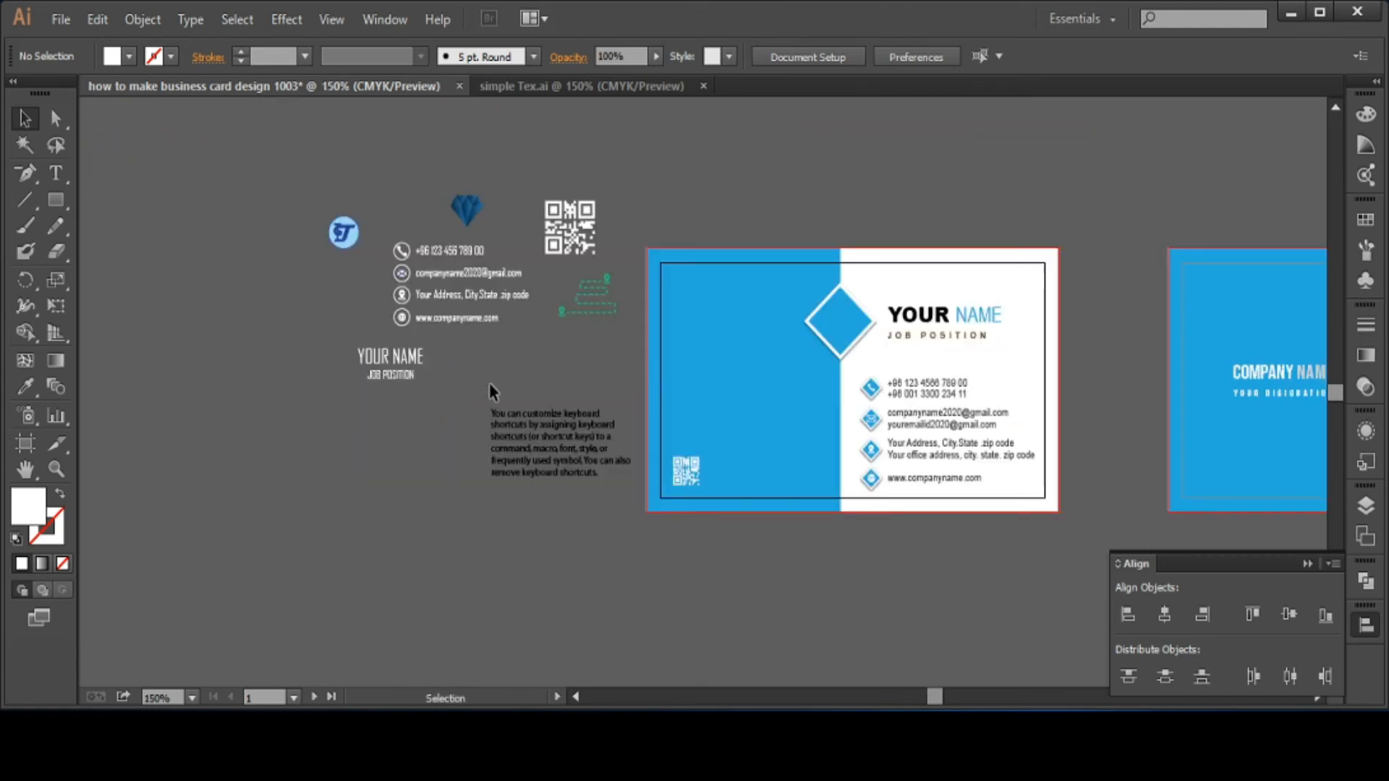
left_click(67, 16)
mouse_move(132, 106)
left_click(471, 154)
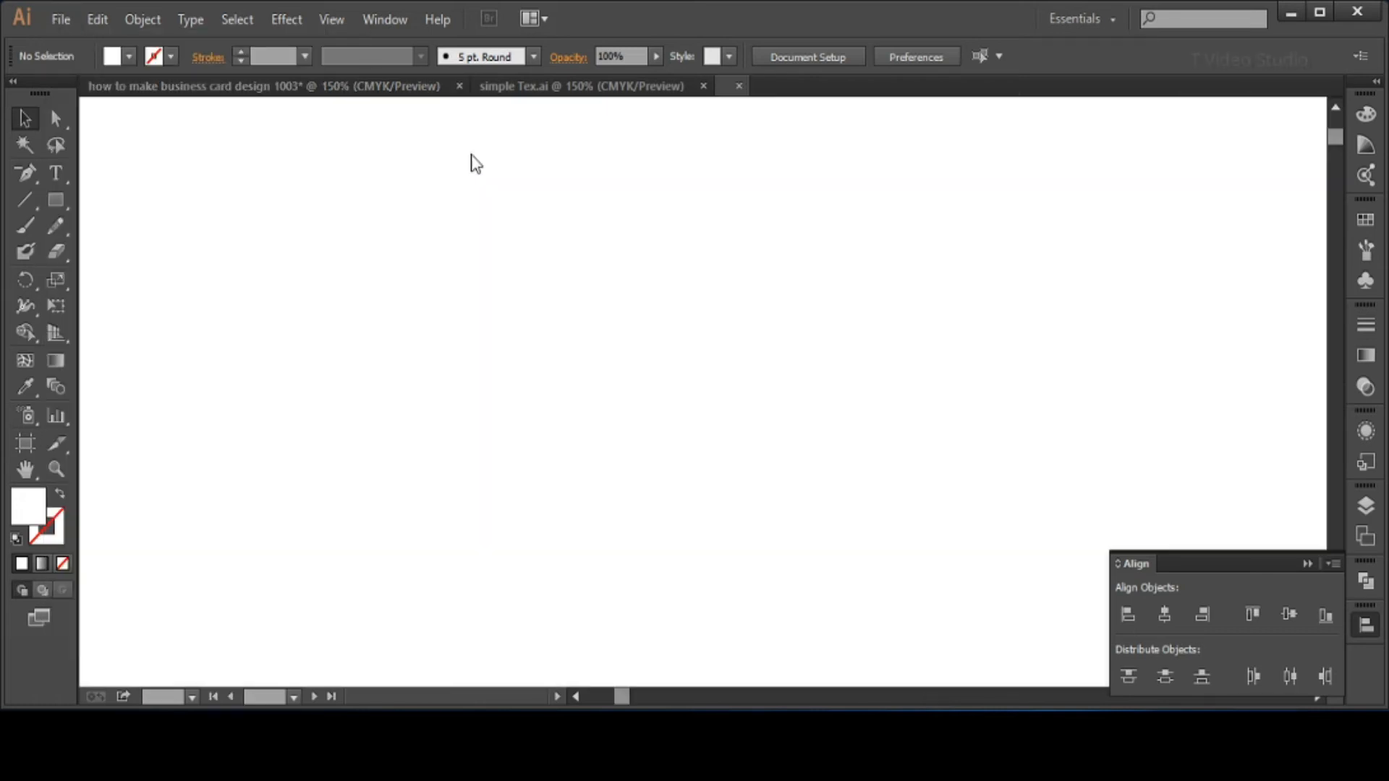
Copy the red-orange pill-shaped TVS logo from the logo collection into the business card document.
left_click(708, 379)
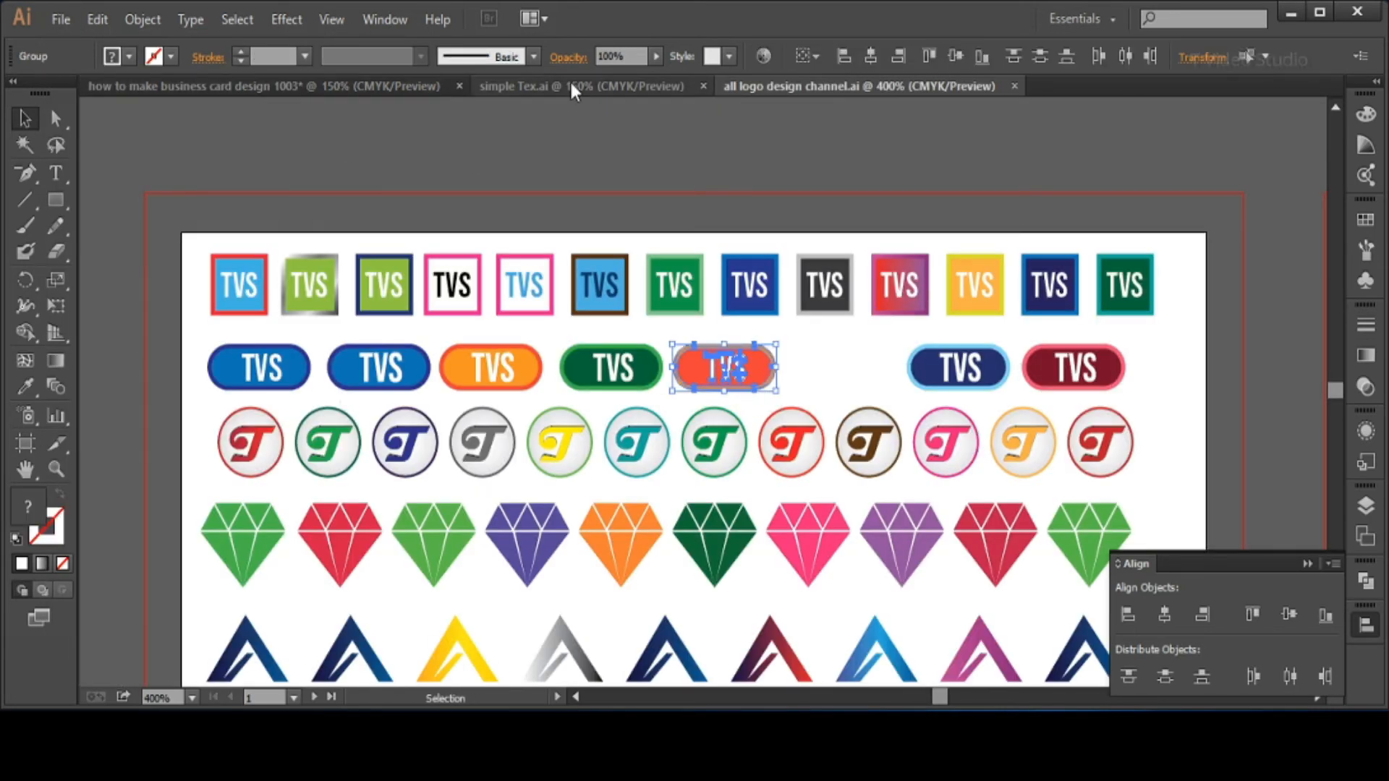
left_click(333, 85)
key("ctrl+v")
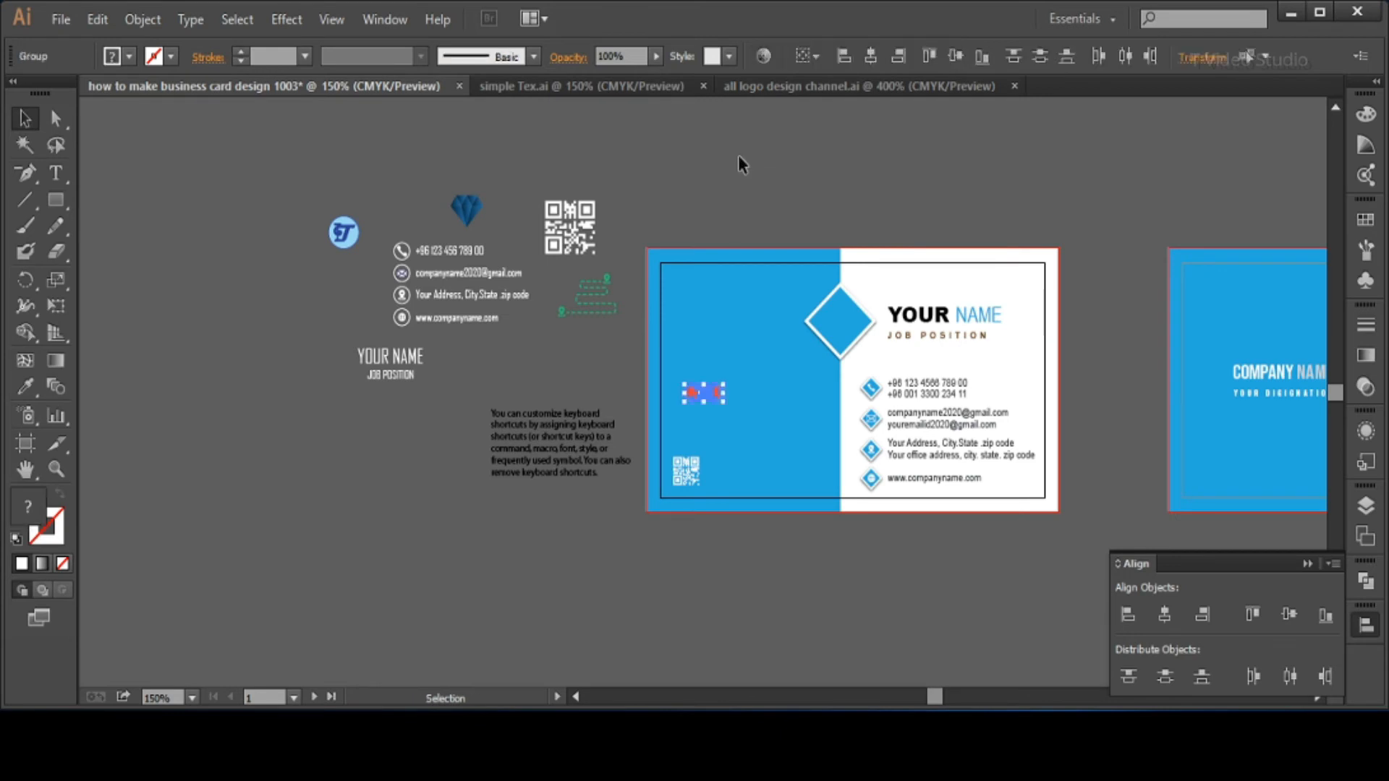
Delete all leftover logos, icons and sample texts lying beside the front card.
left_click(607, 499)
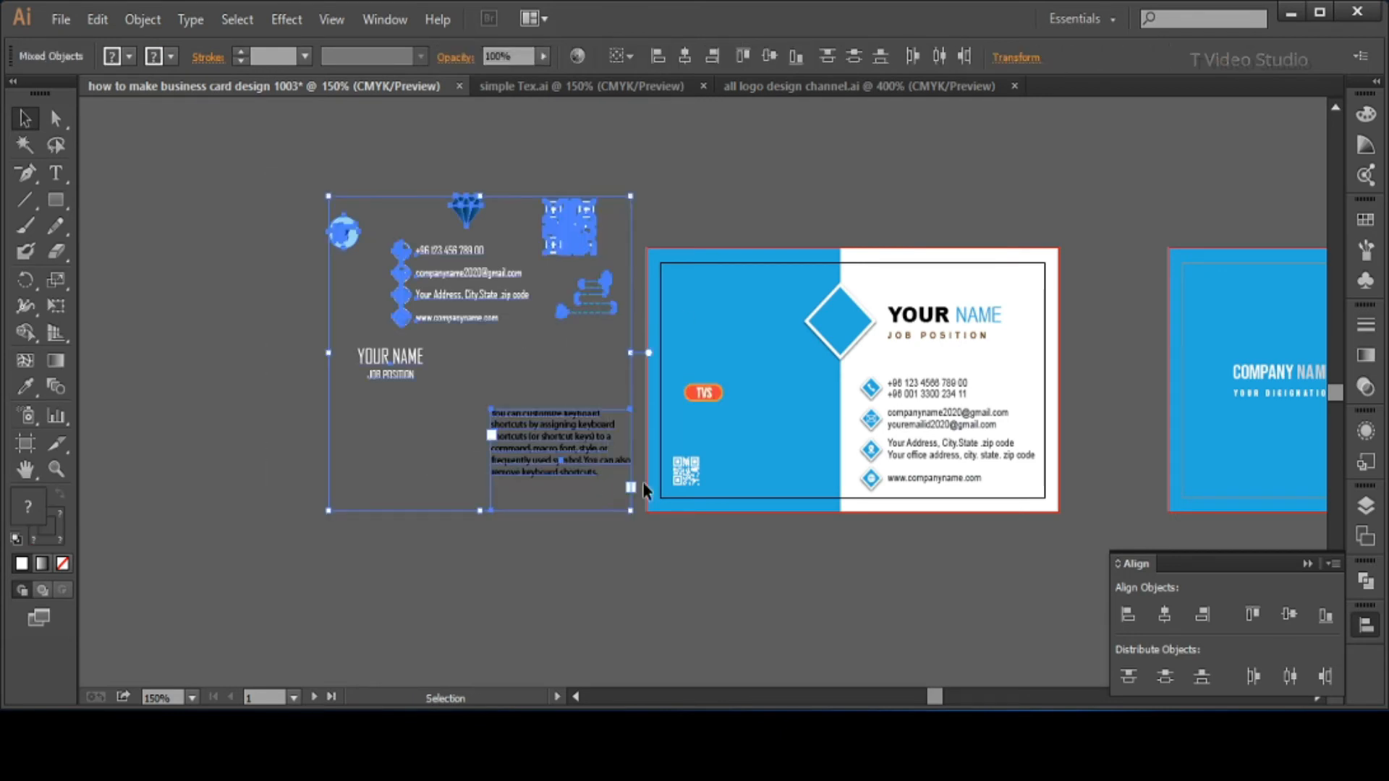
key("Delete")
scroll(817, 568, "up", 3)
scroll(818, 568, "right", 3)
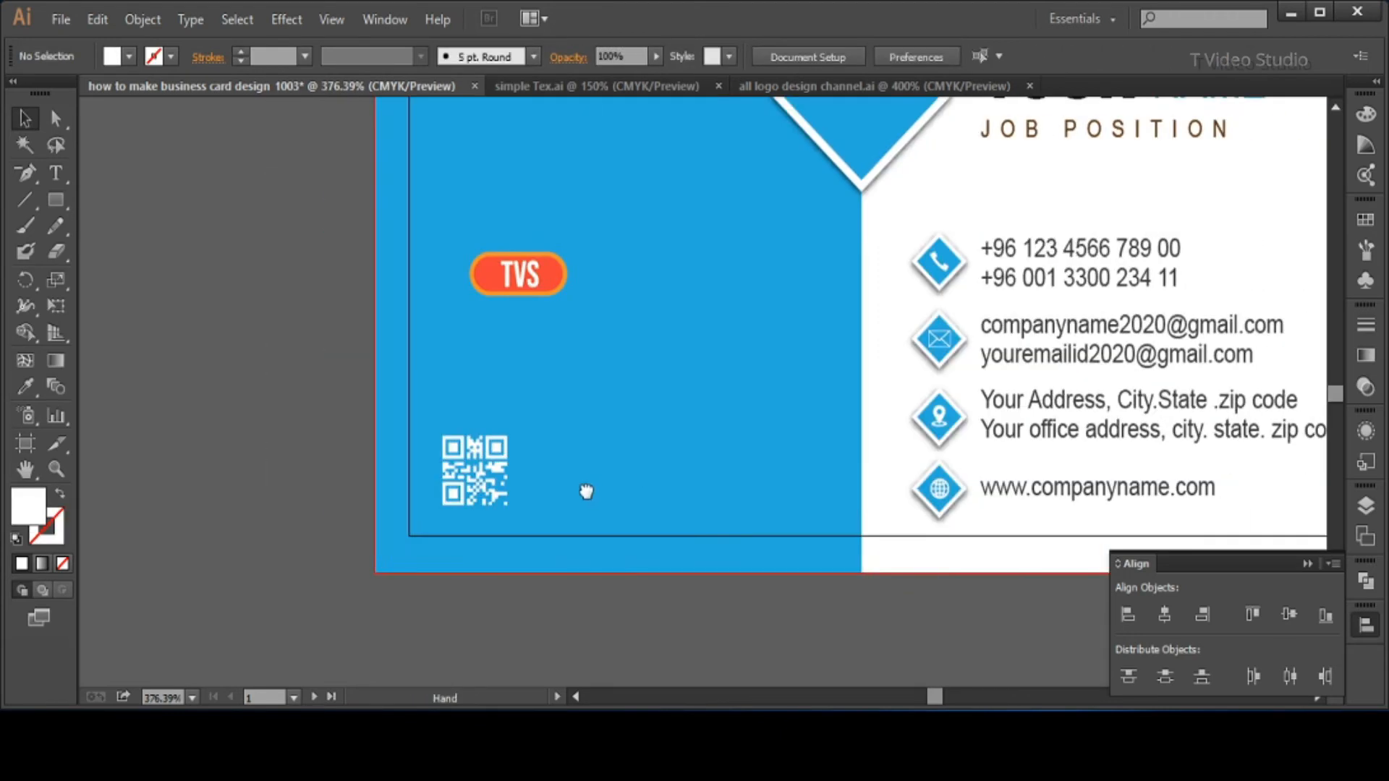
scroll(586, 490, "up", 2)
scroll(552, 527, "down", 1)
scroll(835, 344, "down", 2)
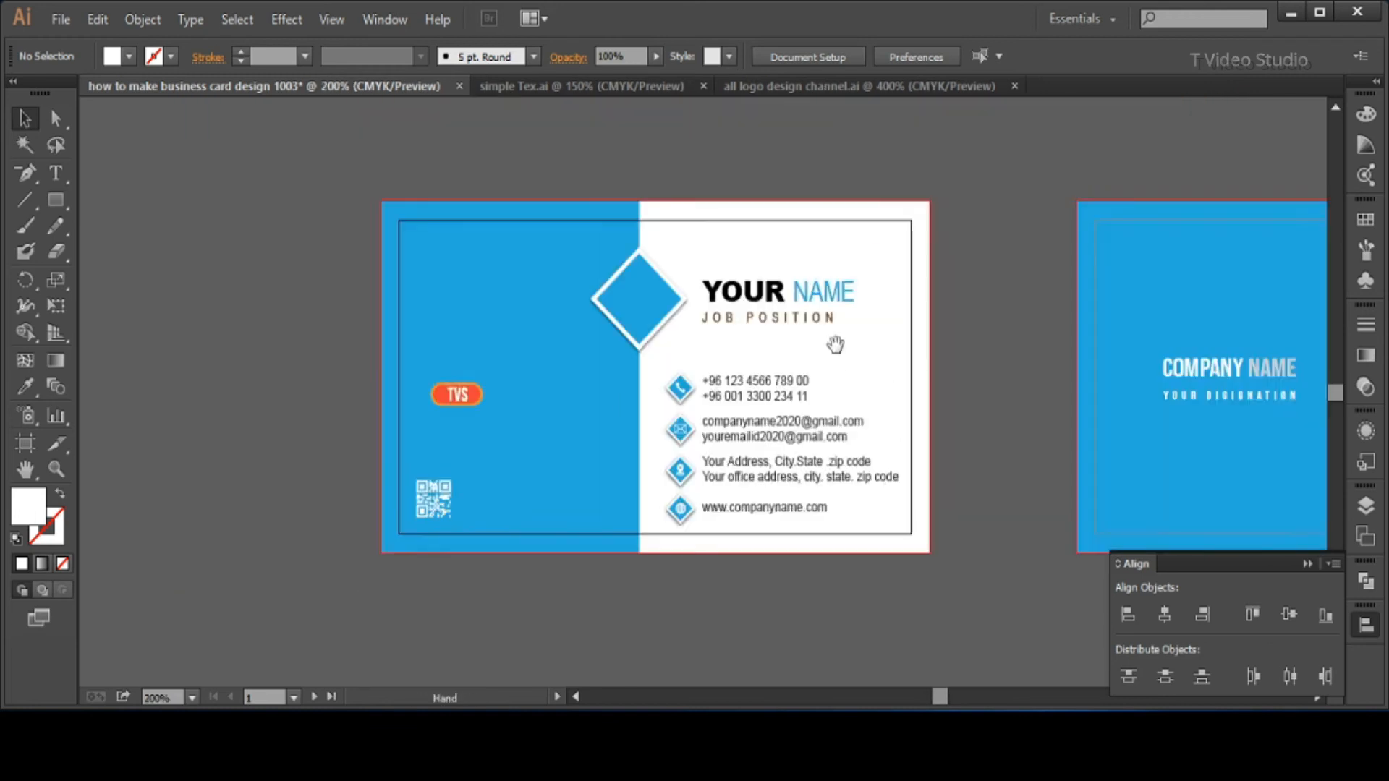
Copy the back card's company name block to the front card, beside the QR code.
scroll(723, 320, "right", 2)
left_click_drag(1135, 328, 443, 450)
left_click(583, 618)
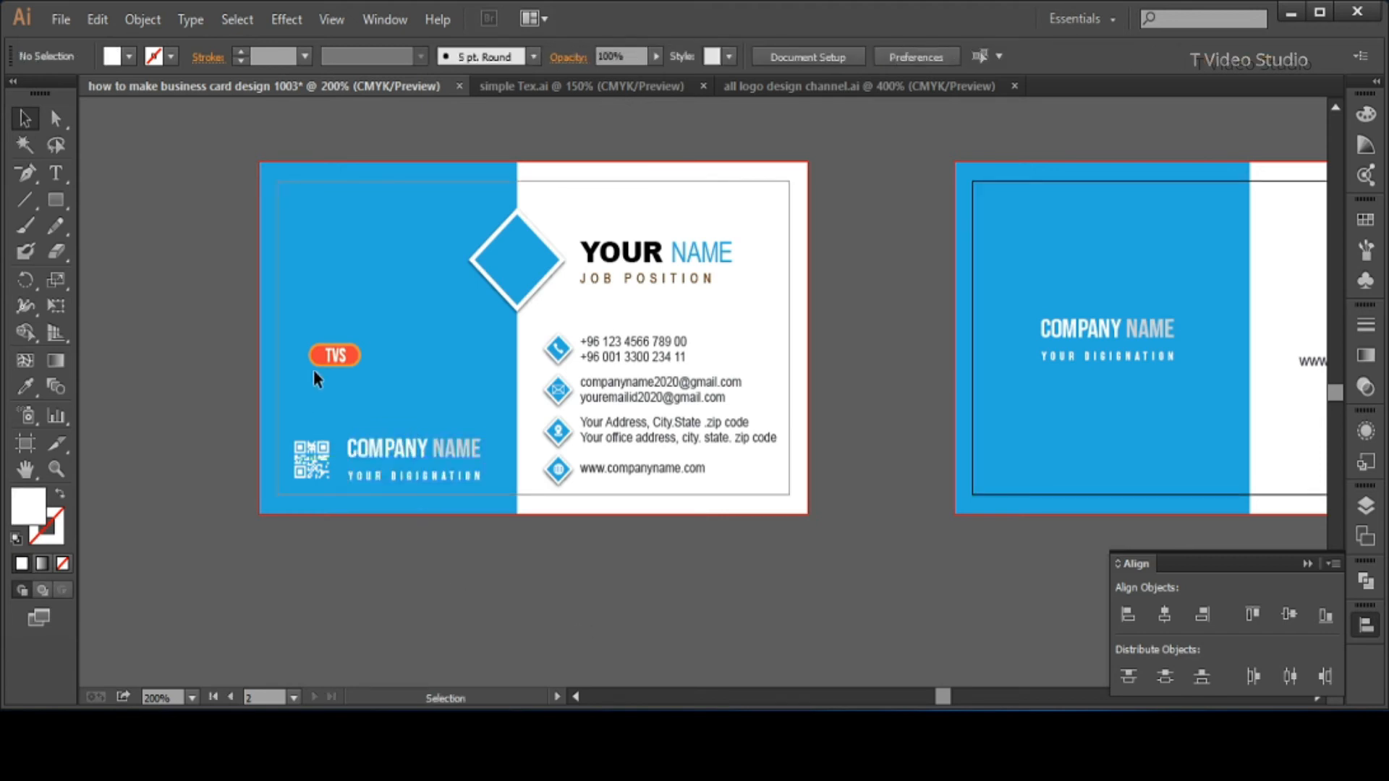
Fill the red interior of the TVS logo's pill with white.
left_click(332, 357)
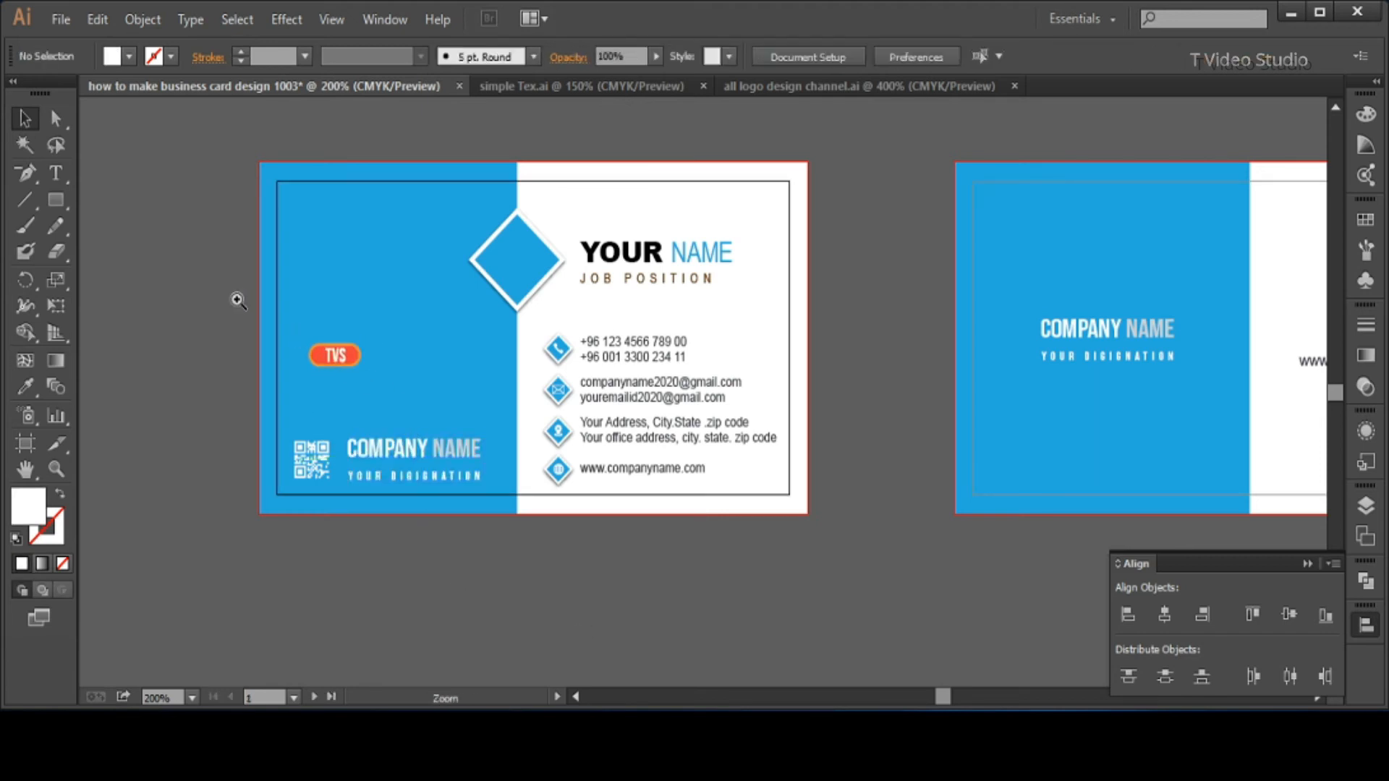
left_click_drag(238, 300, 437, 423)
left_click(763, 352)
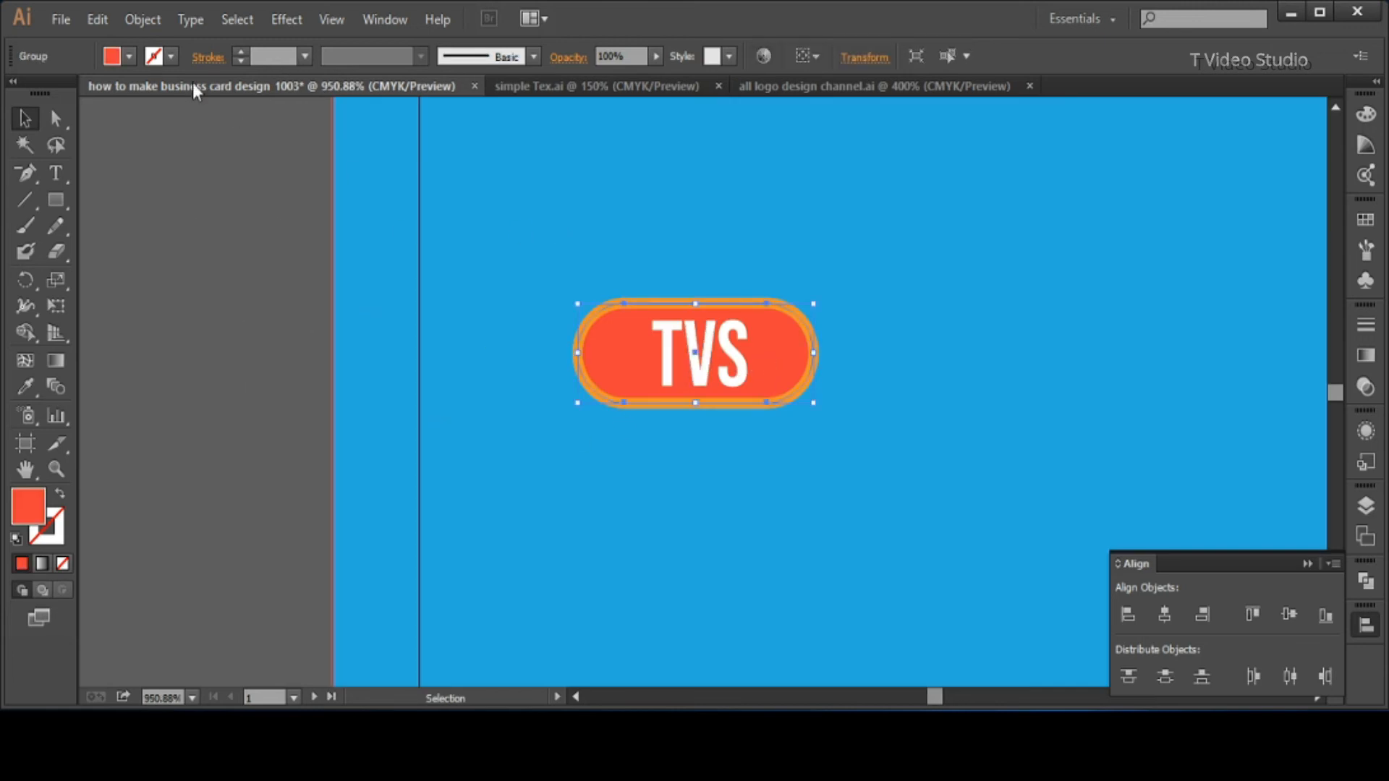
left_click(125, 55)
left_click(38, 102)
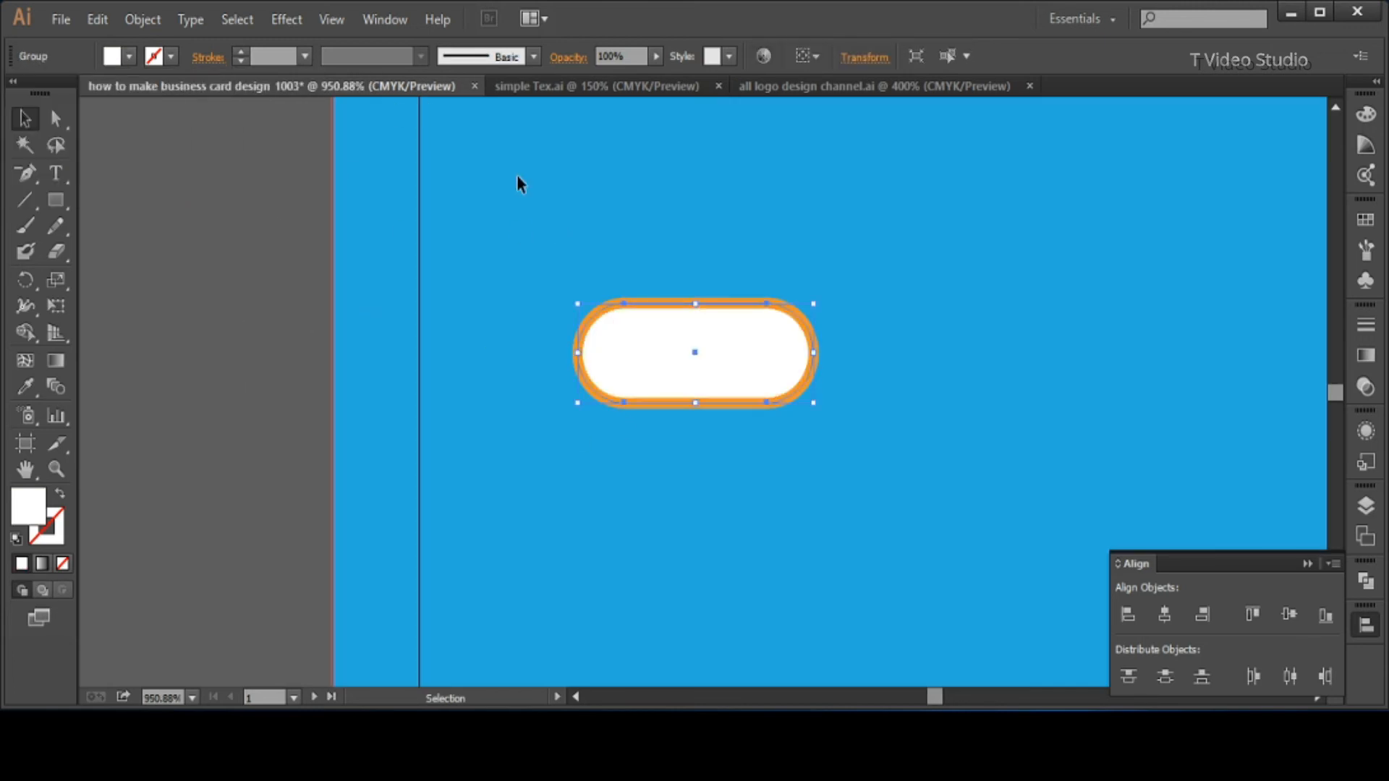
Fill the TVS letters of the logo with light blue.
left_click(669, 351)
left_click(125, 56)
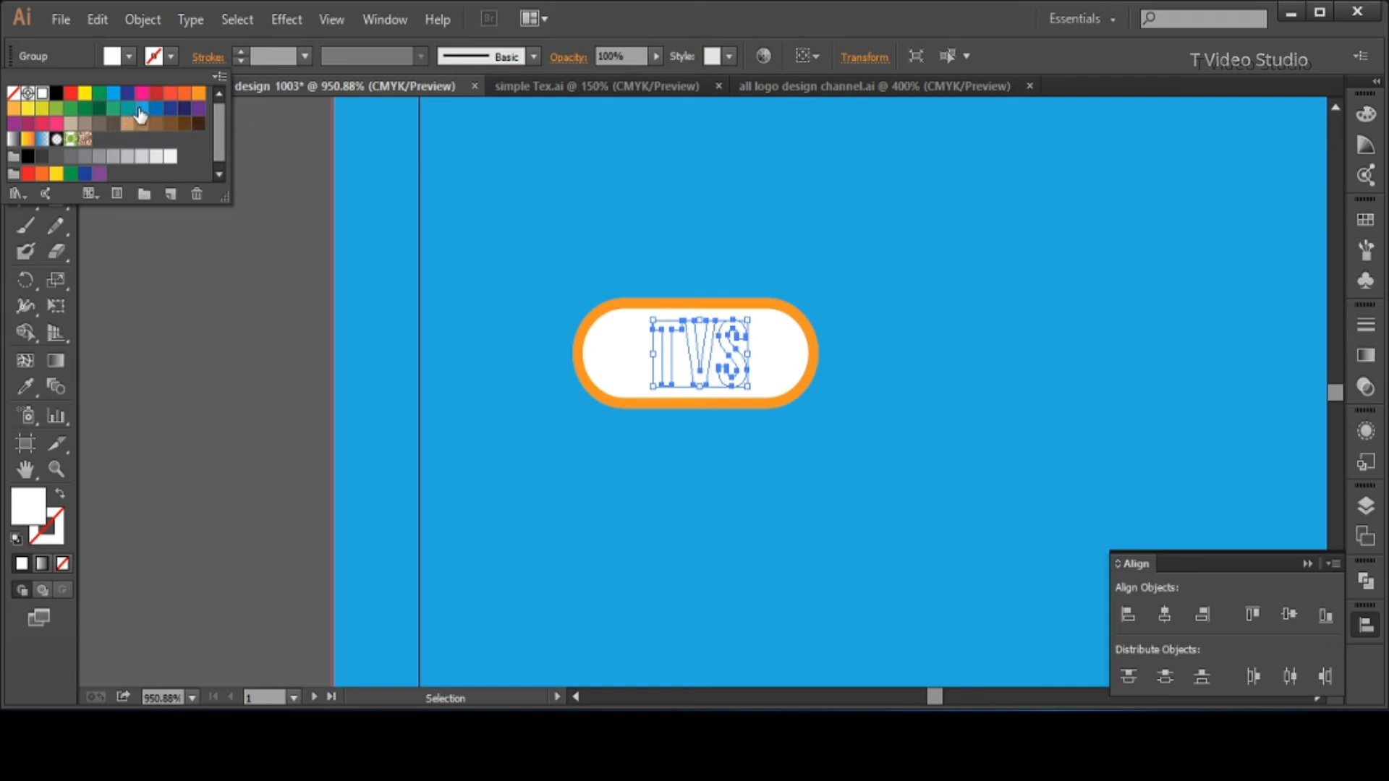
left_click(111, 102)
left_click(609, 254)
Change the orange border of the TVS logo's pill to dark blue.
left_click(601, 306)
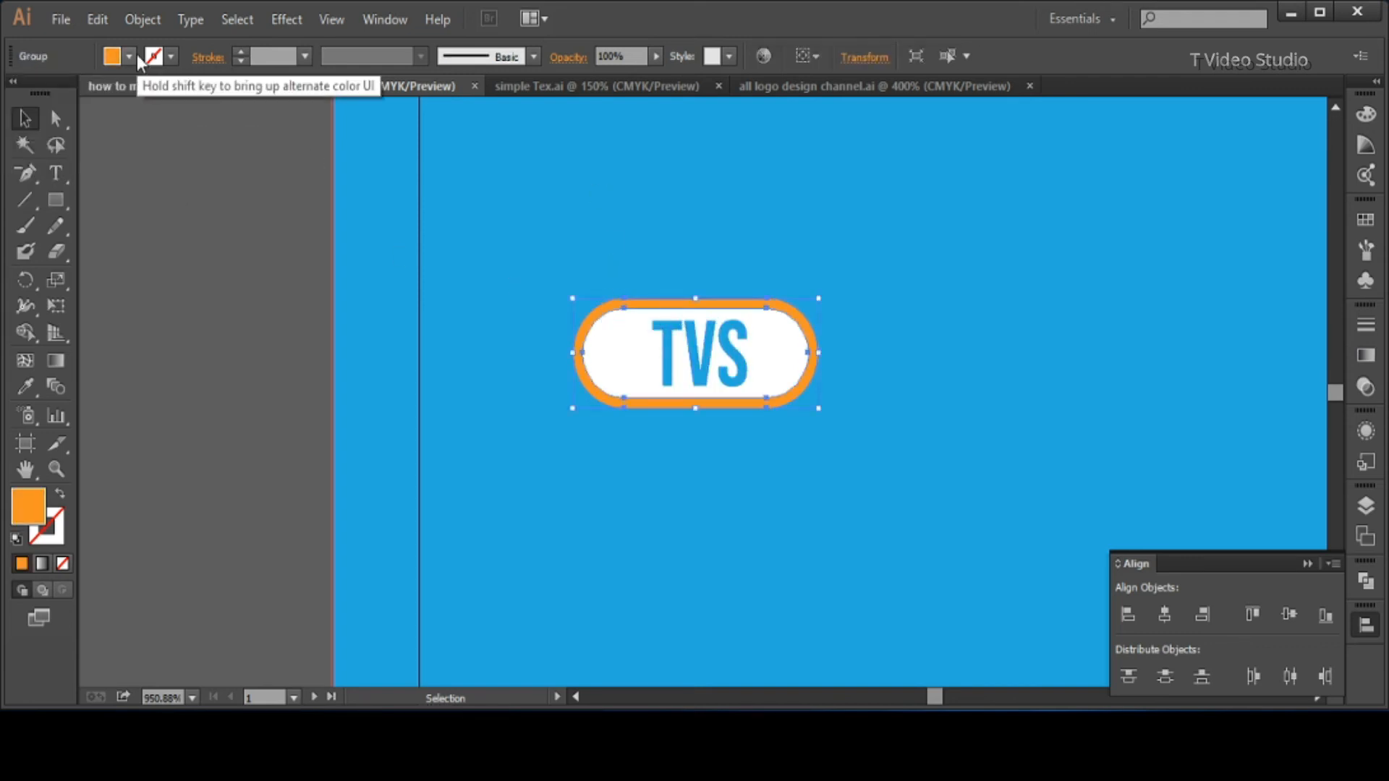
left_click(129, 57)
left_click(171, 108)
left_click(505, 244)
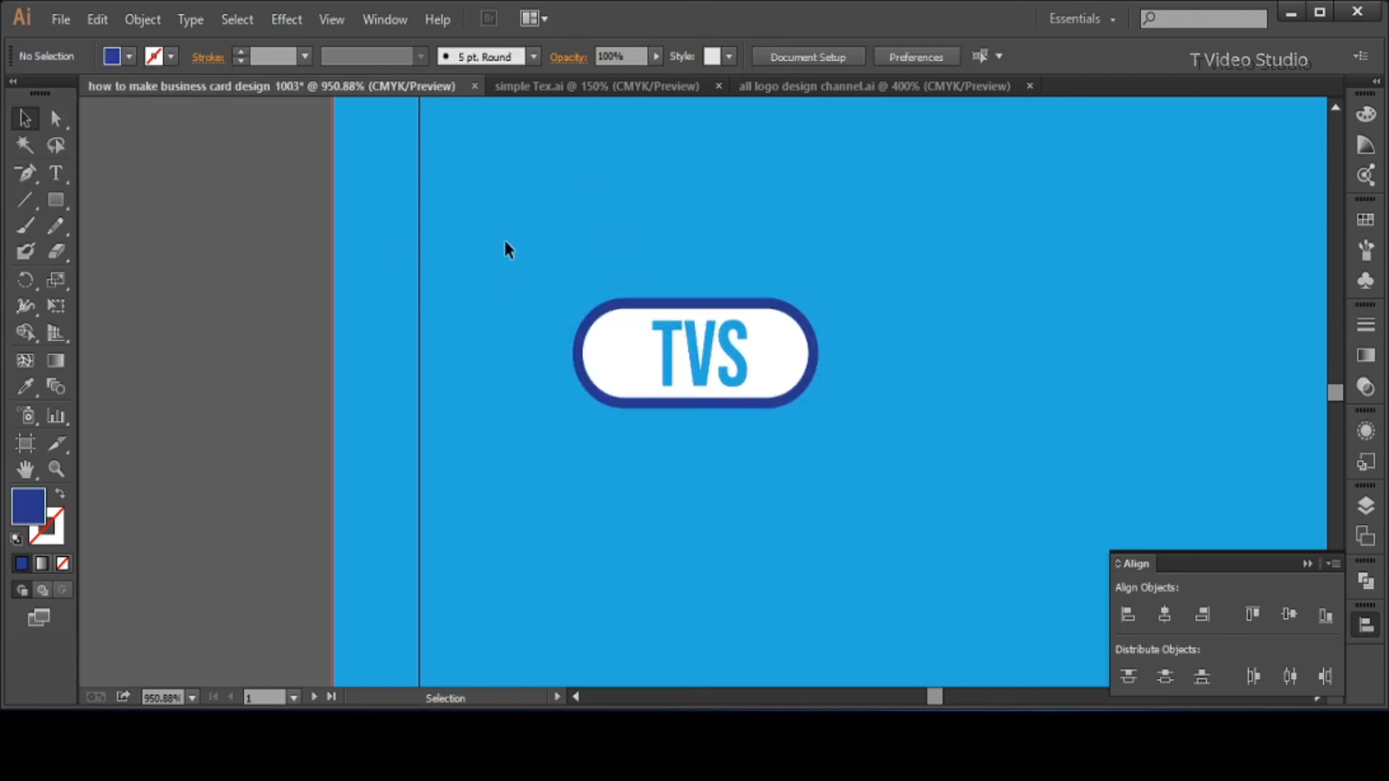
Move the whole TVS logo just above the company name on the front card, centred over it.
left_click_drag(505, 244, 769, 441)
left_click(760, 364, "ctrl+alt")
left_click(760, 364, "ctrl+alt")
left_click(760, 364, "ctrl+alt")
left_click_drag(586, 436, 671, 497)
left_click(732, 452)
key("ctrl+z")
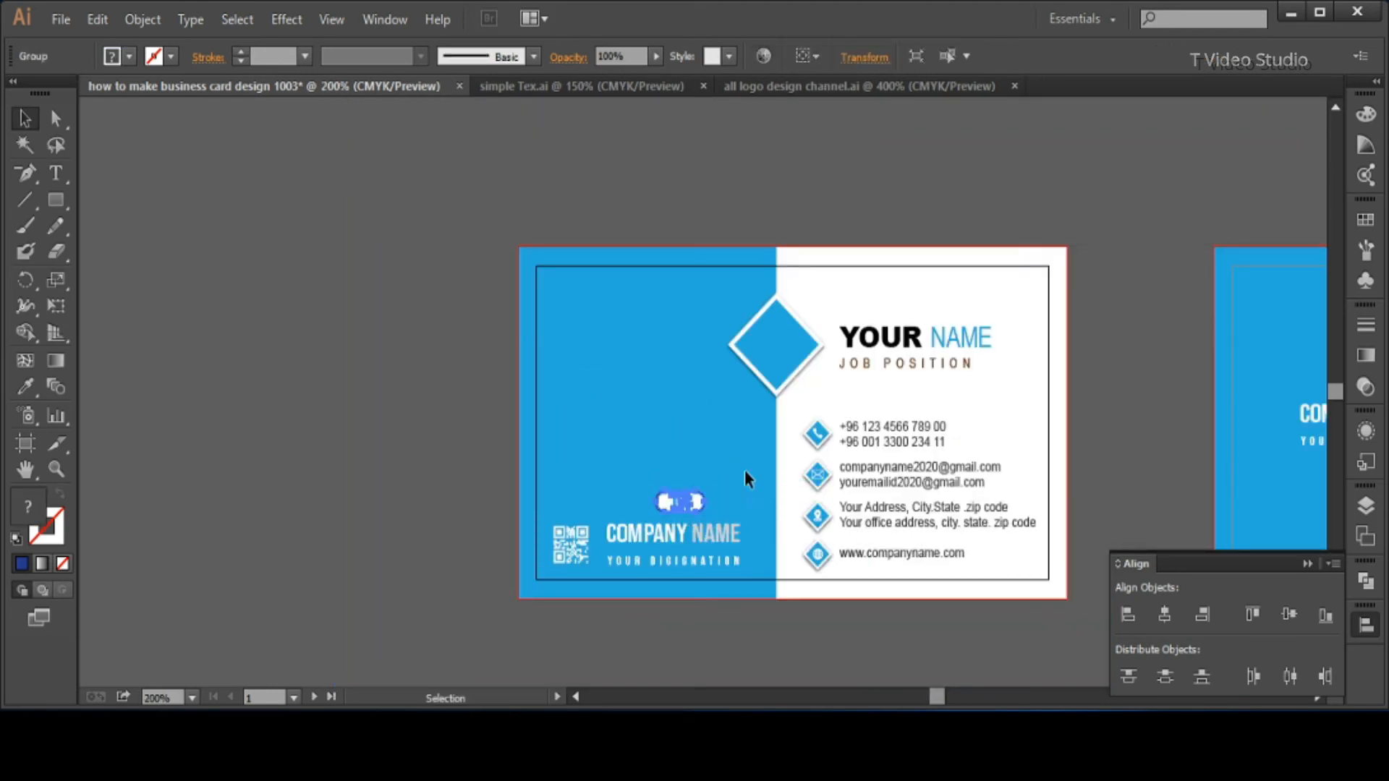
left_click(748, 467)
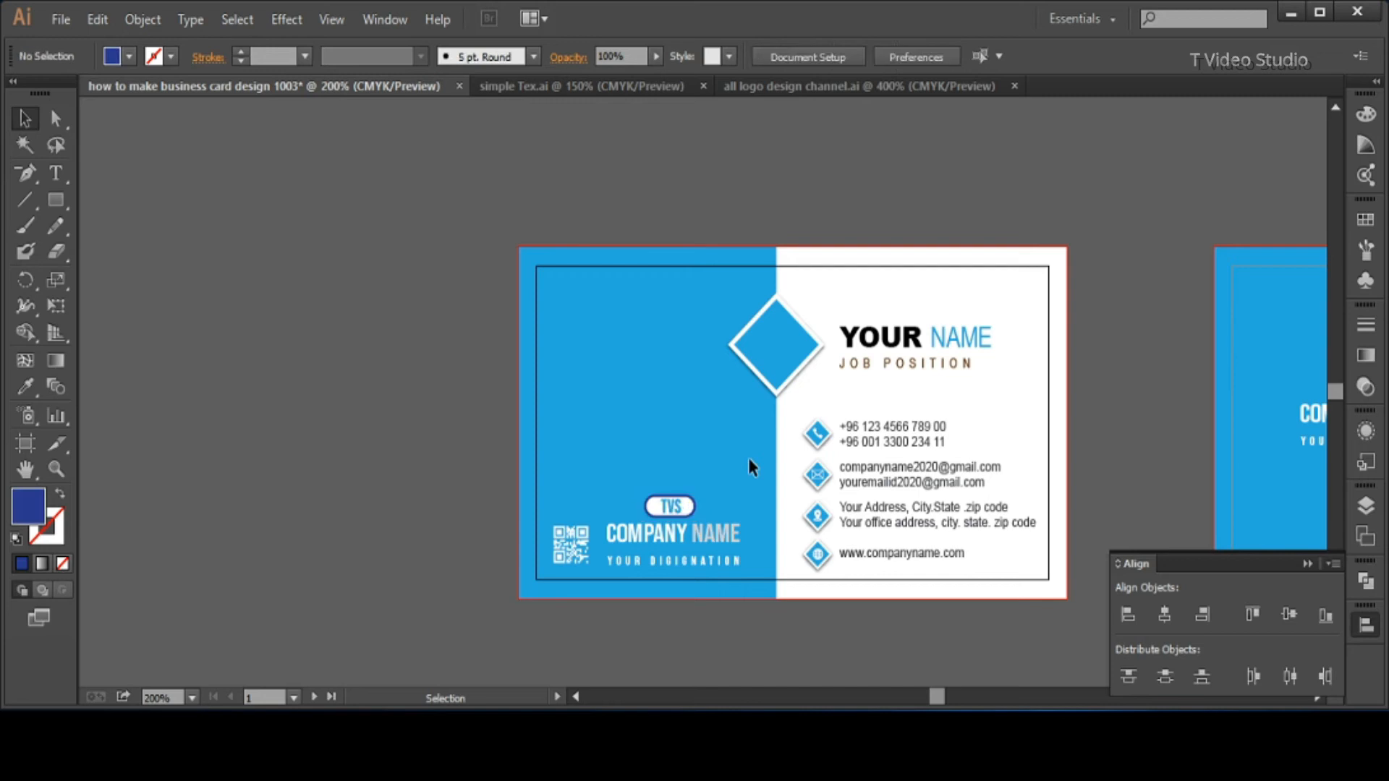
Move the TVS logo and company name block up to the middle of the front card's blue area.
left_click_drag(680, 517, 678, 428)
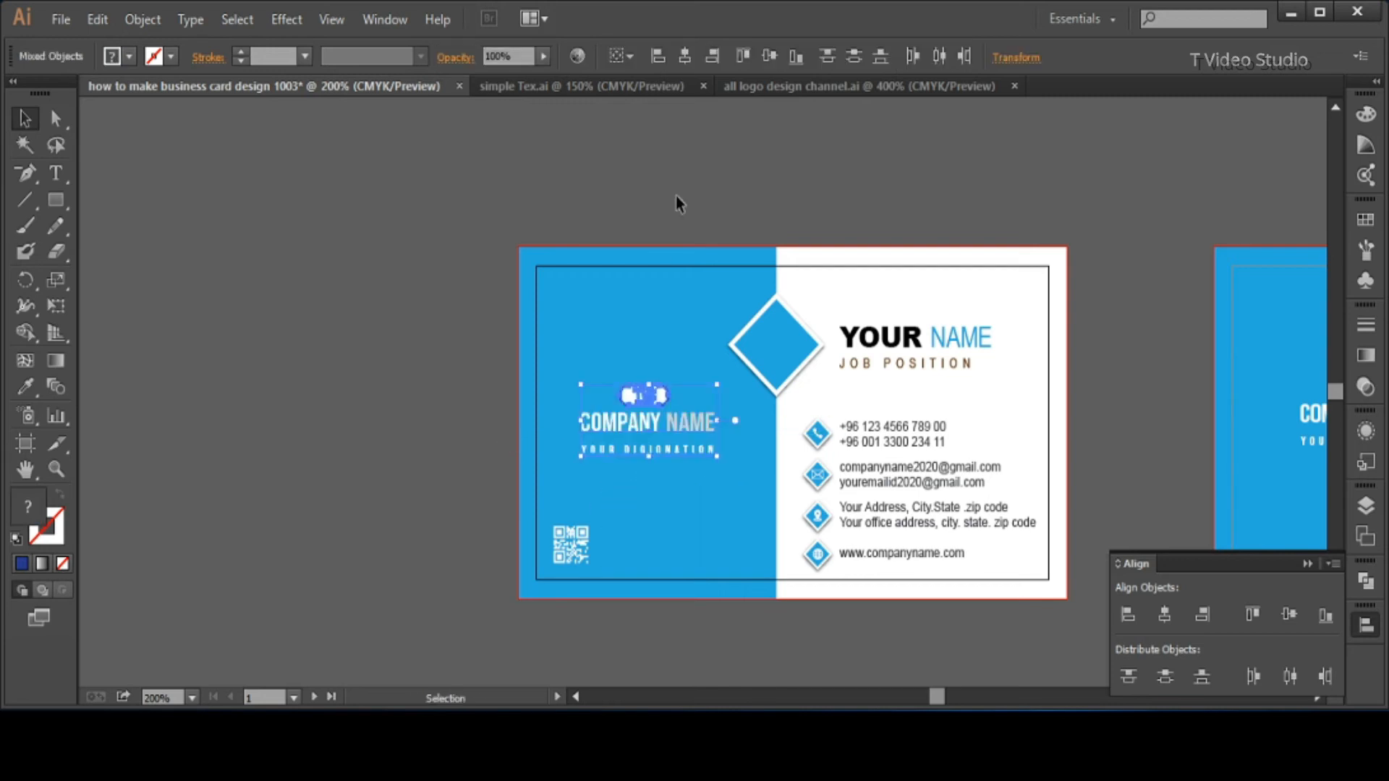
left_click(676, 195)
key("ctrl+z")
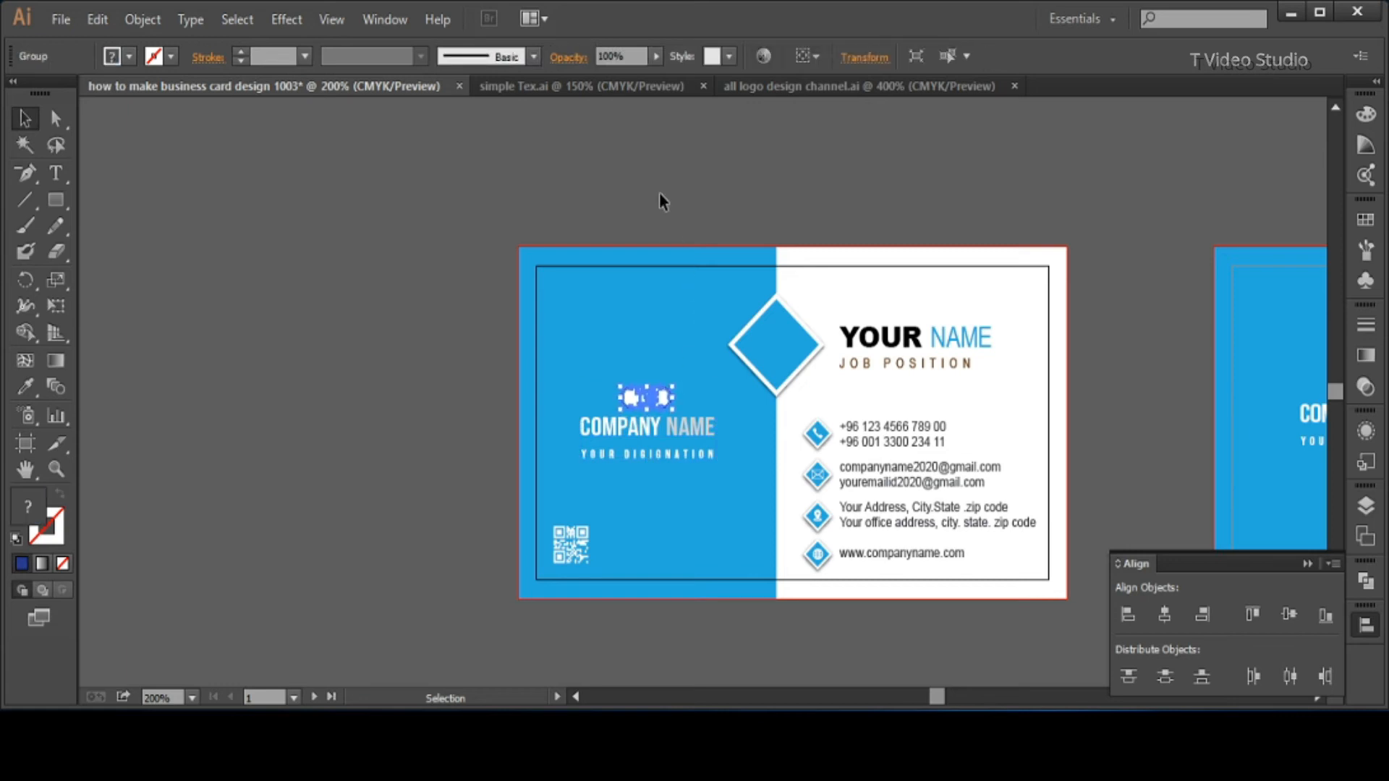
left_click(677, 363)
Fill the white interior of the TVS logo's pill with light blue.
left_click_drag(391, 301, 804, 651)
left_click_drag(655, 216, 901, 409)
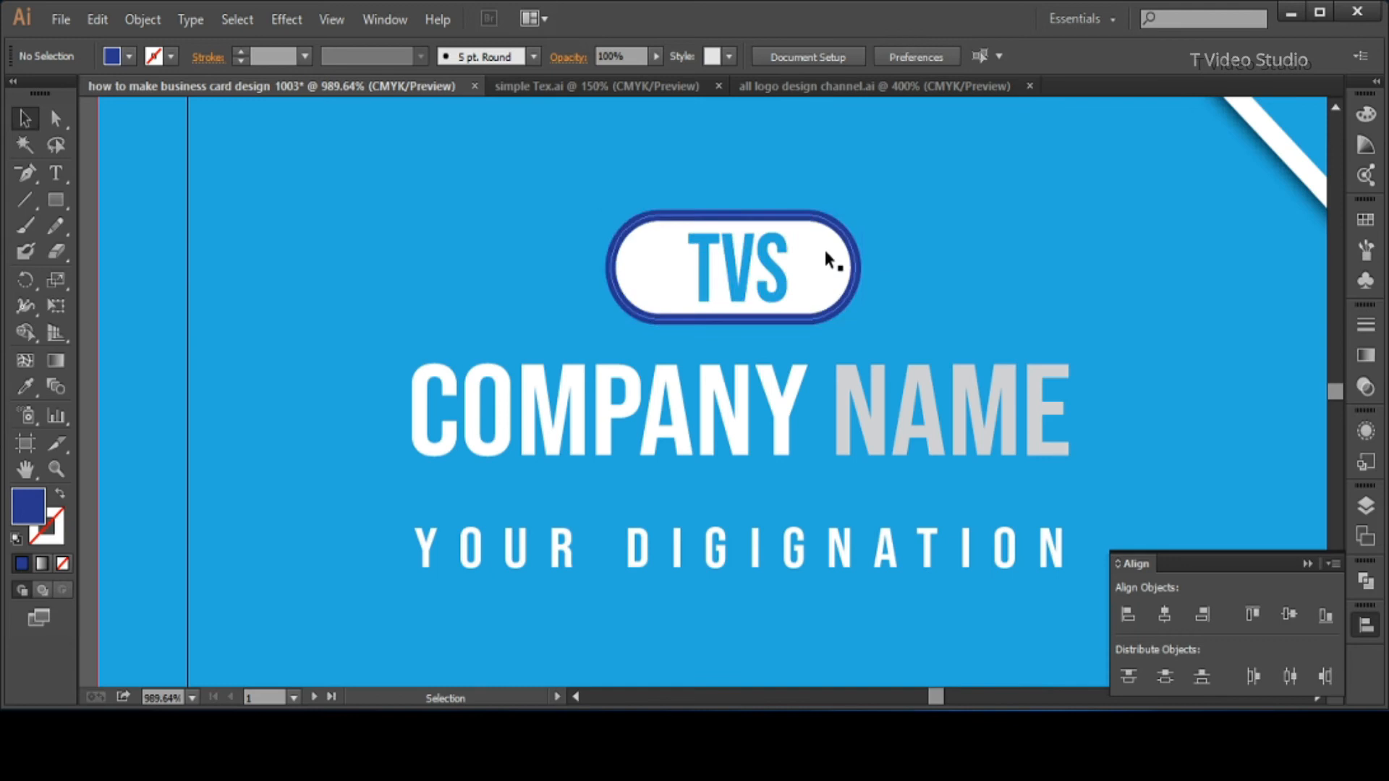
right_click(847, 265)
key("Escape")
left_click(919, 273)
left_click(827, 269)
left_click(129, 55)
left_click(142, 115)
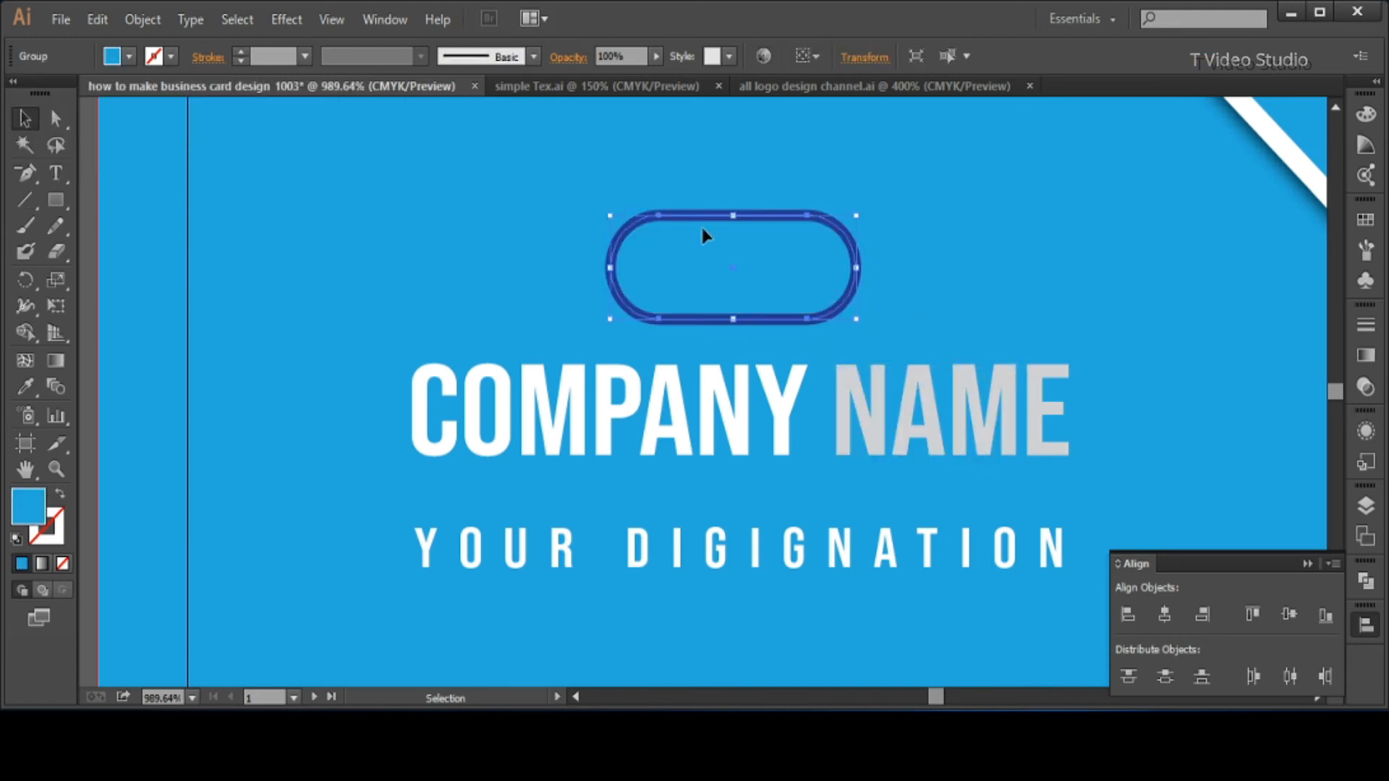
Recolour the TVS letters and the pill border of the front card's logo to white.
left_click(129, 56)
left_click(39, 96)
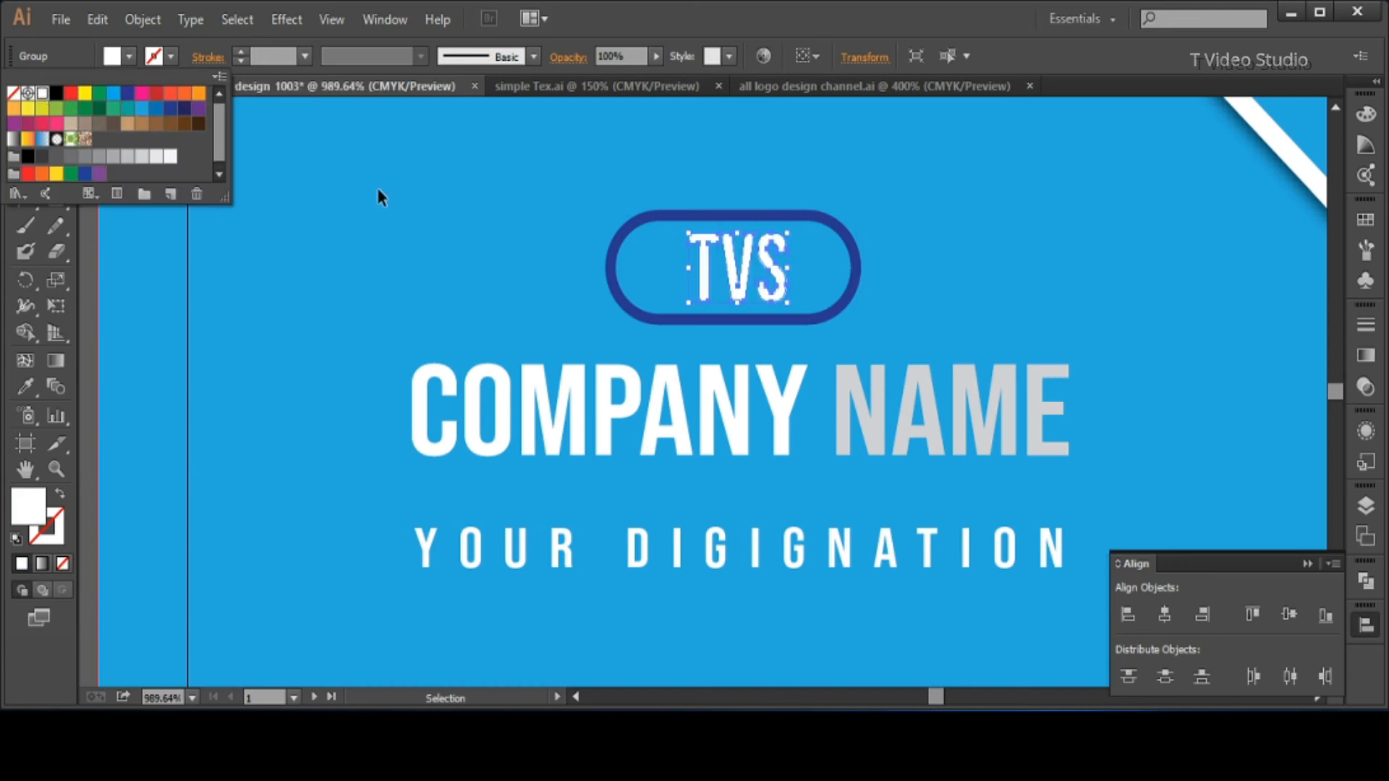
left_click(816, 218)
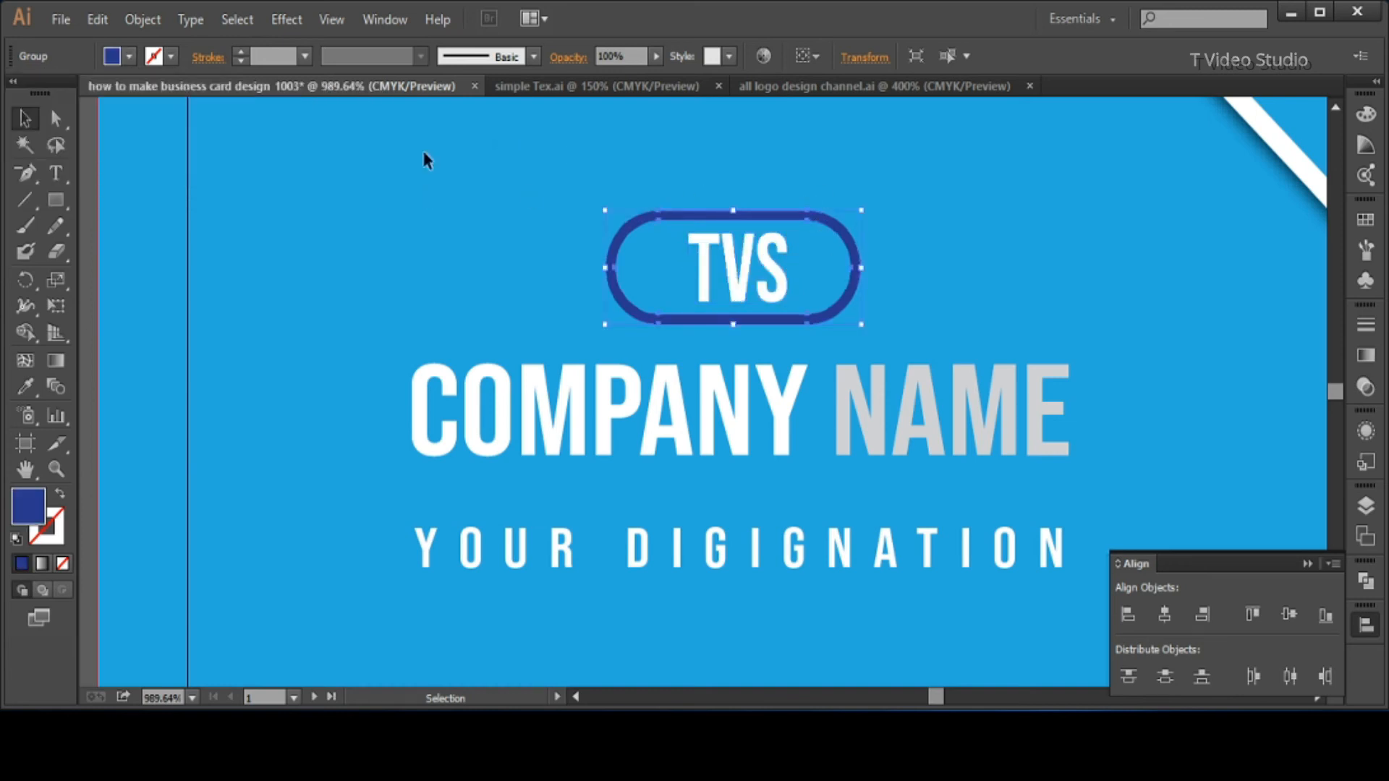
left_click(128, 55)
left_click(60, 96)
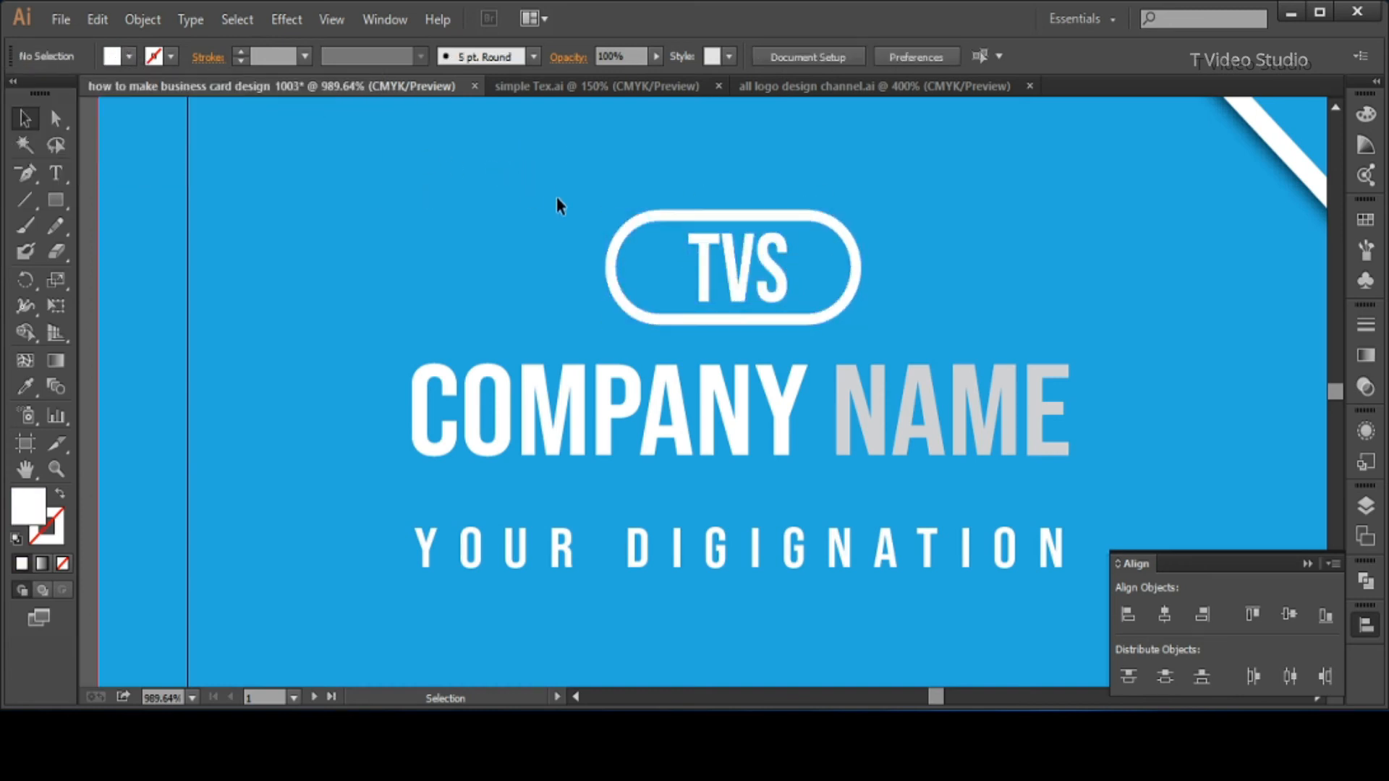
Fill the interior of the TVS logo's pill with a lighter blue than the card background.
right_click(773, 266)
left_click(950, 197)
left_click(828, 251)
left_click(129, 56)
double_click(27, 505)
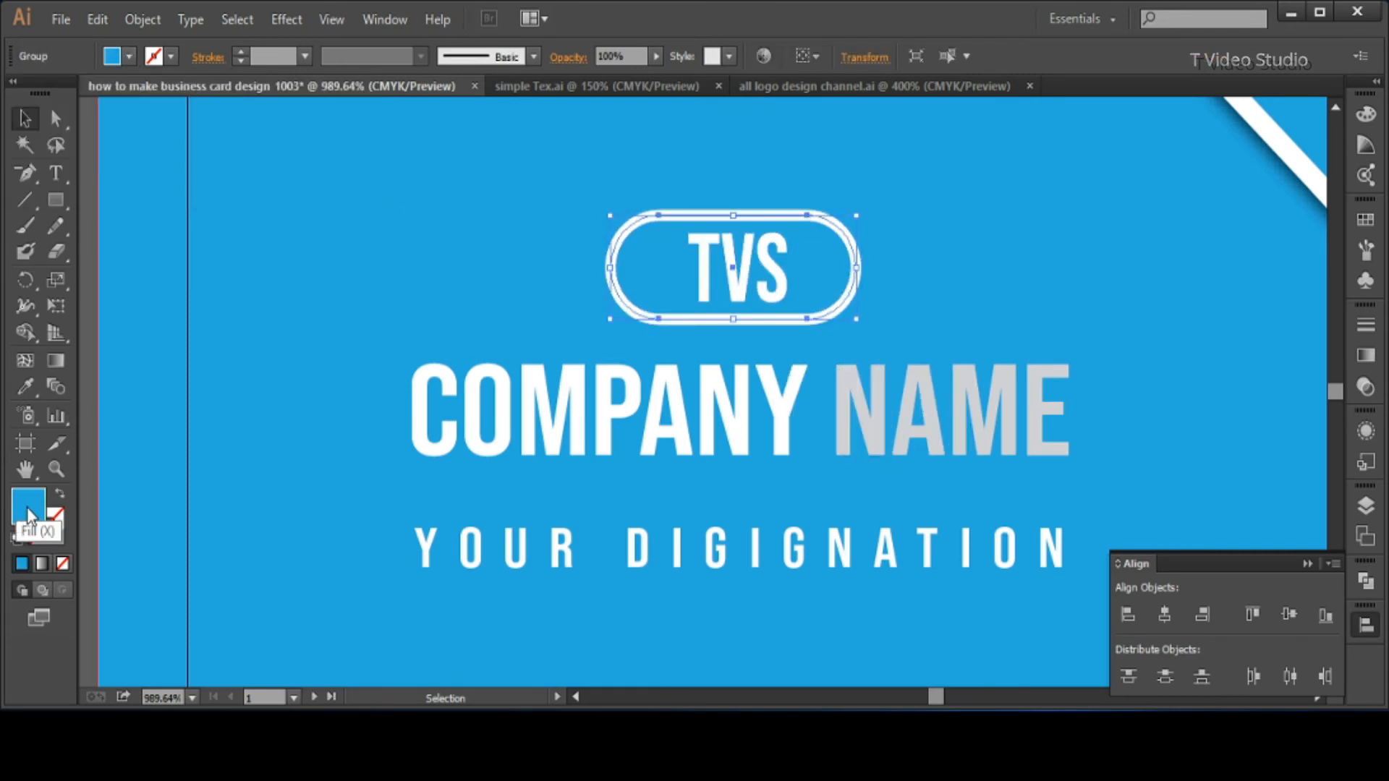
left_click(893, 350)
right_click(800, 296)
left_click(854, 399)
left_click(936, 292)
Copy the recoloured TVS logo and company name block from the front card onto the back card's blue area.
key("ctrl+minus")
key("ctrl+minus")
key("ctrl+minus")
key("ctrl+minus")
key("ctrl+minus")
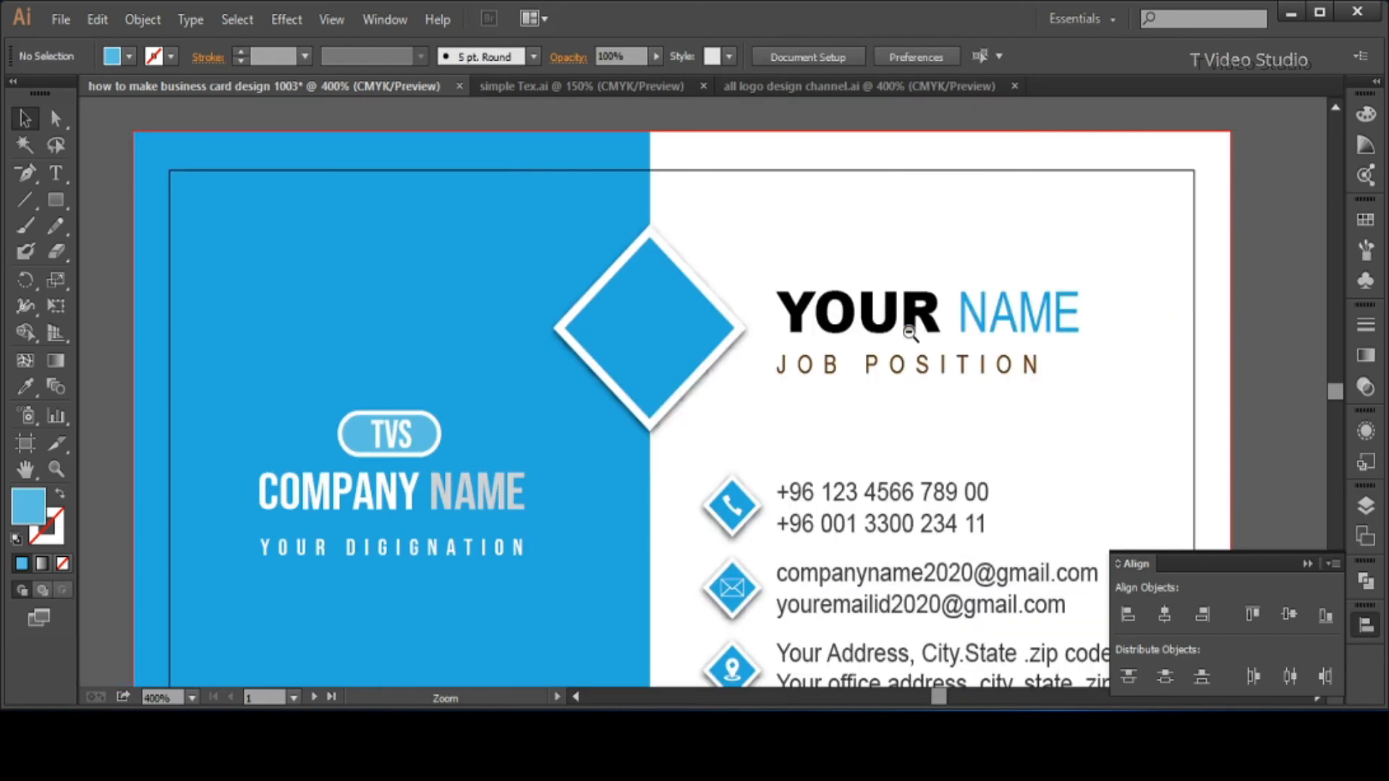
left_click_drag(713, 470, 476, 367)
left_click_drag(434, 287, 1145, 274)
left_click_drag(1178, 208, 912, 285)
key("ctrl+shift+a")
left_click_drag(895, 335, 960, 337)
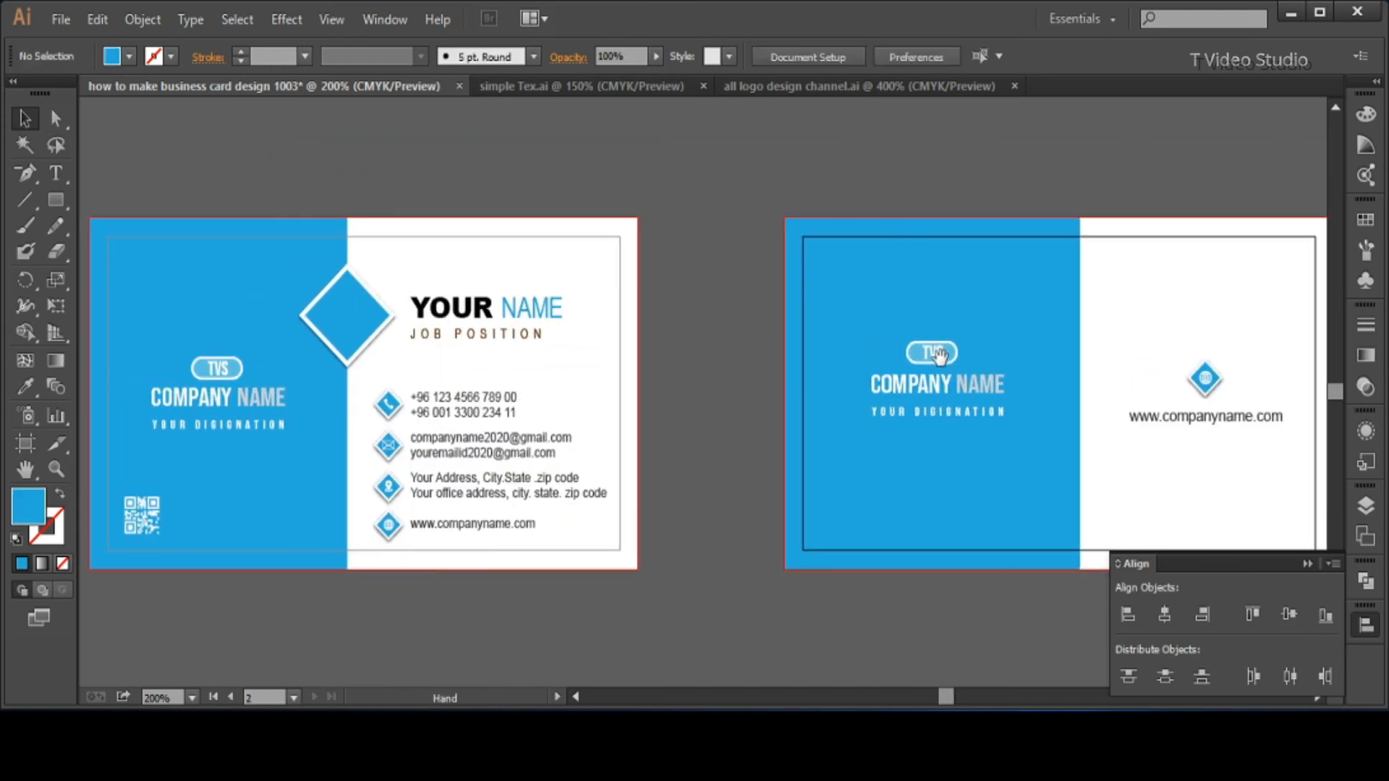
Change the website text on the back card to dark brown.
left_click(1226, 418)
left_click(129, 56)
left_click(186, 136)
left_click(645, 155)
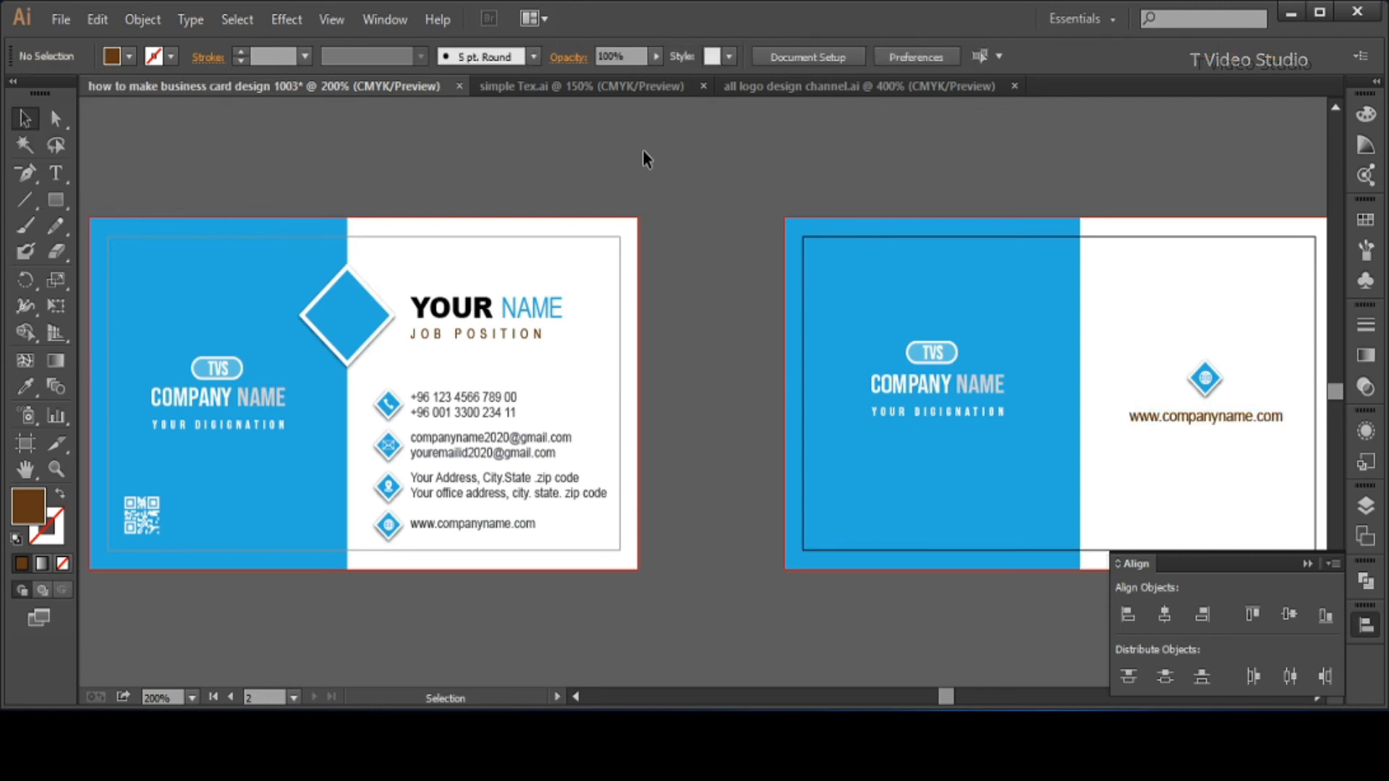
Draw a horizontal line with a 1 pt blue stroke just below JOB POSITION on the front card.
left_click_drag(564, 311, 646, 307)
left_click_drag(468, 321, 644, 332)
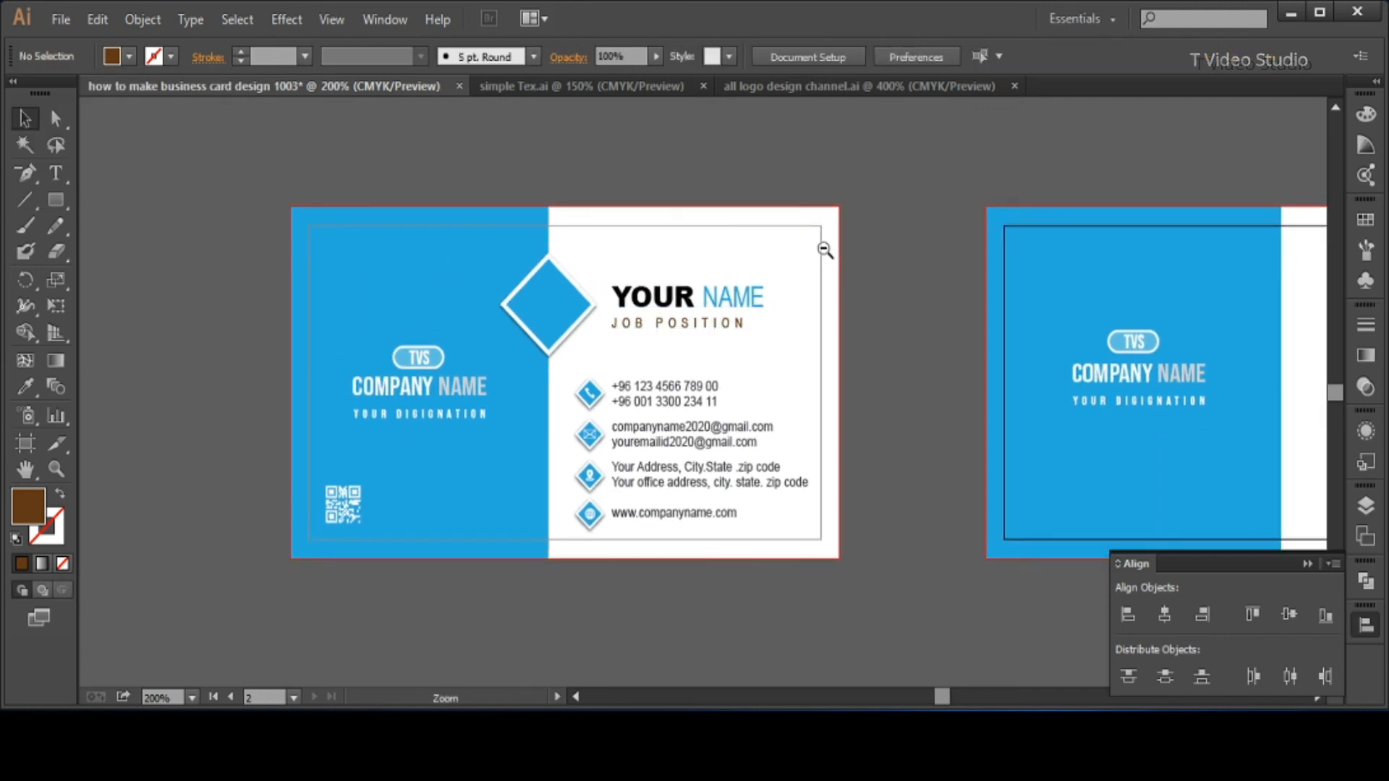
left_click(825, 250, "alt")
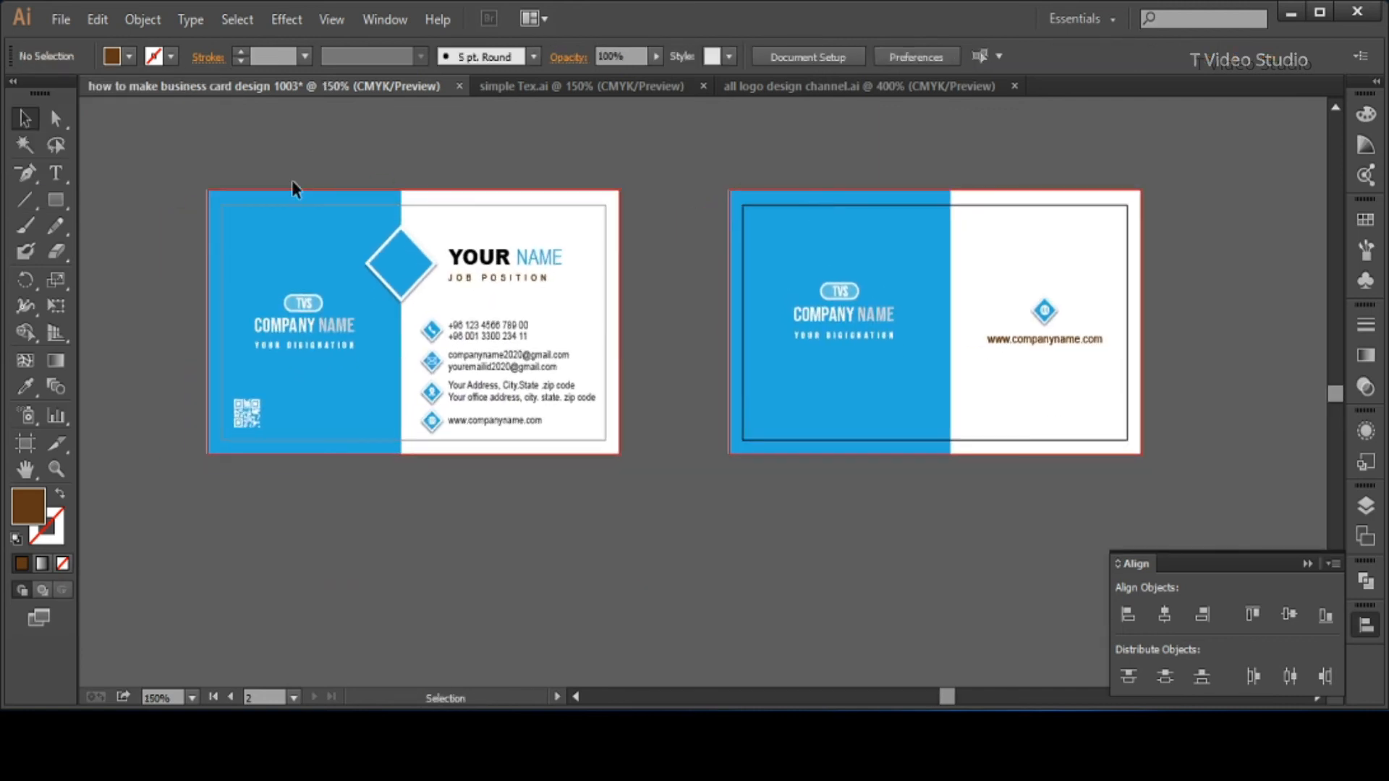
left_click(27, 199)
left_click_drag(448, 282, 568, 282)
key("Down")
key("Down")
left_click(54, 541)
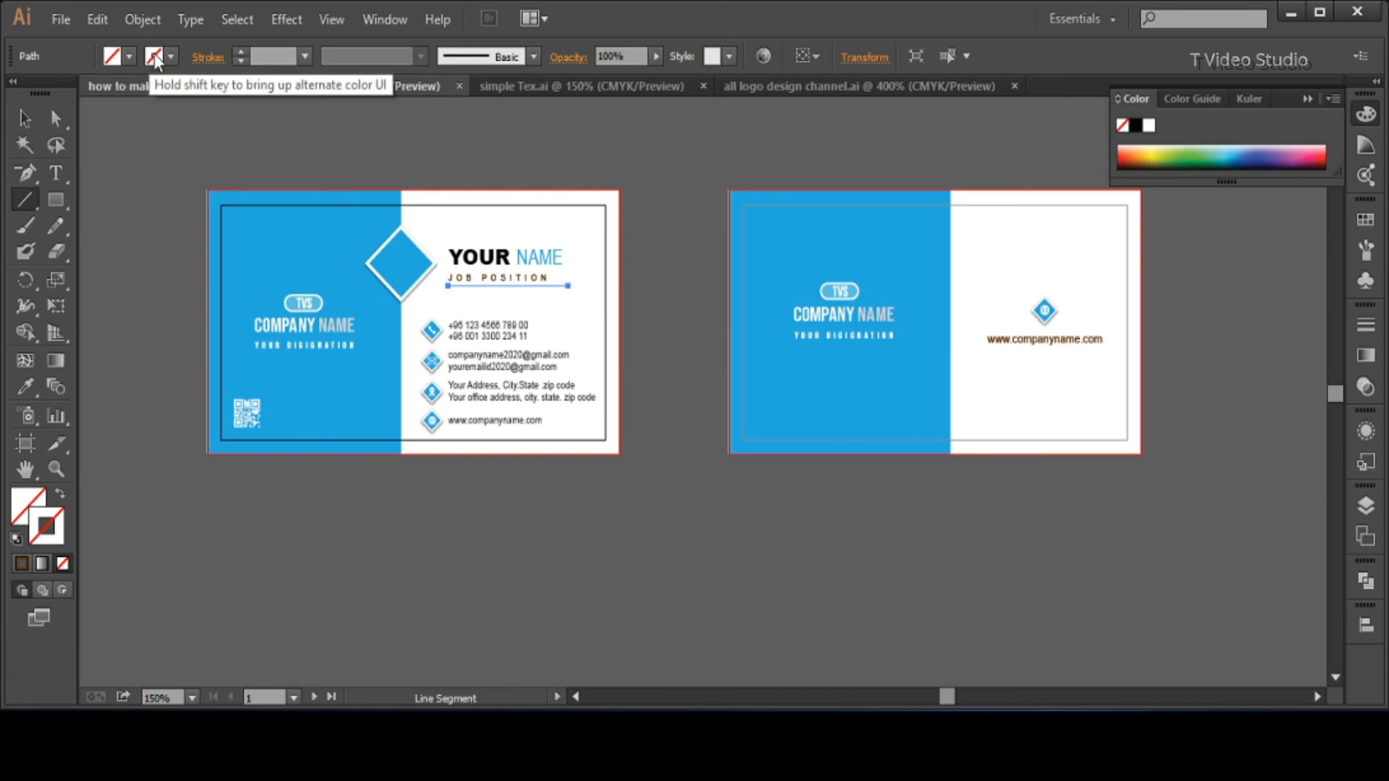
left_click(153, 56)
left_click(142, 108)
key("Escape")
left_click(25, 120)
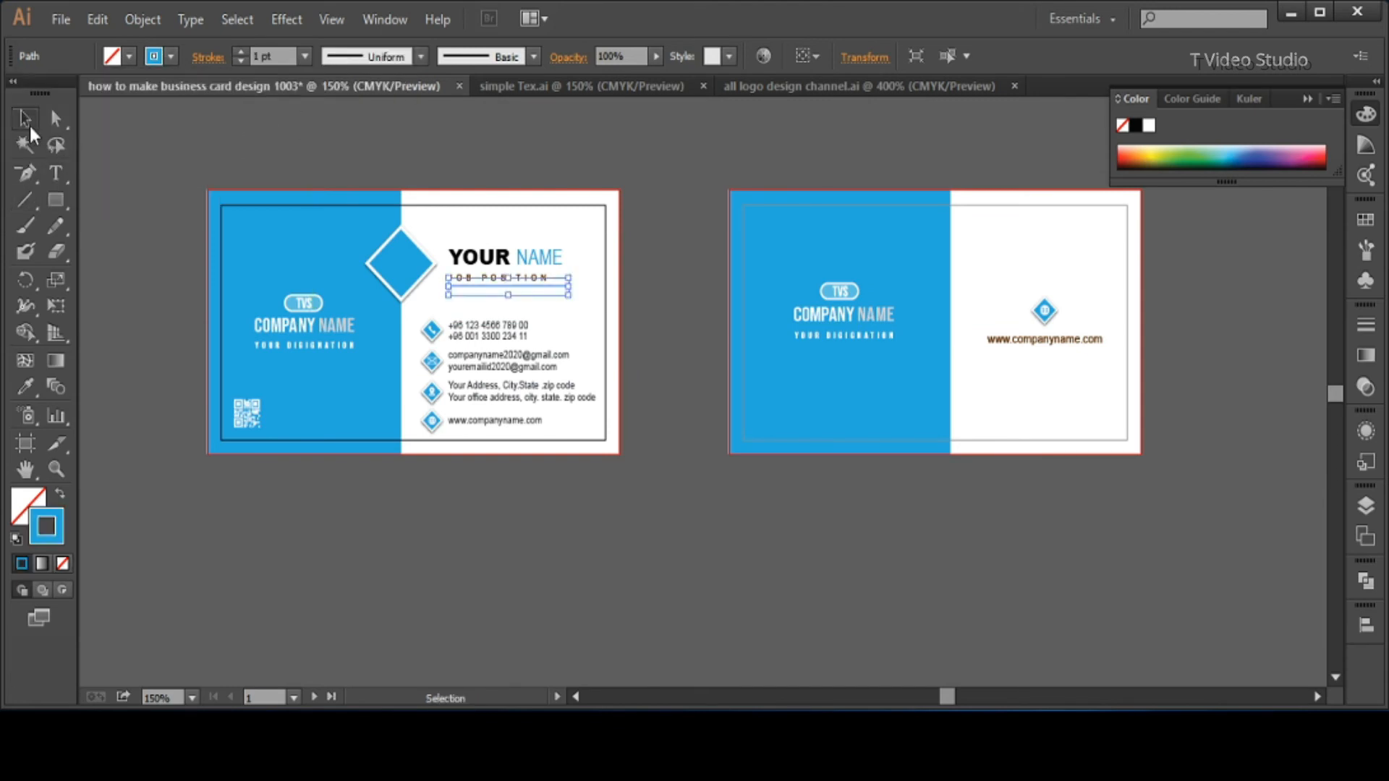
Duplicate the line under JOB POSITION in place, shortening one copy to a short accent at its start and thinning the full-length one to 0.25 pt.
left_click(335, 198)
left_click_drag(402, 200, 604, 391)
left_click(885, 384)
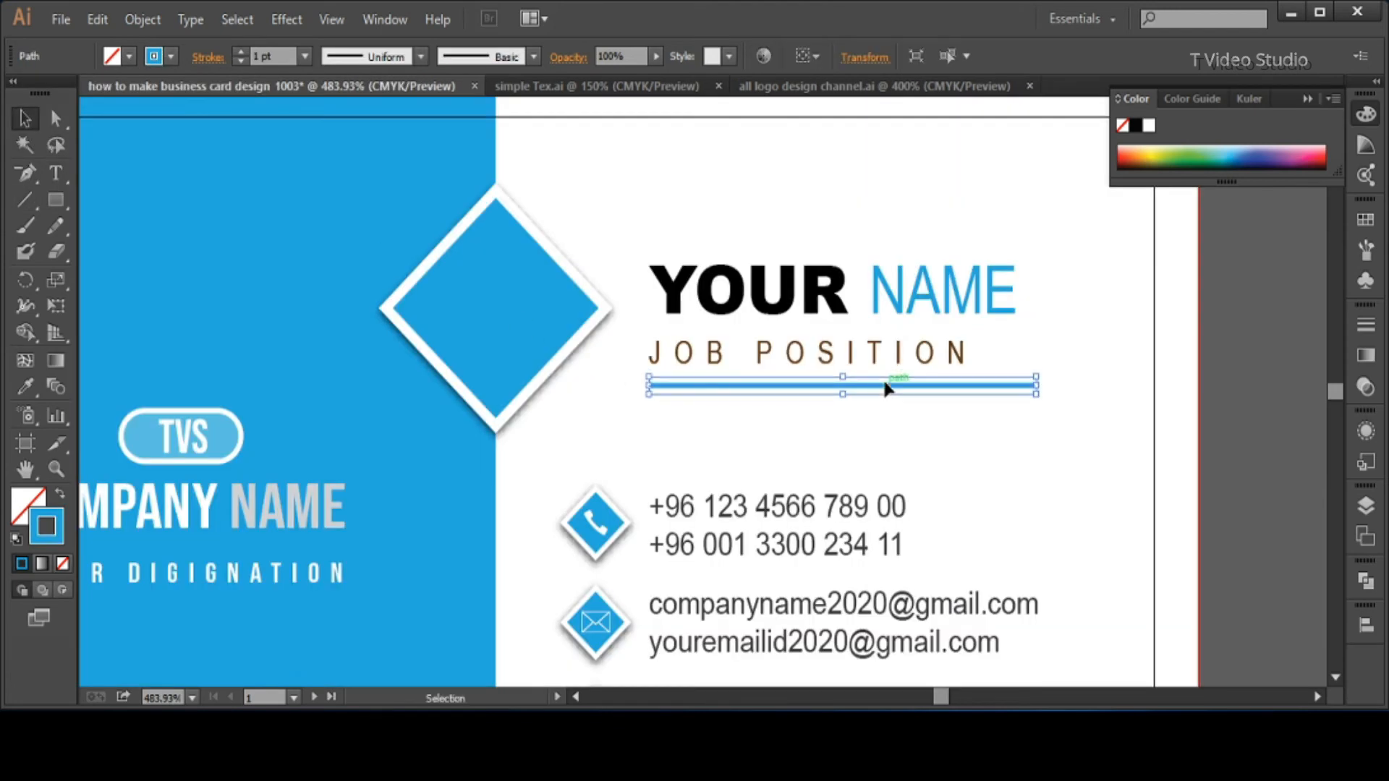
left_click(98, 20)
left_click(140, 135)
left_click_drag(1038, 391, 775, 387)
key("ctrl+z")
left_click(305, 56)
left_click(326, 79)
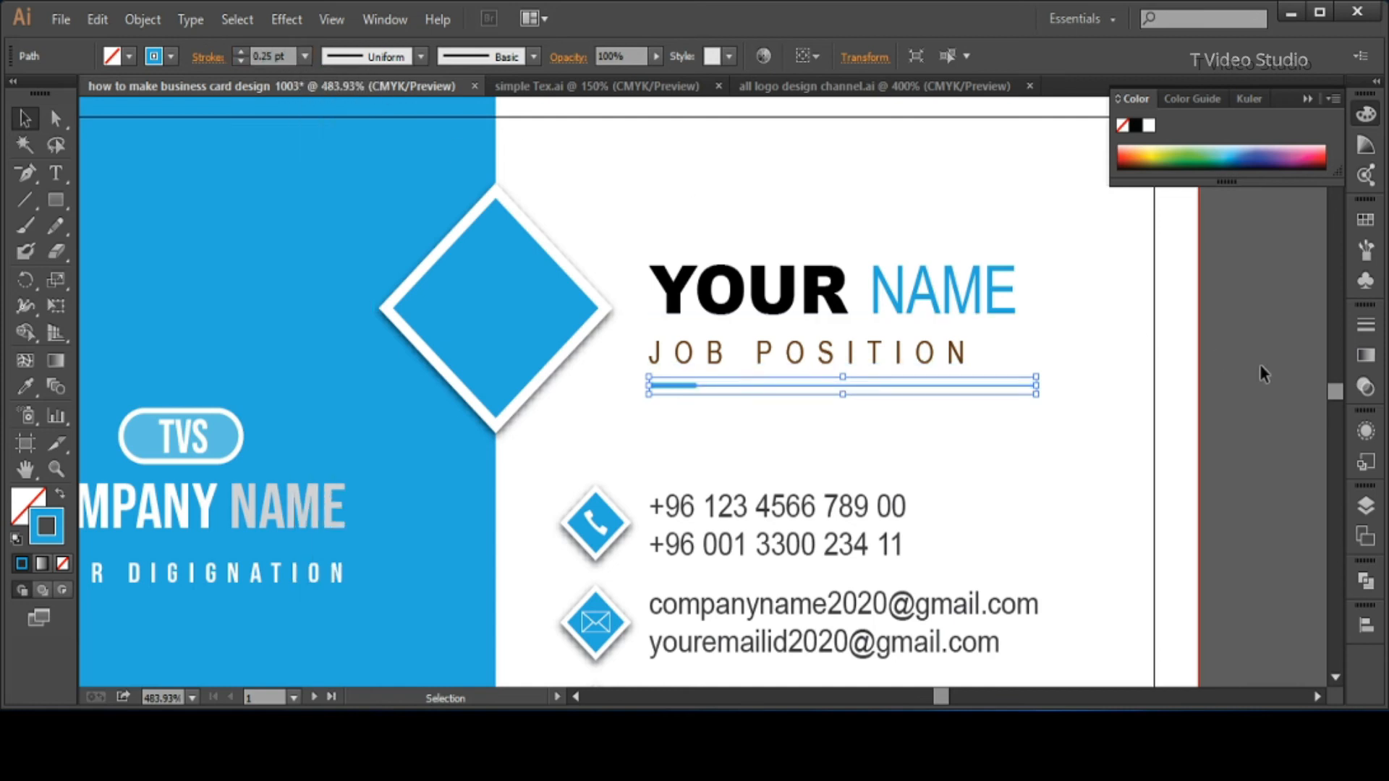
left_click(1260, 363)
Reduce the JOB POSITION text to 5 pt.
left_click(939, 360)
double_click(939, 366)
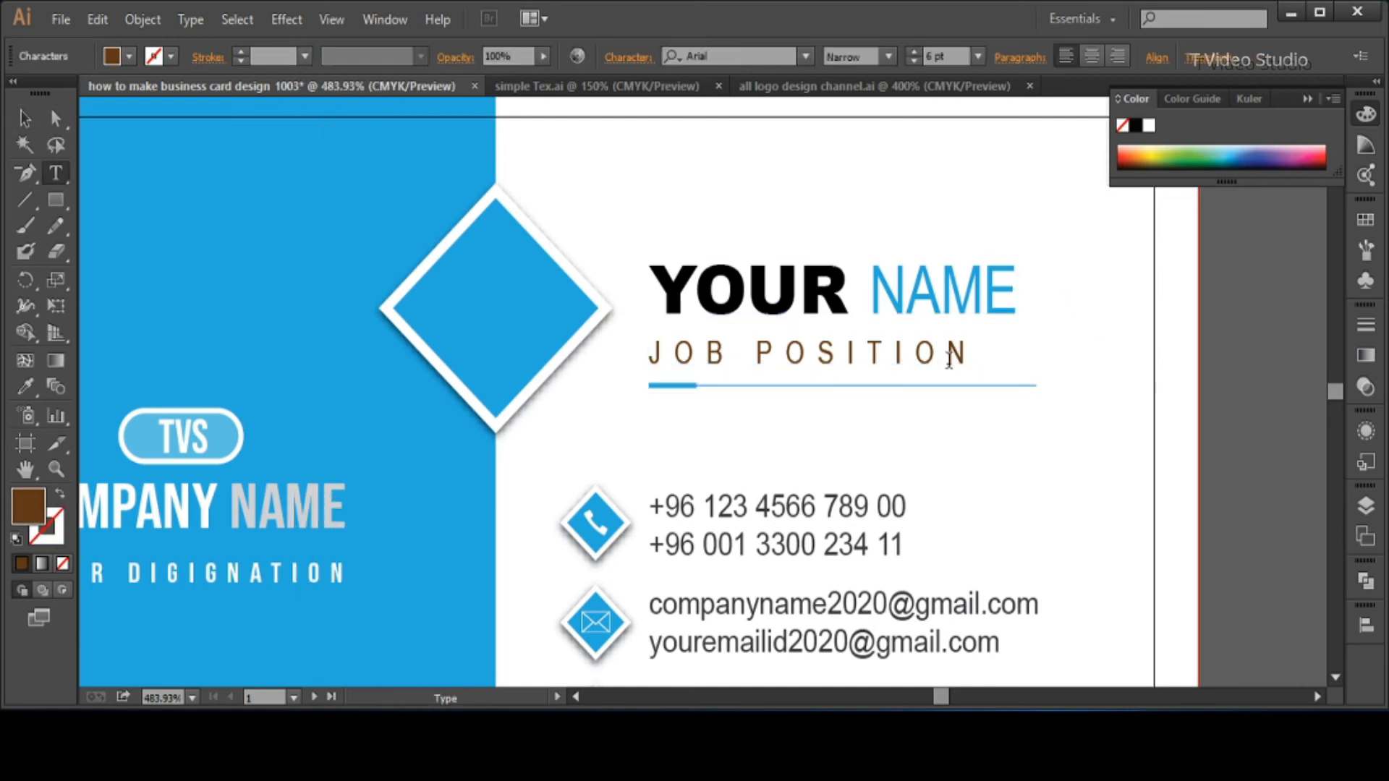
left_click_drag(973, 356, 529, 356)
scroll(955, 58, "down", 1)
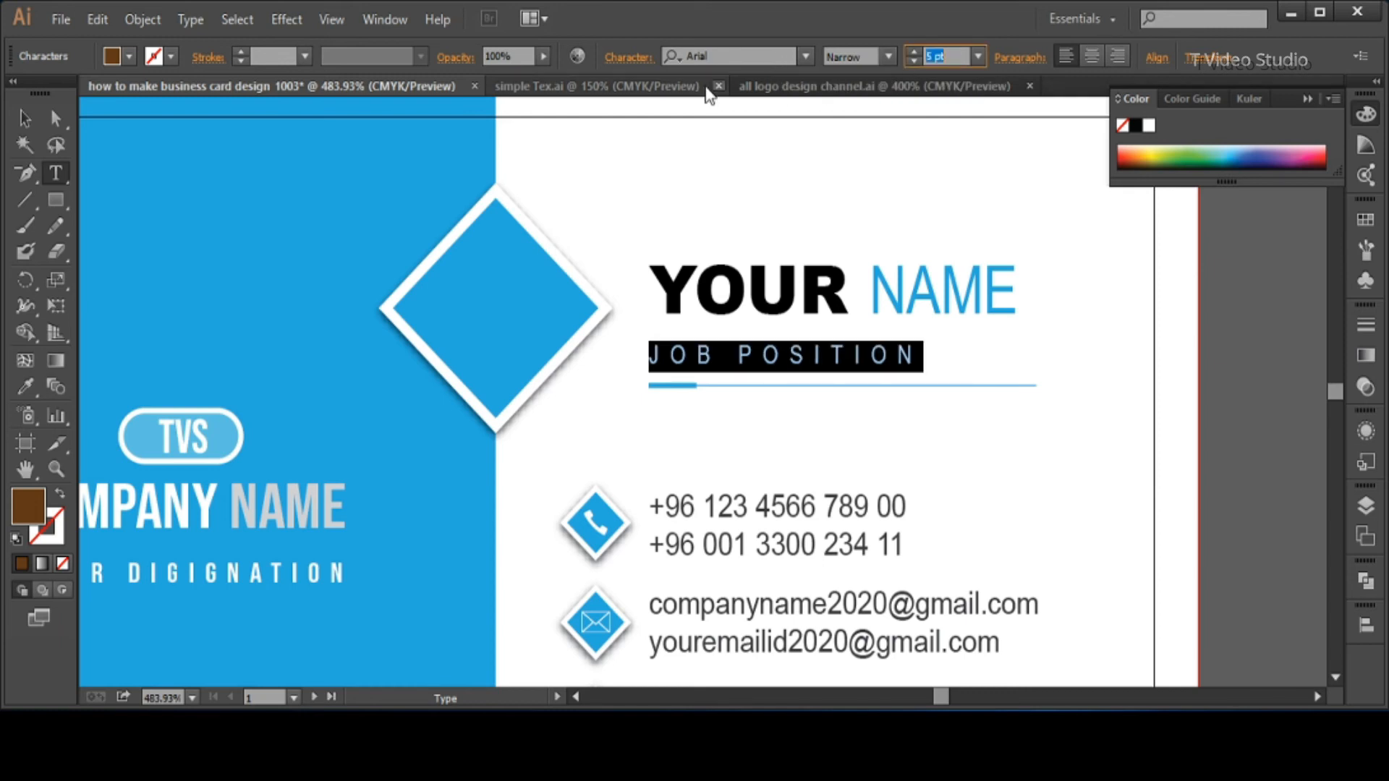
Widen the tracking of JOB POSITION to 848 so the text spans the line beneath it.
left_click(628, 56)
left_click(613, 217)
scroll(614, 218, "up", 20)
key("Return")
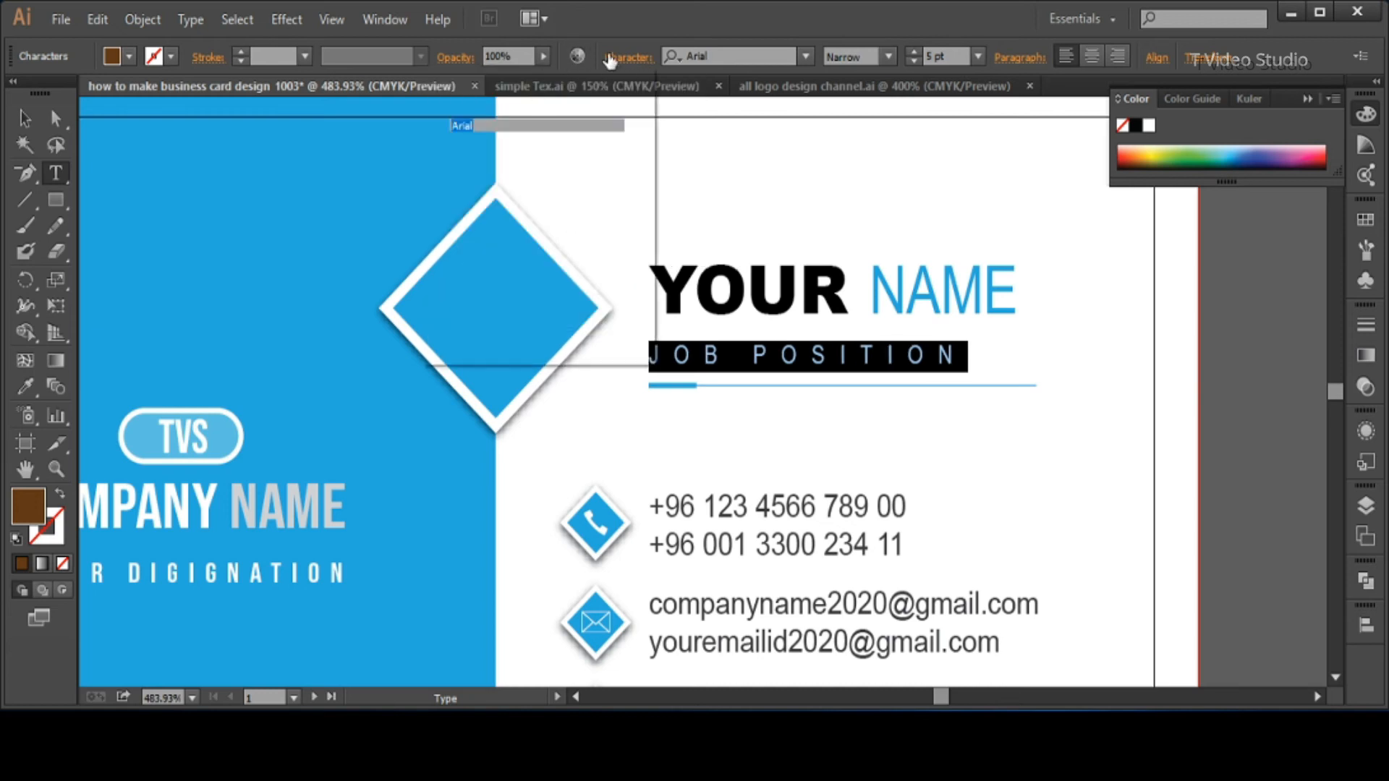
left_click(607, 59)
type("85")
key("Return")
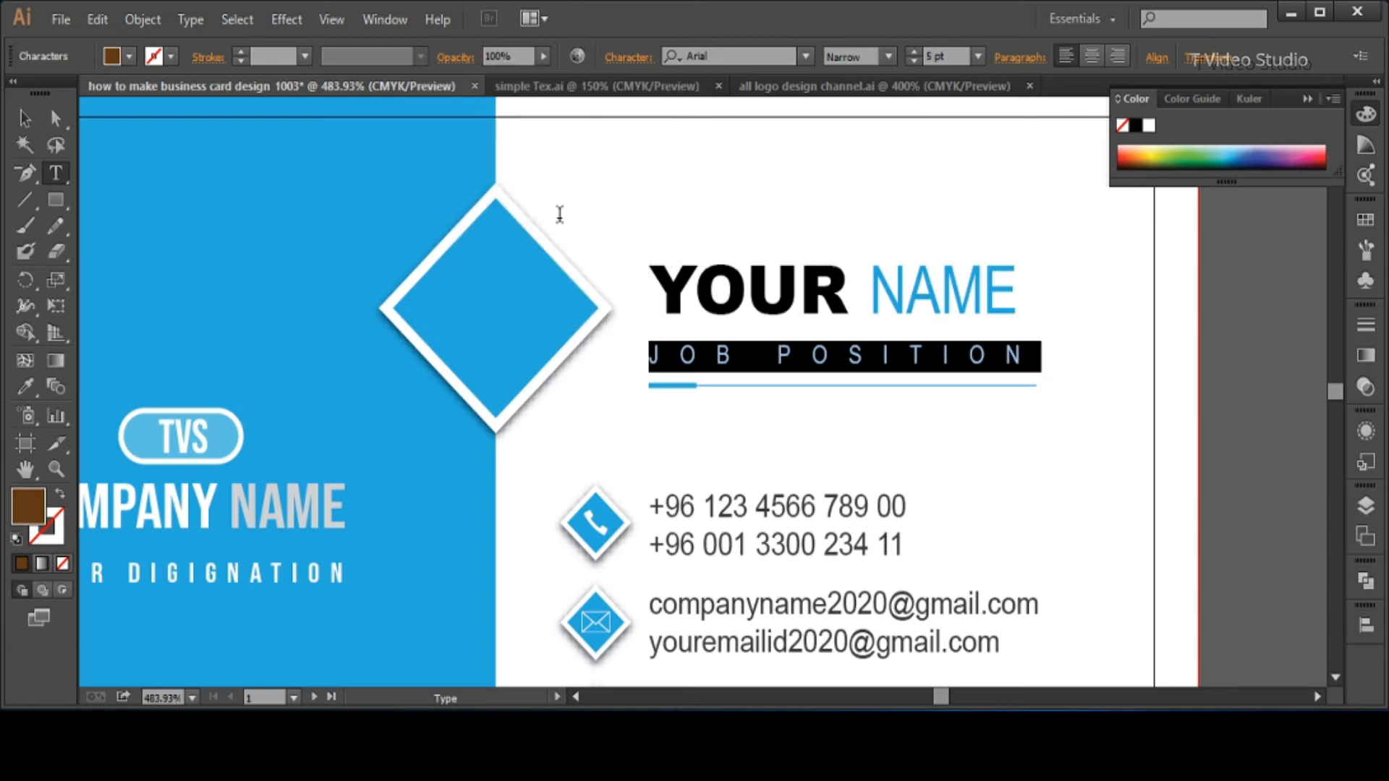
left_click(637, 60)
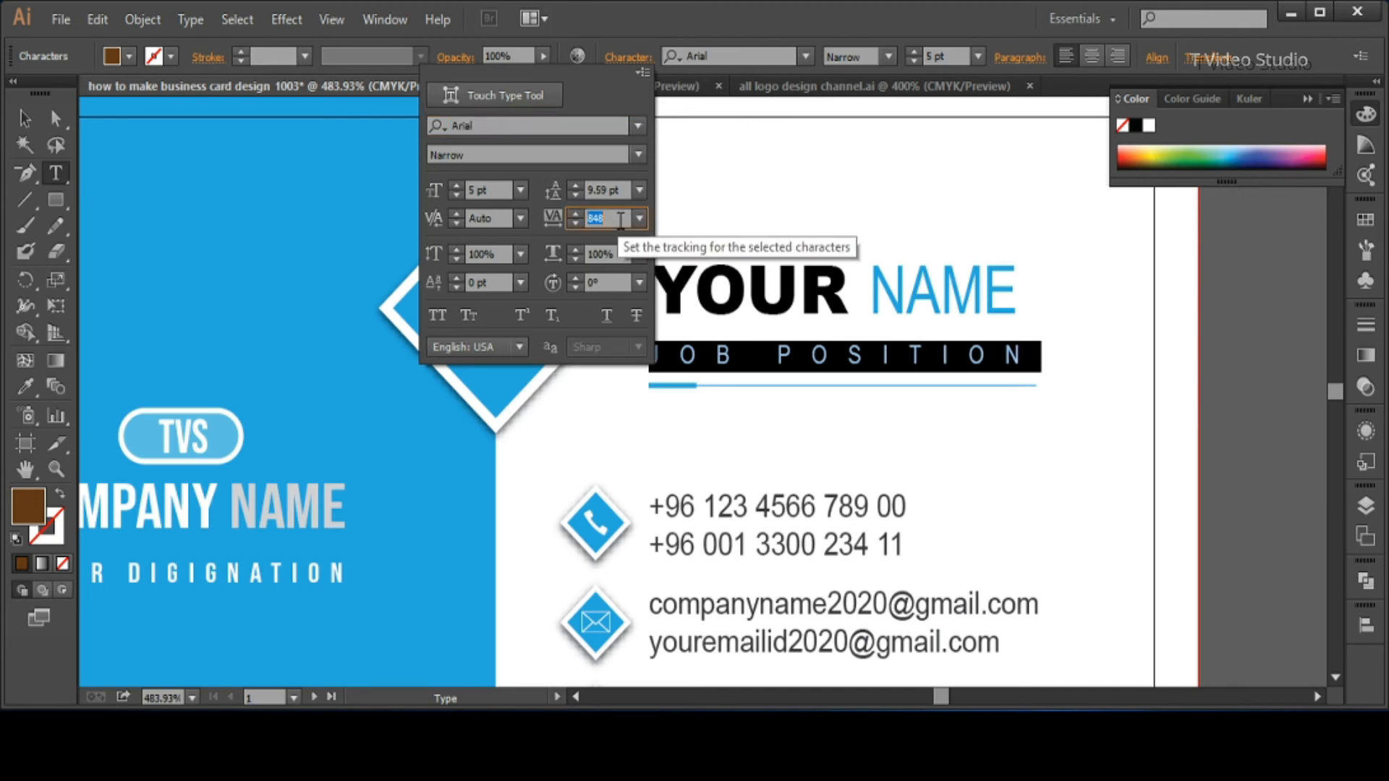
left_click(759, 362)
key("Escape")
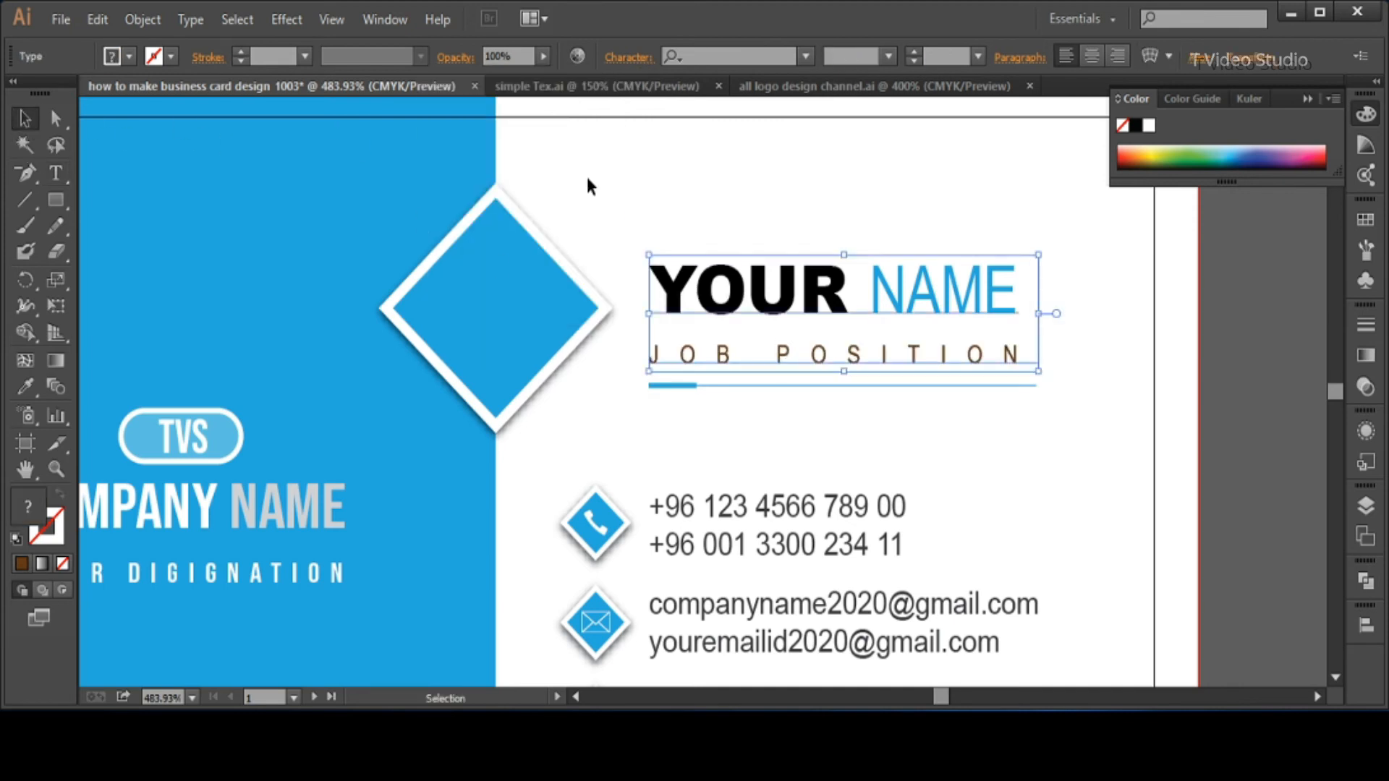
left_click(587, 176)
Copy the front card's diamond onto the back card, centred on the edge between the blue and white areas.
left_click(707, 241, "ctrl+alt")
left_click(727, 318, "ctrl+alt")
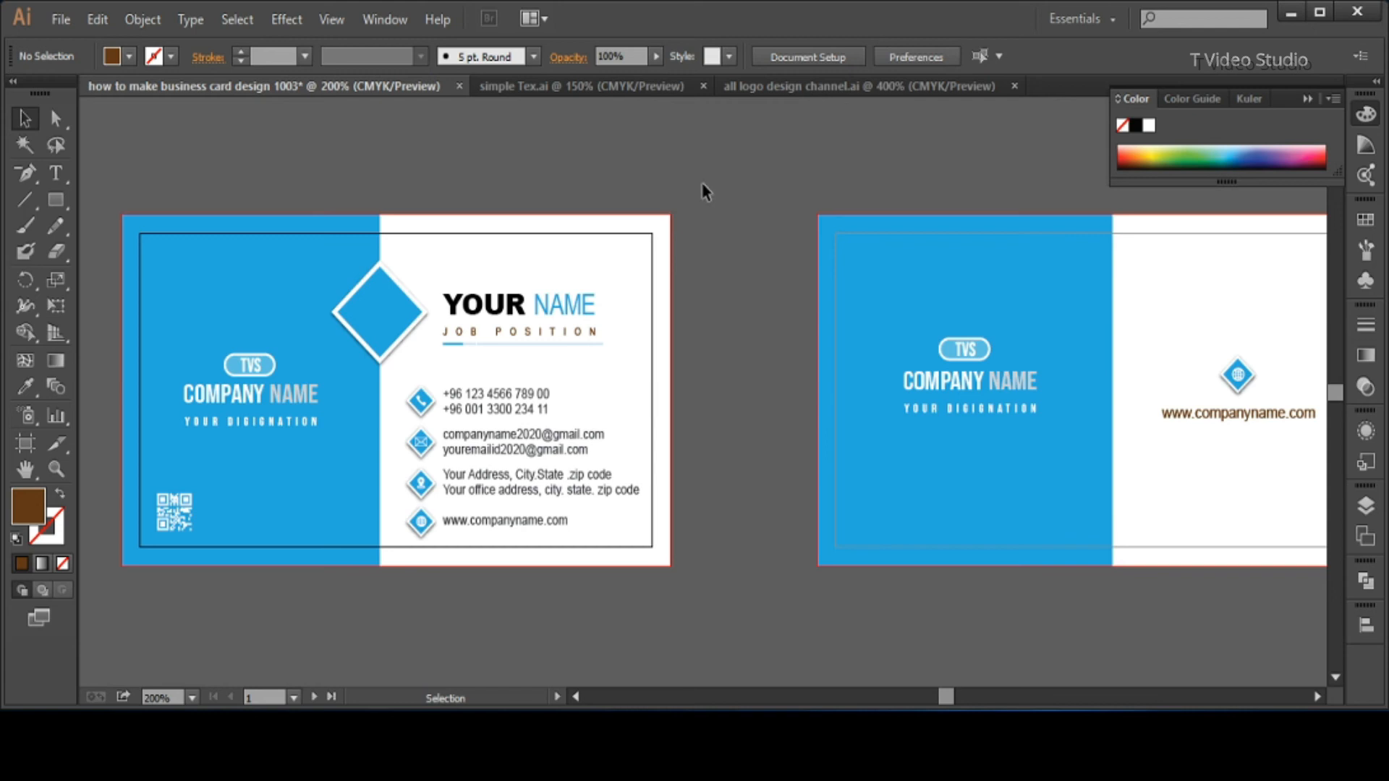
left_click(389, 318)
key("m")
mouse_move(1011, 273)
left_mouse_down()
mouse_move(1092, 319)
mouse_move(1083, 426)
mouse_move(1053, 430)
left_mouse_up()
key("v")
left_click_drag(1055, 333, 1117, 395)
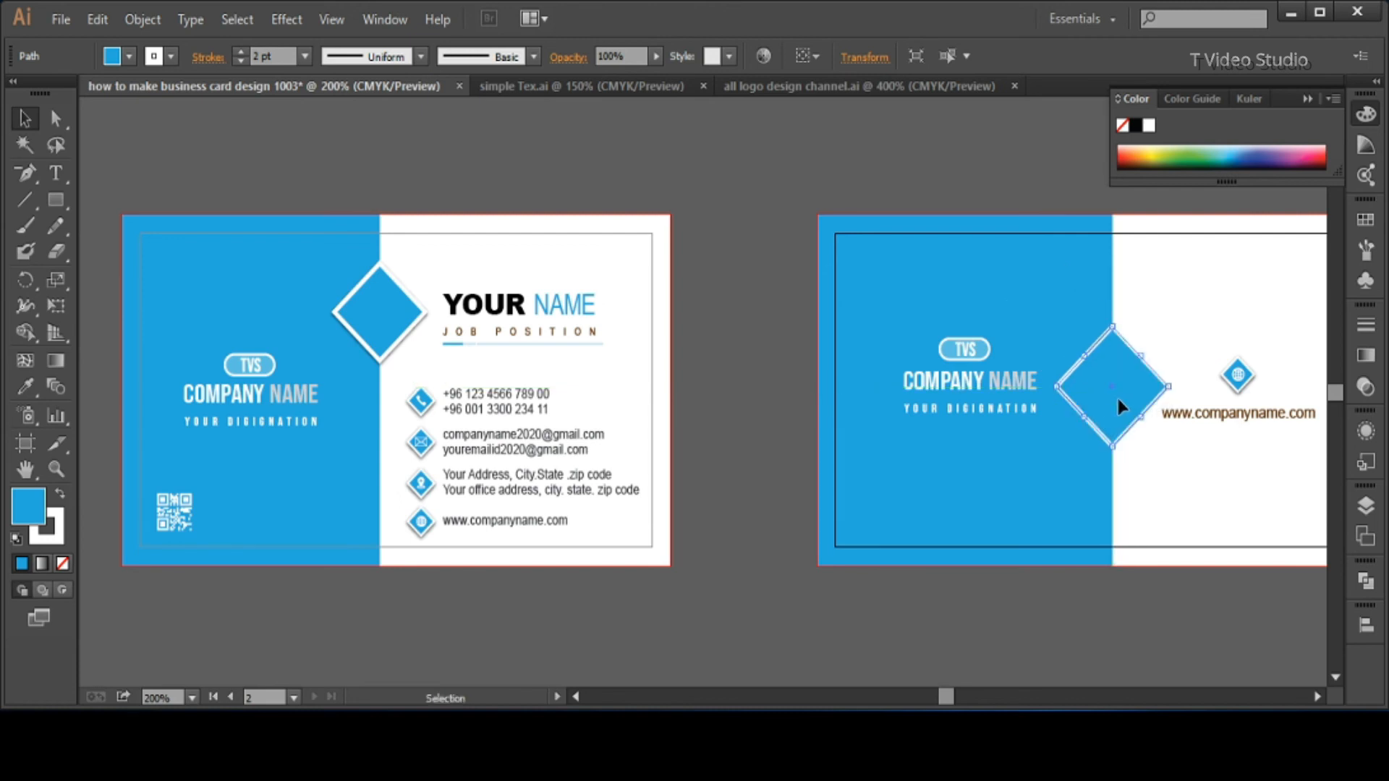
Remove the outline of the back card's diamond and fill it with white.
left_click(63, 564)
left_click(25, 505)
left_click(129, 56)
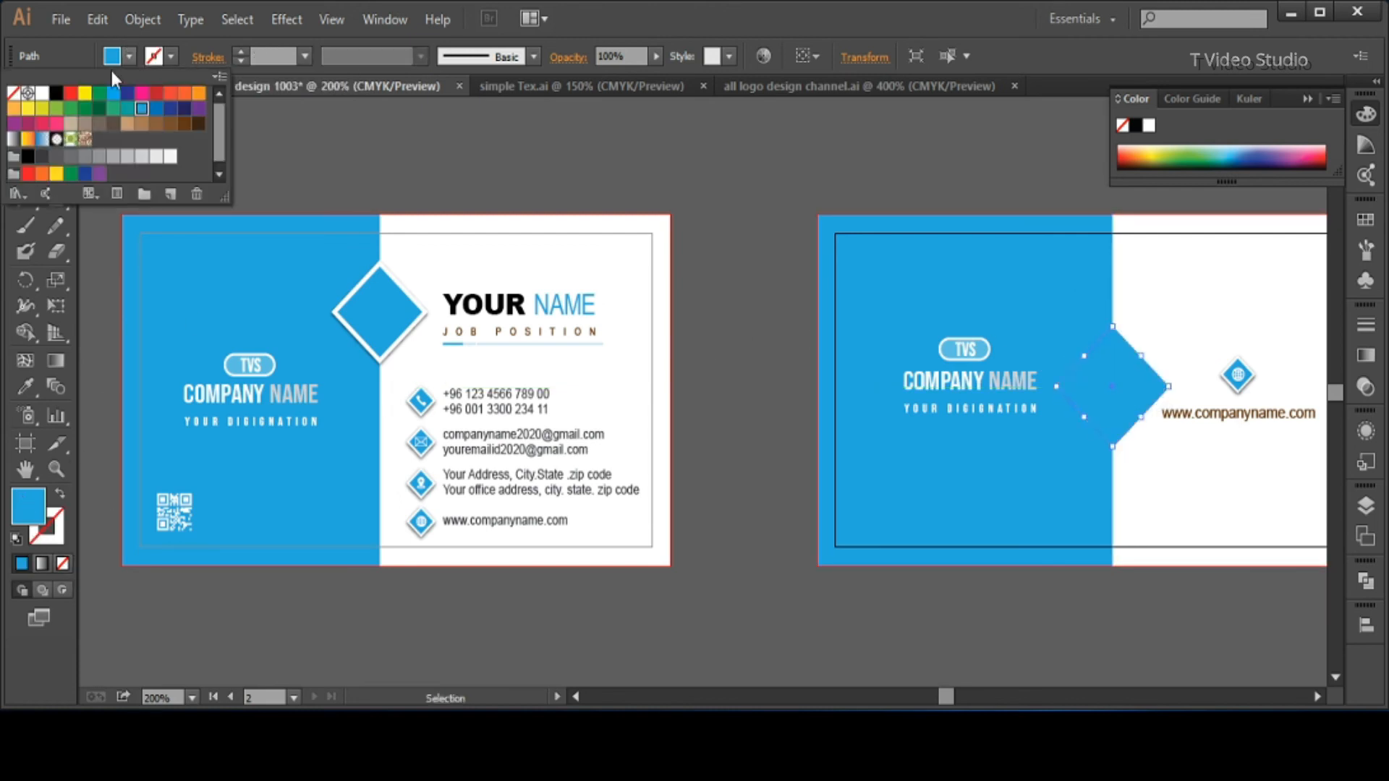
left_click(39, 98)
left_click(512, 187)
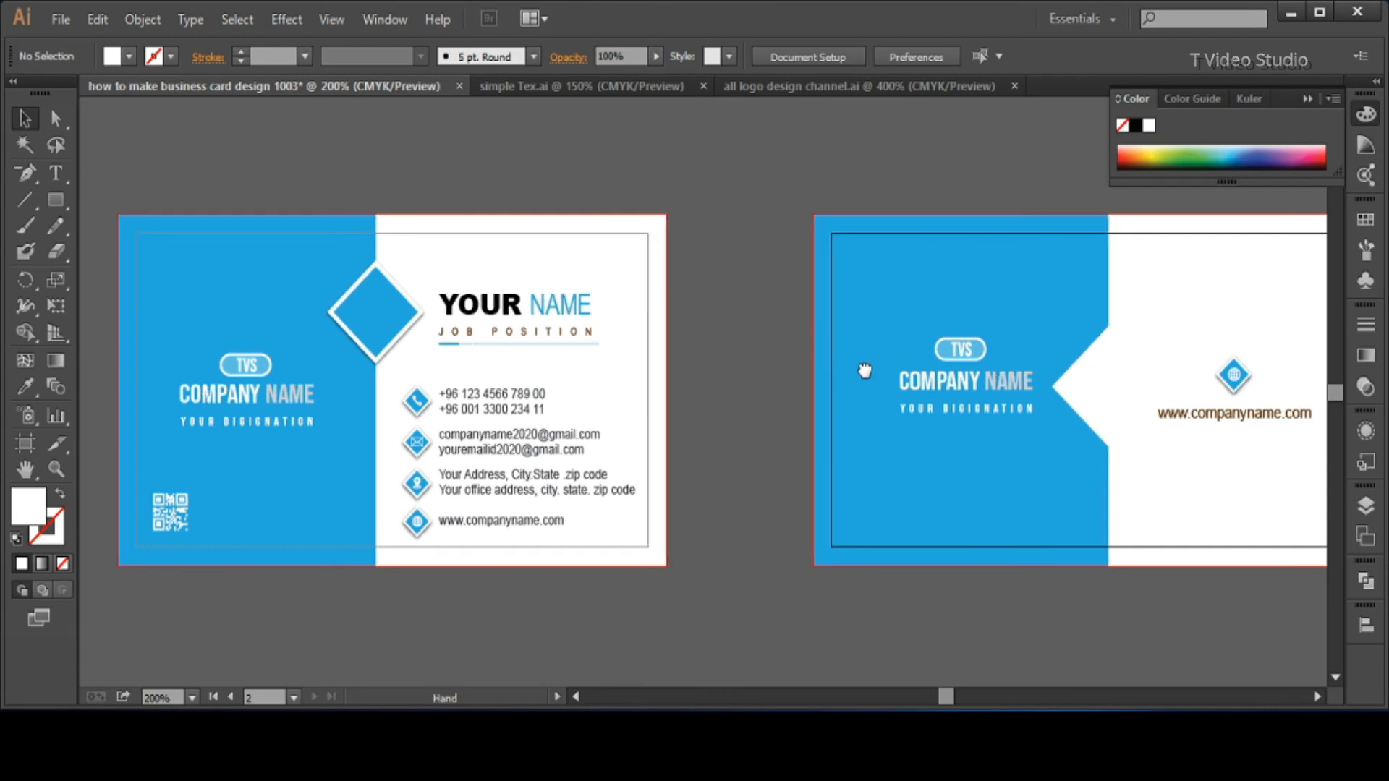
Centre the white diamond and the website icon with its text vertically against the back card's blue panel.
scroll(862, 369, "right", 5)
left_click(893, 366)
left_click(843, 272, "shift")
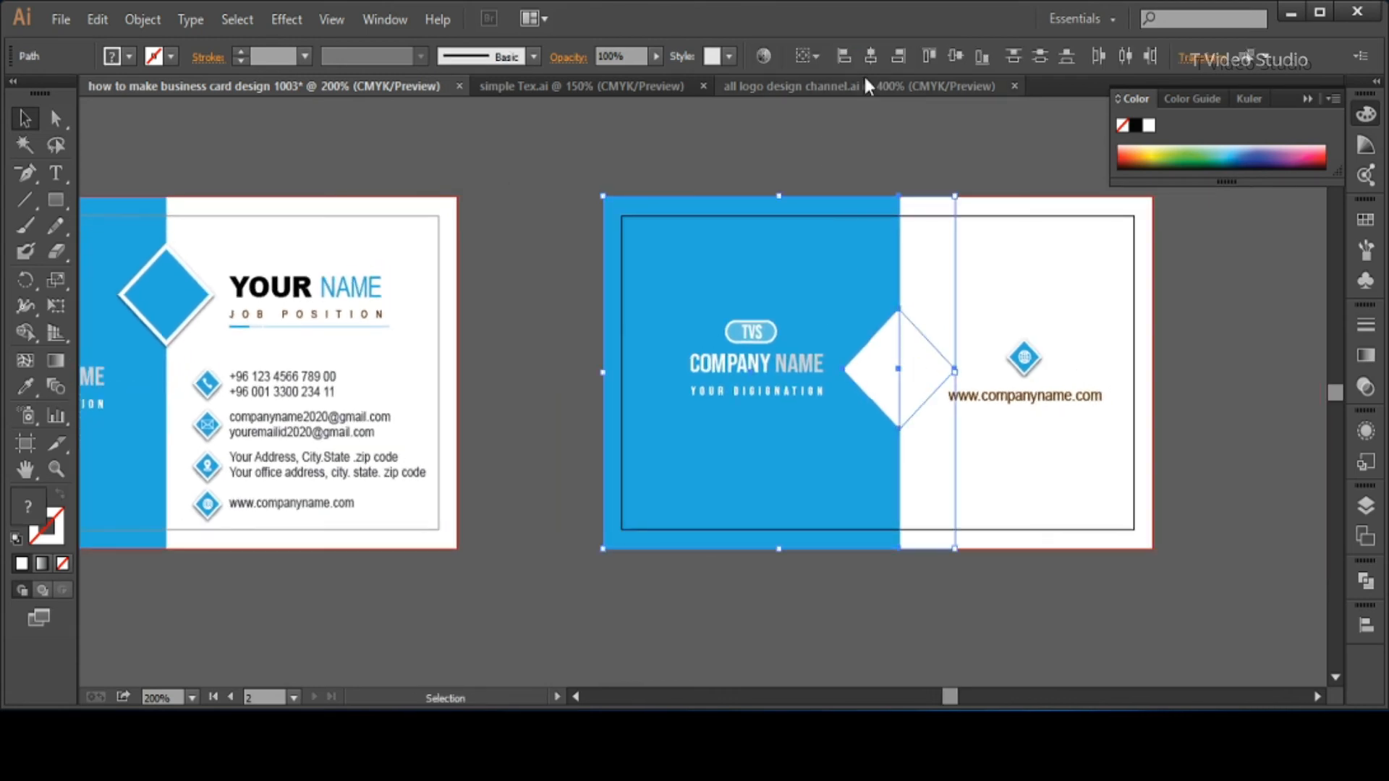
left_click(955, 57)
left_click(966, 140)
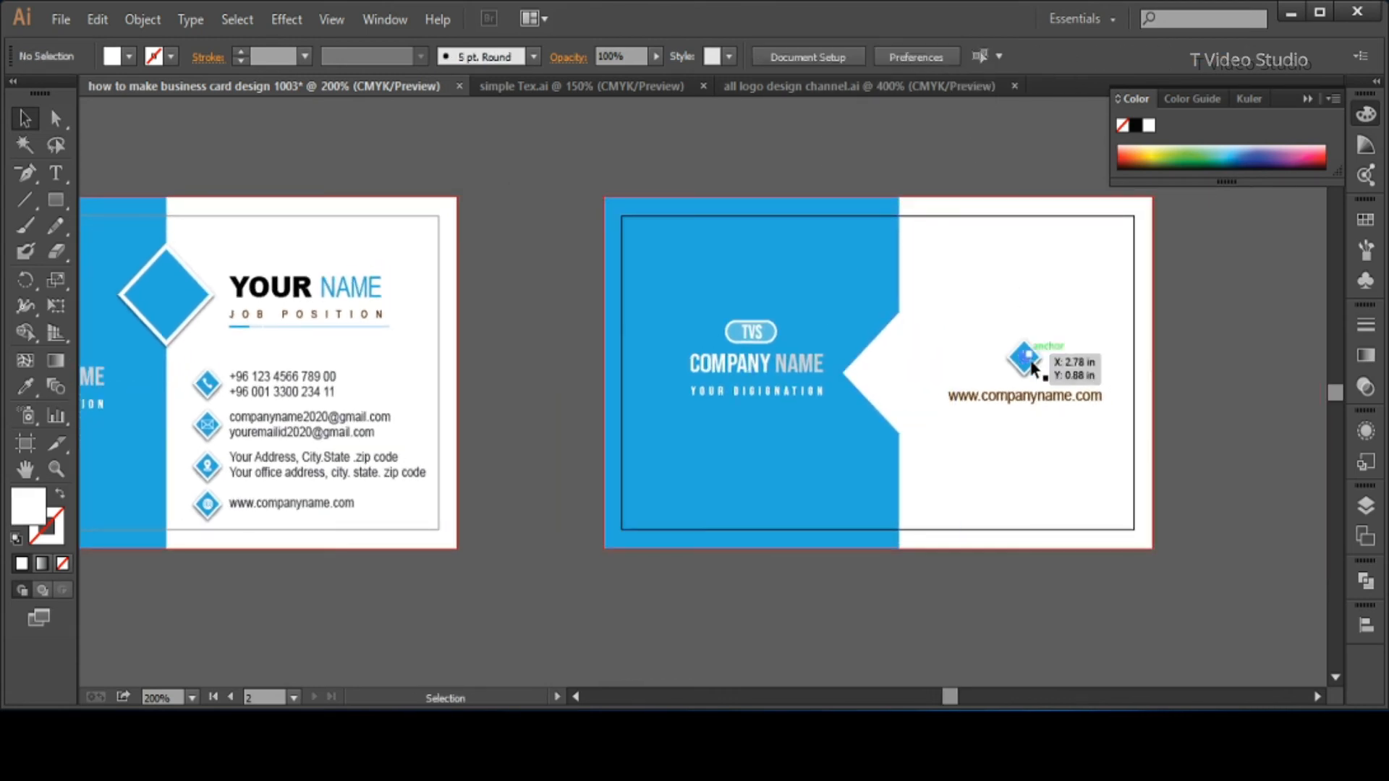
left_click(1026, 362)
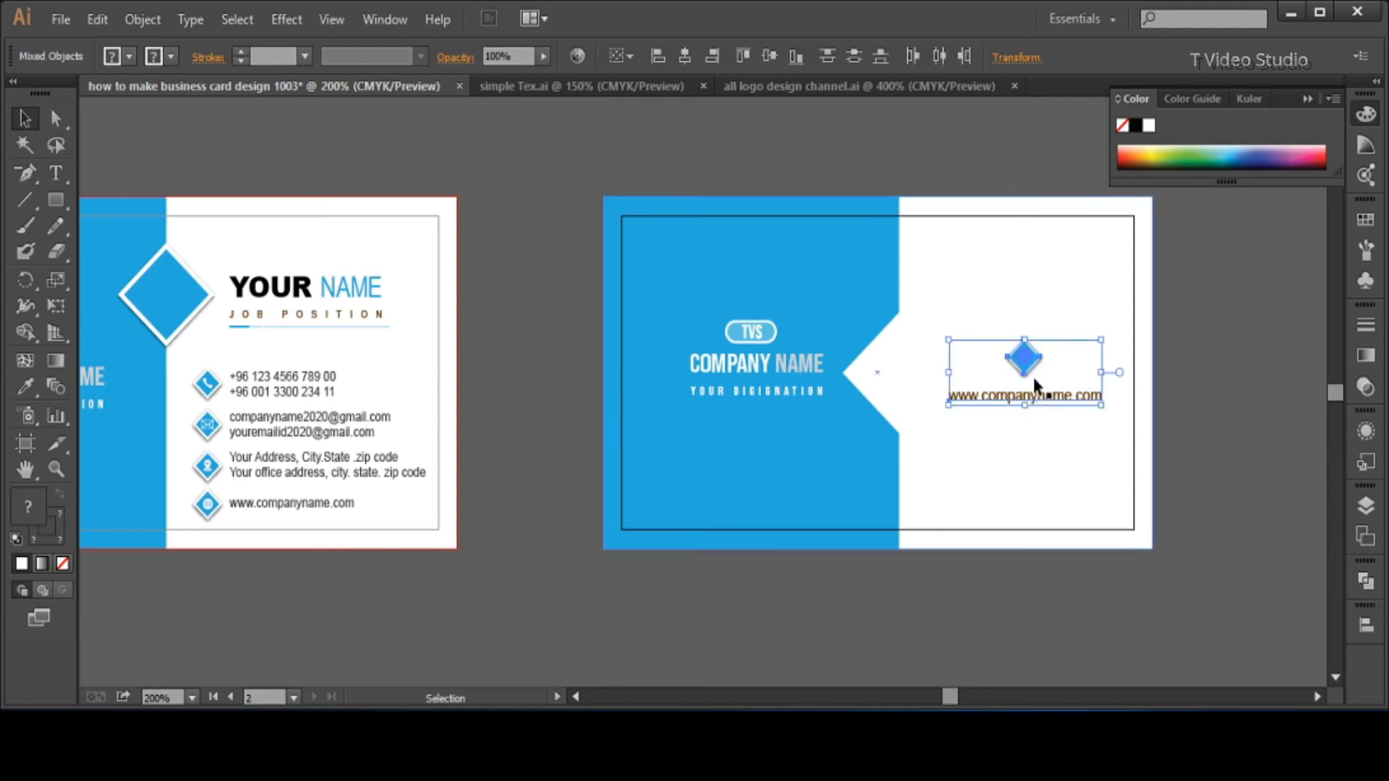
left_click(855, 297, "shift")
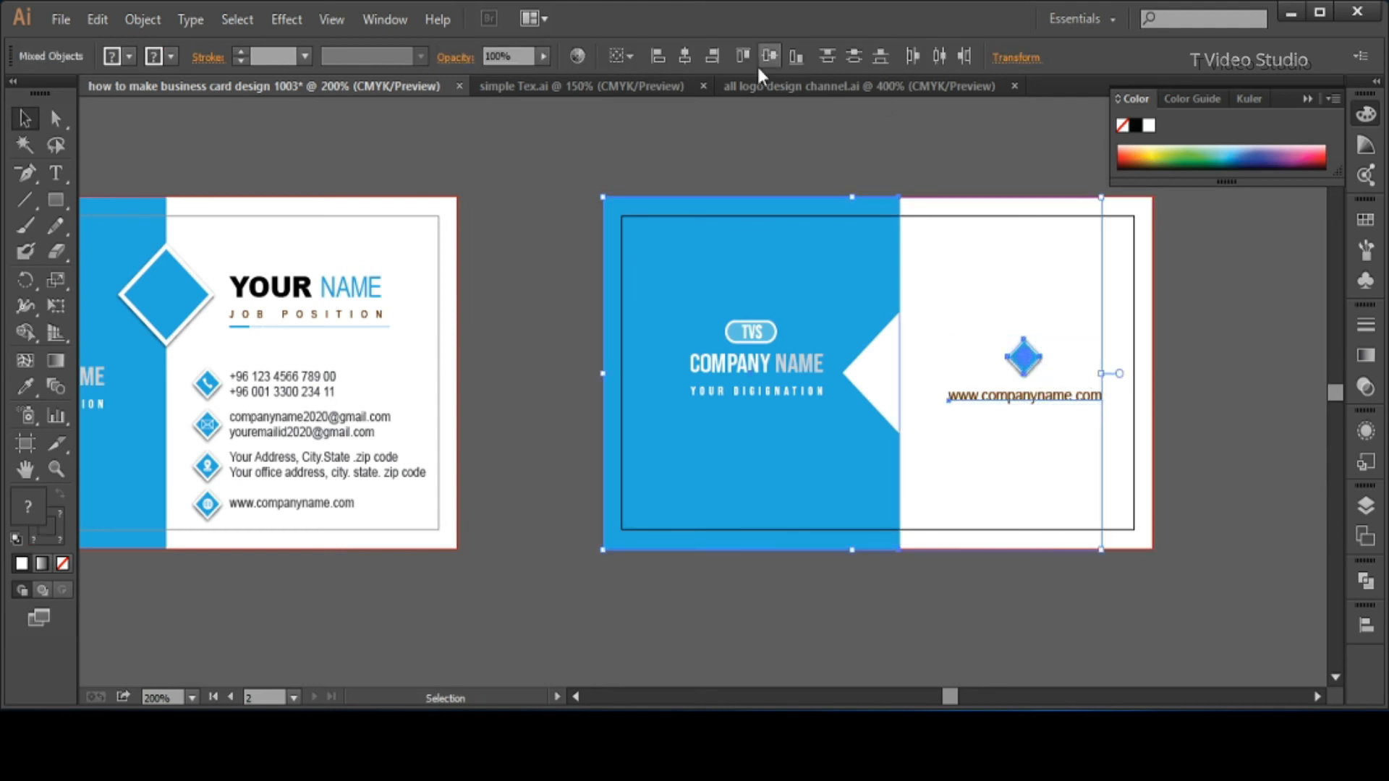
left_click(1263, 331)
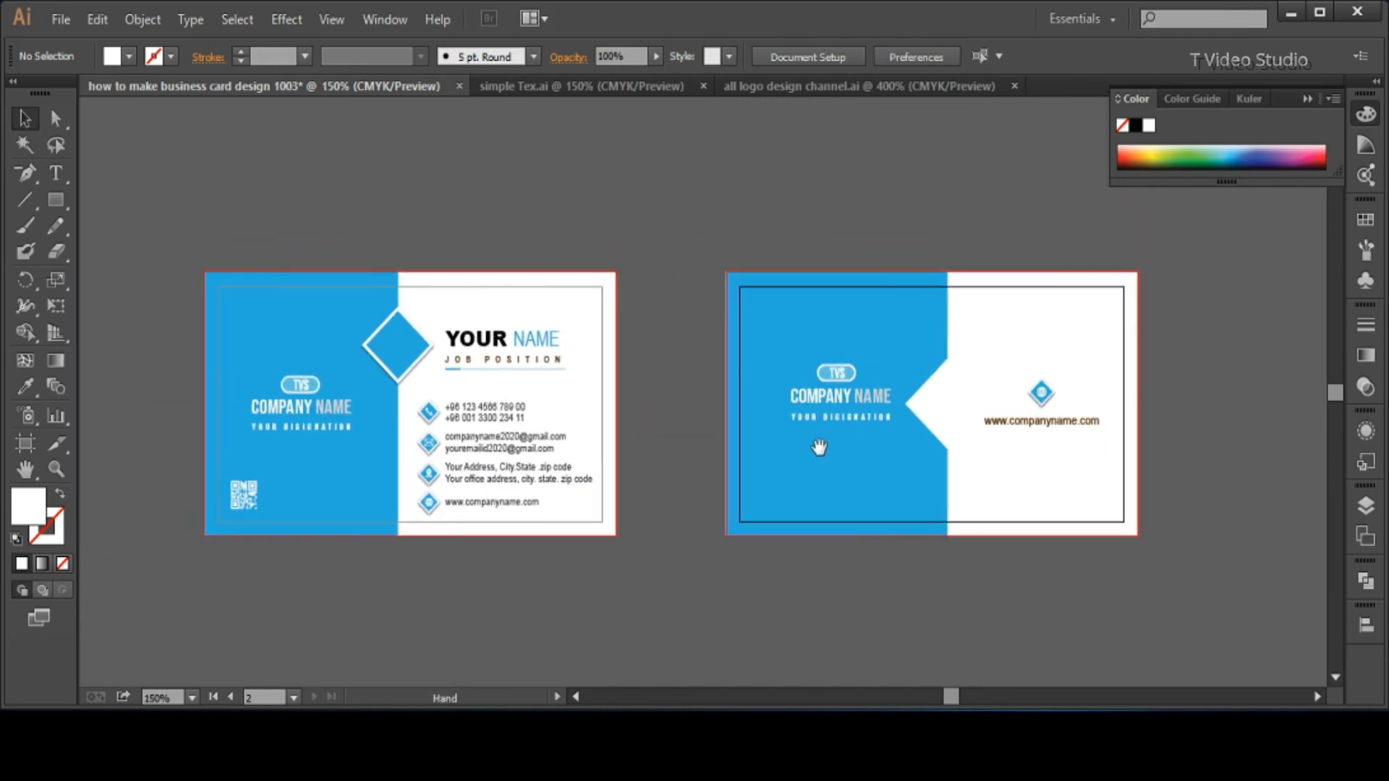
Align the TVS logo, company name and tagline on the back card to a common horizontal centre.
left_click(638, 443, "ctrl")
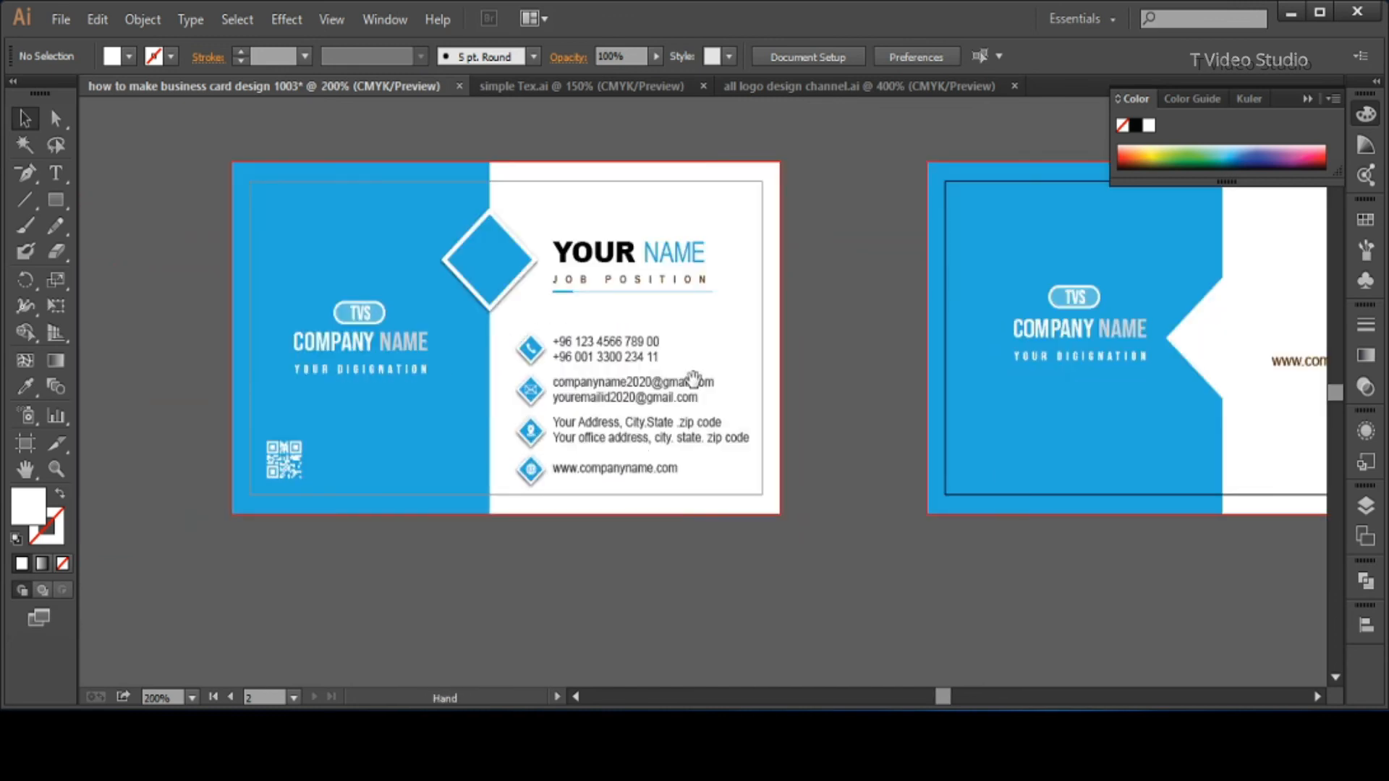
left_click_drag(694, 378, 656, 401)
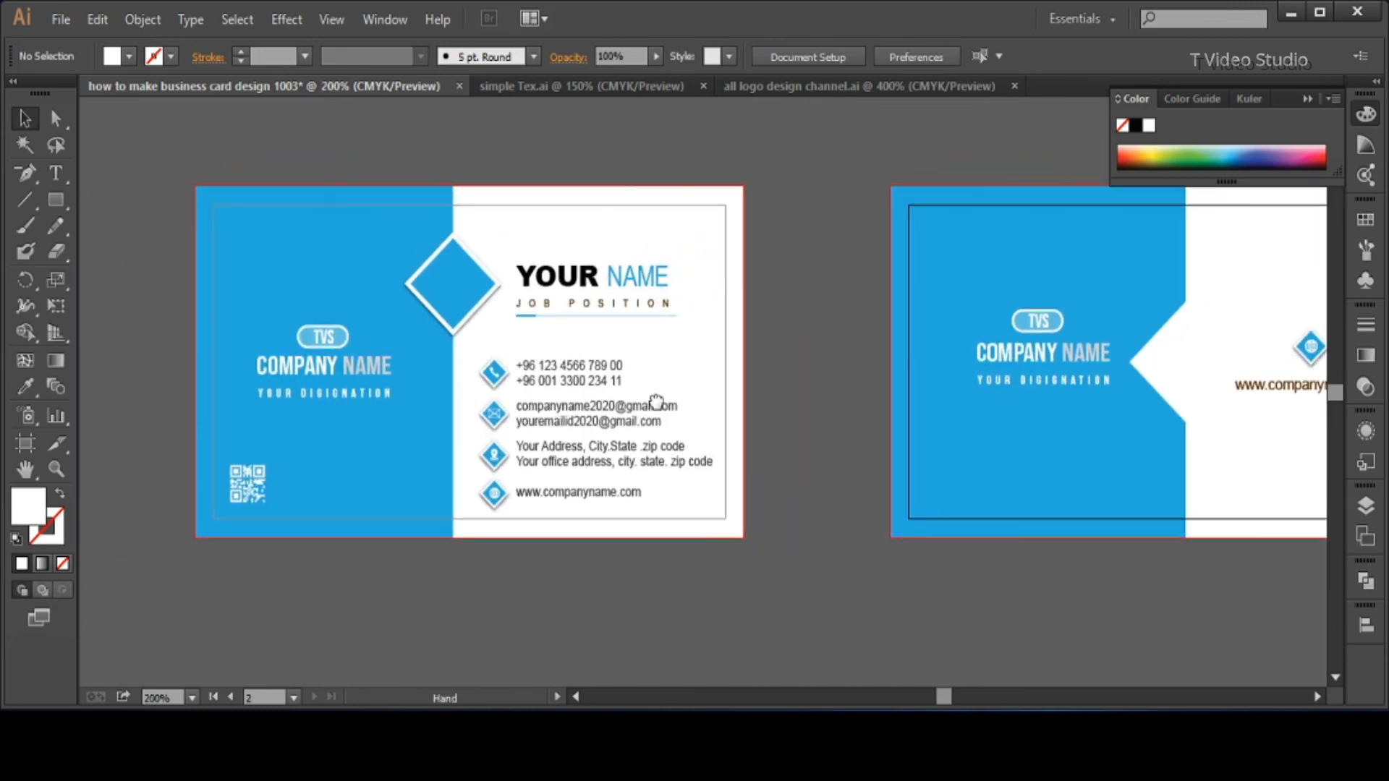
left_click(1037, 319)
left_click(1049, 353, "shift")
left_click(1056, 380, "shift")
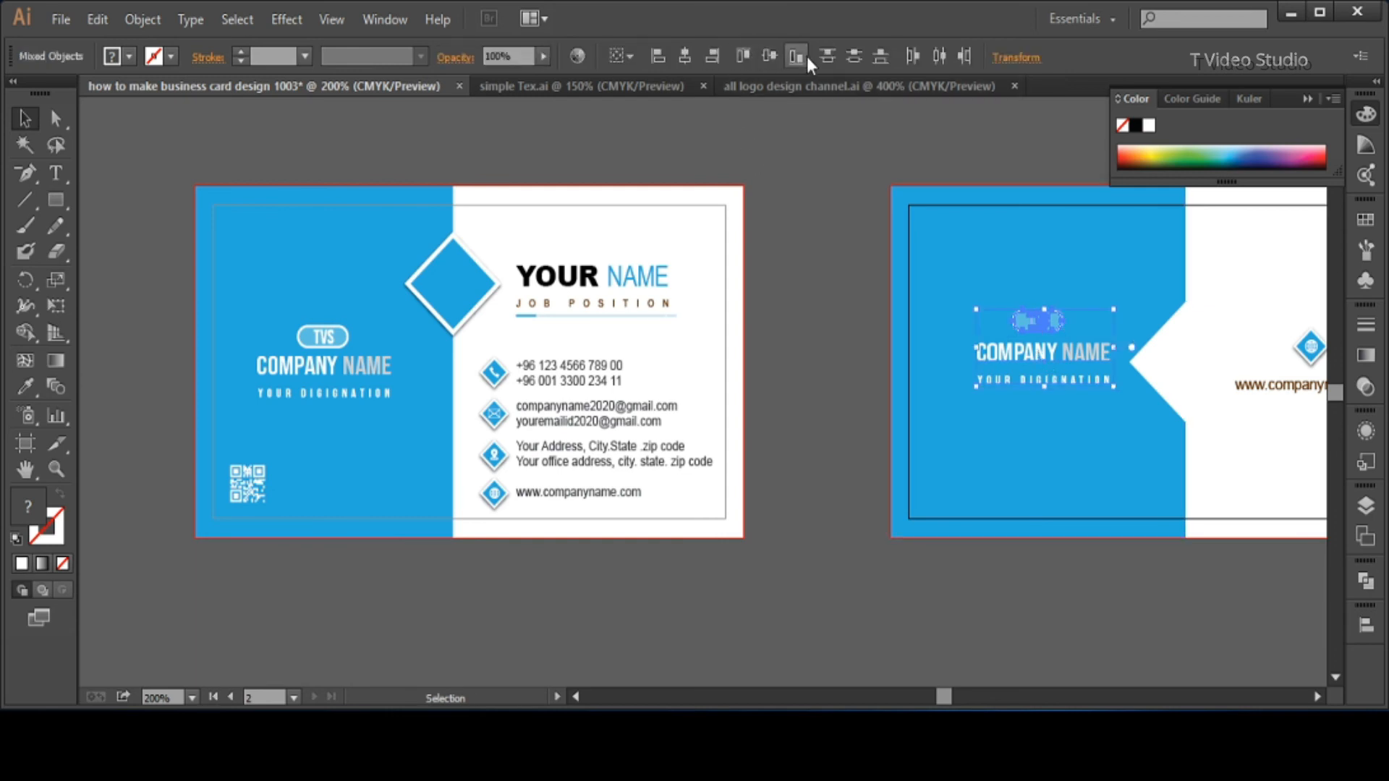
left_click(683, 55)
left_click(844, 142)
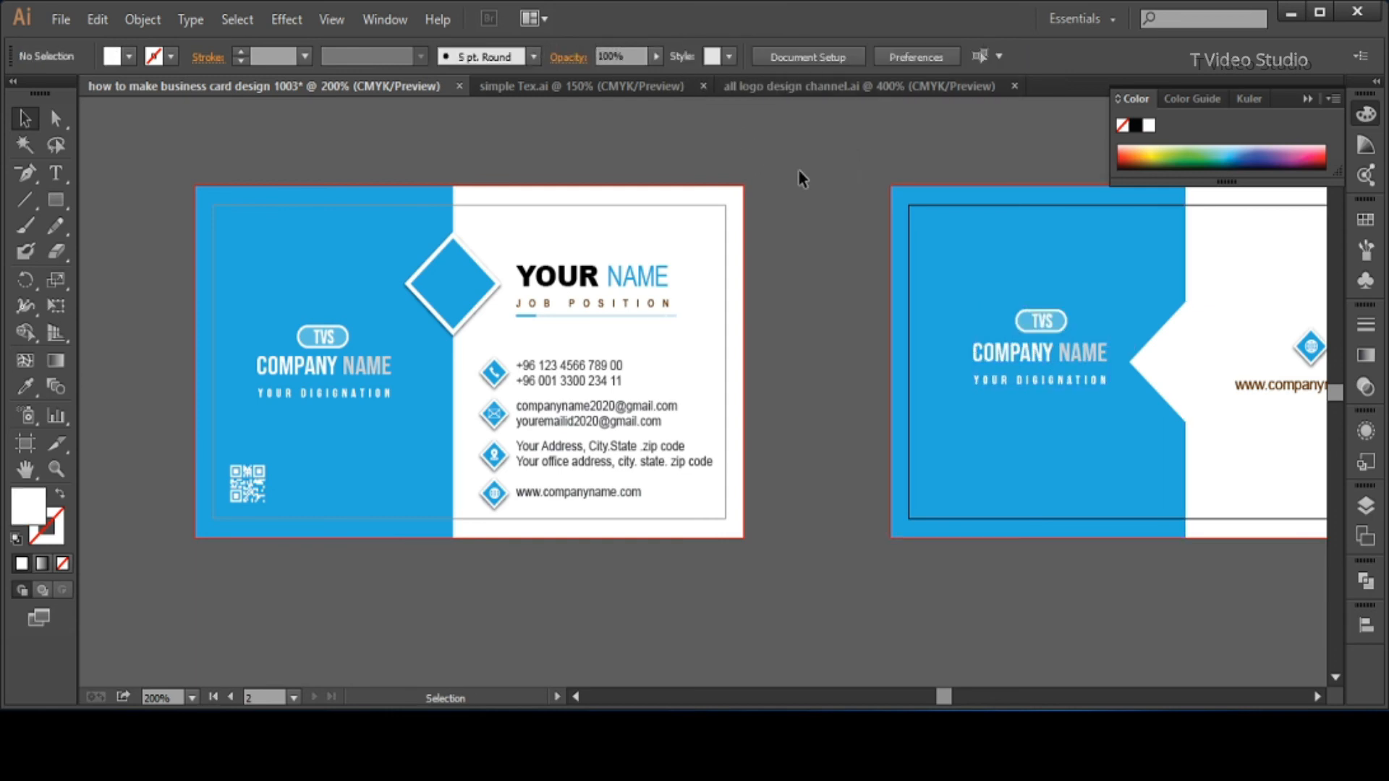
Place the portrait photo into the document in the empty space below the cards.
left_click(63, 20)
left_click(175, 367)
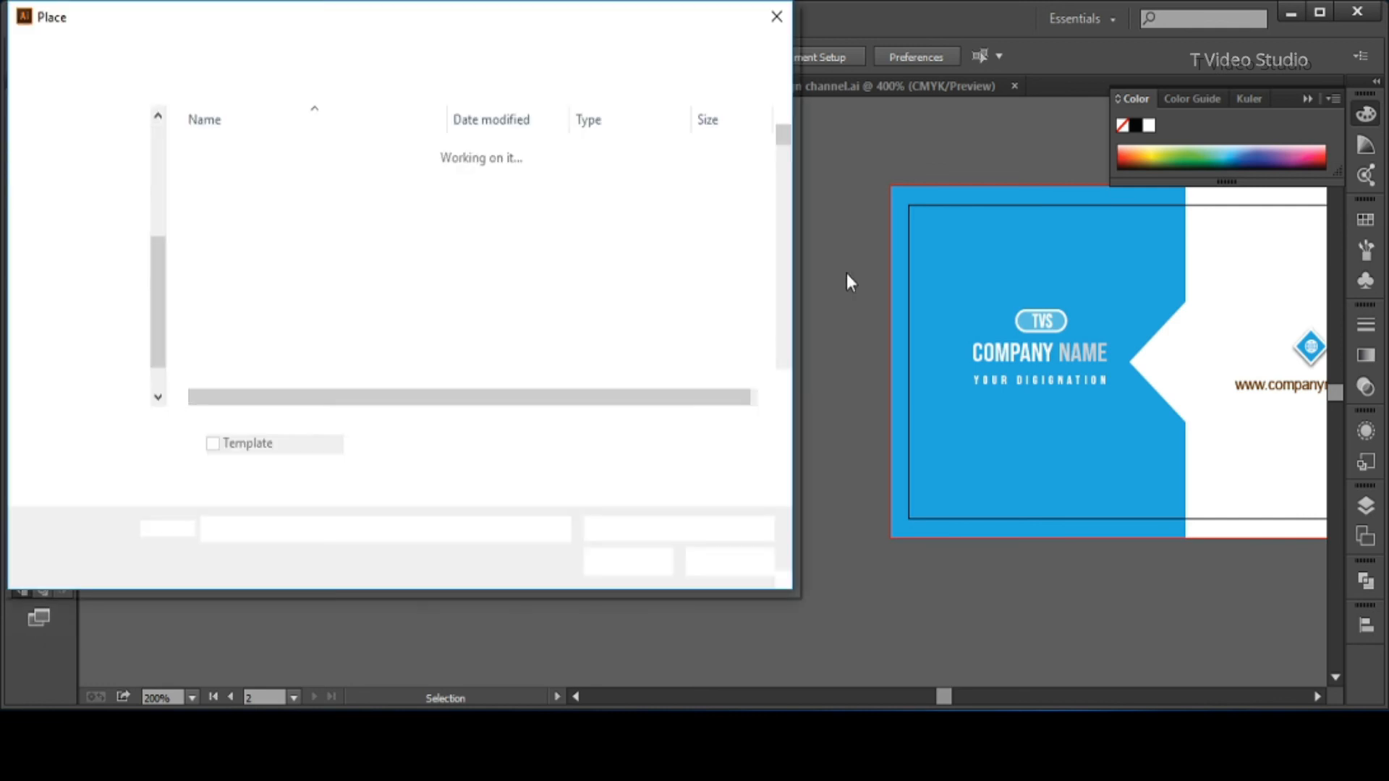
left_click(333, 329)
left_click(635, 561)
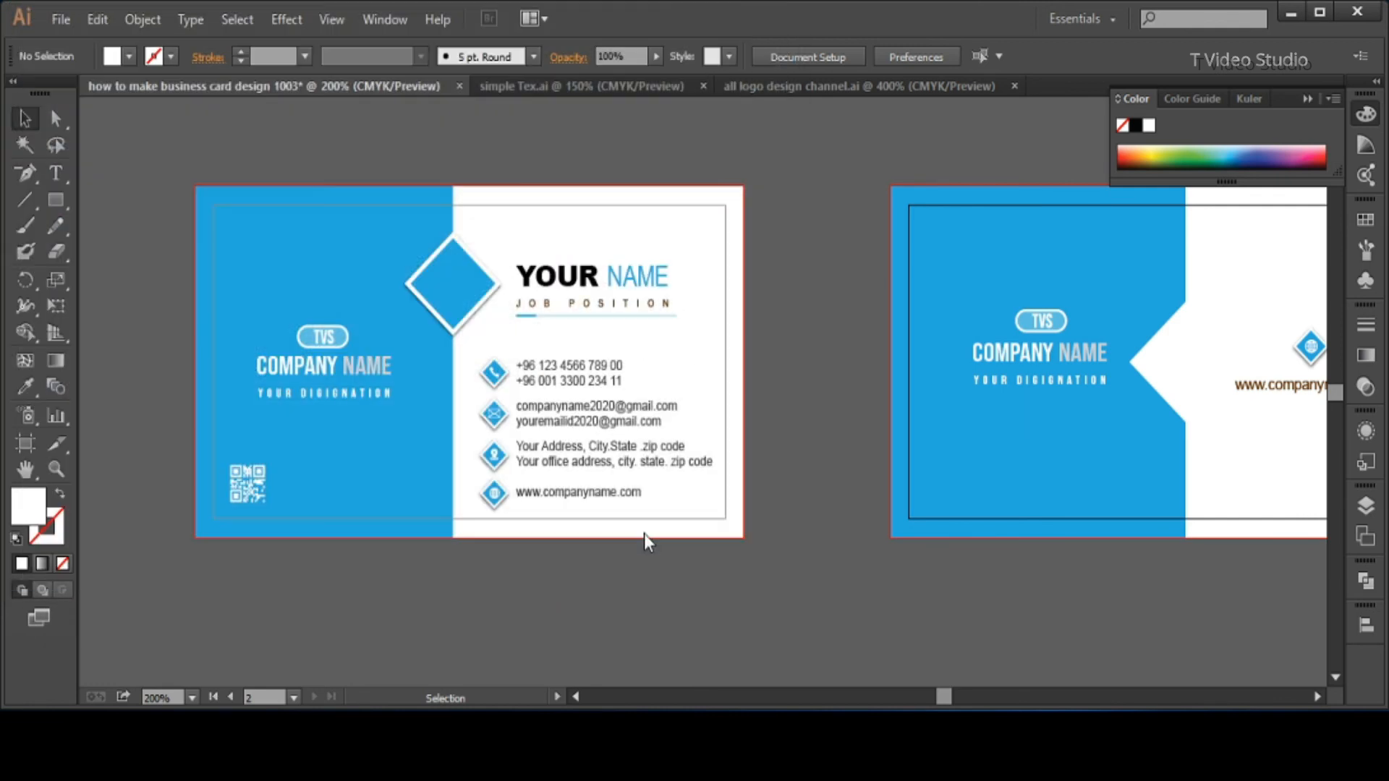
left_click(703, 301)
left_click_drag(1049, 666, 769, 645)
Copy the front card's diamond onto the portrait photo, centred over the face.
scroll(769, 645, "down", 3)
left_click(365, 241)
mouse_move(791, 534)
left_mouse_down()
mouse_move(752, 463)
mouse_move(722, 477)
mouse_move(724, 518)
mouse_move(745, 531)
mouse_move(721, 528)
left_mouse_up()
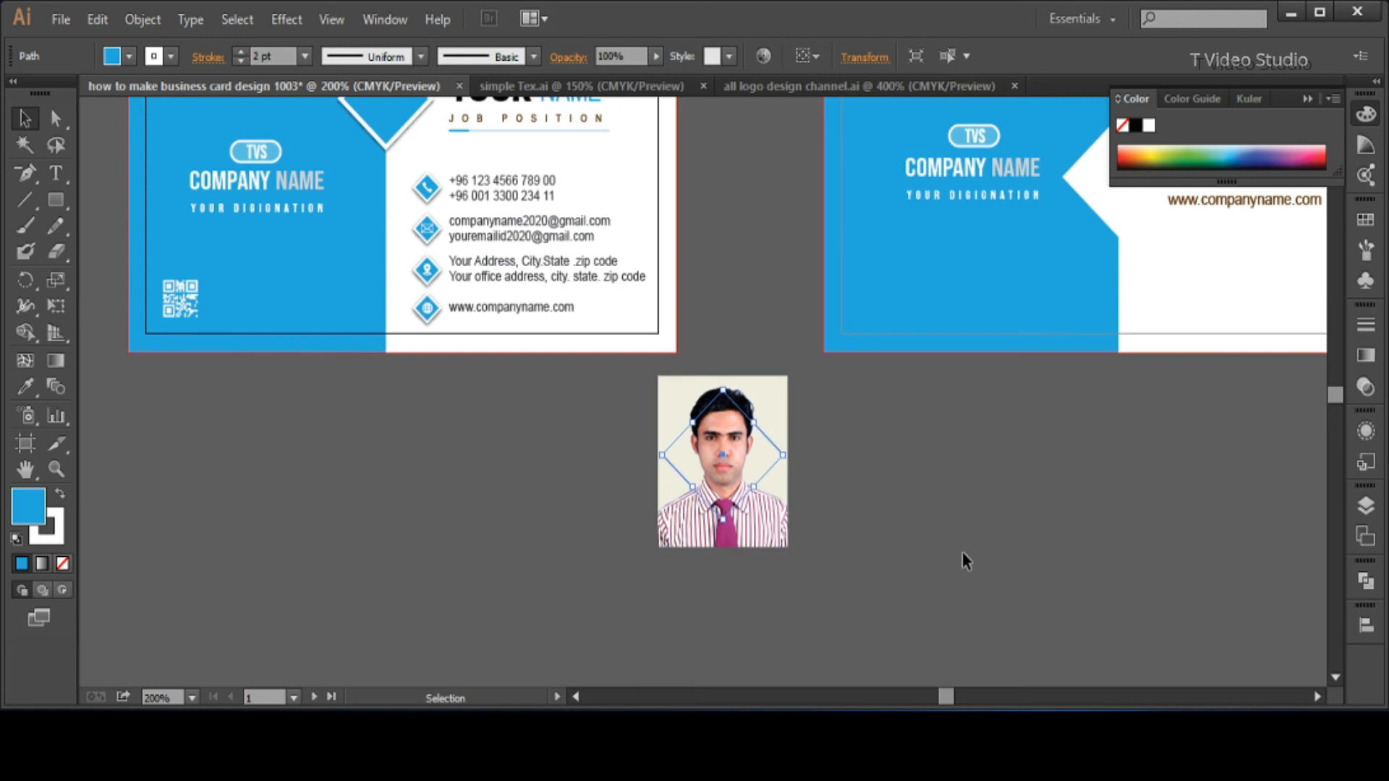
Move the portrait photo slightly upward behind the diamond outline.
left_click(903, 533)
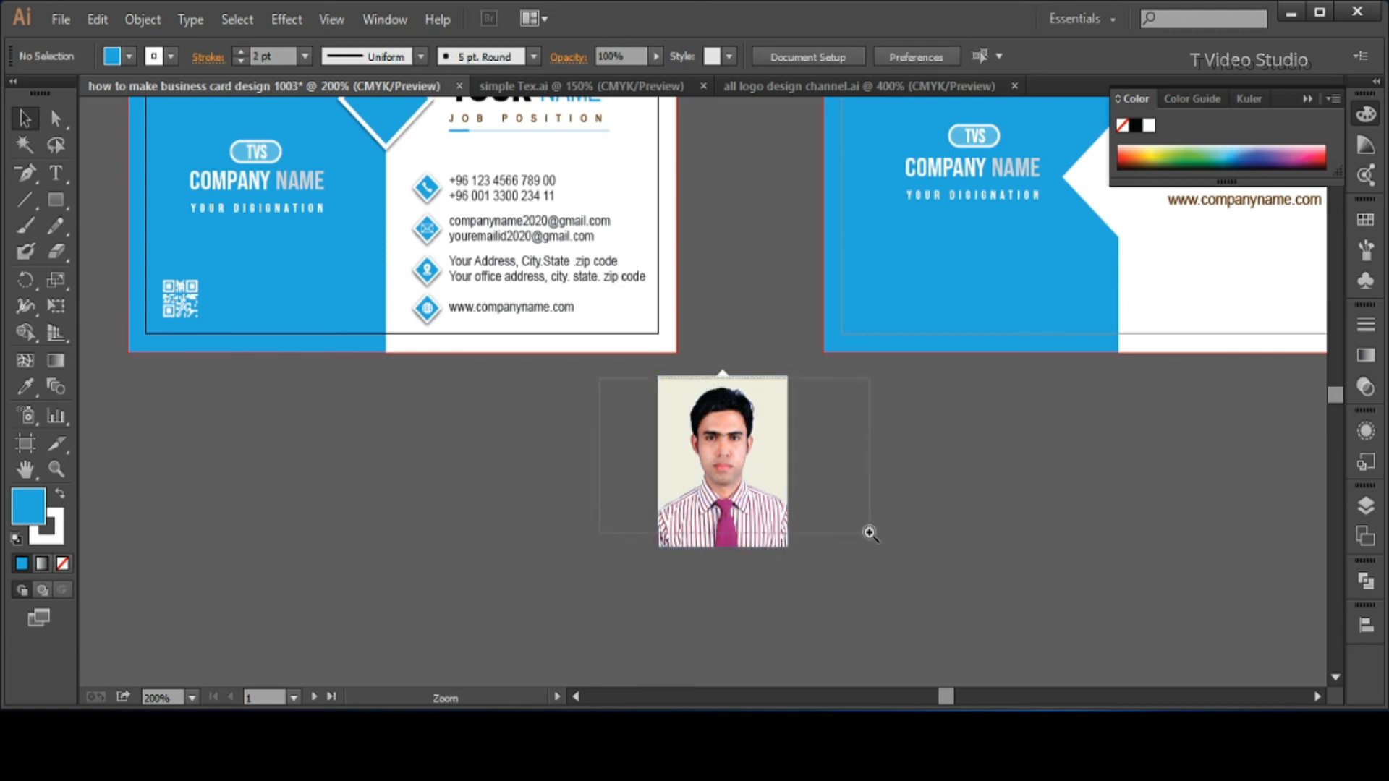
left_click_drag(868, 530, 637, 362)
left_click_drag(780, 364, 780, 397)
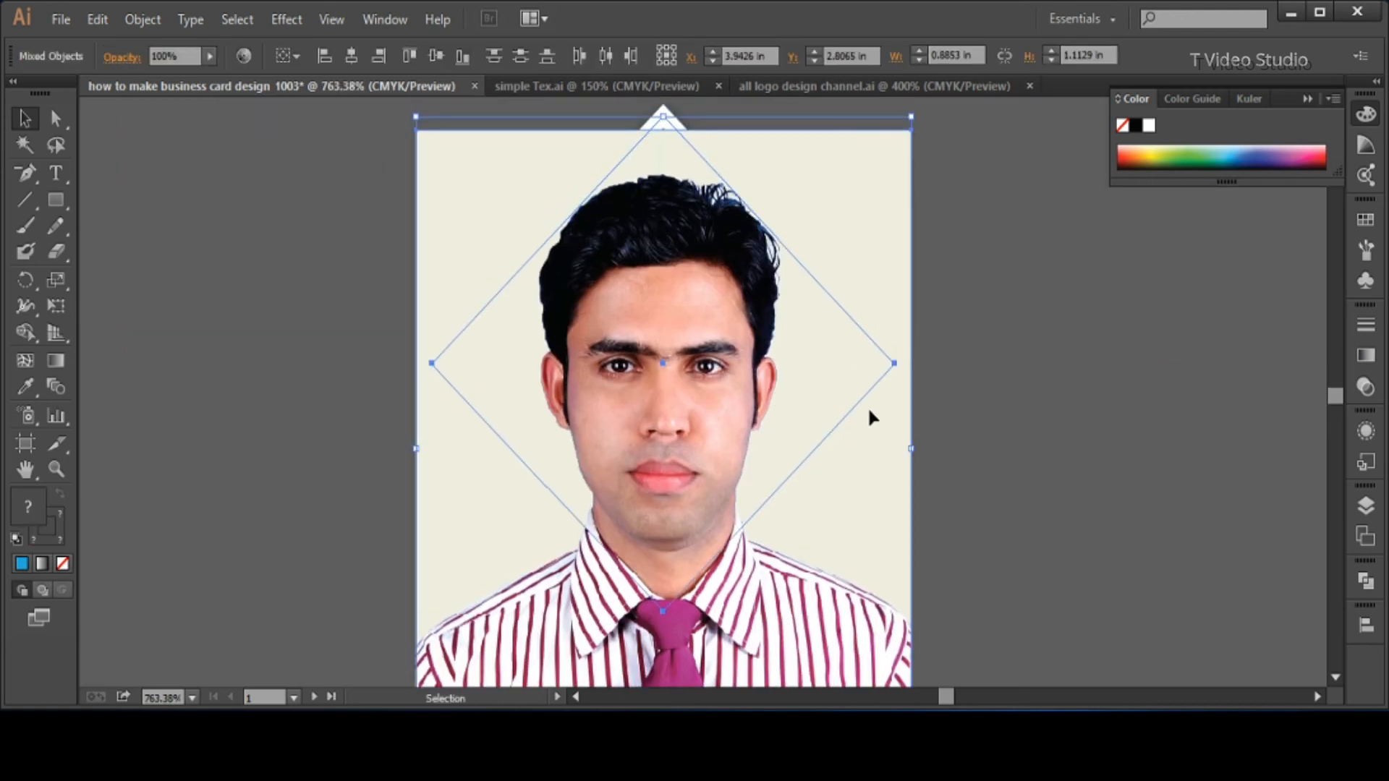
left_click(916, 388)
left_click_drag(447, 237, 446, 212)
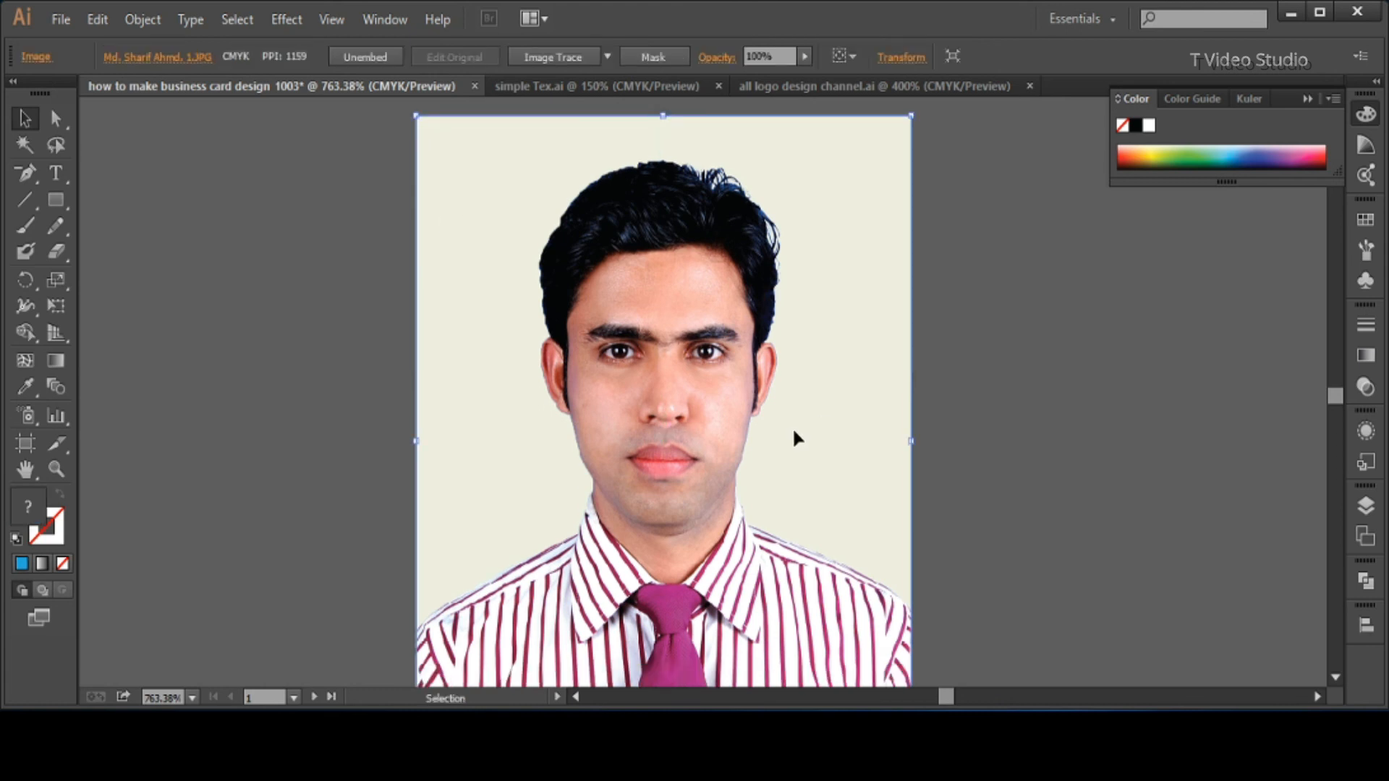
Move the blue diamond onto the portrait photo, centred over the face, bring it to the front and remove its fill.
key("ctrl+minus")
key("ctrl+minus")
left_click_drag(778, 534, 758, 509)
left_click_drag(643, 333, 970, 361)
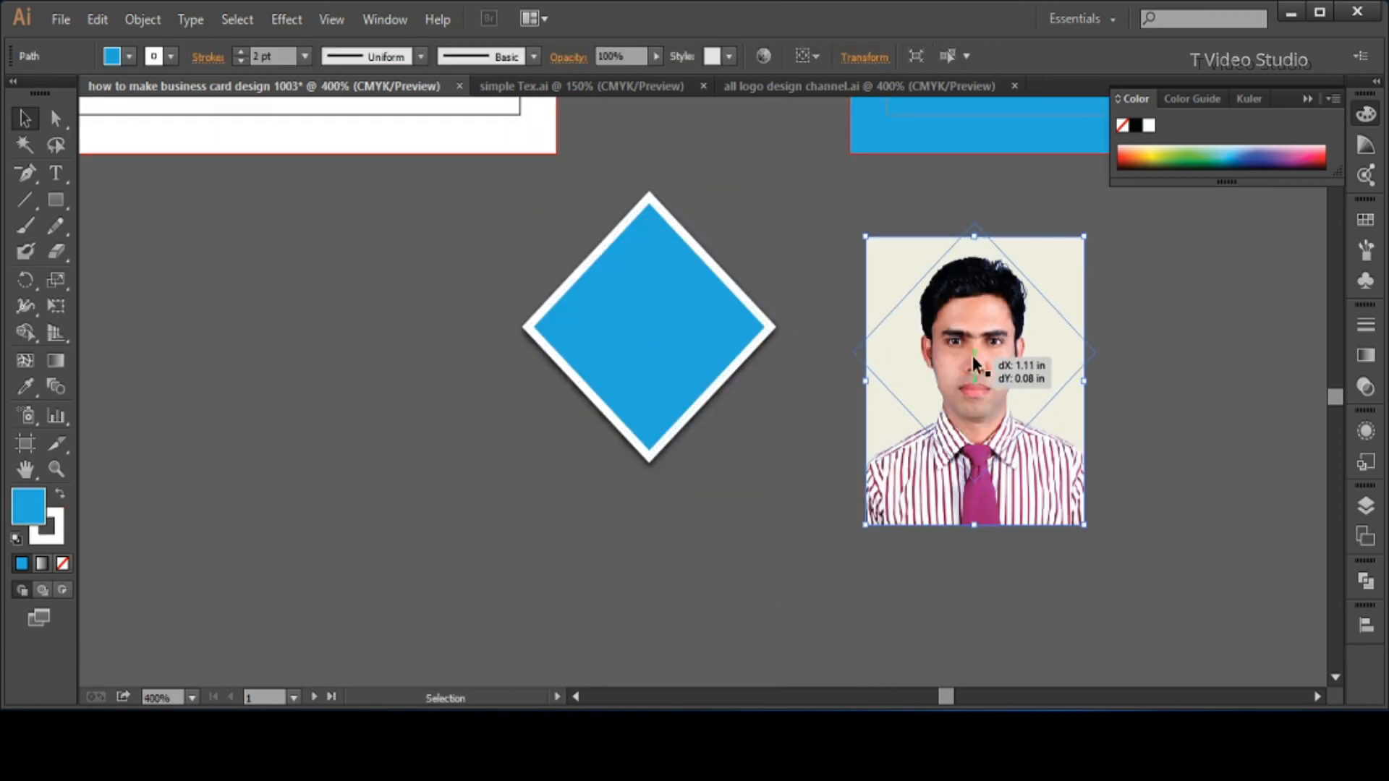
right_click(991, 362)
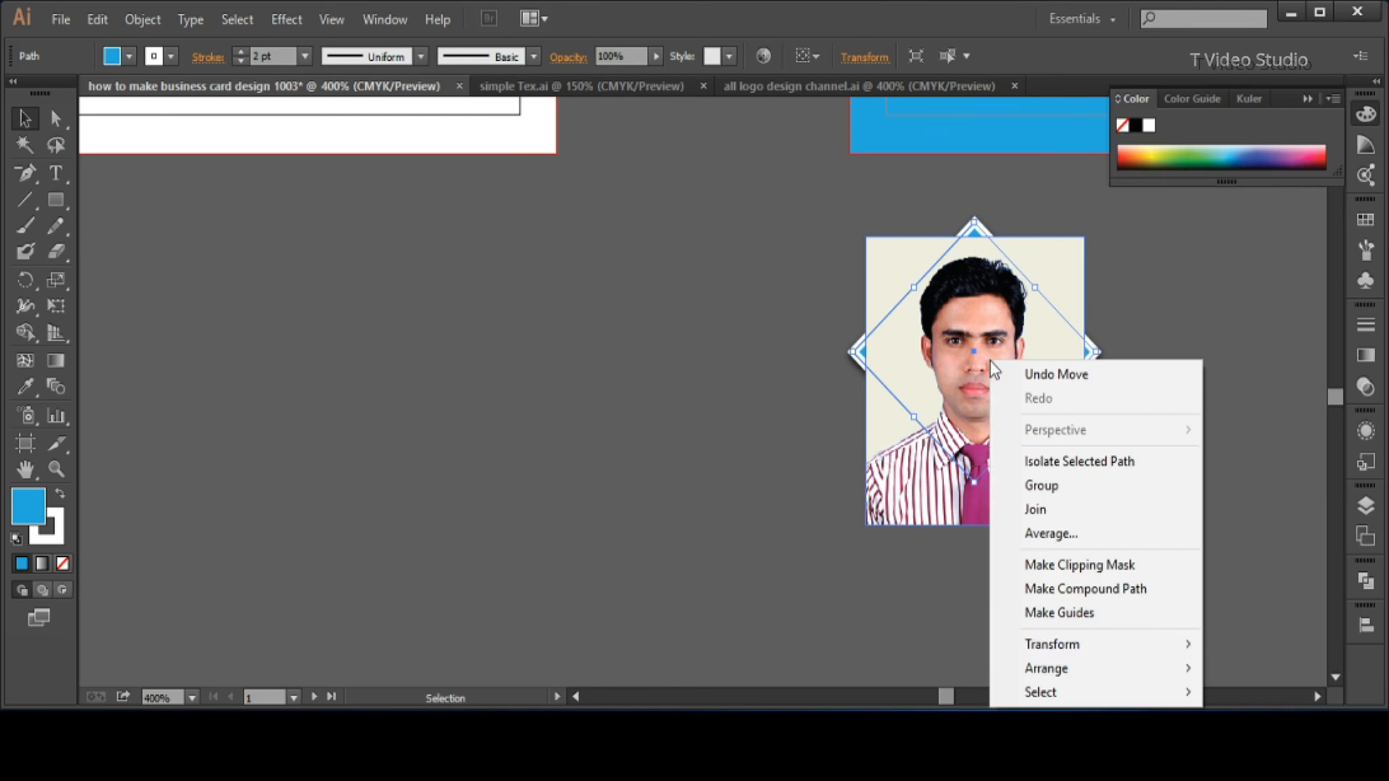
mouse_move(1069, 670)
left_click(774, 667)
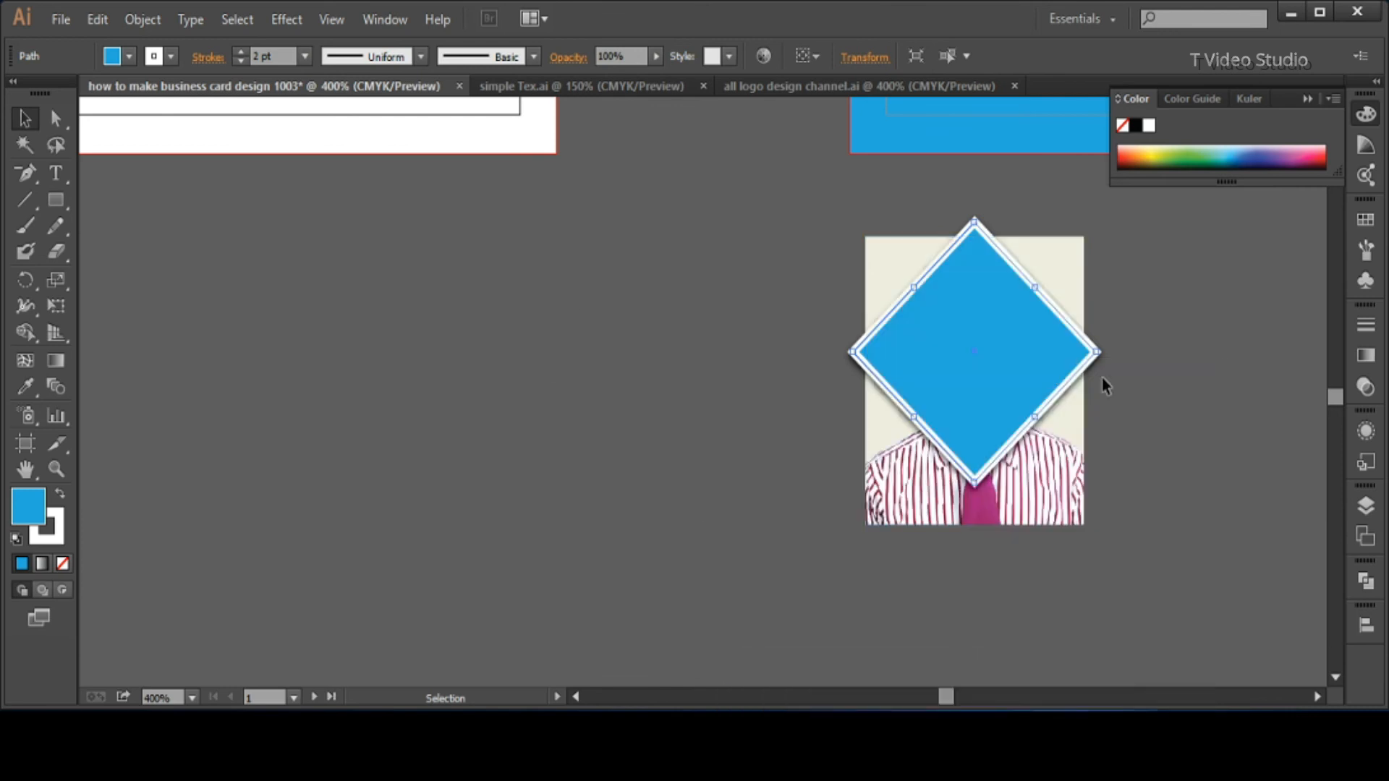
left_click(63, 564)
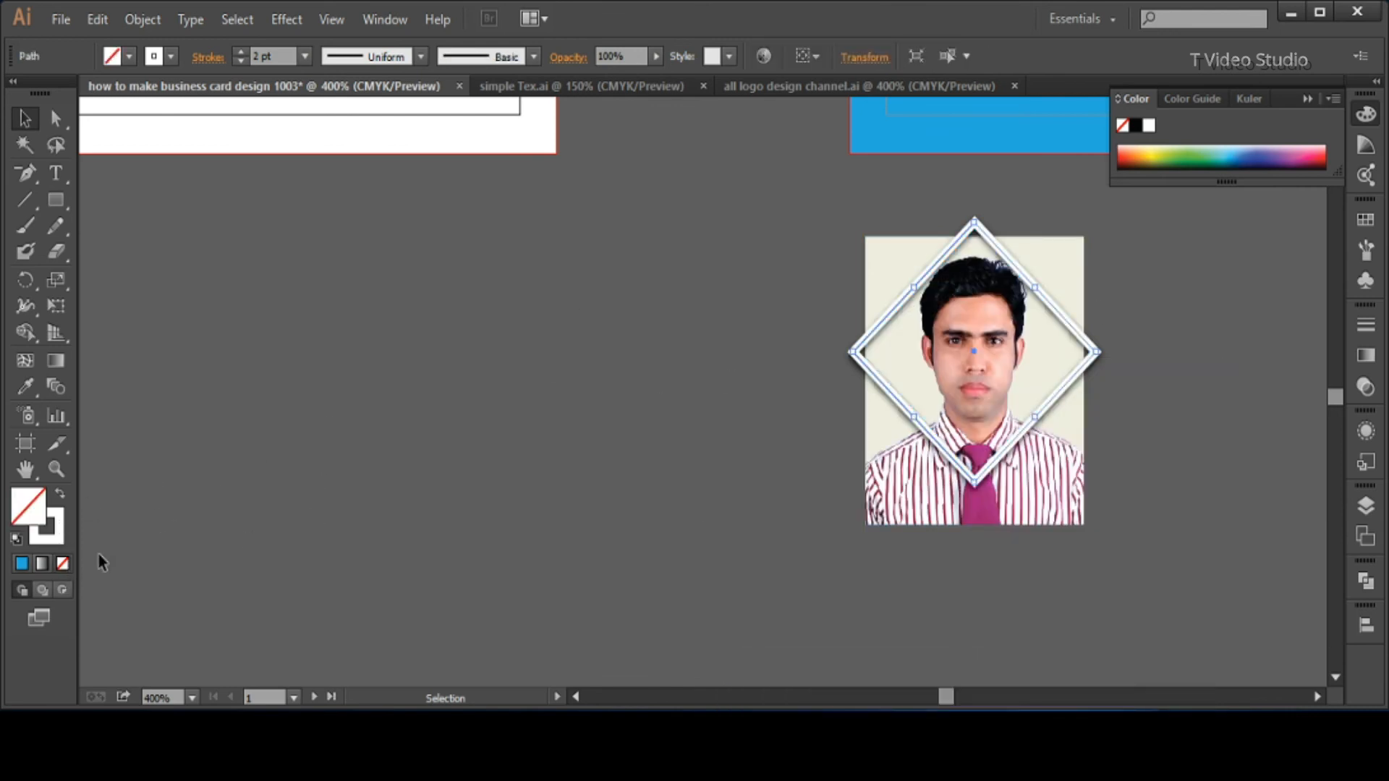
Try to clip the portrait photo with the diamond outline.
left_click_drag(704, 443, 924, 362)
right_click(925, 362)
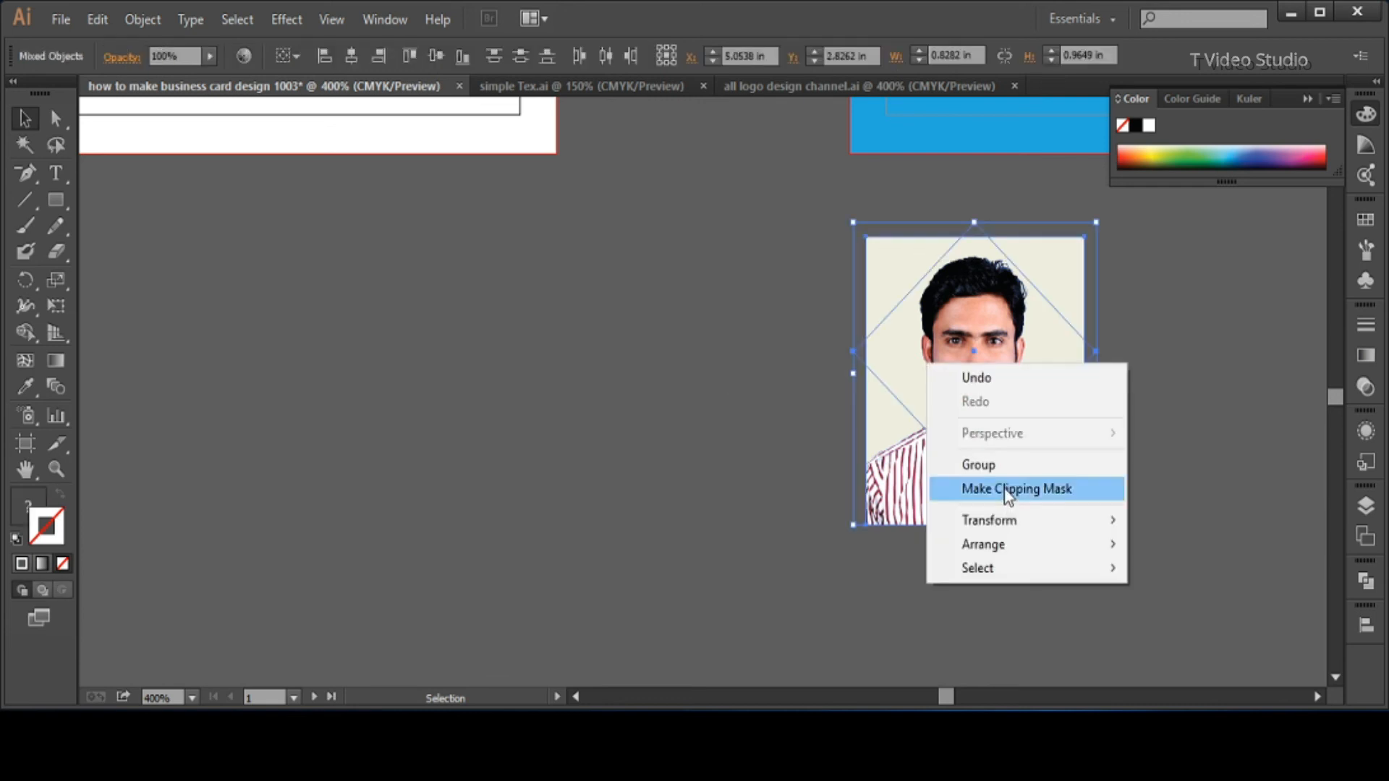
left_click(1011, 487)
key("ctrl+z")
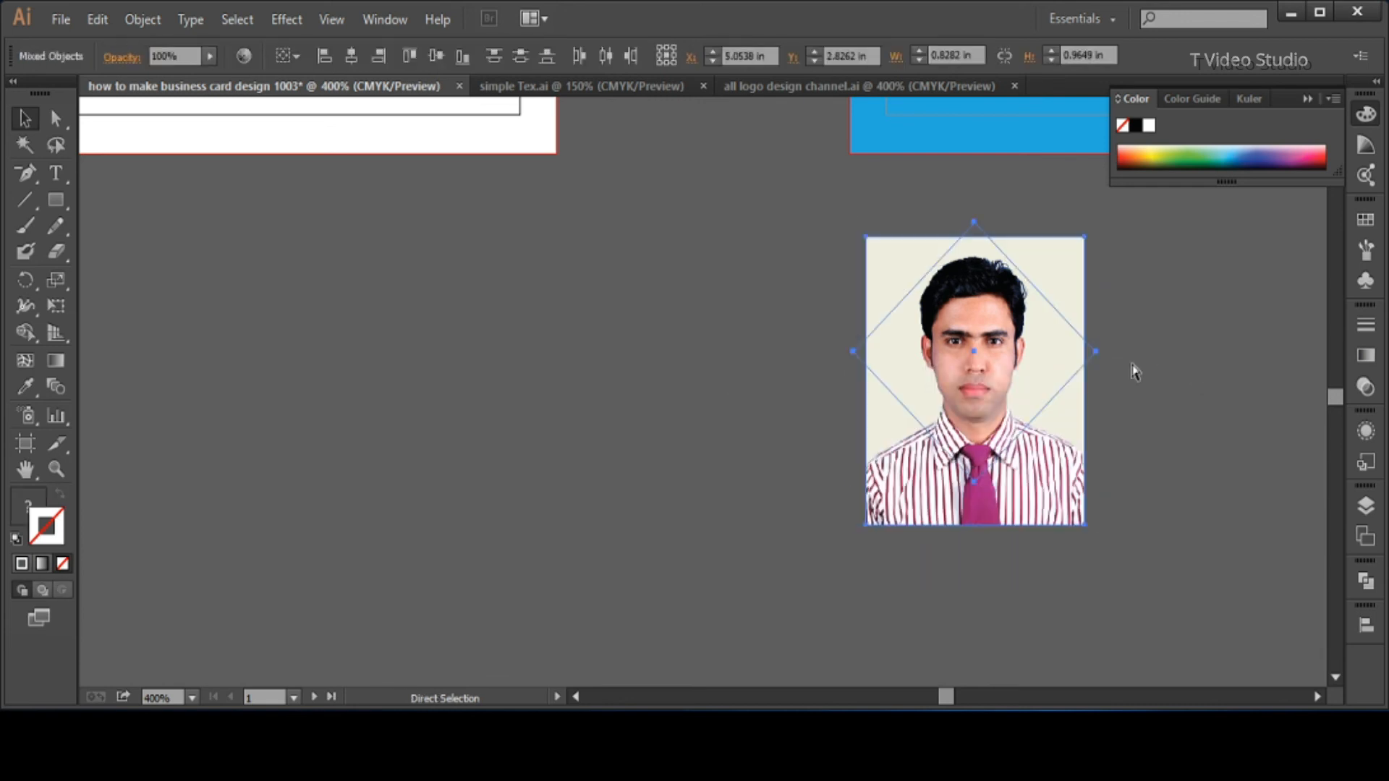
Copy the diamond outline beside the portrait photo and fill the copy with the photo's beige background colour.
left_click(702, 383)
left_click_drag(869, 391, 555, 391)
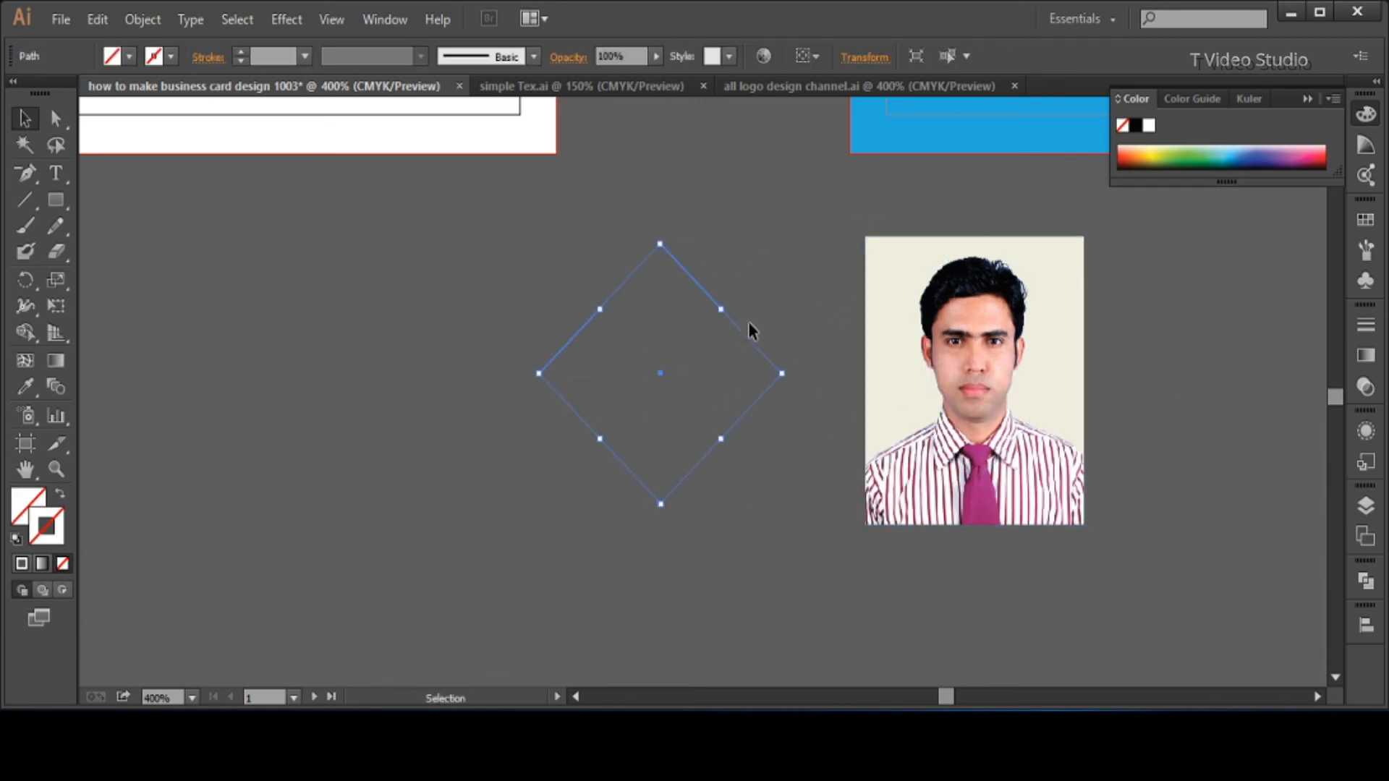
double_click(64, 526)
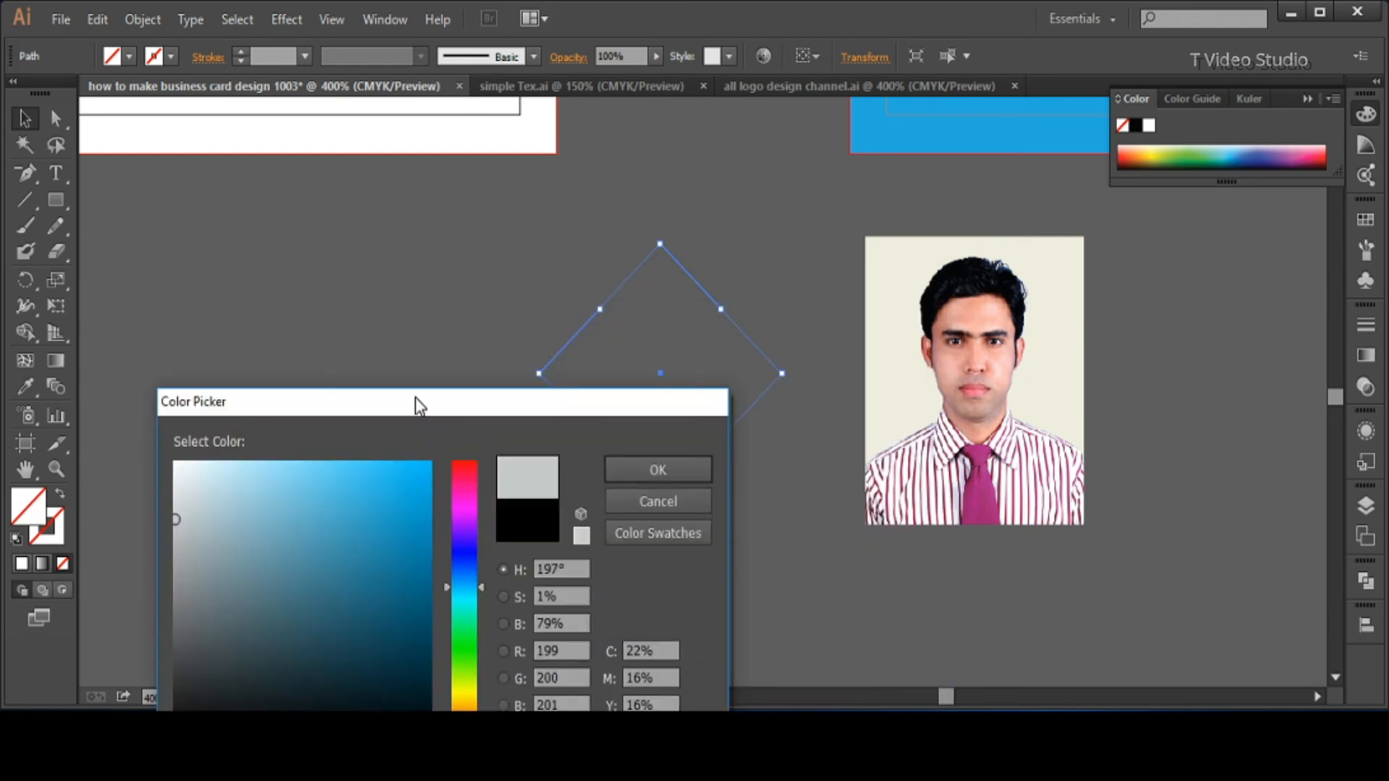
key("Escape")
left_click(27, 394)
left_click(905, 283)
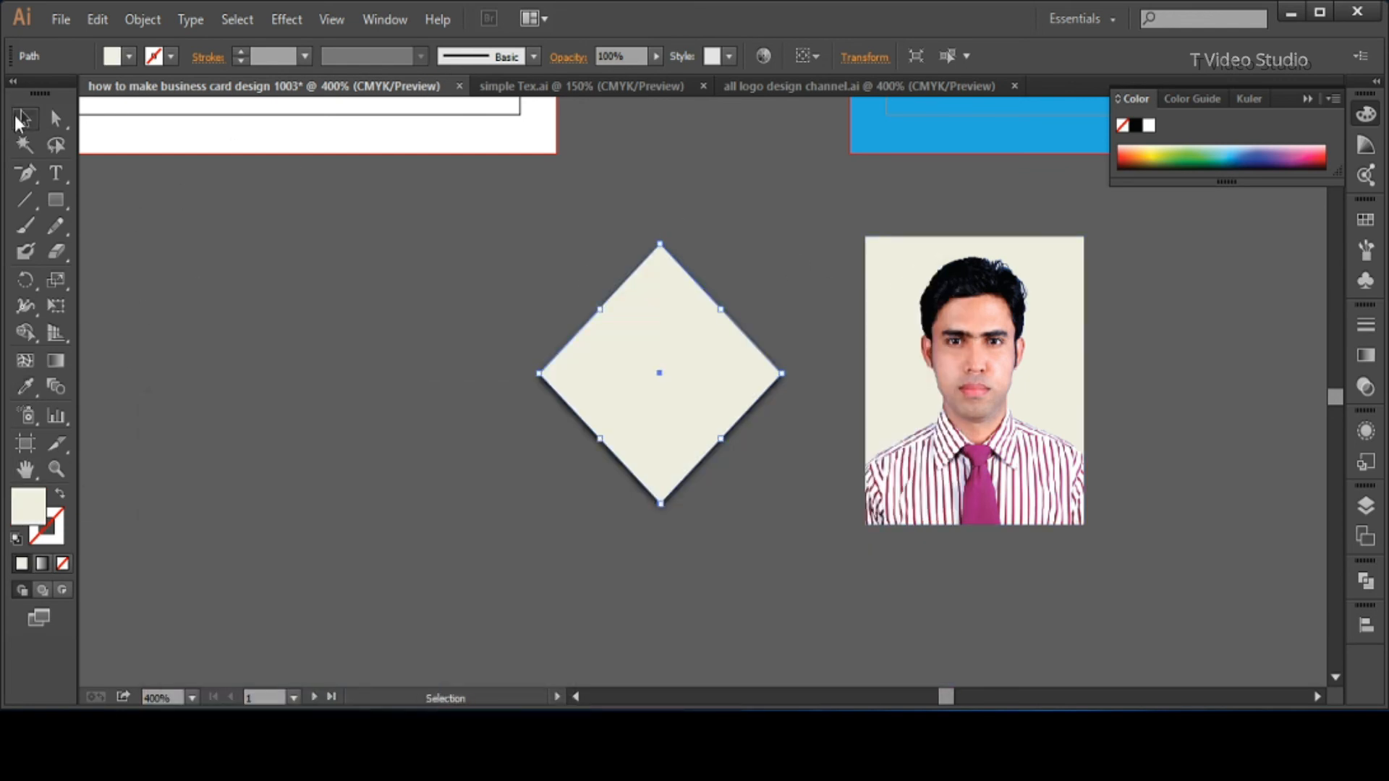
Try a Drop Shadow on the beige diamond with Multiply mode, 86% opacity, 0 in X offset, 0.01 in Y offset and 0.01 in blur.
right_click(662, 385)
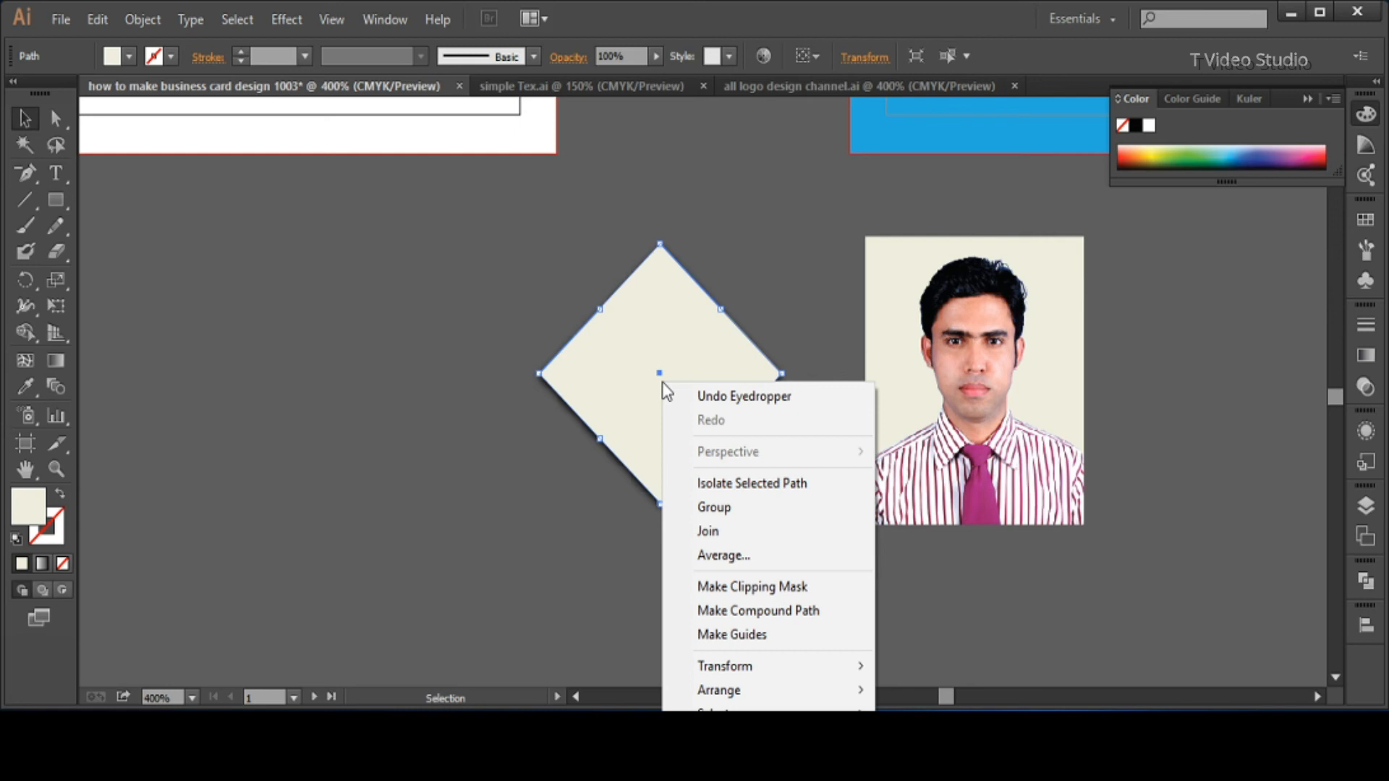
left_click(237, 20)
mouse_move(286, 20)
left_click(535, 267)
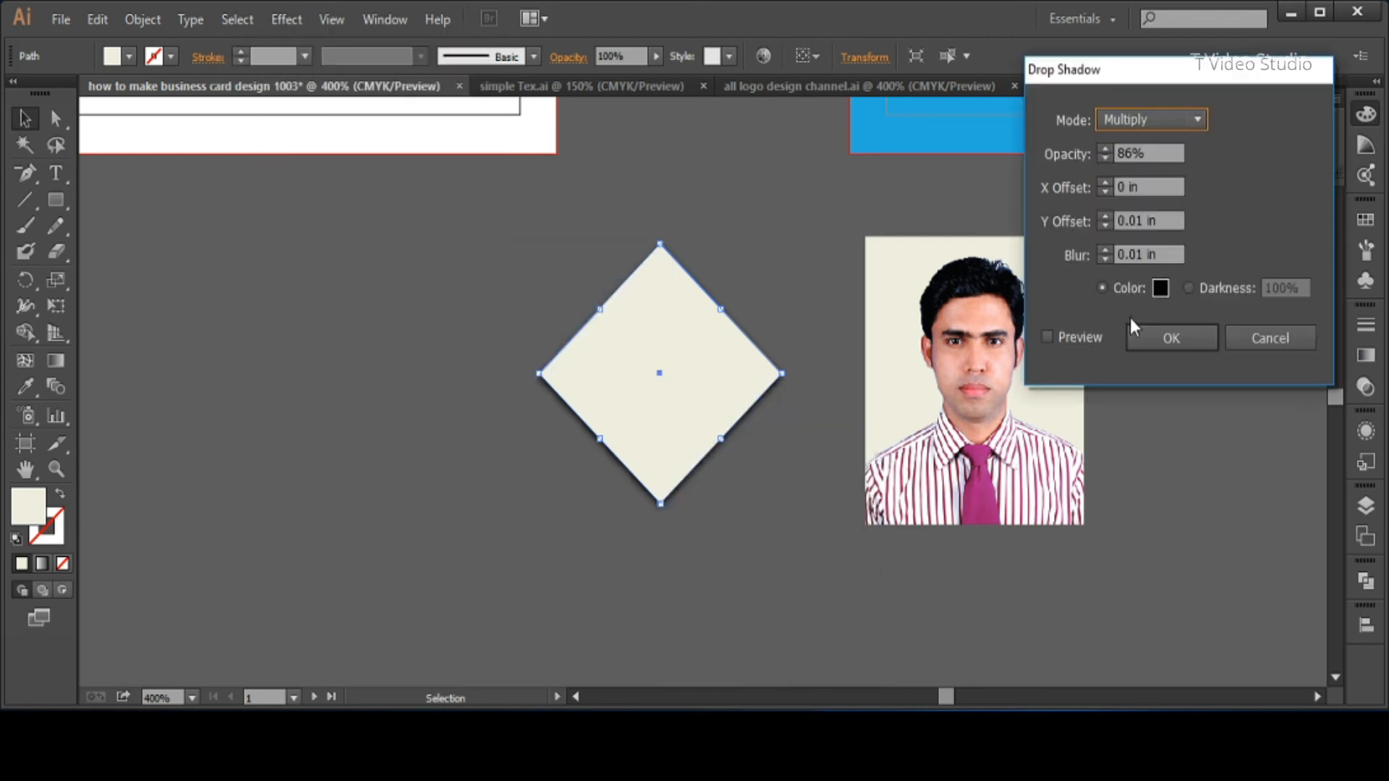
key("Return")
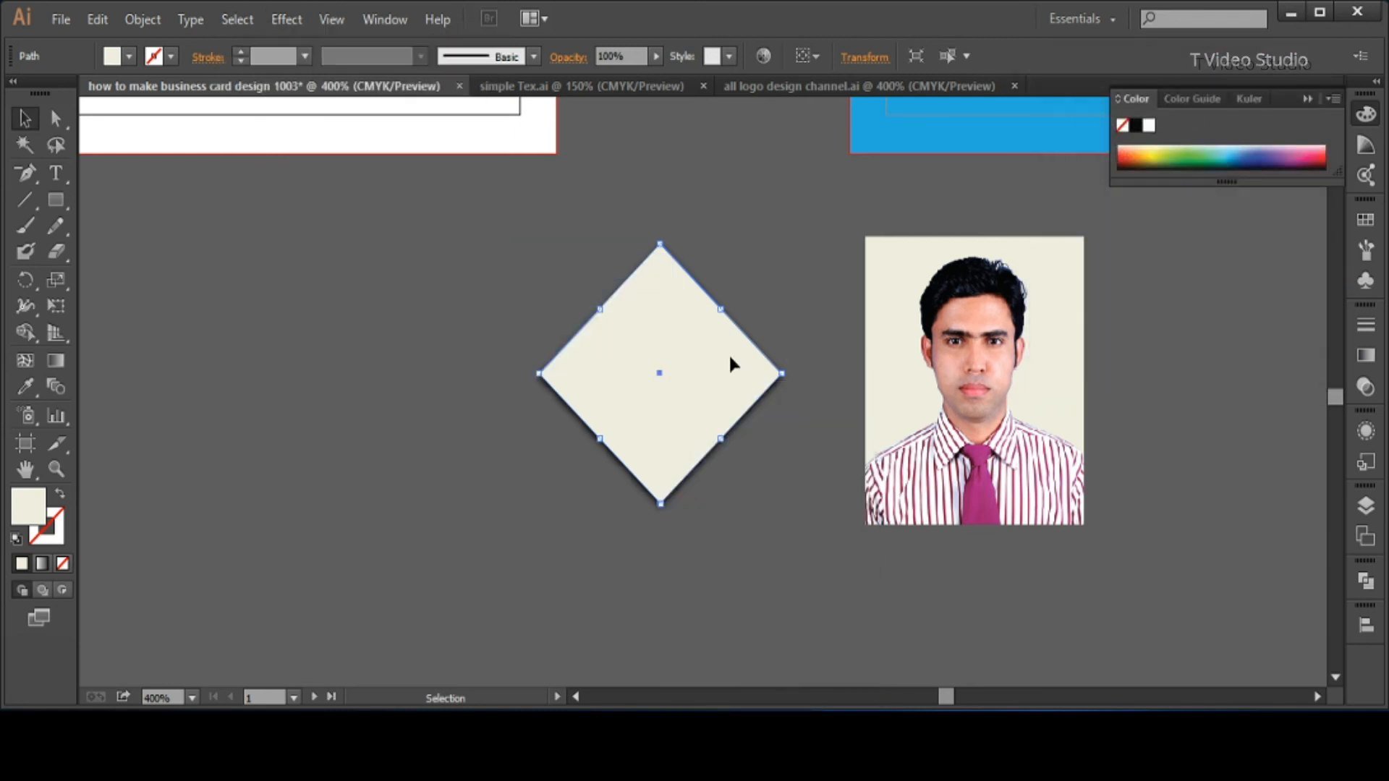
Replace the beige diamond with a same-size beige rectangle that has no shadow, rotated into a diamond.
key("v")
key("ctrl+d")
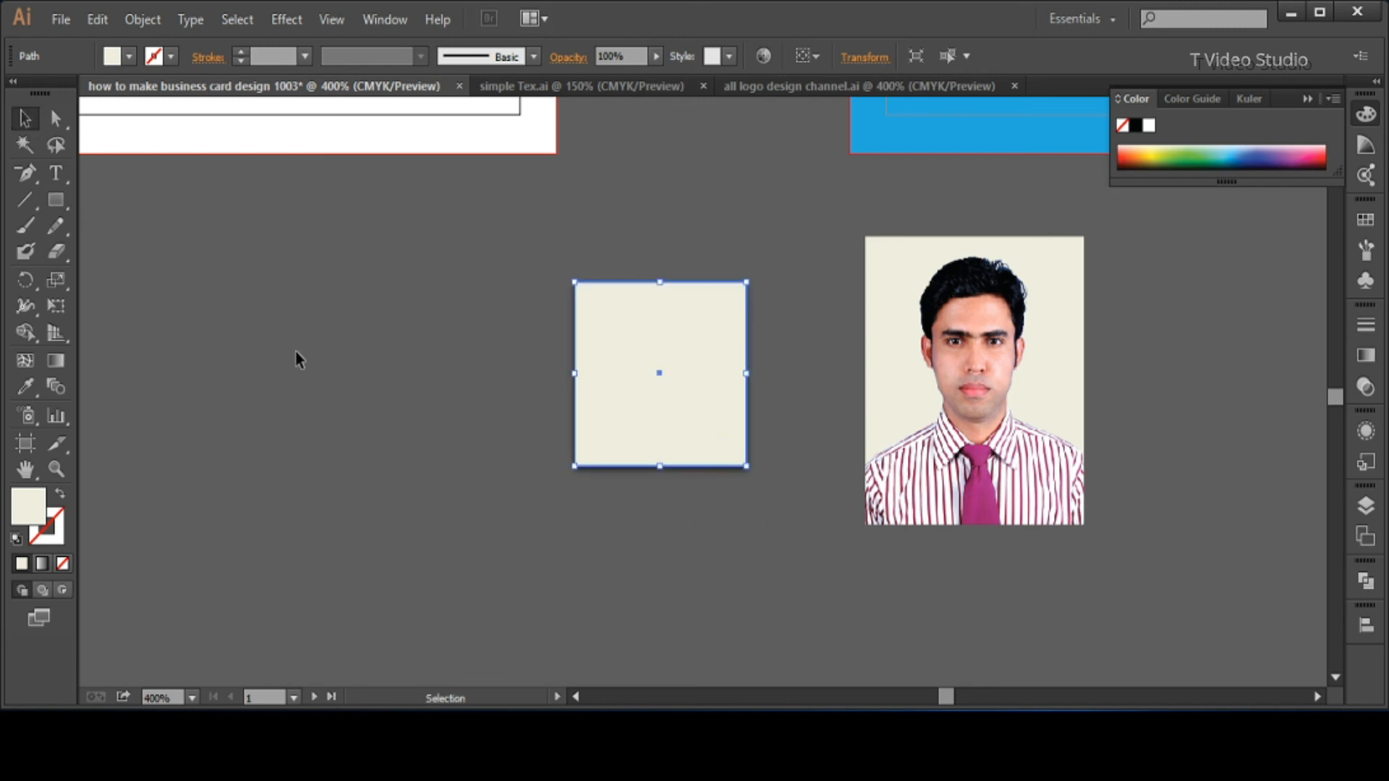
key("m")
left_click_drag(682, 330, 748, 466)
key("v")
mouse_move(575, 373)
left_mouse_down()
mouse_move(609, 376)
mouse_move(577, 375)
left_mouse_up()
left_click_drag(665, 372, 639, 372)
left_click_drag(727, 274, 771, 396)
Clip the portrait photo to its diamond outline and place it inside the front card's white diamond frame.
right_click(984, 358)
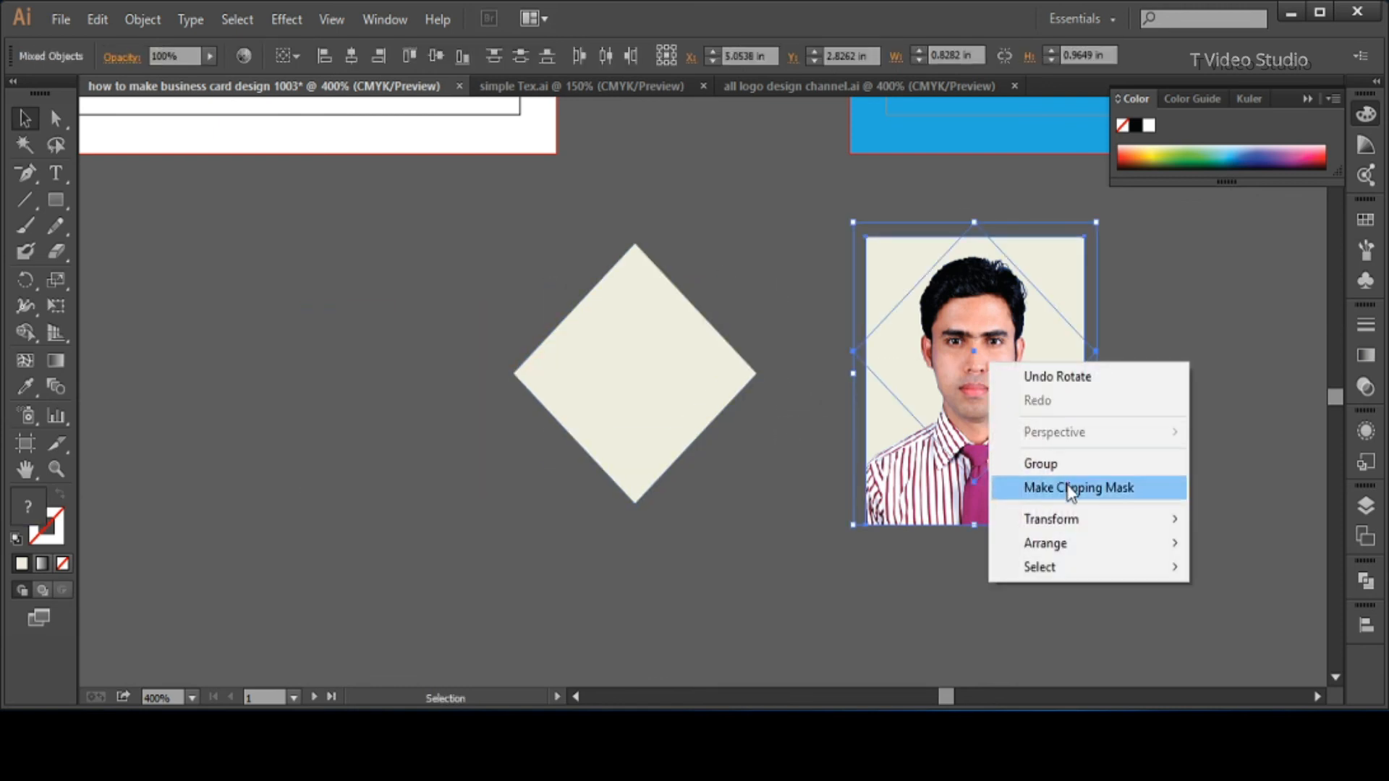
left_click(1092, 487)
left_click_drag(612, 376, 669, 253)
right_click(657, 400)
left_click(917, 578)
key("ctrl+1")
left_click_drag(913, 587, 878, 554)
left_click(784, 157)
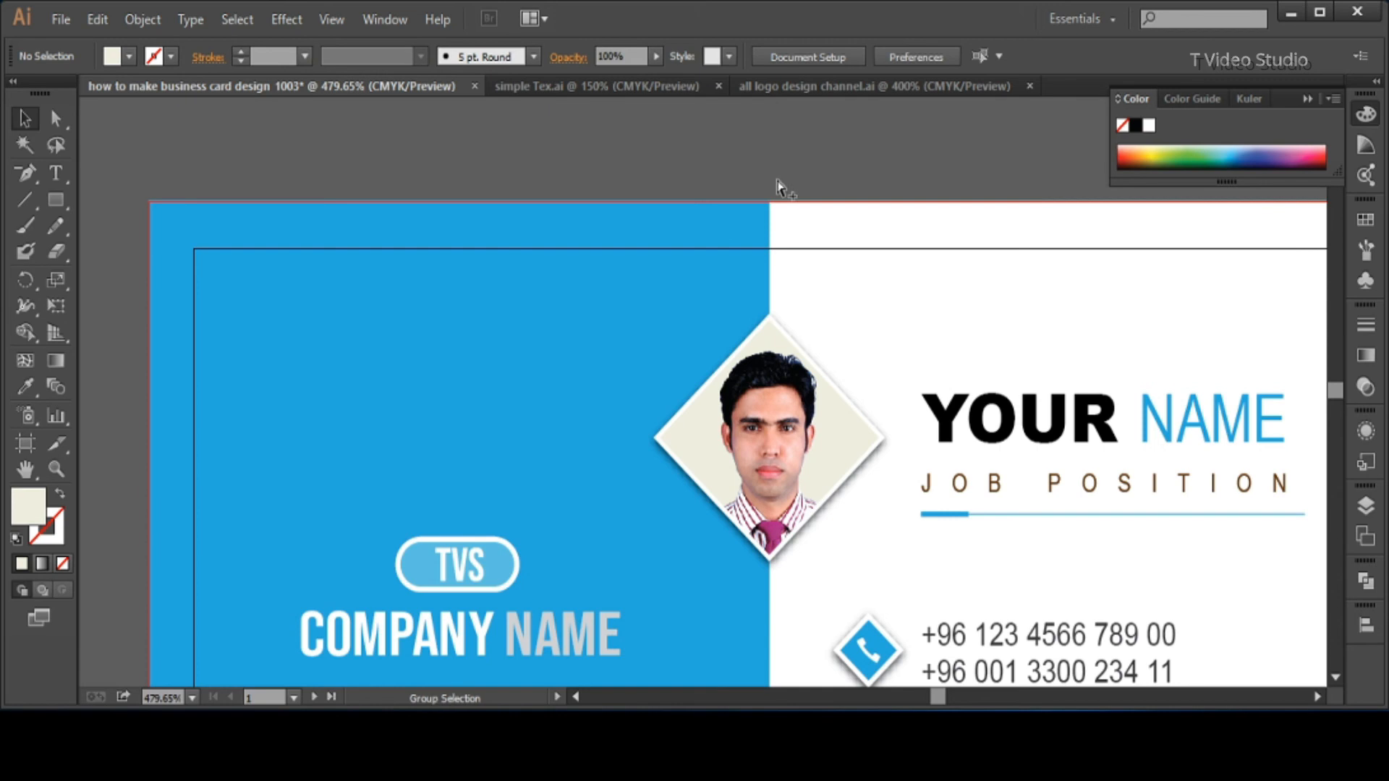
Scale the clipped portrait down slightly, centred in the front card's diamond frame, to widen the white border.
key("ctrl+minus")
key("ctrl+minus")
key("ctrl+minus")
key("ctrl+minus")
key("ctrl+minus")
left_click_drag(423, 188, 663, 368)
left_click(663, 367)
mouse_move(801, 521)
left_mouse_down()
mouse_move(812, 506)
mouse_move(794, 512)
left_mouse_up()
left_click(712, 125)
key("ctrl+minus")
key("ctrl+minus")
left_click_drag(506, 304, 670, 459)
left_click(744, 448)
left_click_drag(899, 604, 908, 615)
left_click(847, 176)
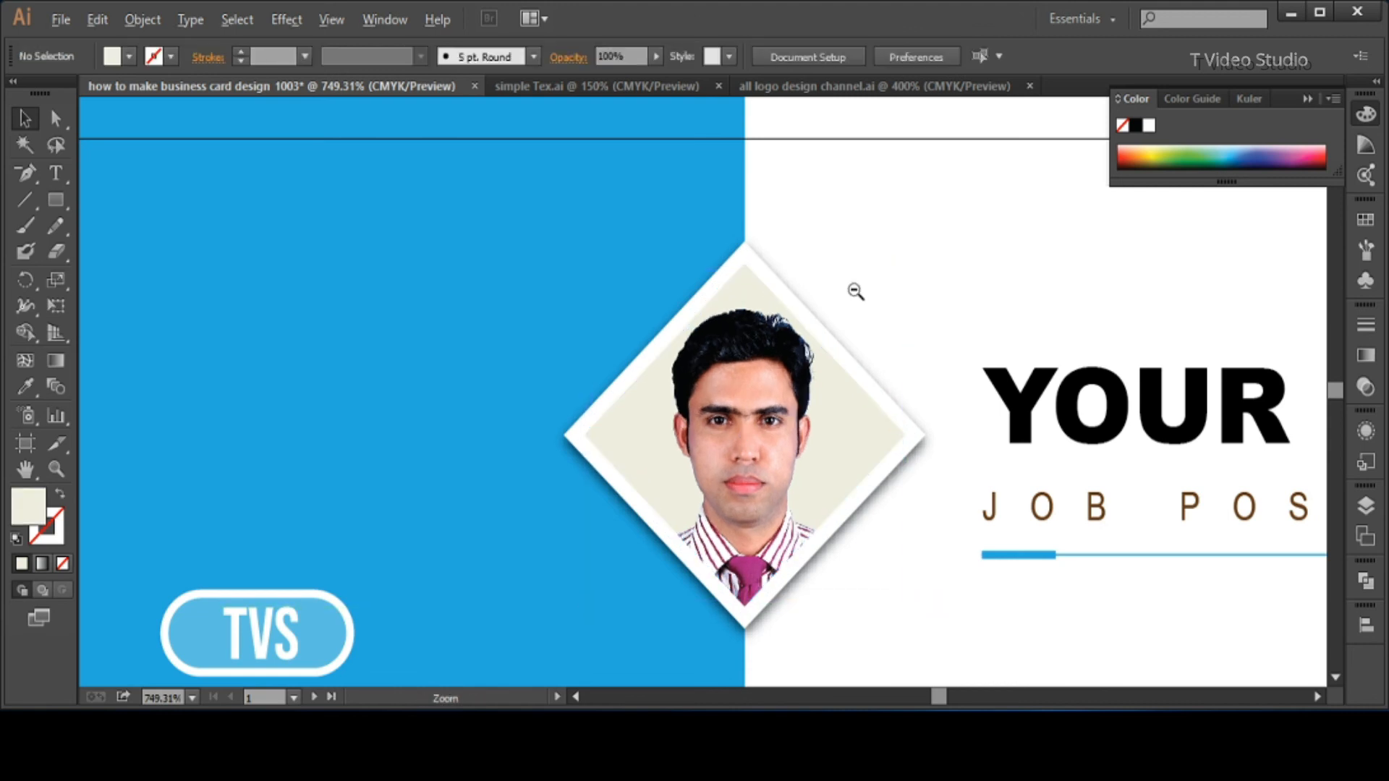
Review the complete front and back cards side by side, checking which objects belong to each.
key("ctrl+minus")
key("ctrl+minus")
key("ctrl+minus")
key("ctrl+minus")
key("ctrl+minus")
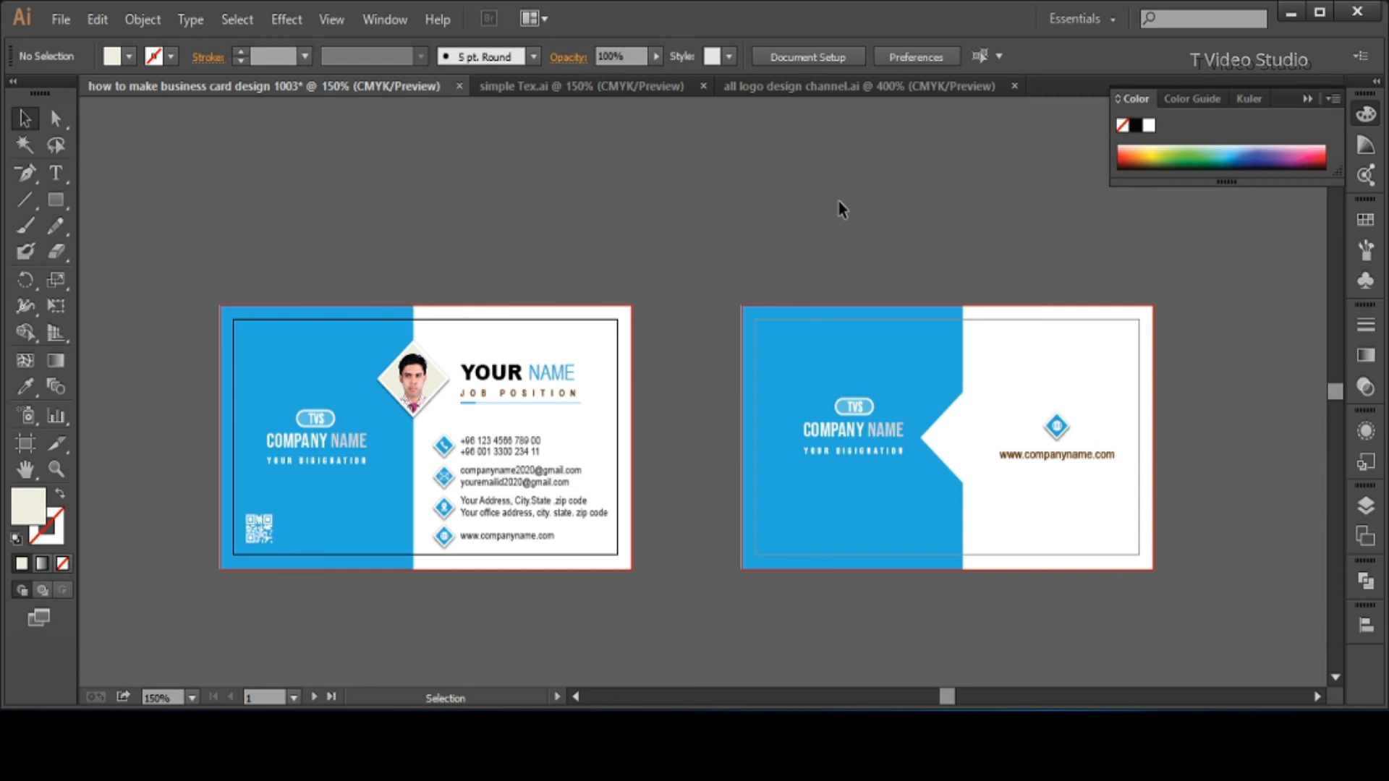
left_click_drag(719, 215, 633, 562)
left_click(941, 403)
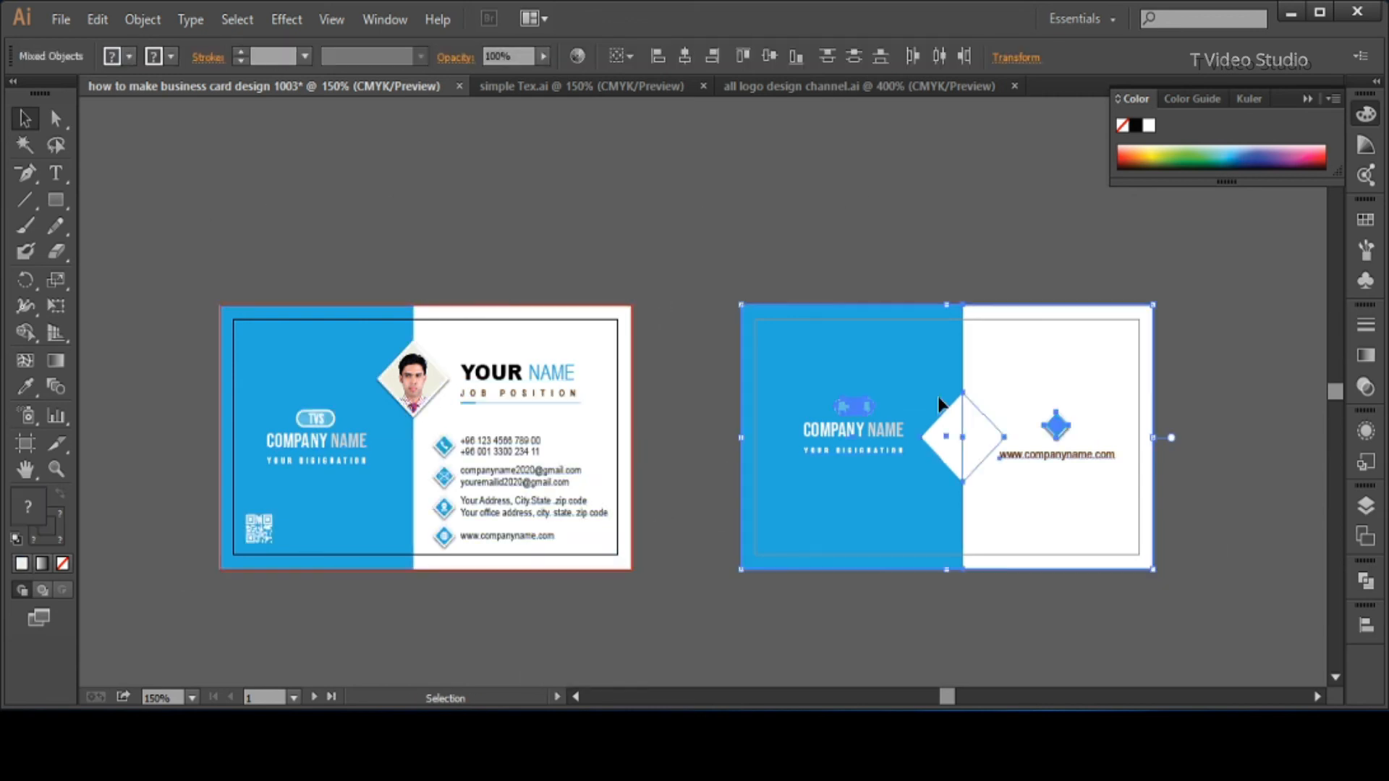
left_click(769, 252)
left_click_drag(589, 301, 1166, 584)
left_click_drag(924, 229, 880, 179)
left_click(793, 512)
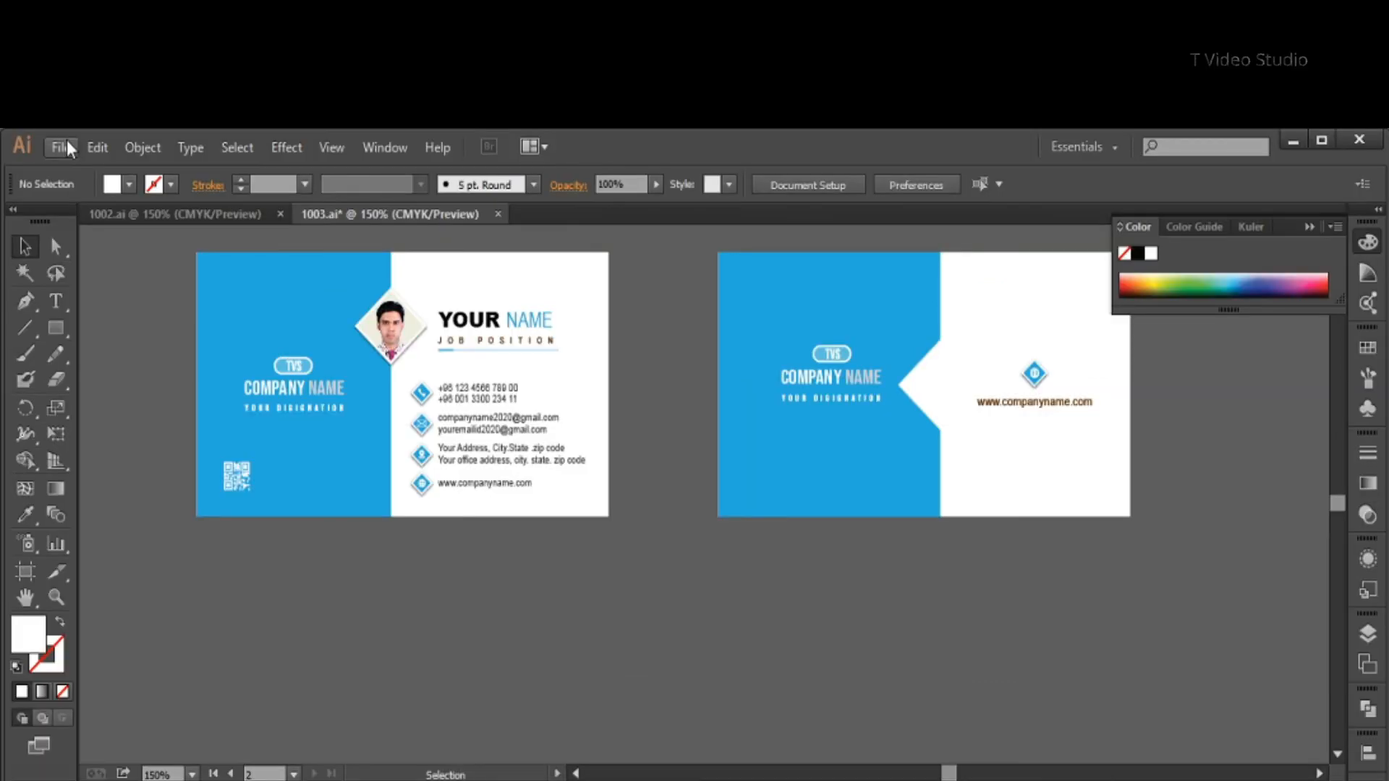
Place the "Electronic Signature Pad For PC" picture from the Picture Technology folder into 1003.ai, below the cards.
left_click(61, 146)
key("Escape")
key("ctrl+shift+p")
left_click(103, 180)
left_click(103, 180)
double_click(474, 333)
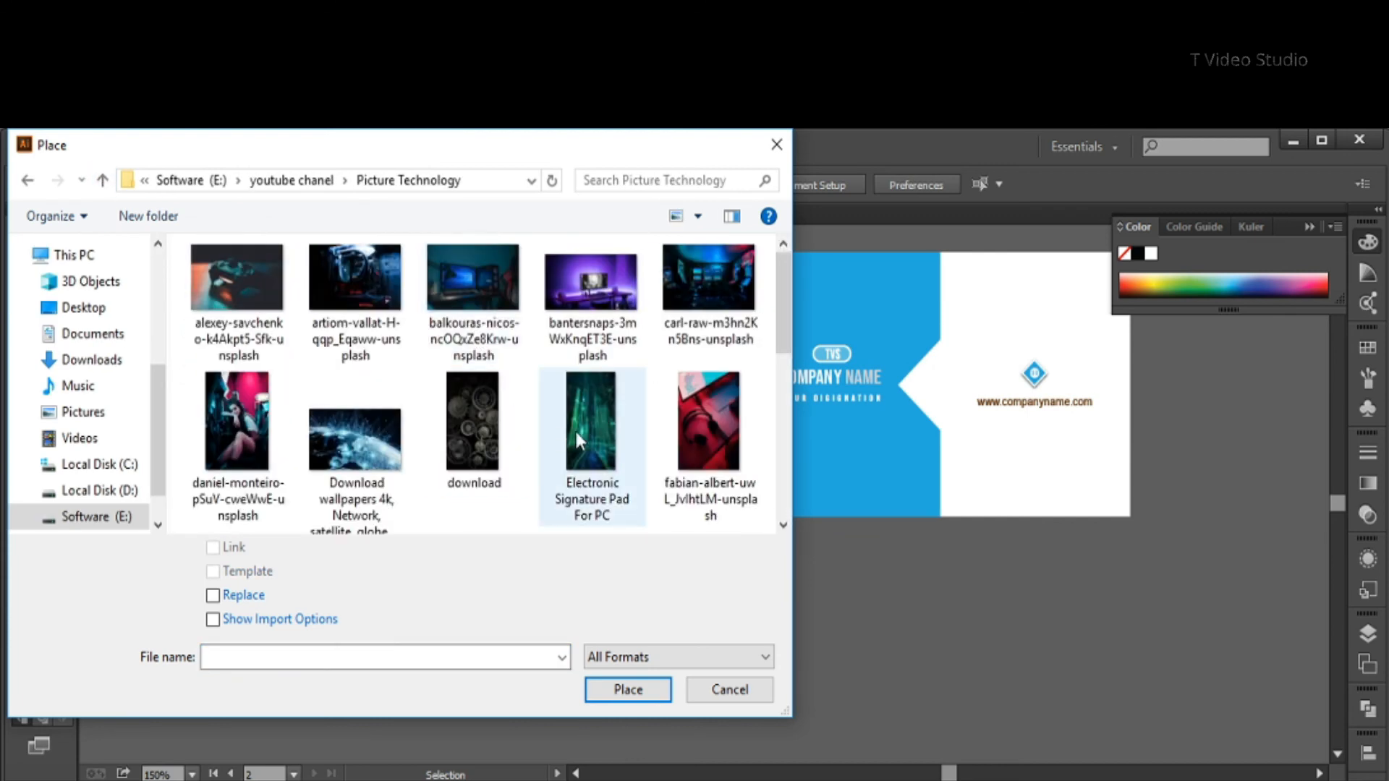
double_click(578, 442)
left_click(1120, 568)
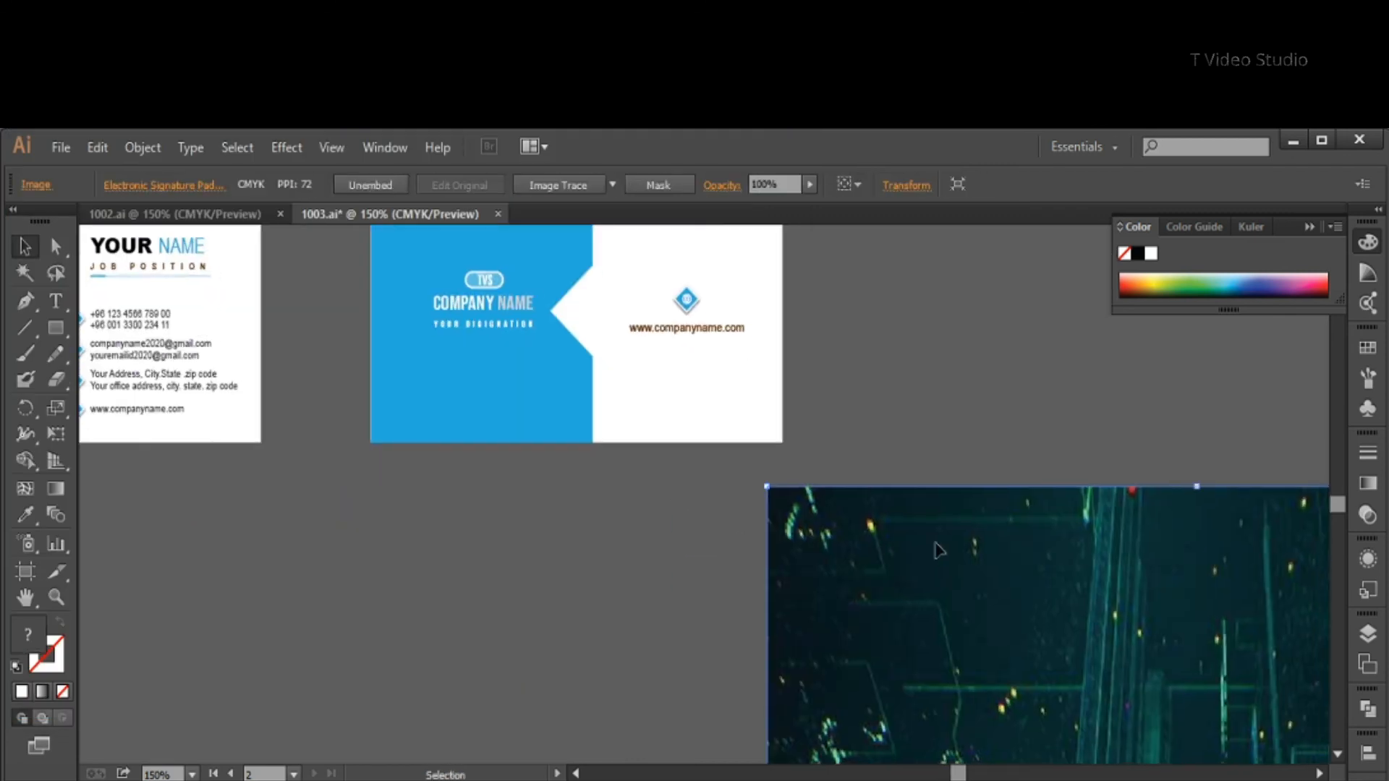
Scale down the placed technology picture and position it in the empty space beside the back card.
key("ctrl+minus")
key("ctrl+minus")
key("ctrl+minus")
left_click_drag(989, 403, 905, 558)
left_click_drag(846, 648, 831, 314)
Copy the back card's blue panel over the technology picture and use the copy as a clipping mask.
right_click(608, 374)
left_click(598, 391)
left_click_drag(604, 373, 814, 393)
left_click(825, 434)
key("ctrl+shift+bracketleft")
left_click_drag(895, 479, 848, 443)
left_click(806, 366, "shift")
right_click(806, 366)
left_click(887, 487)
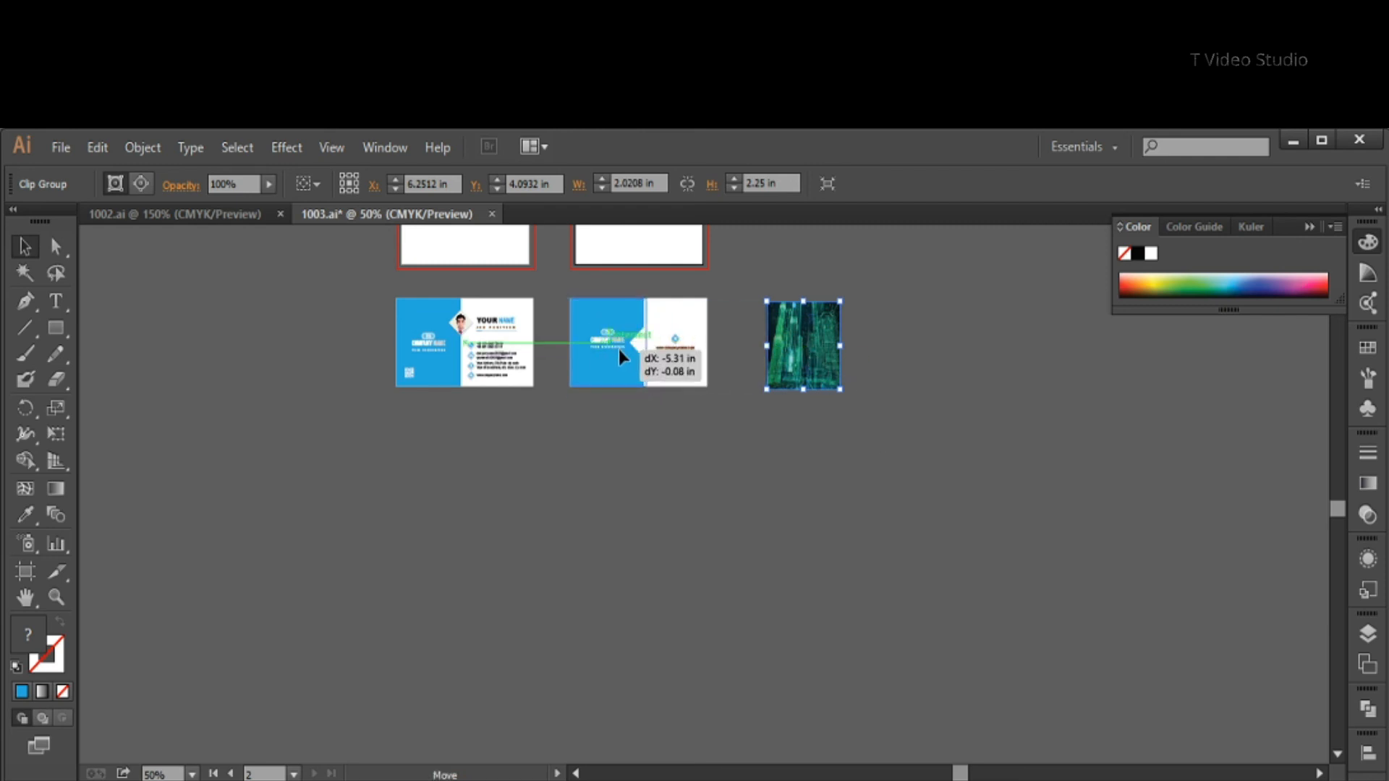
Move the clipped technology picture onto the back card's blue panel, matching its edges.
left_click_drag(620, 356, 620, 357)
left_click(555, 282)
scroll(730, 318, "up", 3)
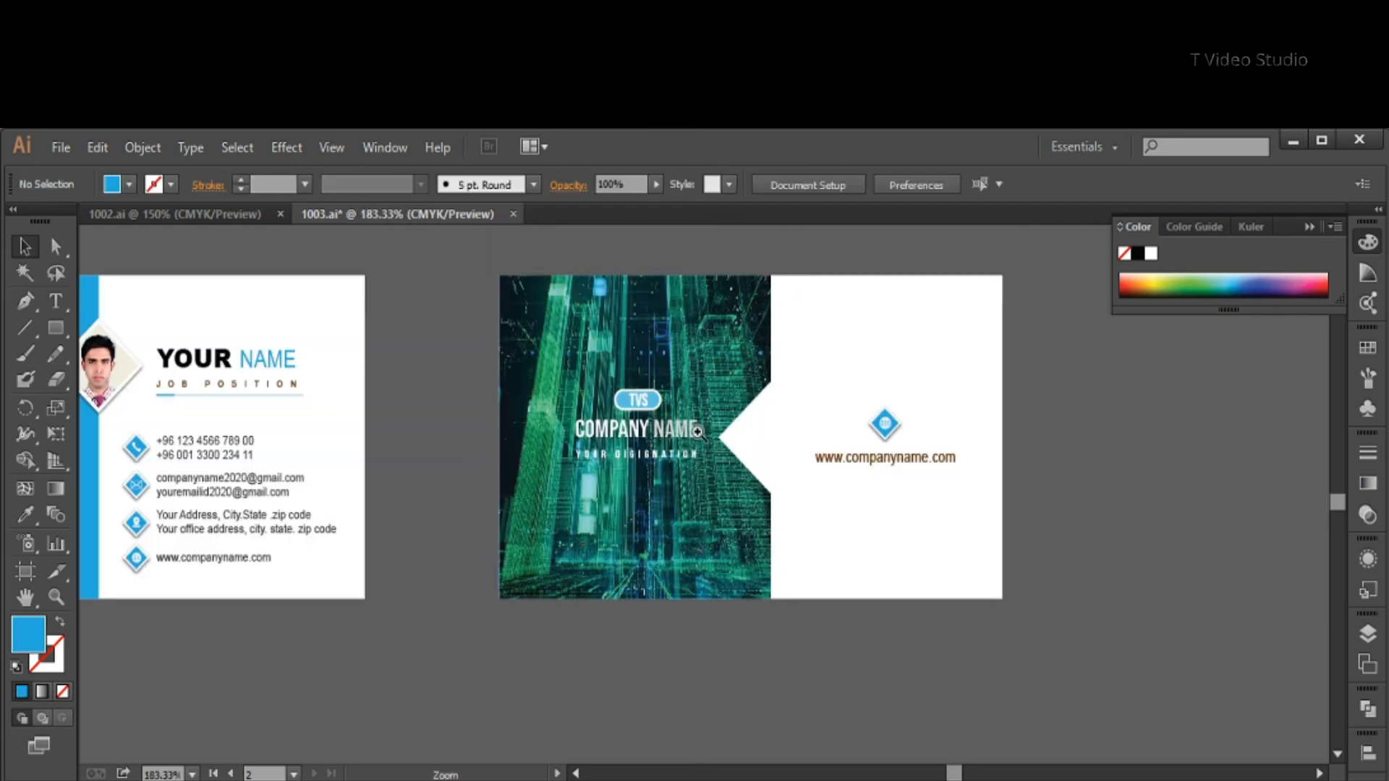
Set the blend mode of the back card's clipped technology picture to Color Burn.
left_click(731, 319)
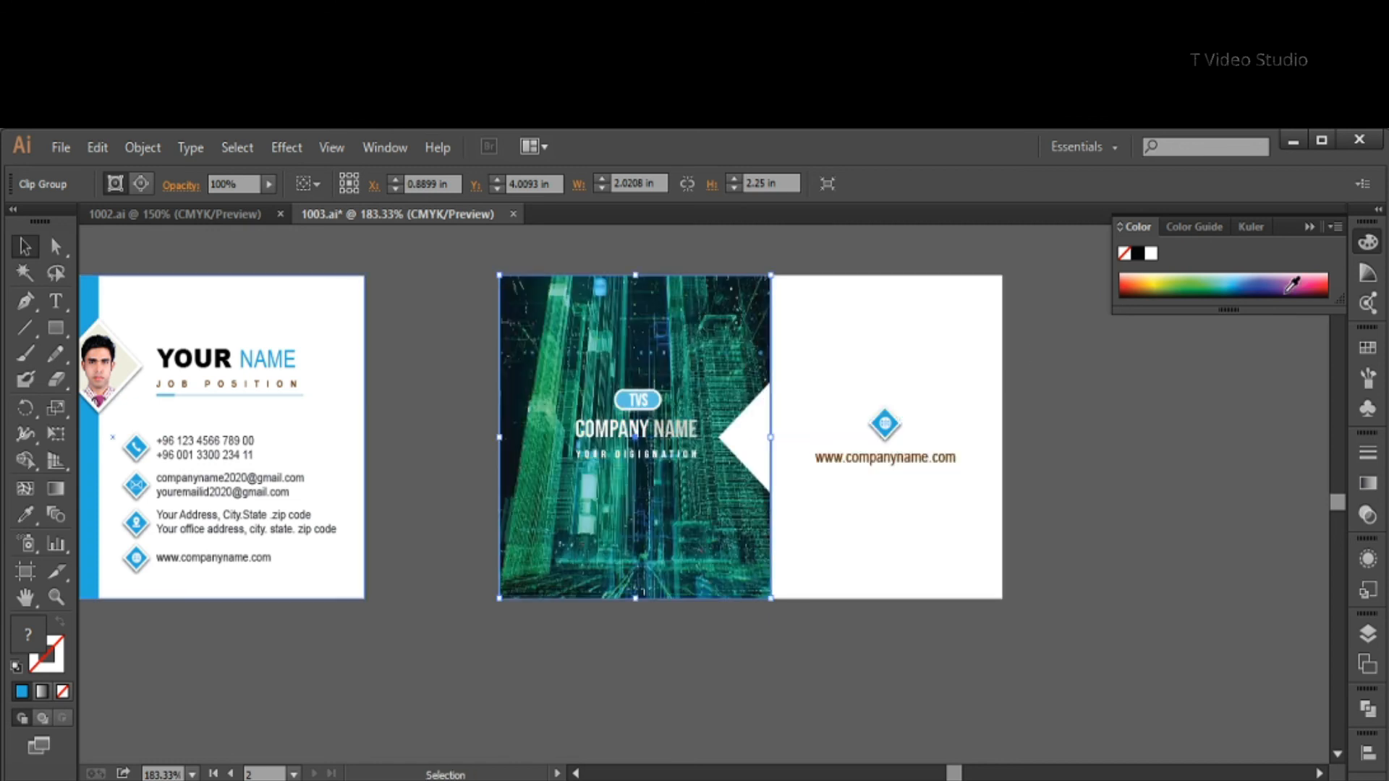
left_click(1367, 453)
left_click(1241, 438)
left_click(1204, 465)
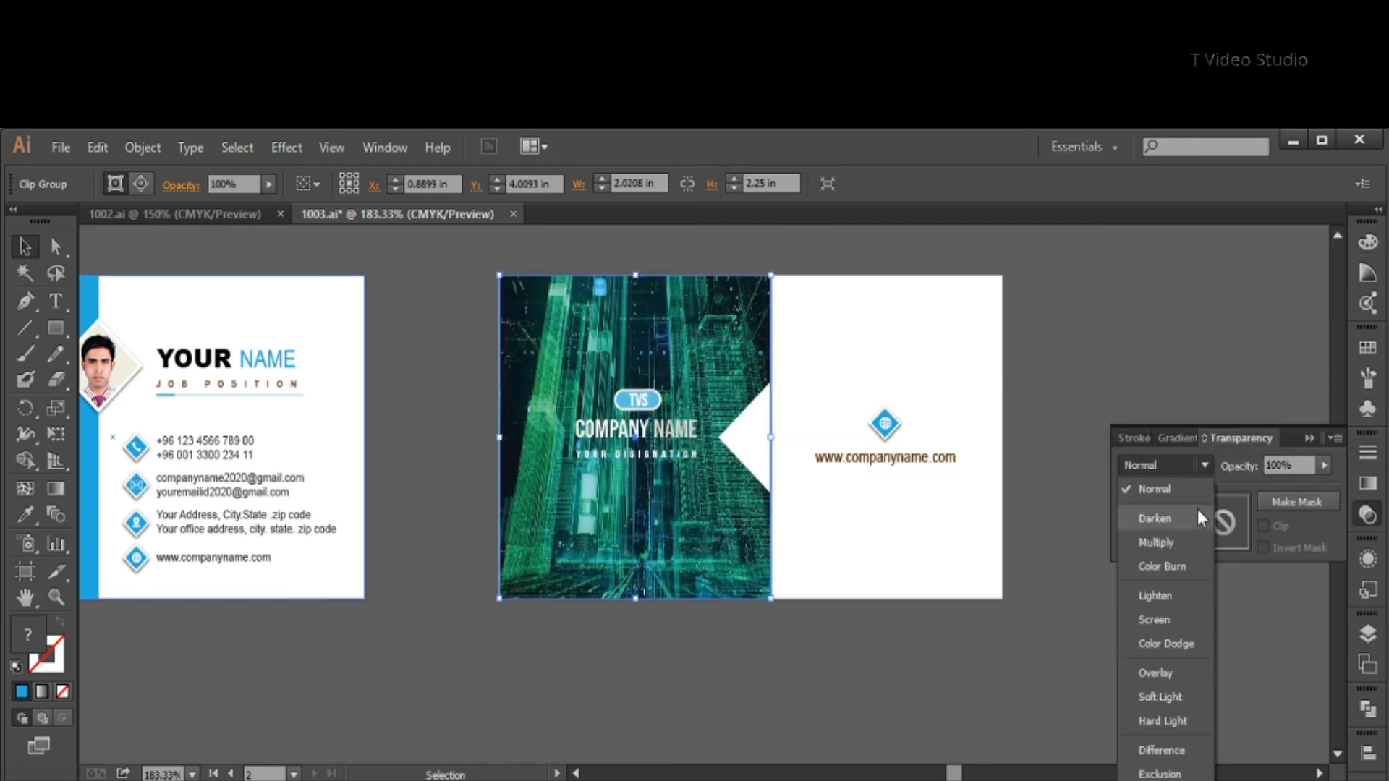
left_click(1187, 565)
Try the Screen and Overlay blend modes on the clipped technology picture and return it to Color Burn.
left_click(1204, 465)
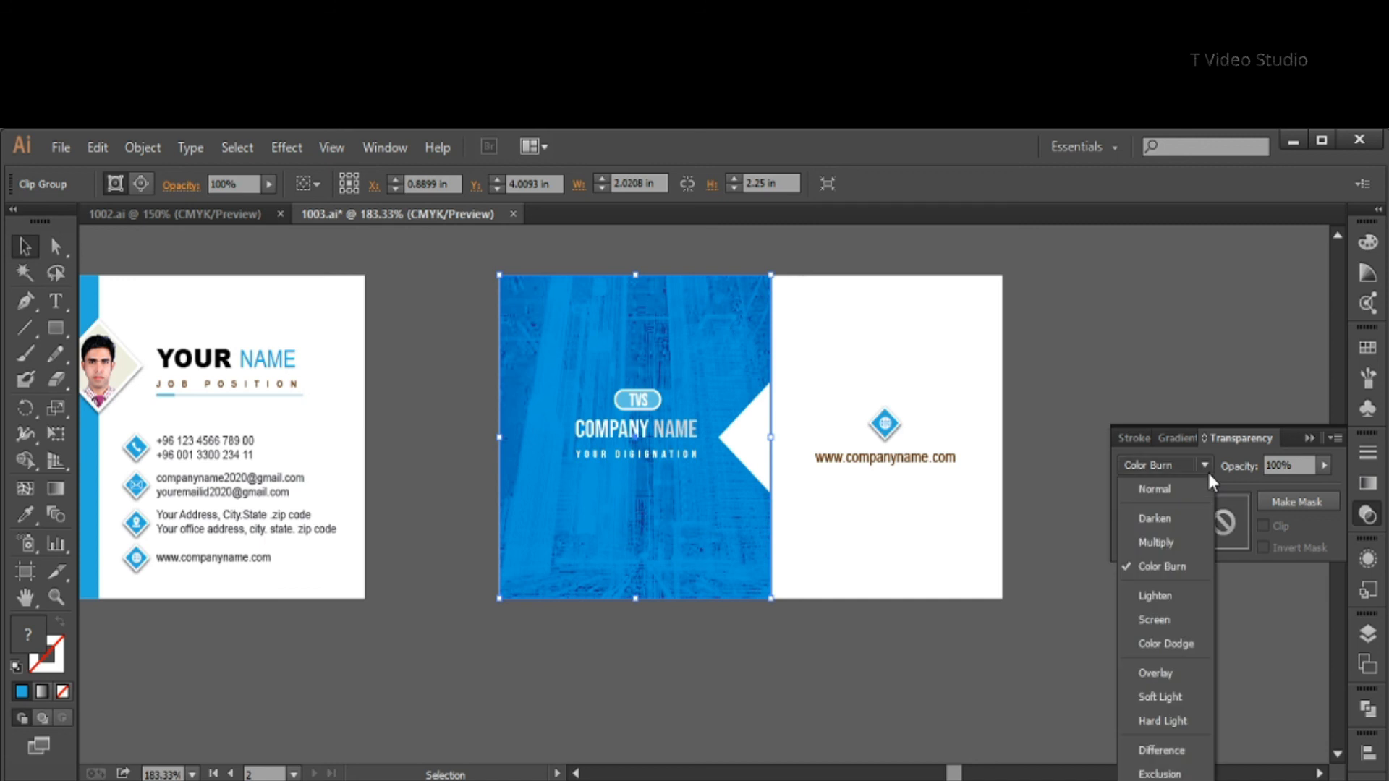
left_click(1180, 622)
left_click(1204, 466)
left_click(1156, 673)
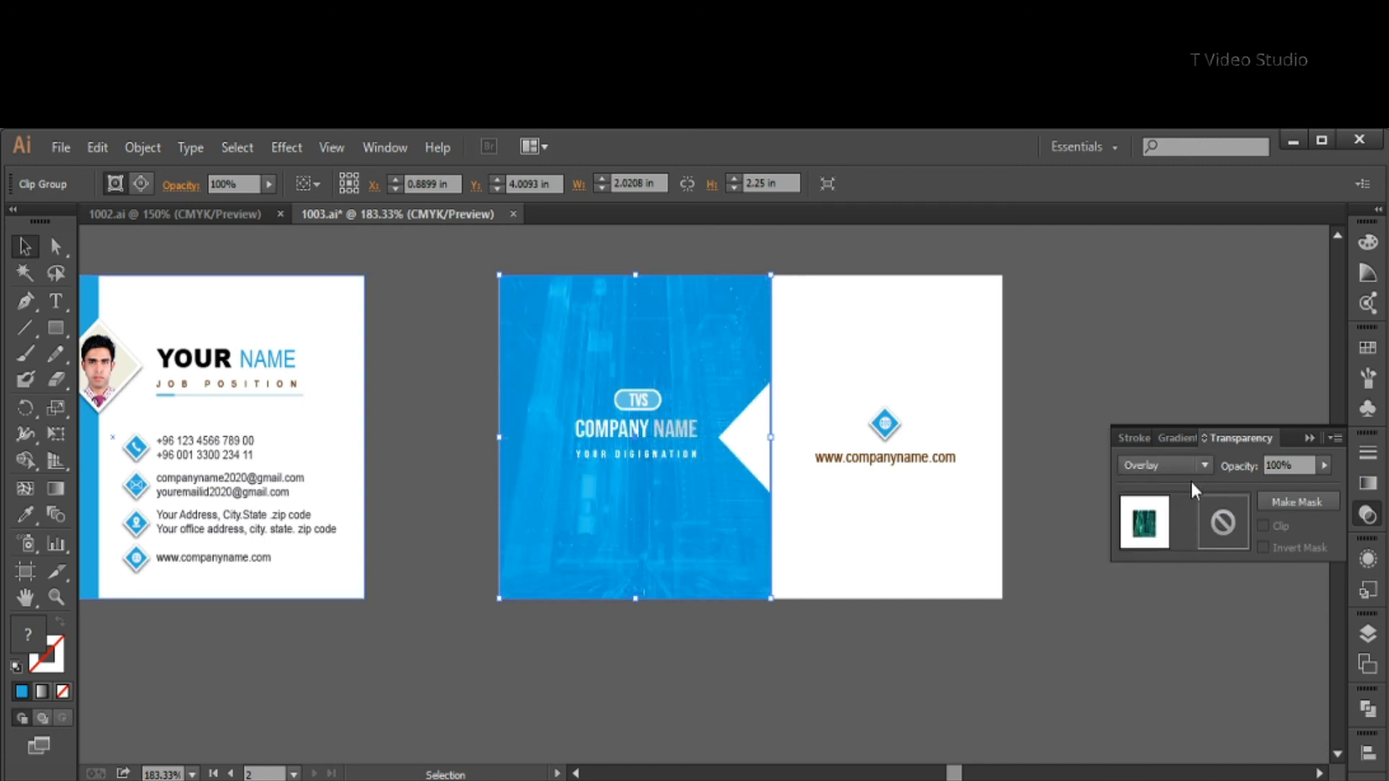
left_click(1204, 466)
left_click(1187, 567)
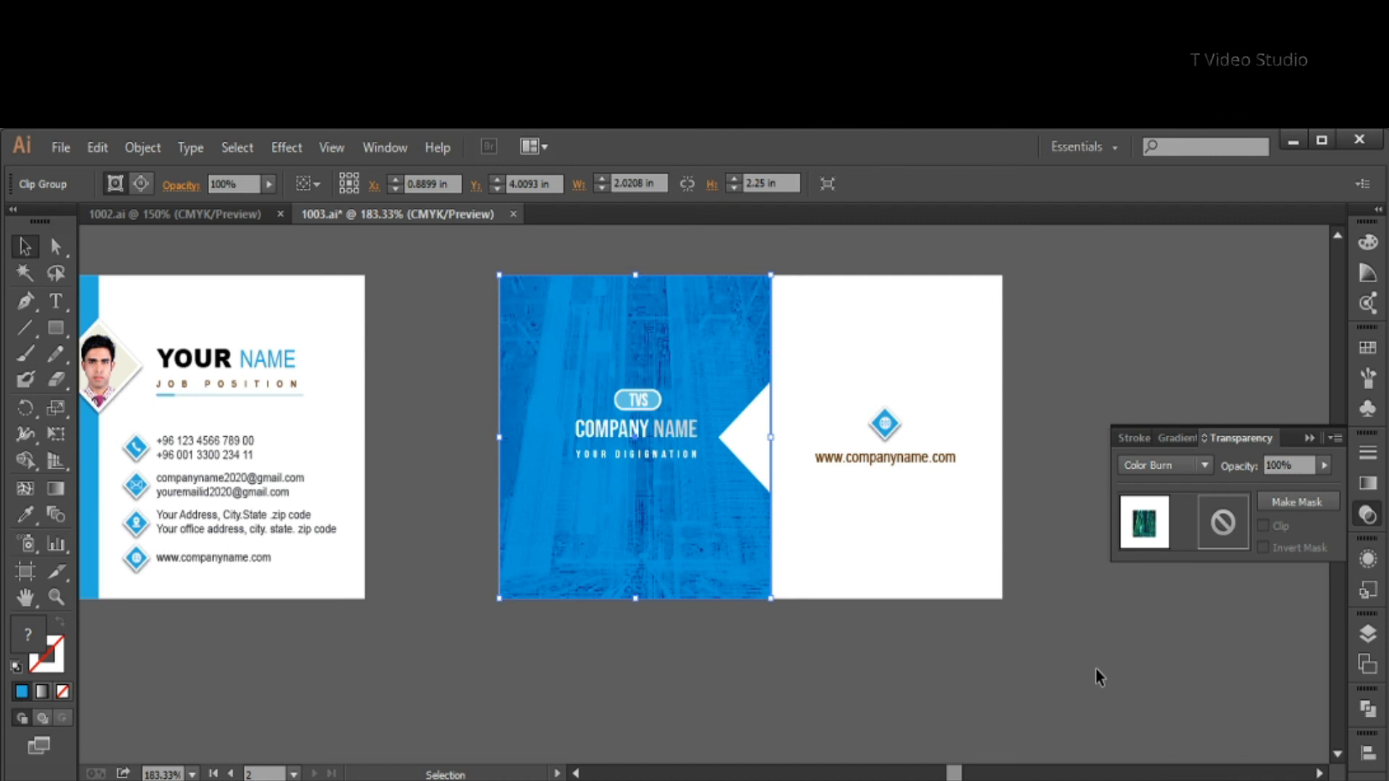
key("ctrl+z")
left_click(933, 673)
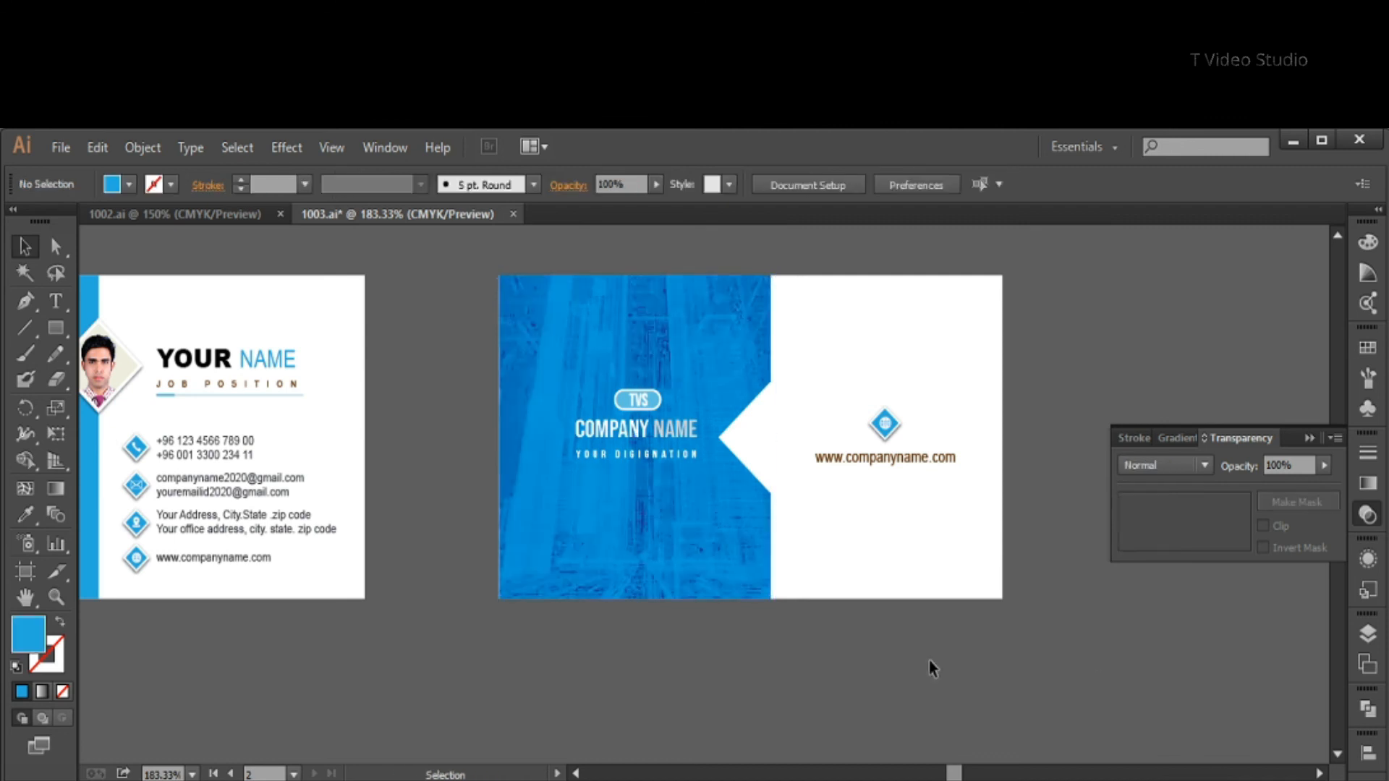
key("ctrl+1")
left_click_drag(653, 558, 754, 606)
left_click(1310, 438)
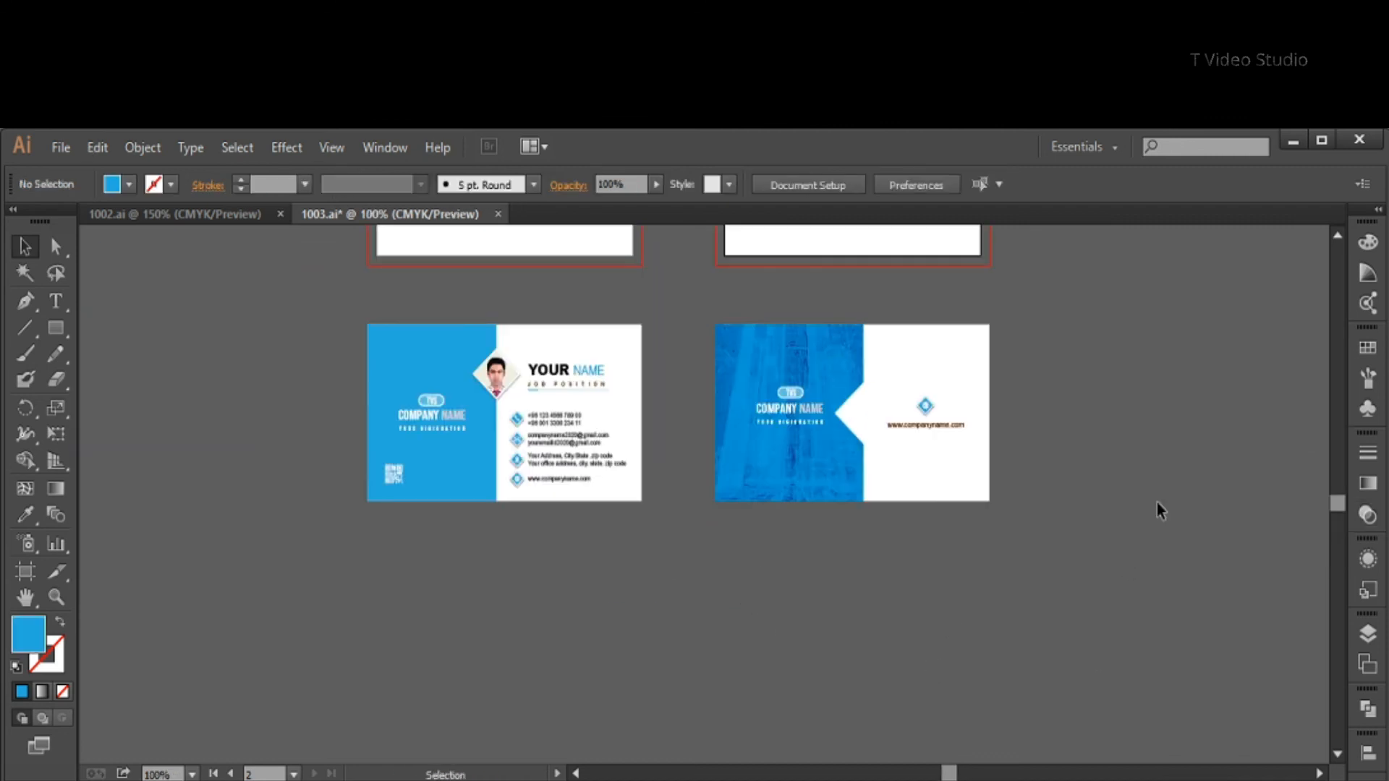
scroll(877, 637, "up", 1)
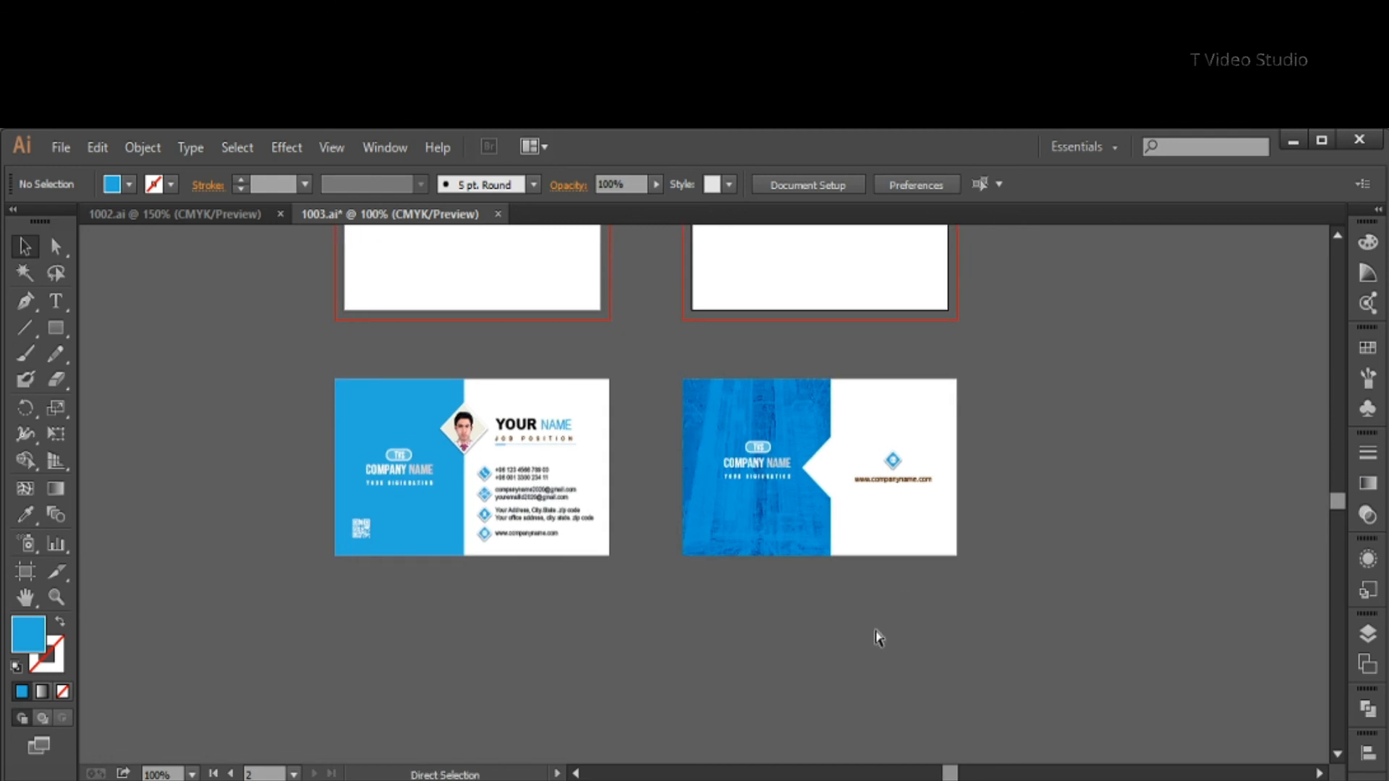